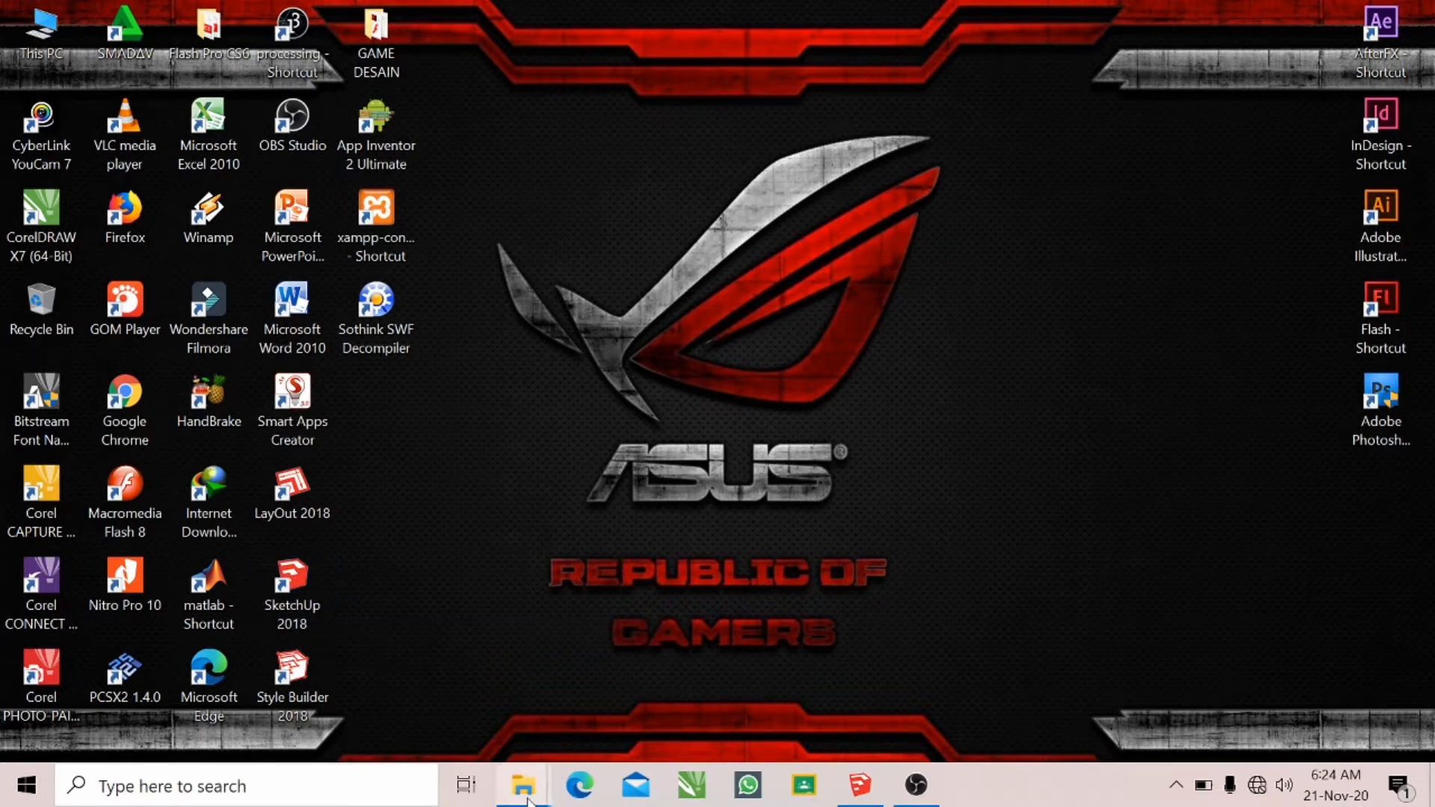
# - Check the SketchUp extension files in the EXTENSION PLUGGIN folder and switch to SketchUp
pyautogui.moveTo(527, 798)
pyautogui.click(436, 700)
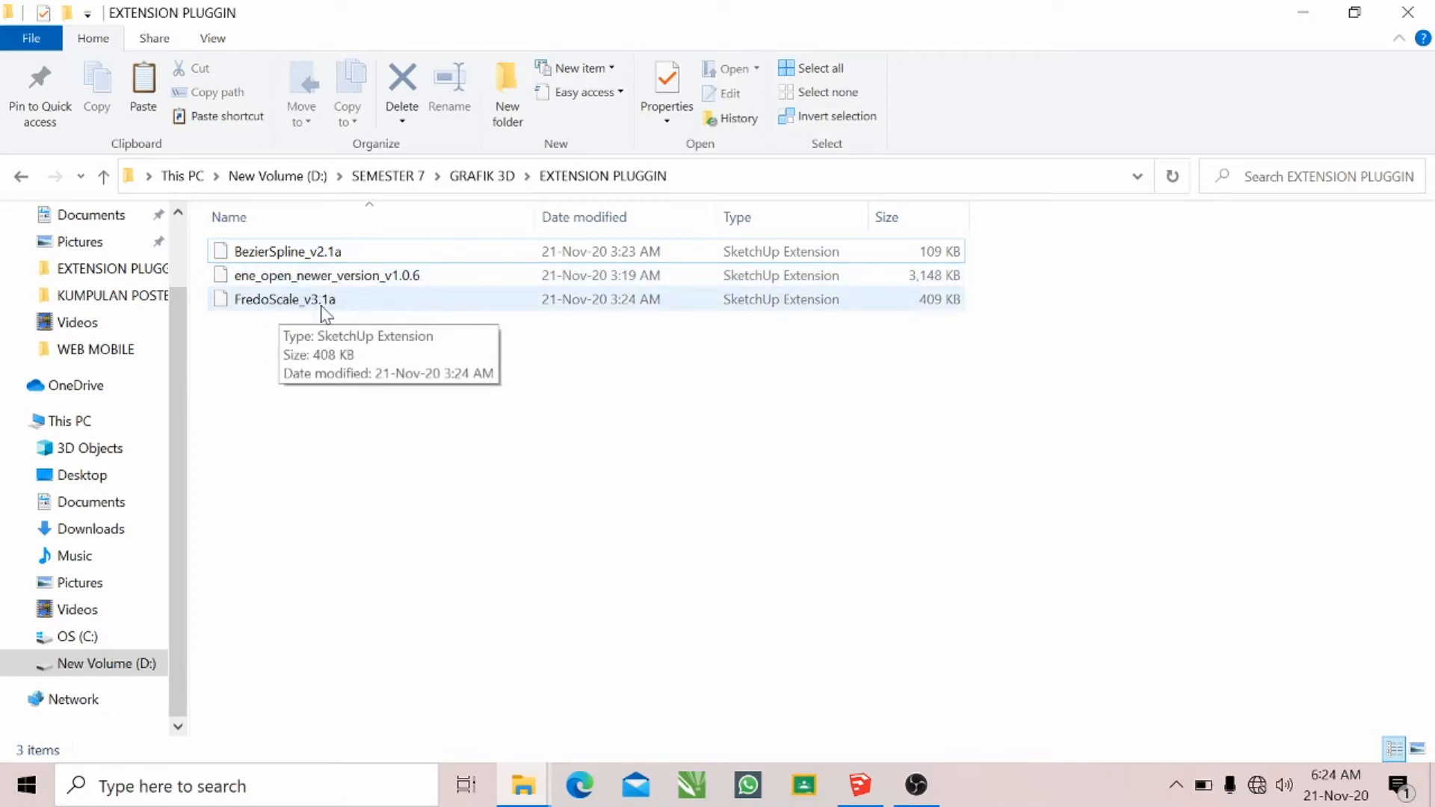
pyautogui.click(1306, 19)
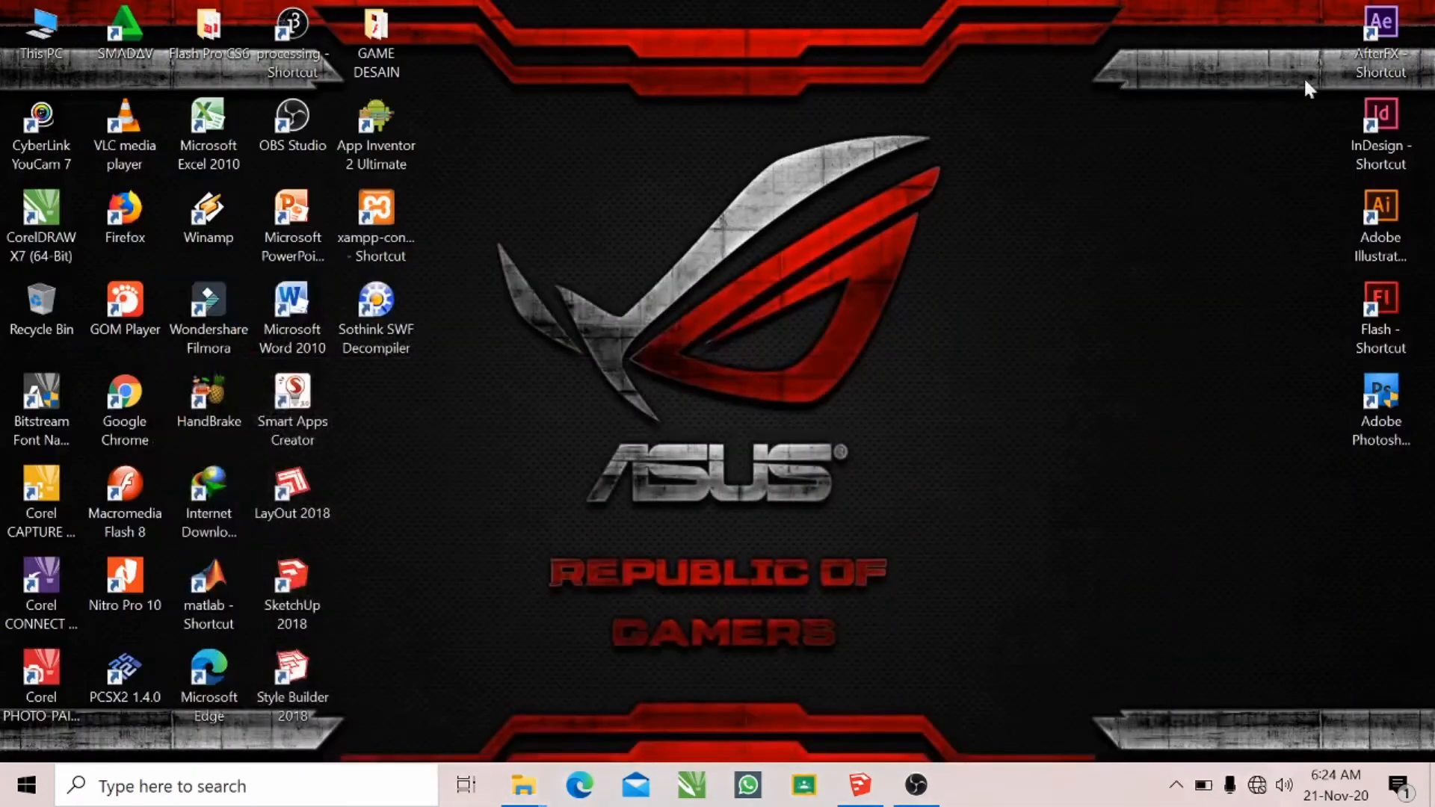
pyautogui.click(867, 797)
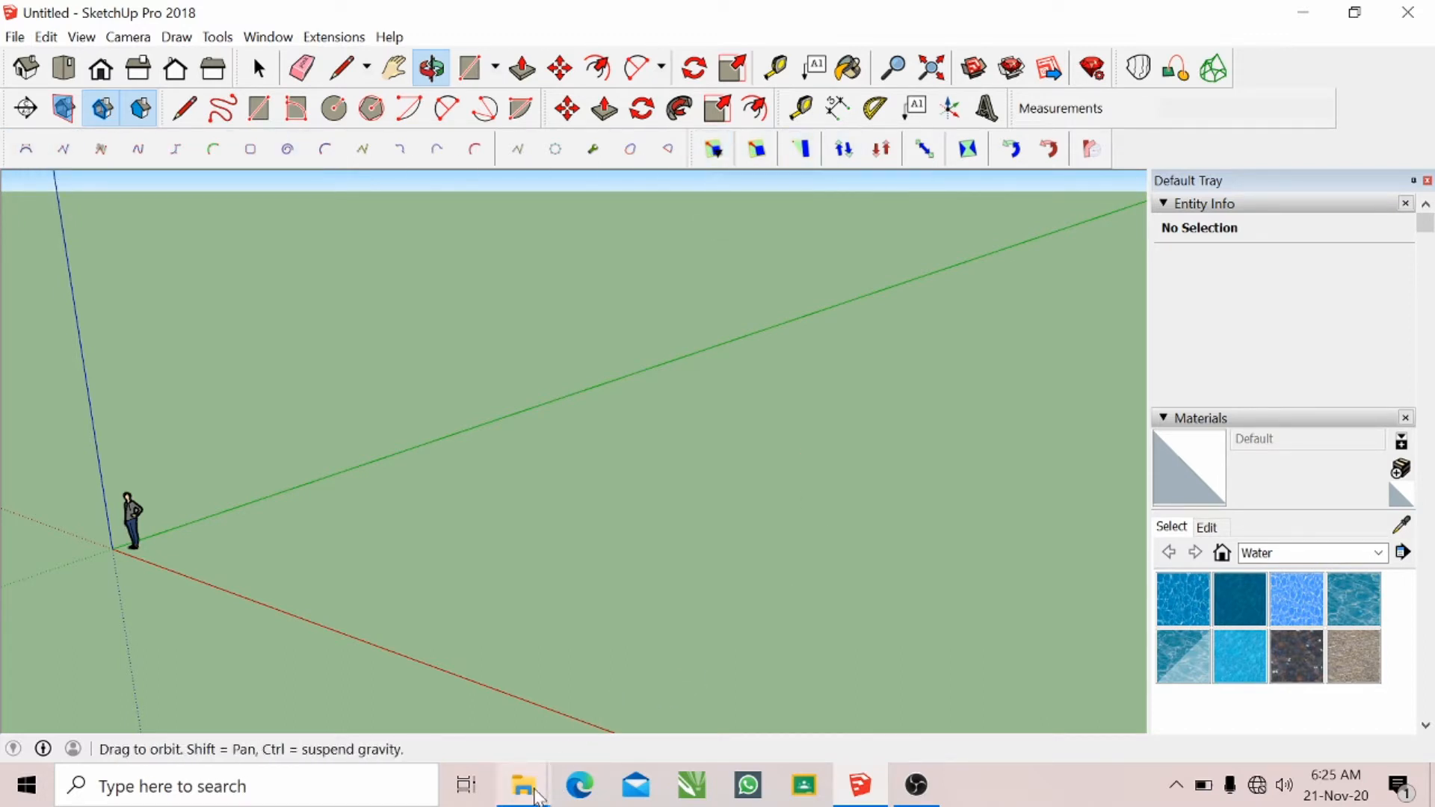
pyautogui.click(535, 790)
pyautogui.moveTo(437, 696)
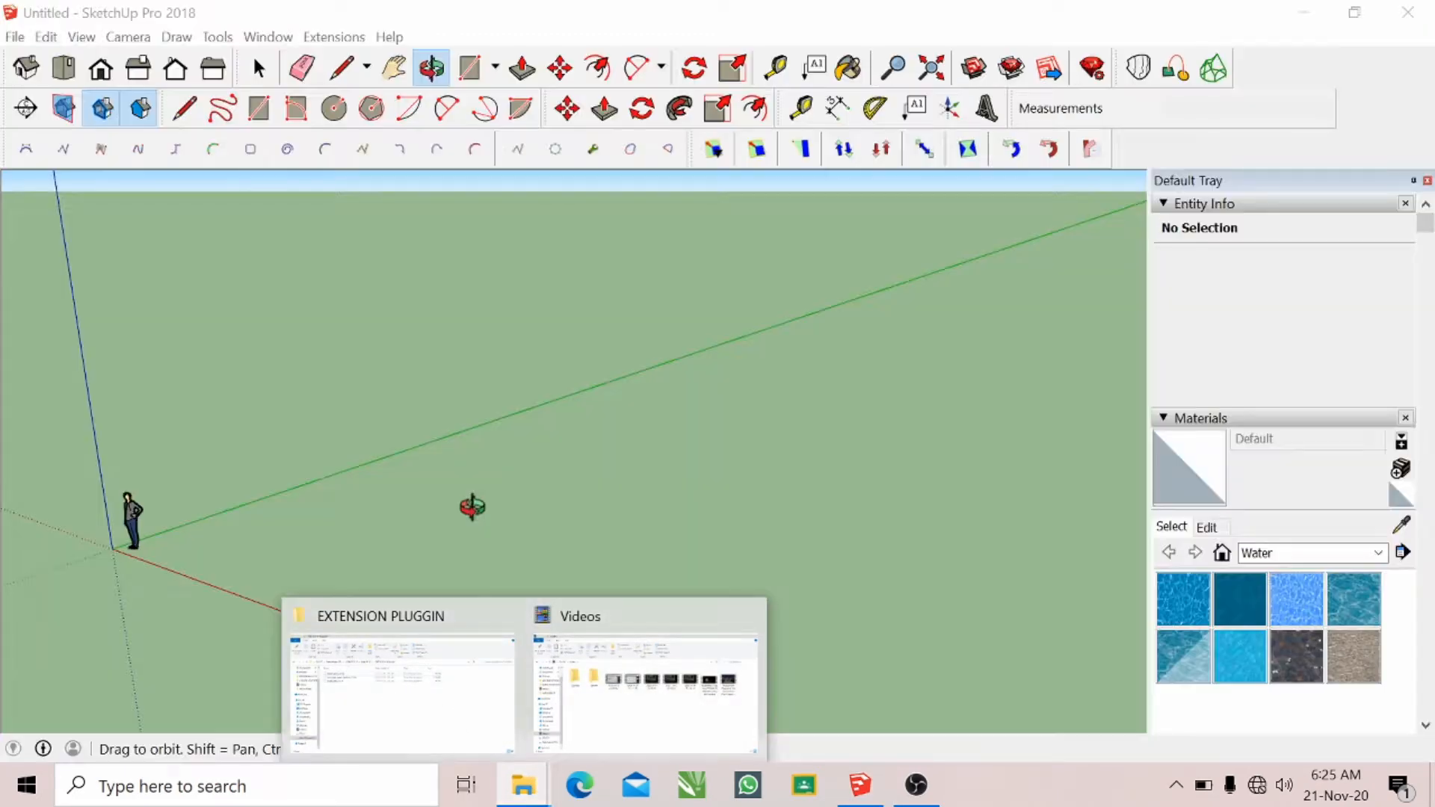
pyautogui.click(531, 349)
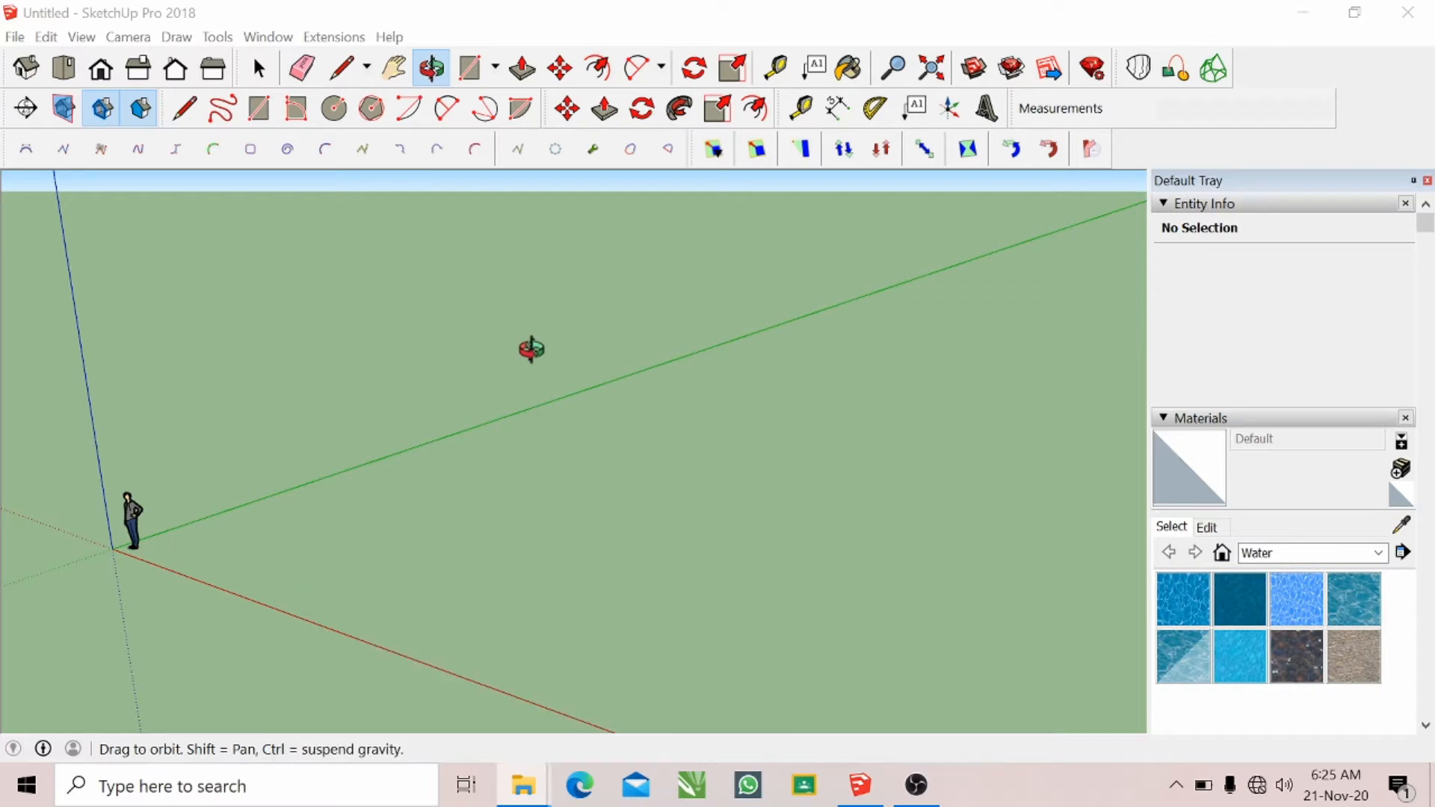
# - Draw a rectangle about 13' 1" by 9' 5" on the ground plane near the red axis
pyautogui.moveTo(532, 348)
pyautogui.mouseDown()
pyautogui.moveTo(691, 349)
pyautogui.moveTo(728, 410)
pyautogui.moveTo(558, 524)
pyautogui.moveTo(397, 579)
pyautogui.moveTo(403, 496)
pyautogui.moveTo(406, 602)
pyautogui.moveTo(336, 641)
pyautogui.moveTo(347, 594)
pyautogui.moveTo(426, 603)
pyautogui.moveTo(346, 598)
pyautogui.mouseUp()
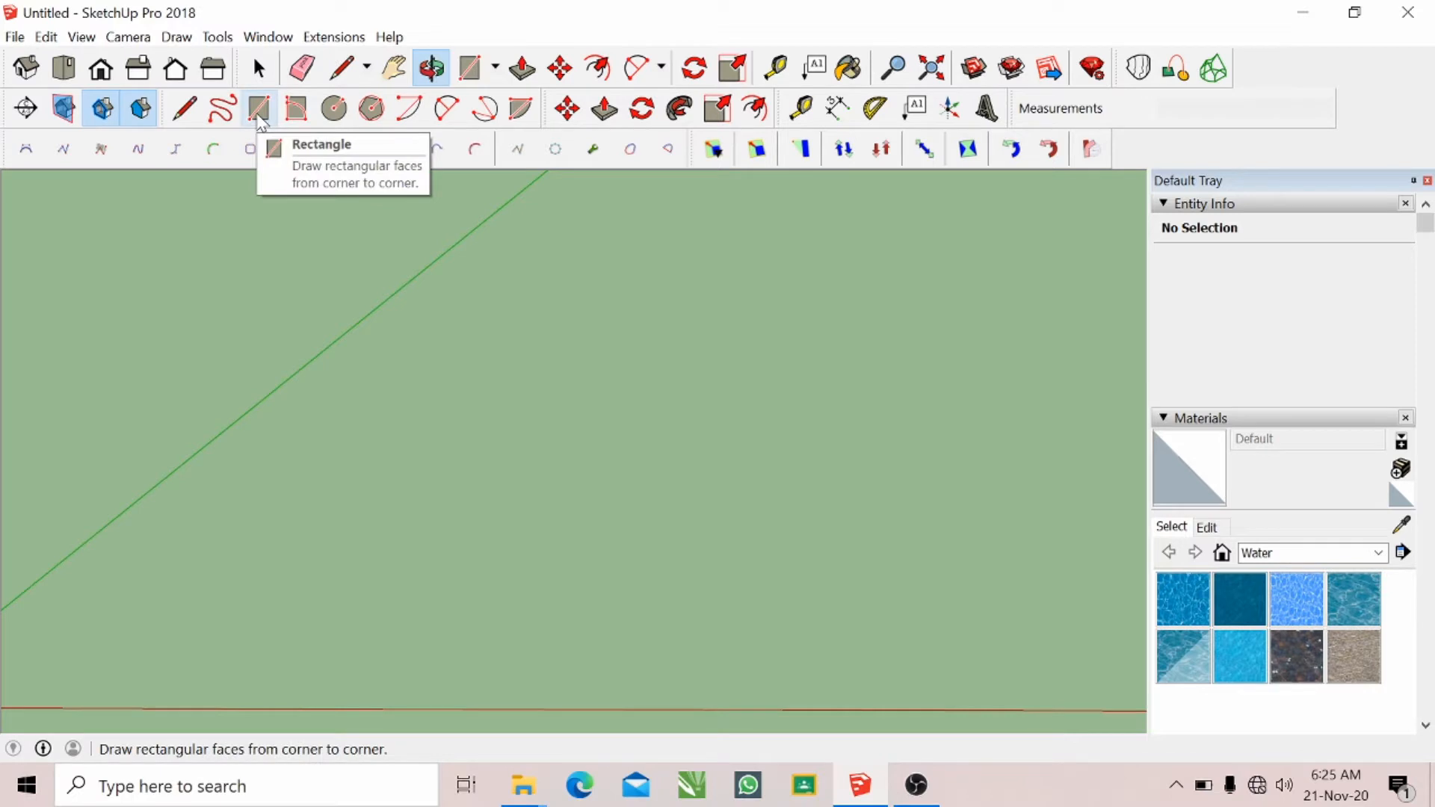
pyautogui.click(259, 110)
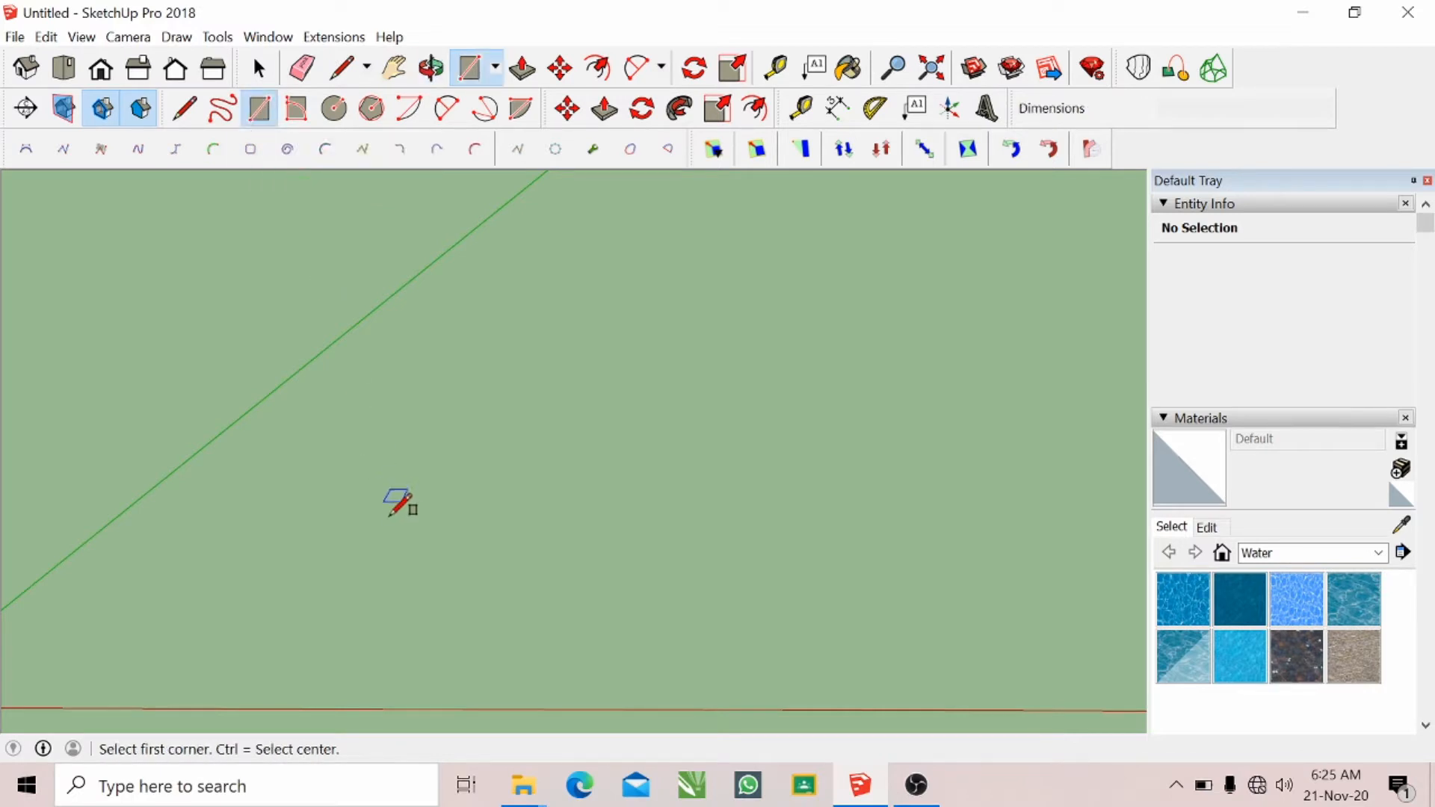
pyautogui.click(407, 561)
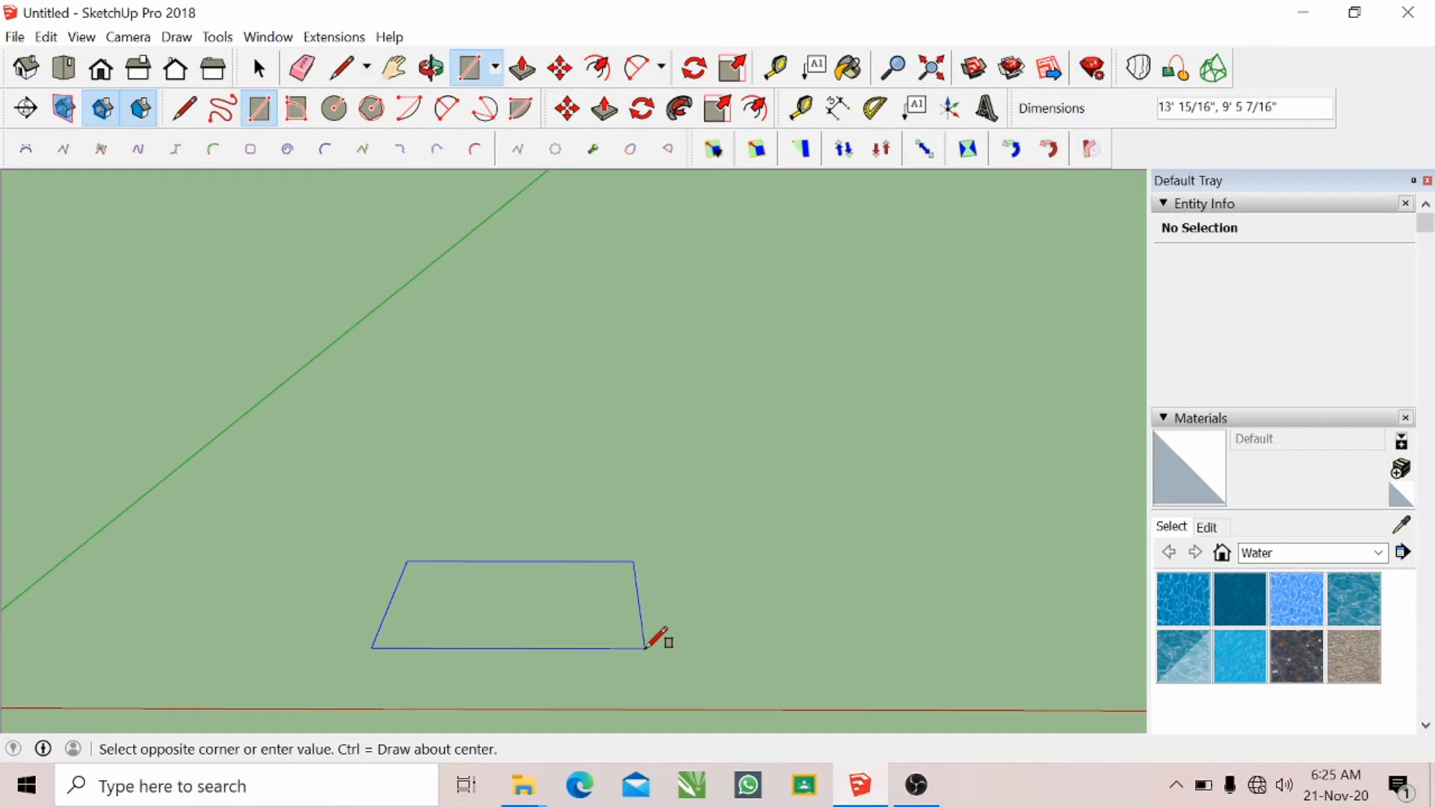
pyautogui.click(646, 648)
pyautogui.click(258, 69)
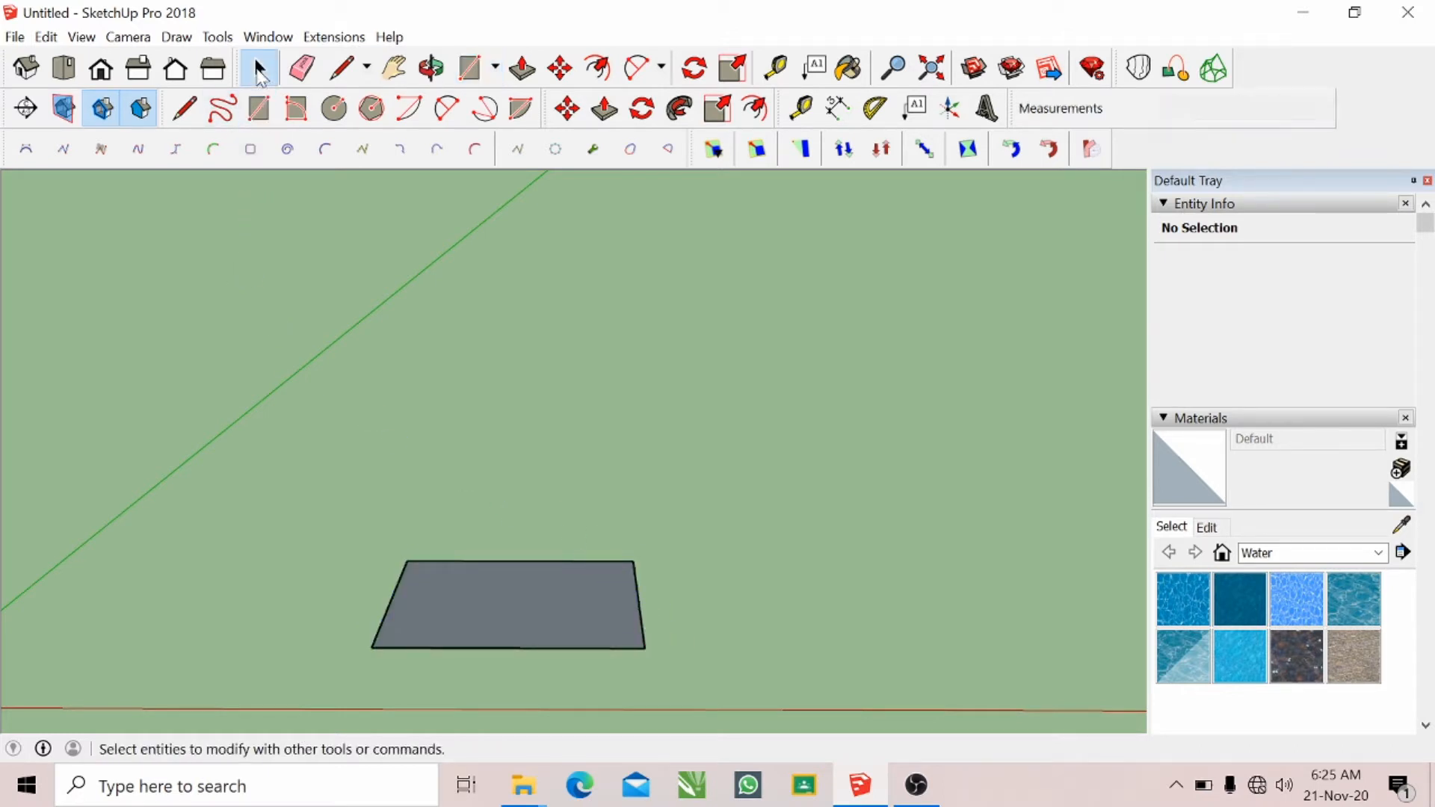
# - Draw a Classic Bezier curve about 17' 11" long, arching upward between the two corners of one of the rectangle's short edges
pyautogui.click(430, 69)
pyautogui.moveTo(439, 346); pyautogui.dragTo(442, 550)
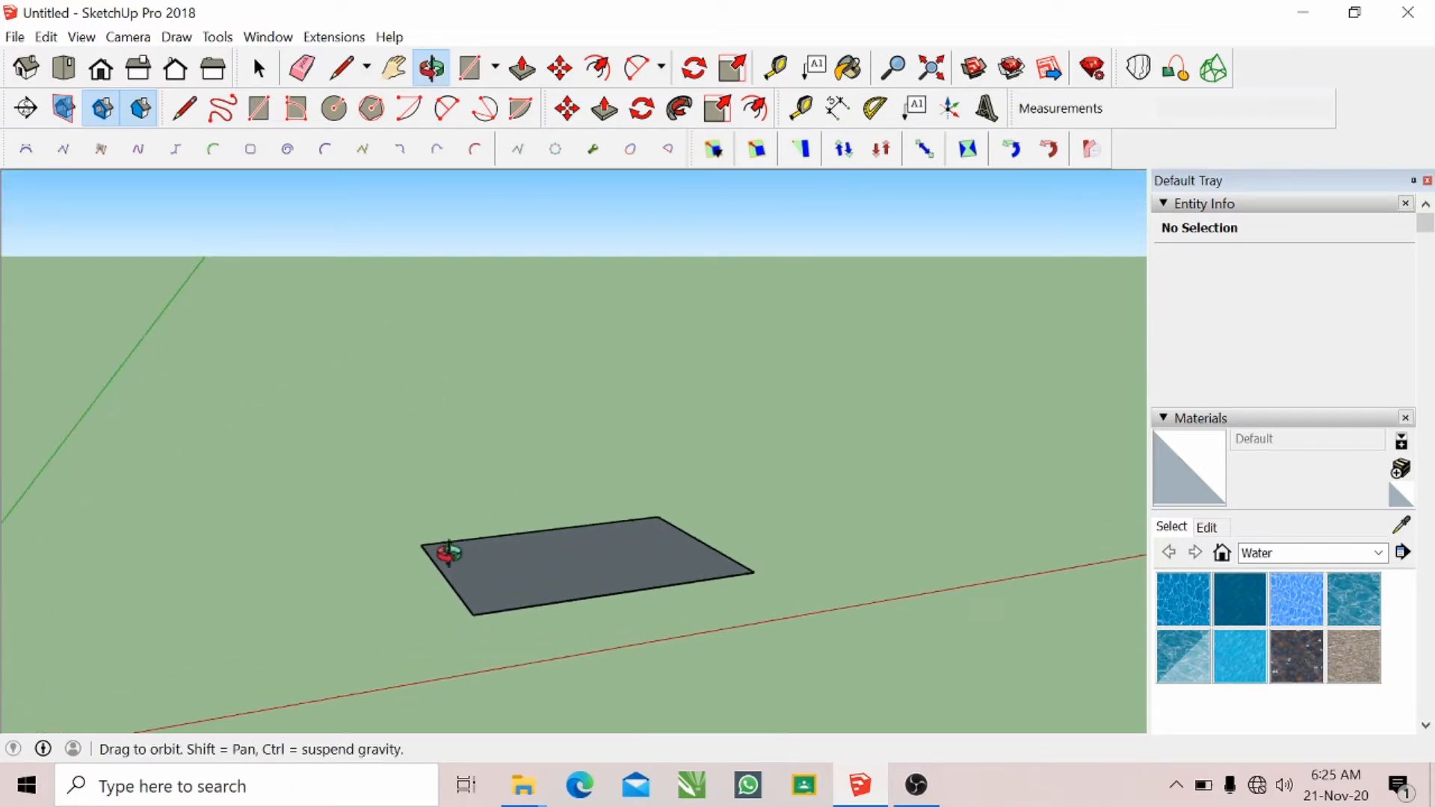
pyautogui.click(28, 151)
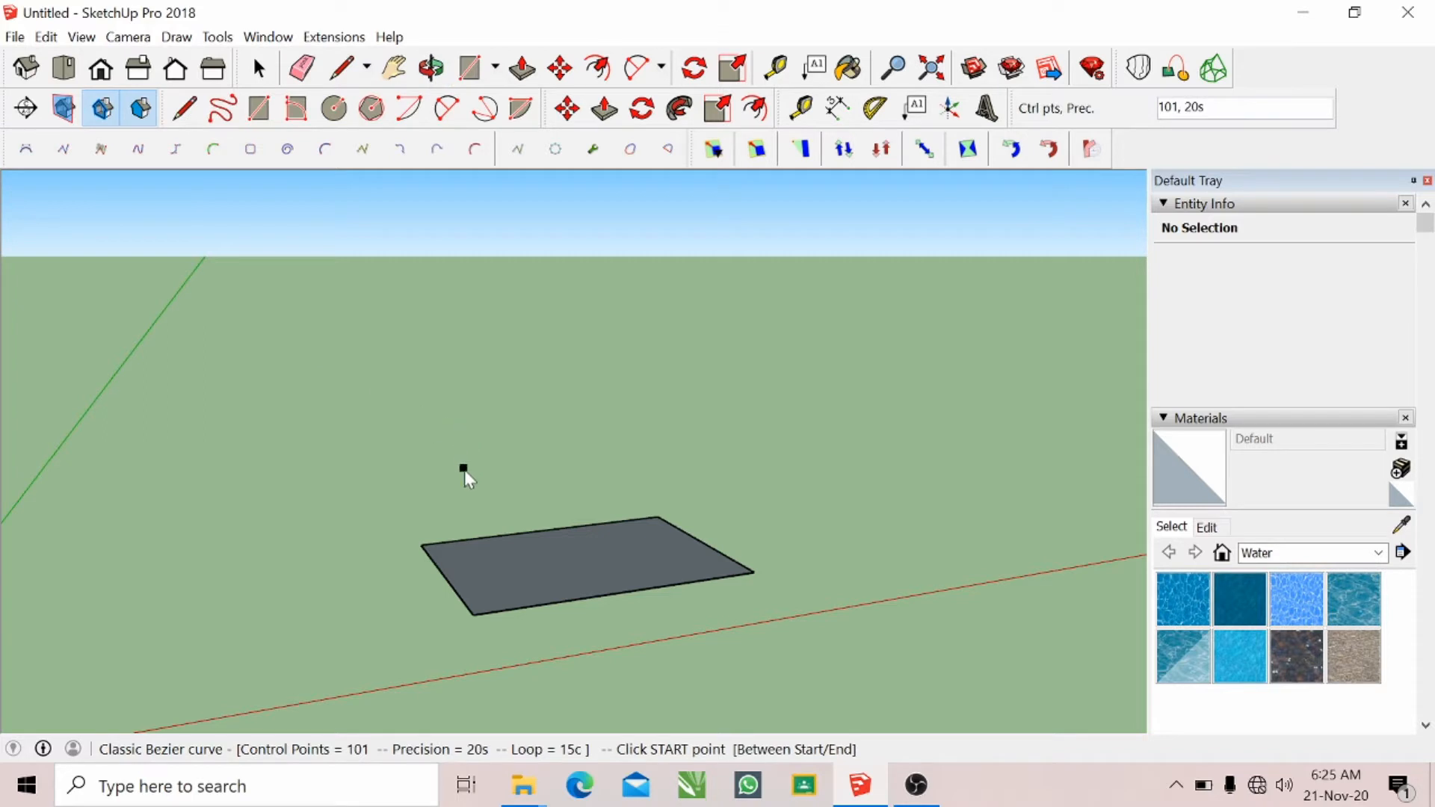
pyautogui.click(421, 546)
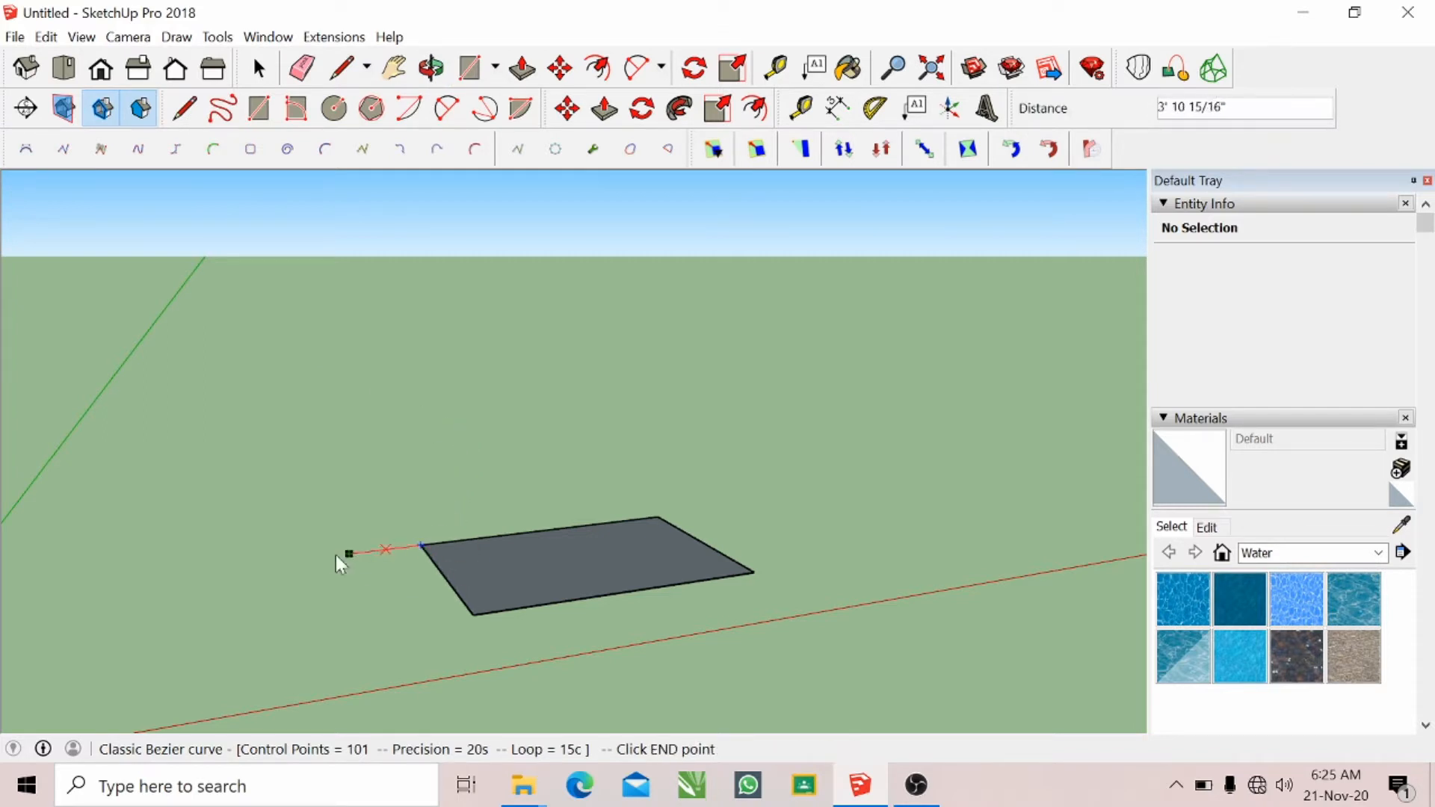
pyautogui.click(474, 614)
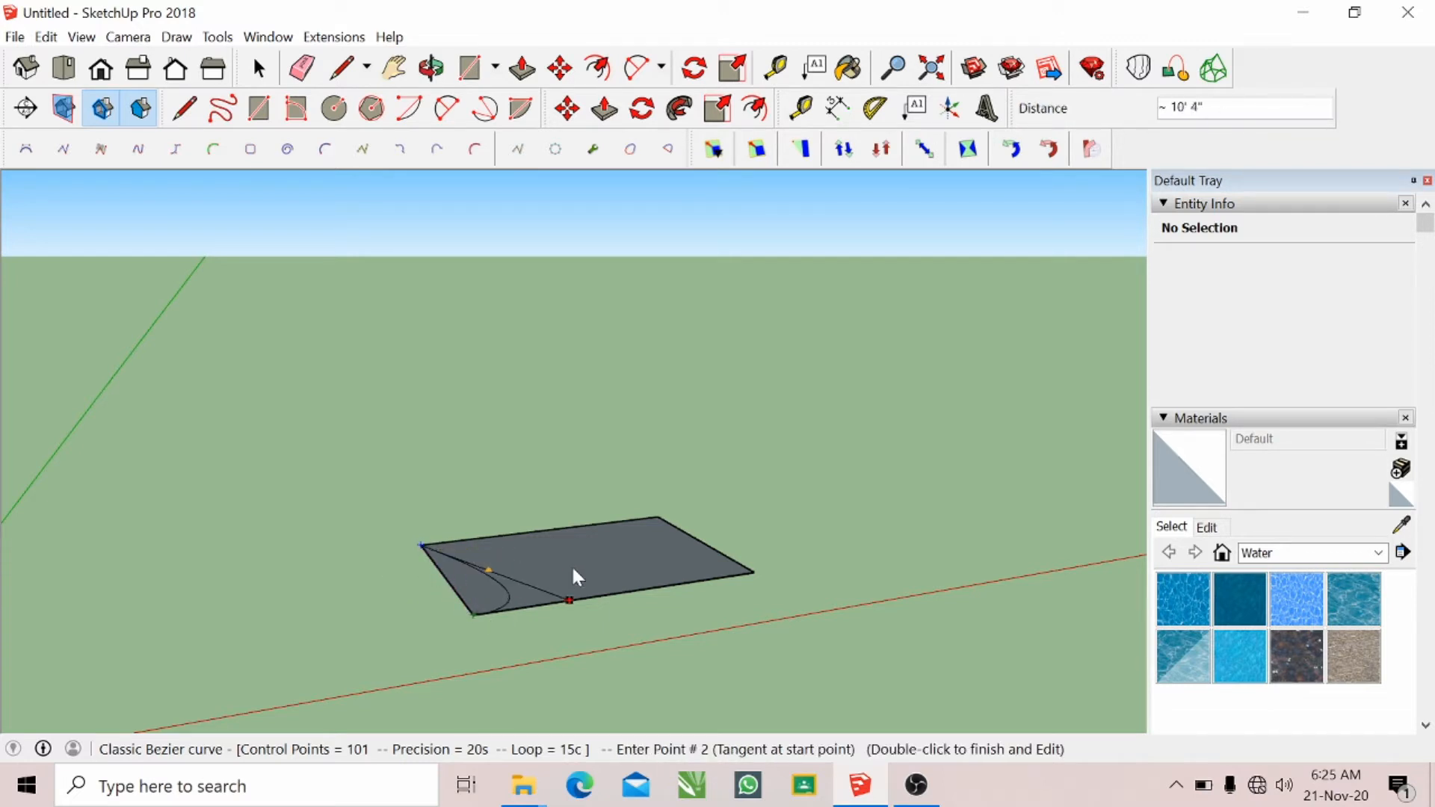
pyautogui.click(469, 438)
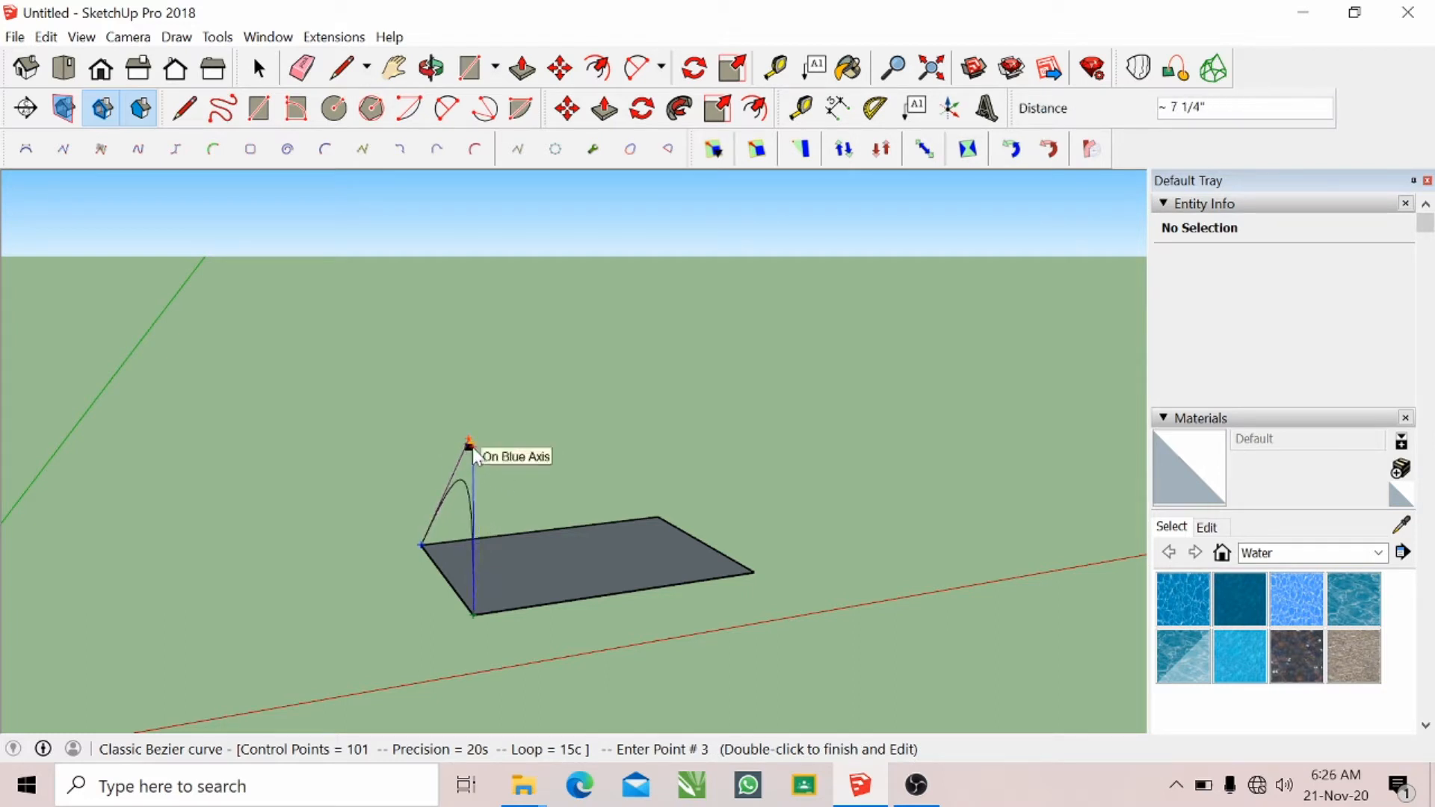
pyautogui.click(472, 445)
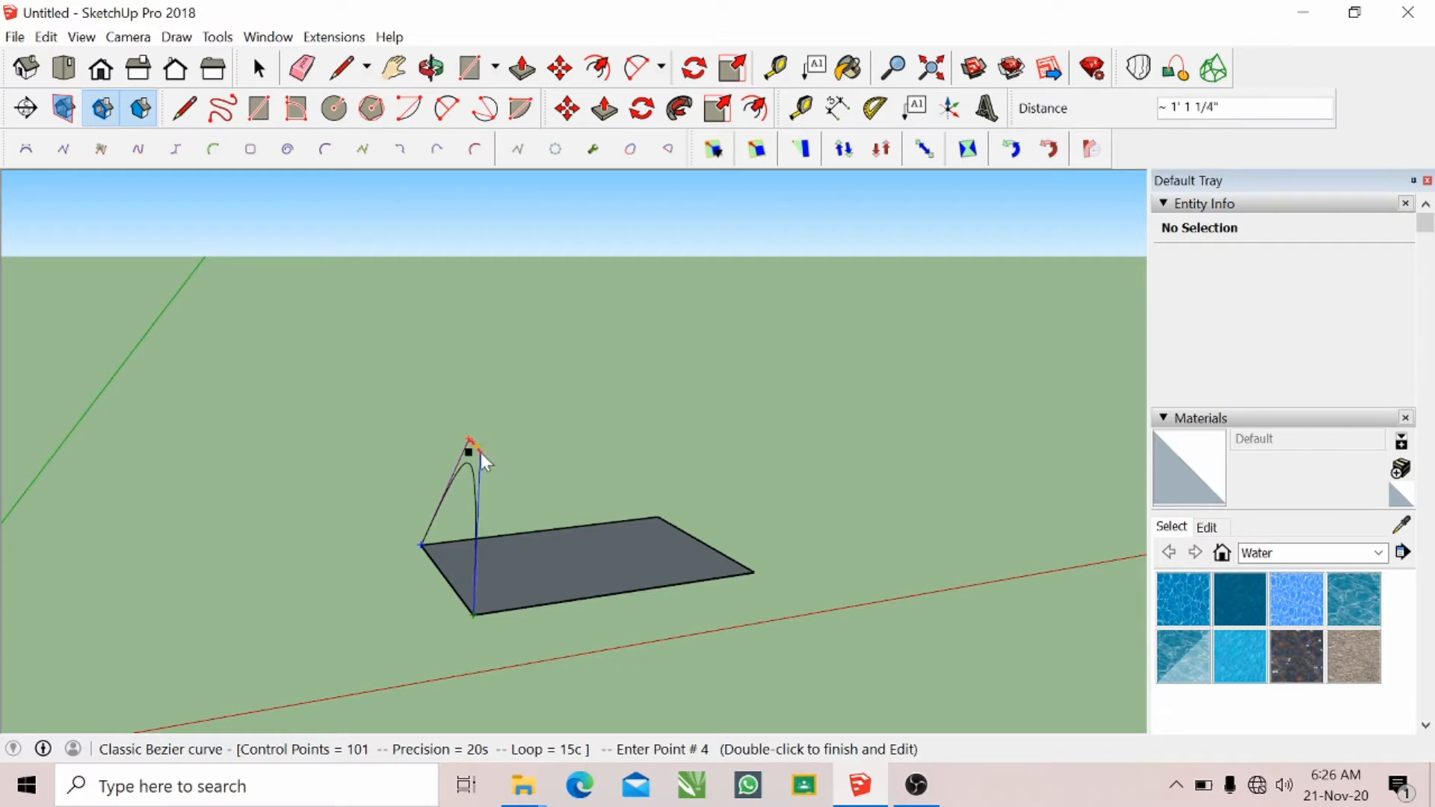
pyautogui.doubleClick(479, 451)
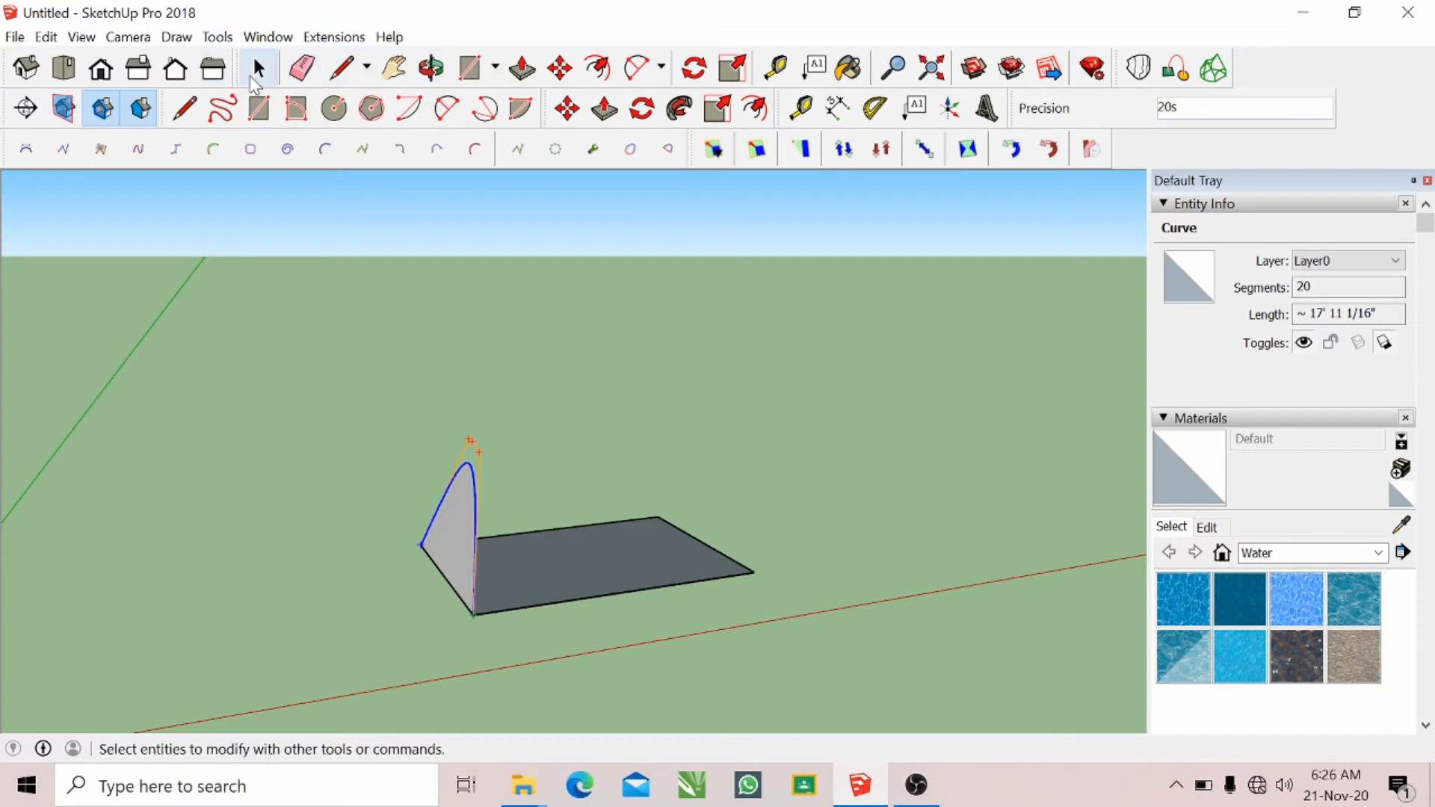
pyautogui.click(258, 69)
pyautogui.click(546, 357)
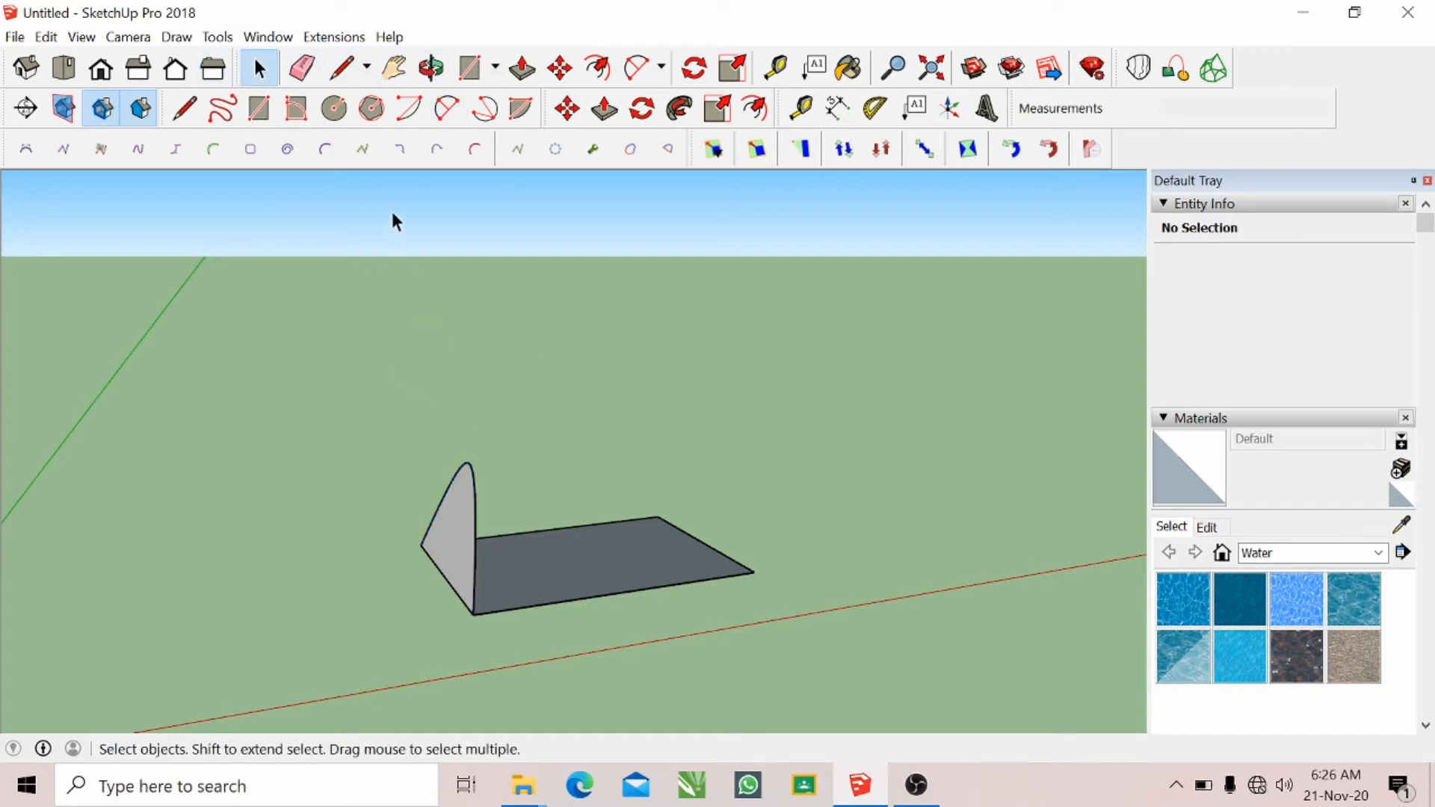
# - Draw an eight-segment zigzag Polyline starting along the rectangle's free short edge and rising above its long edge
pyautogui.click(431, 68)
pyautogui.moveTo(545, 429); pyautogui.dragTo(812, 477)
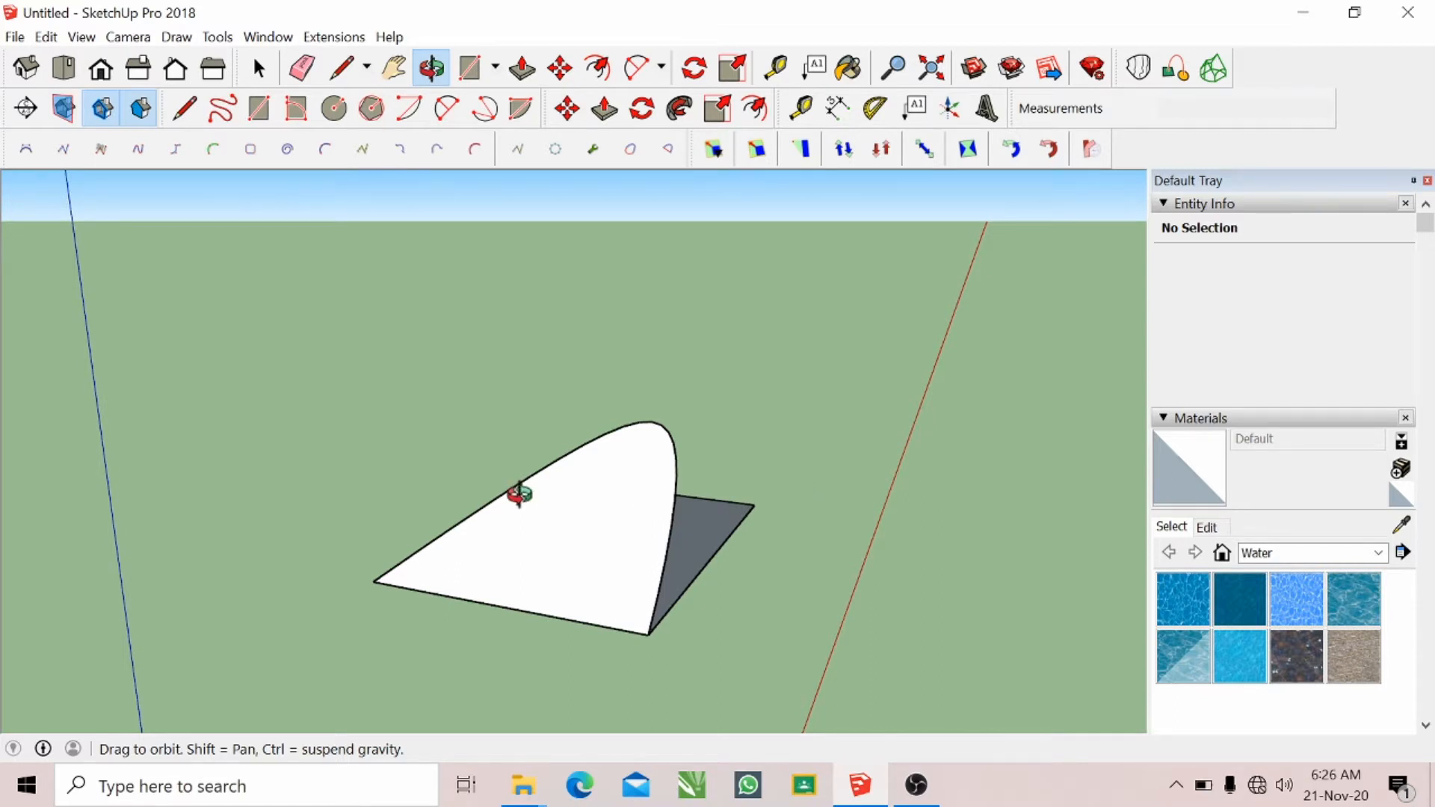
pyautogui.moveTo(519, 490); pyautogui.dragTo(673, 493)
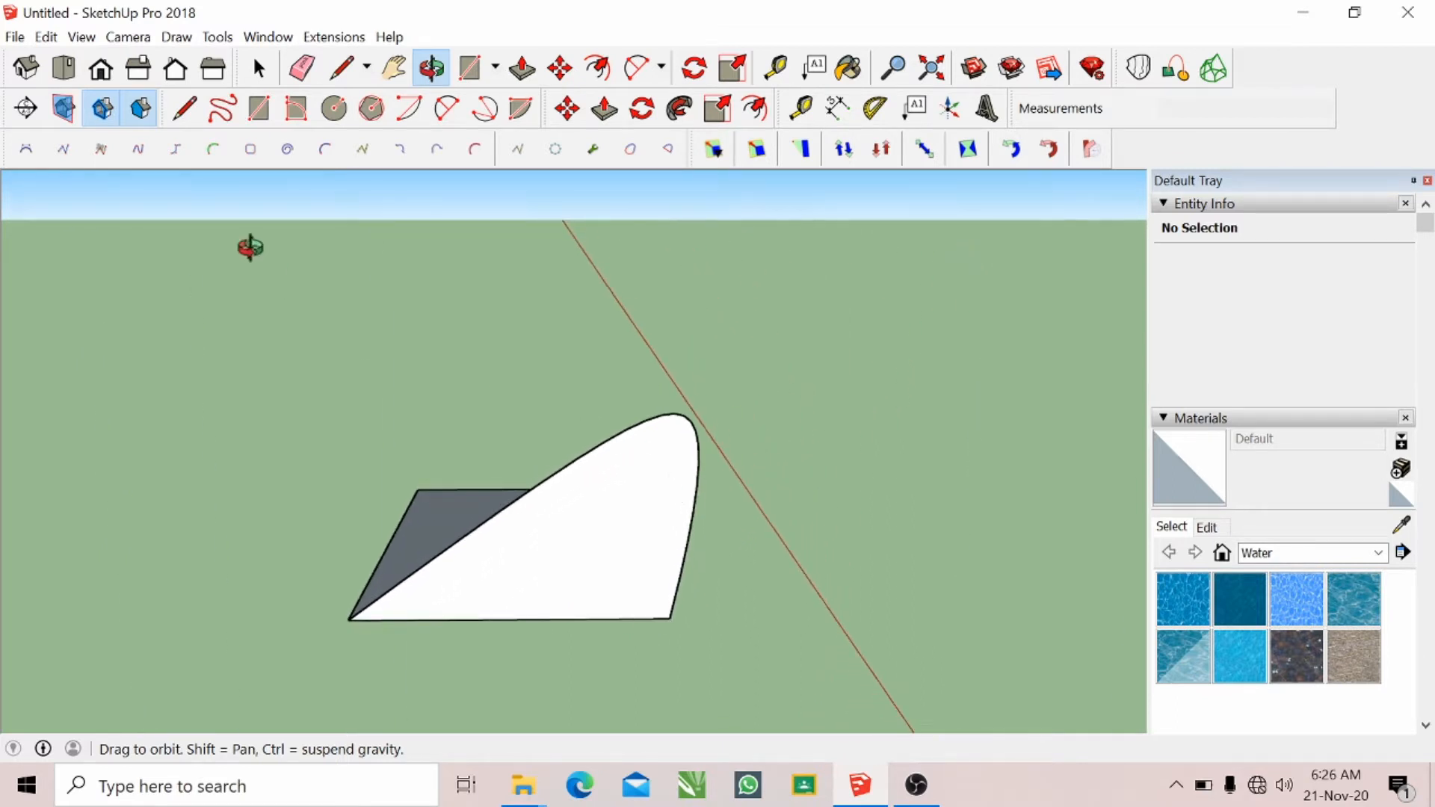
pyautogui.click(63, 149)
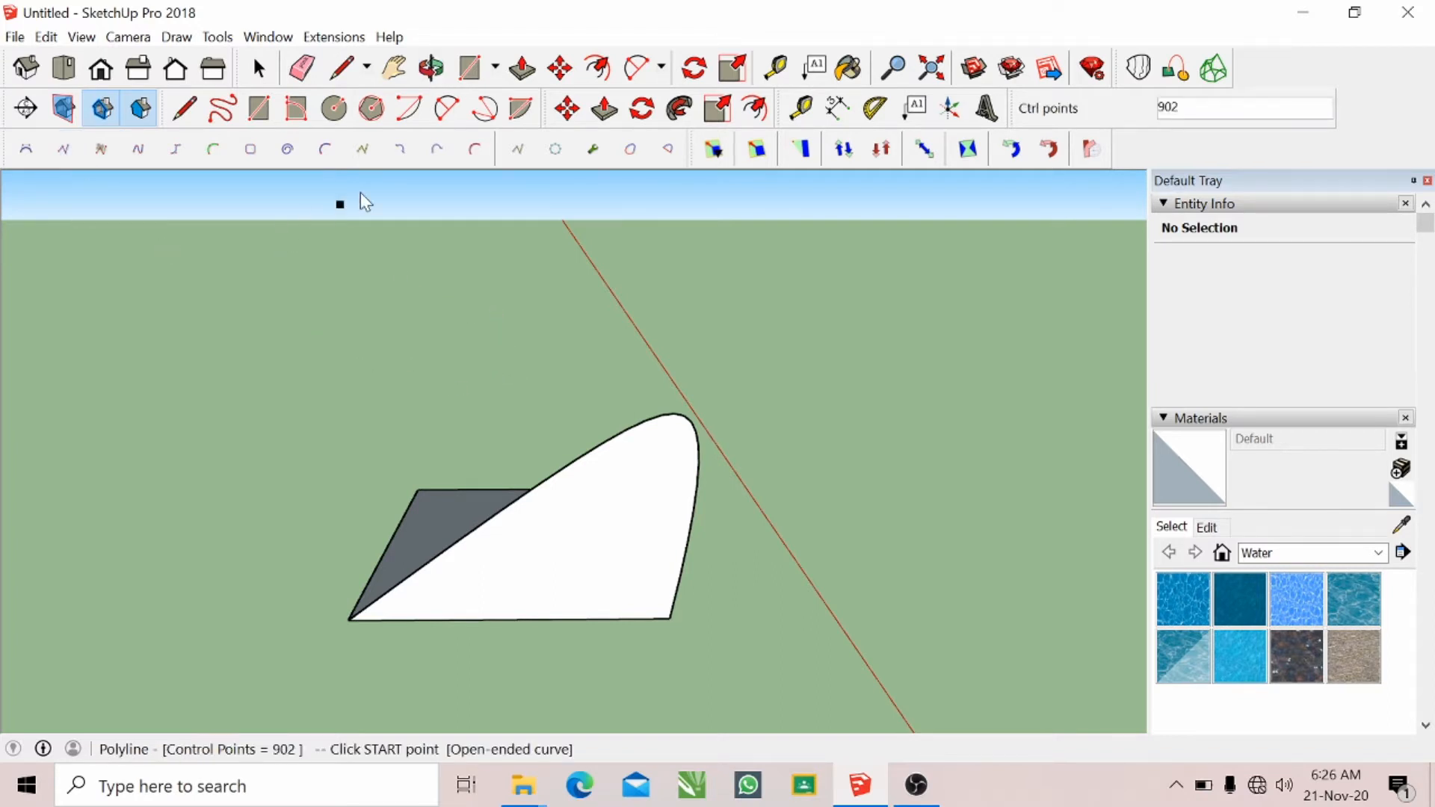
pyautogui.click(431, 69)
pyautogui.moveTo(456, 573); pyautogui.dragTo(663, 564)
pyautogui.moveTo(948, 665); pyautogui.dragTo(926, 686)
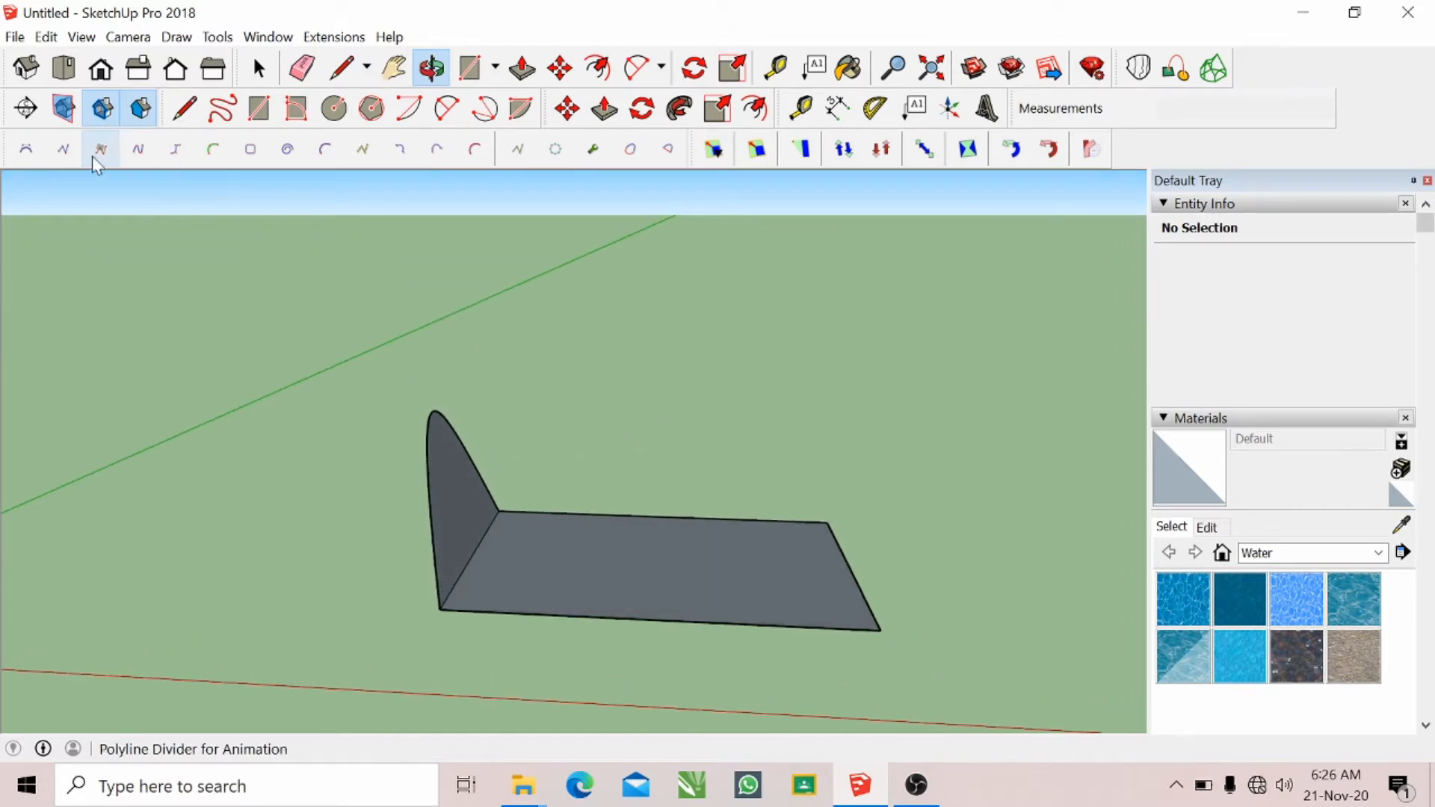
pyautogui.click(63, 149)
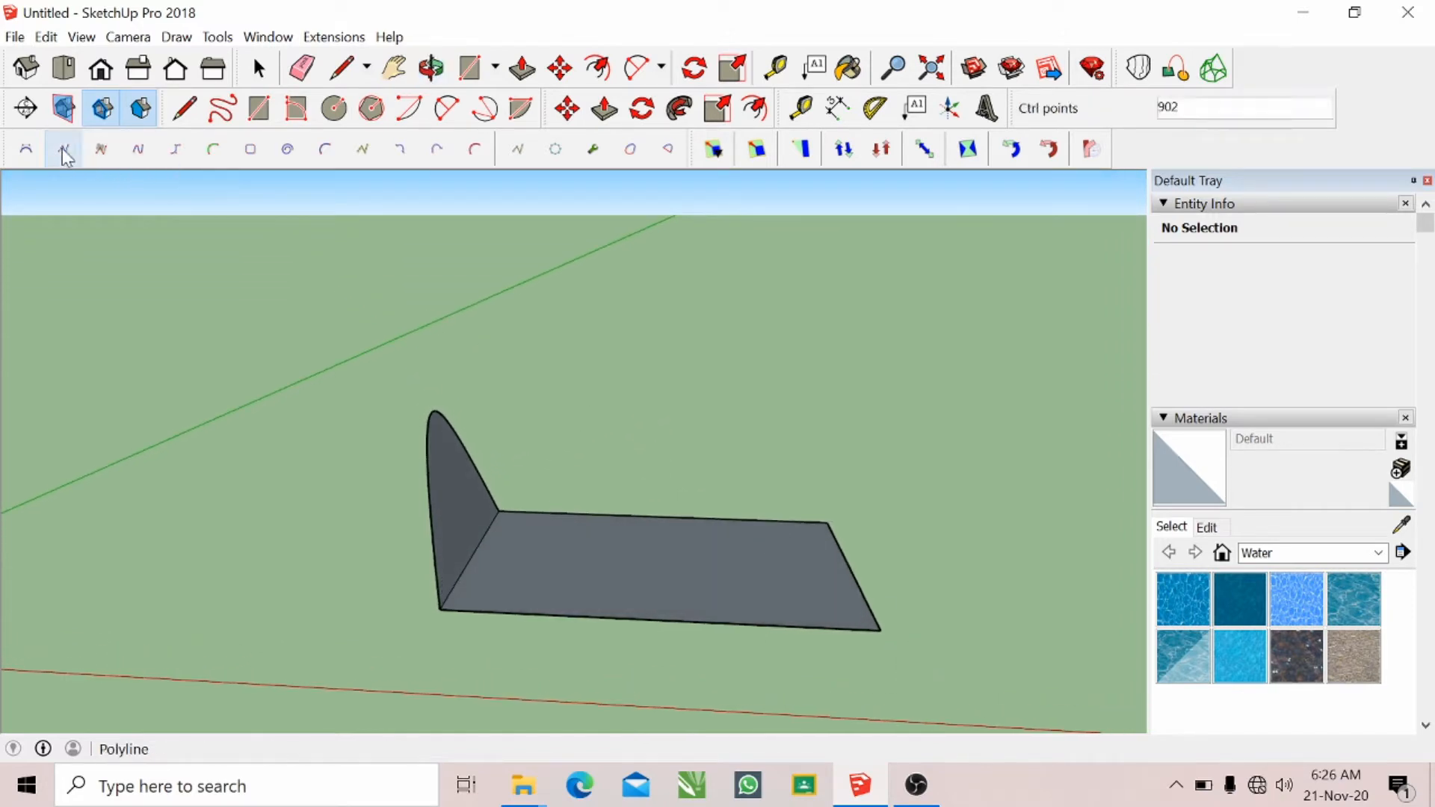
pyautogui.click(828, 522)
pyautogui.click(881, 632)
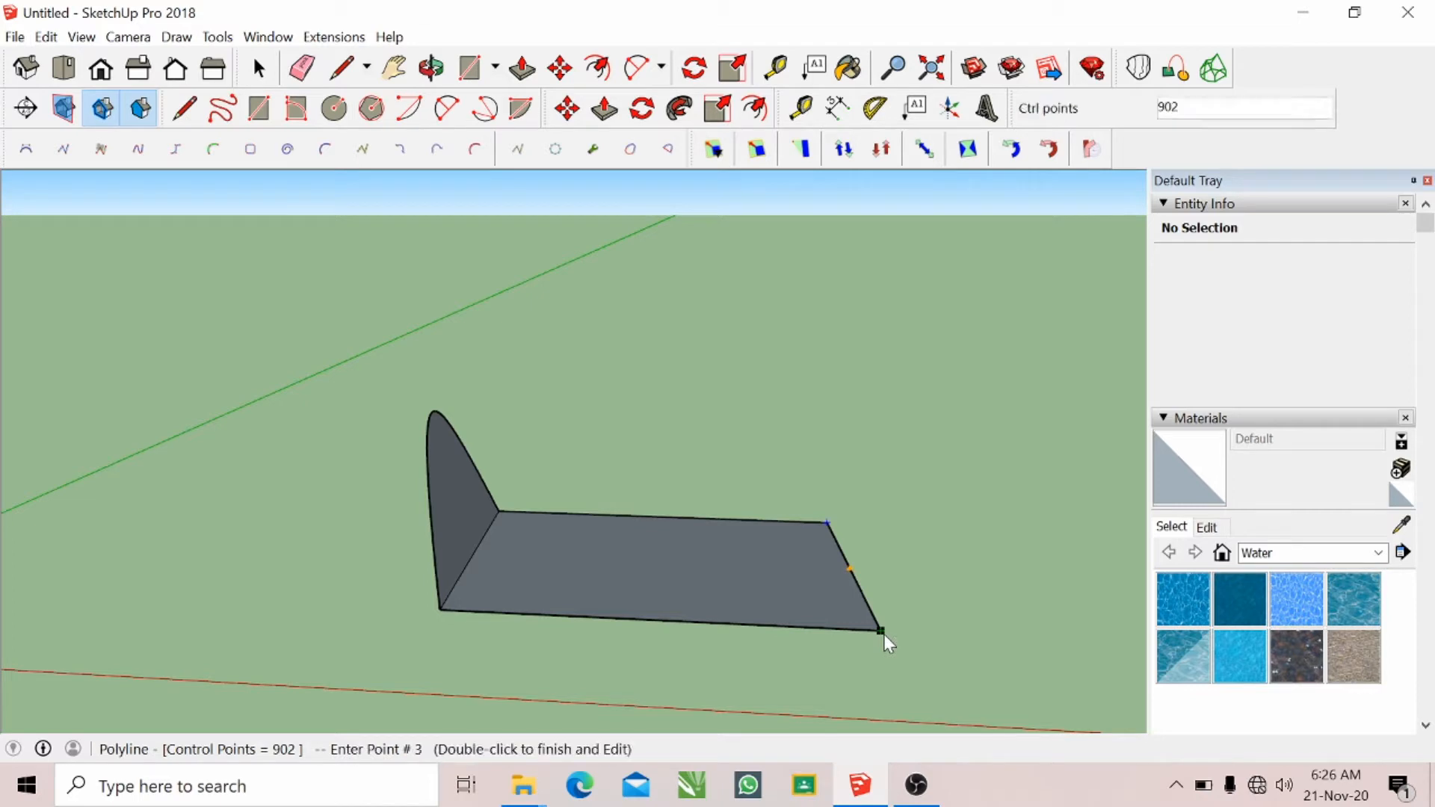
pyautogui.click(898, 447)
pyautogui.click(828, 522)
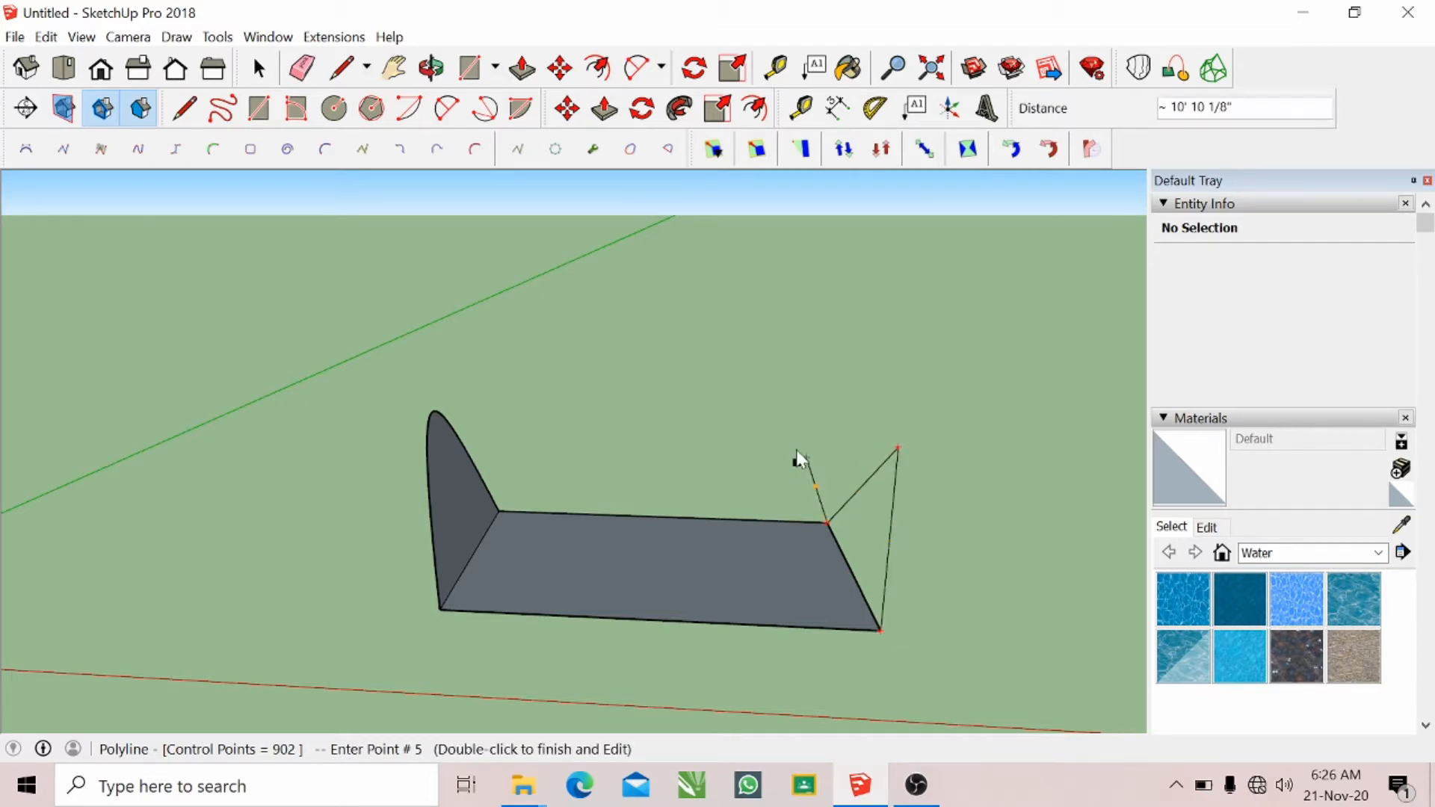
pyautogui.click(785, 373)
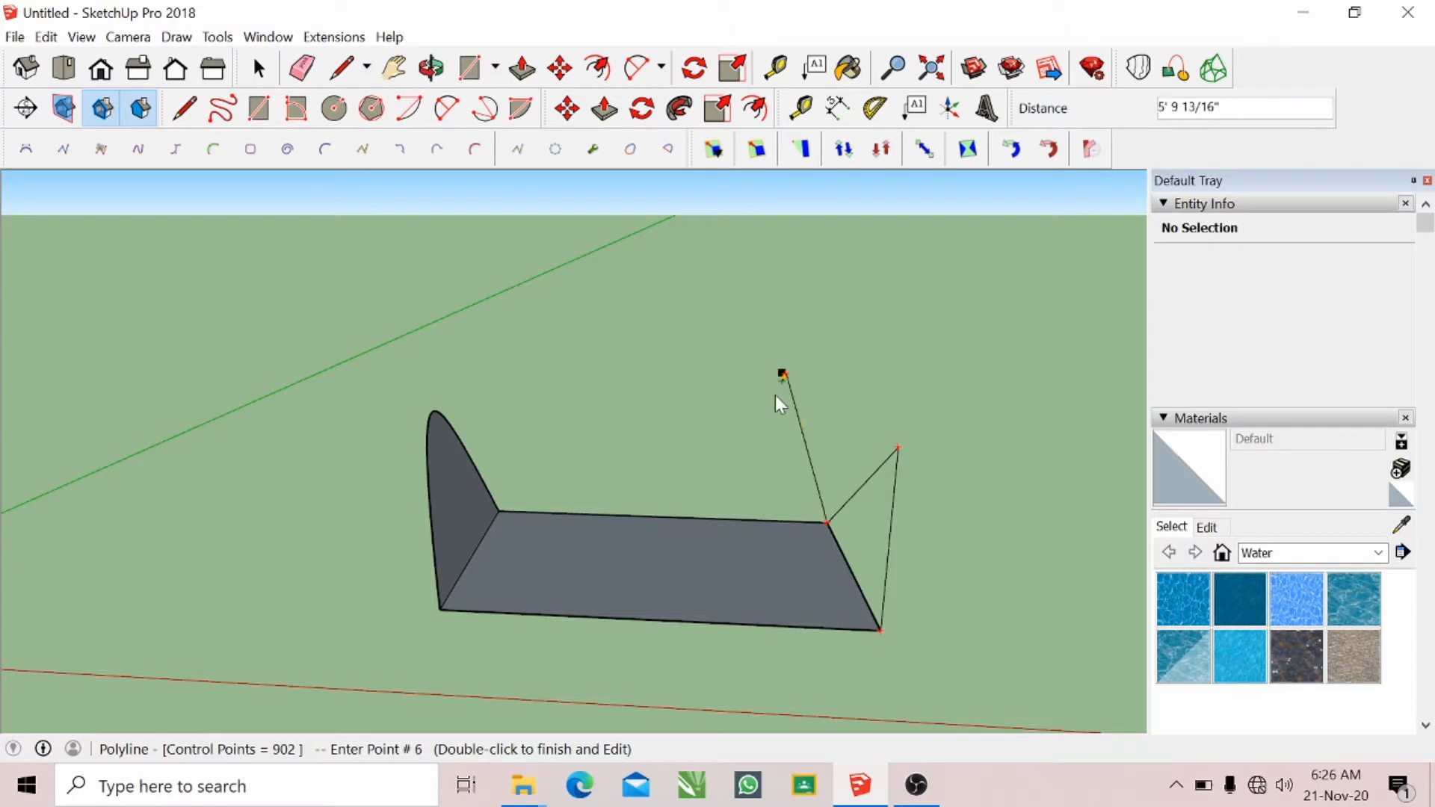
pyautogui.click(757, 514)
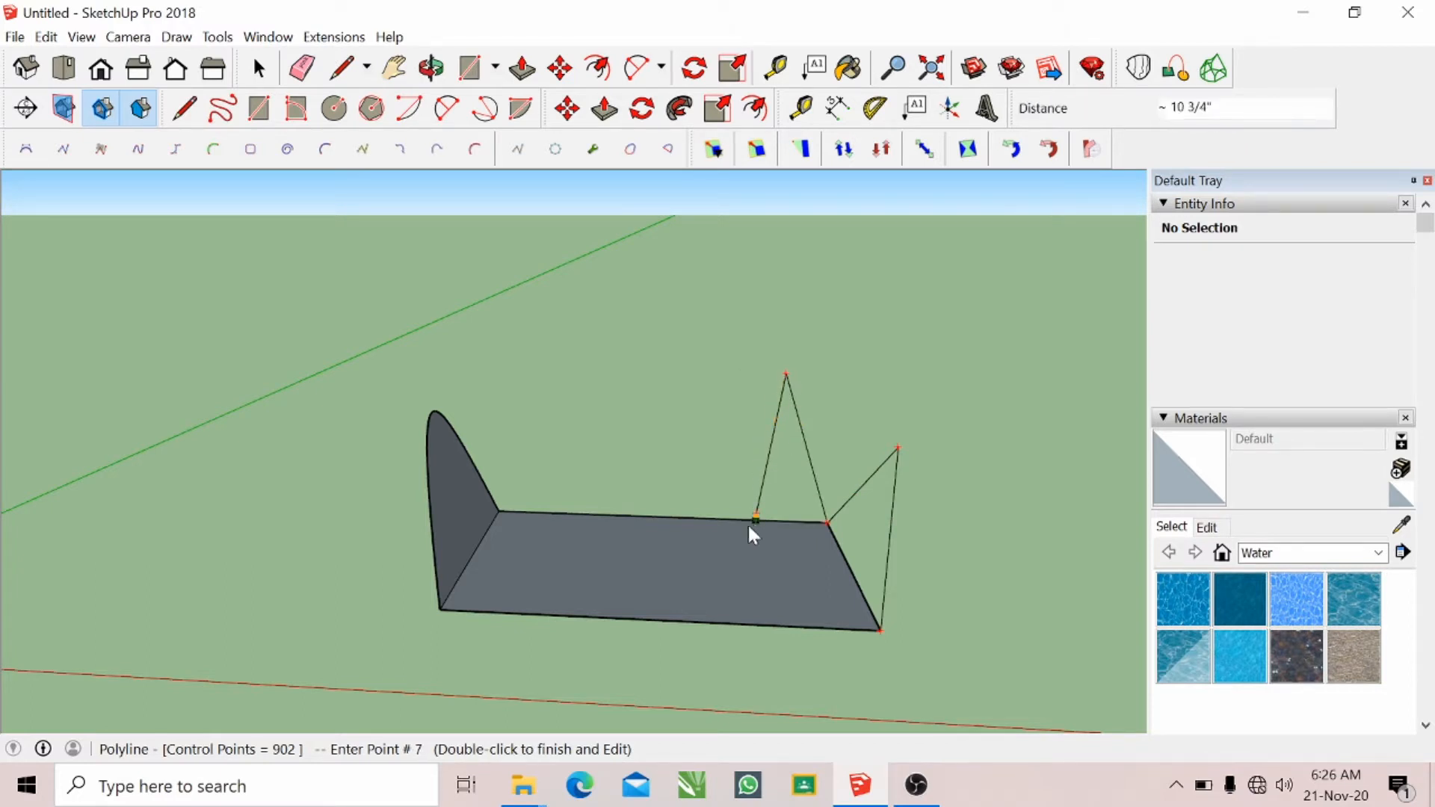
pyautogui.click(674, 384)
pyautogui.click(696, 519)
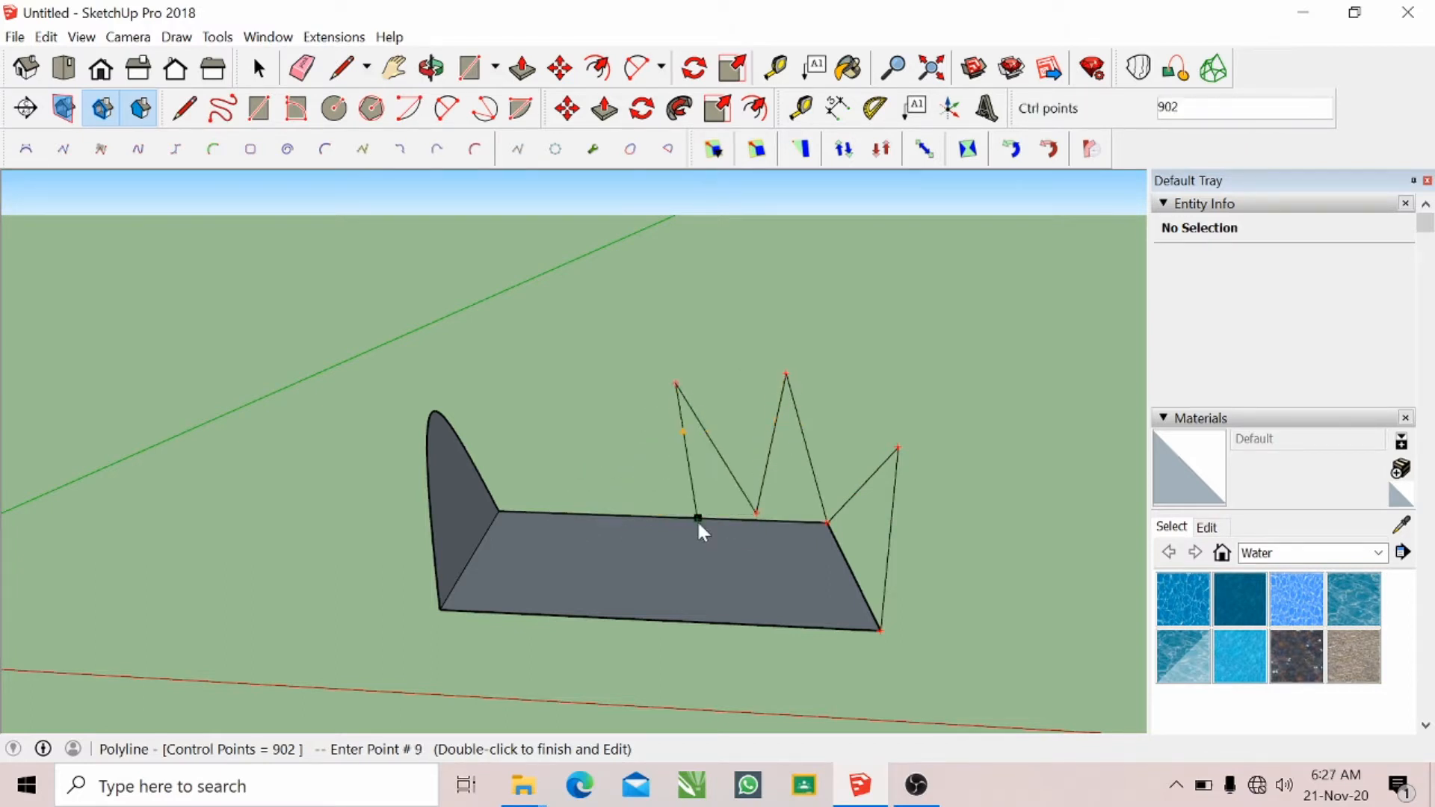
pyautogui.doubleClick(624, 369)
# - Delete the zigzag polyline
pyautogui.press('space')
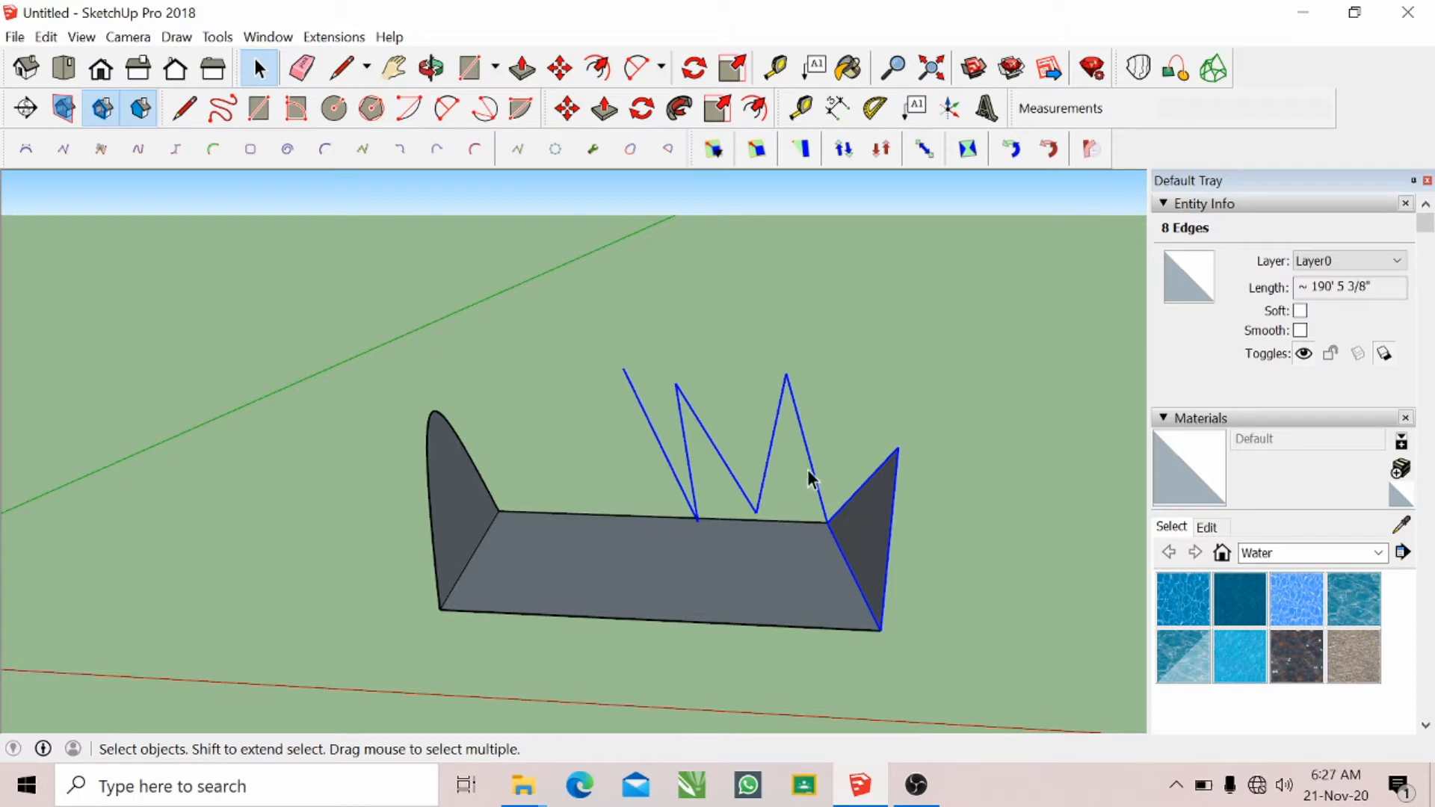
pyautogui.press('Delete')
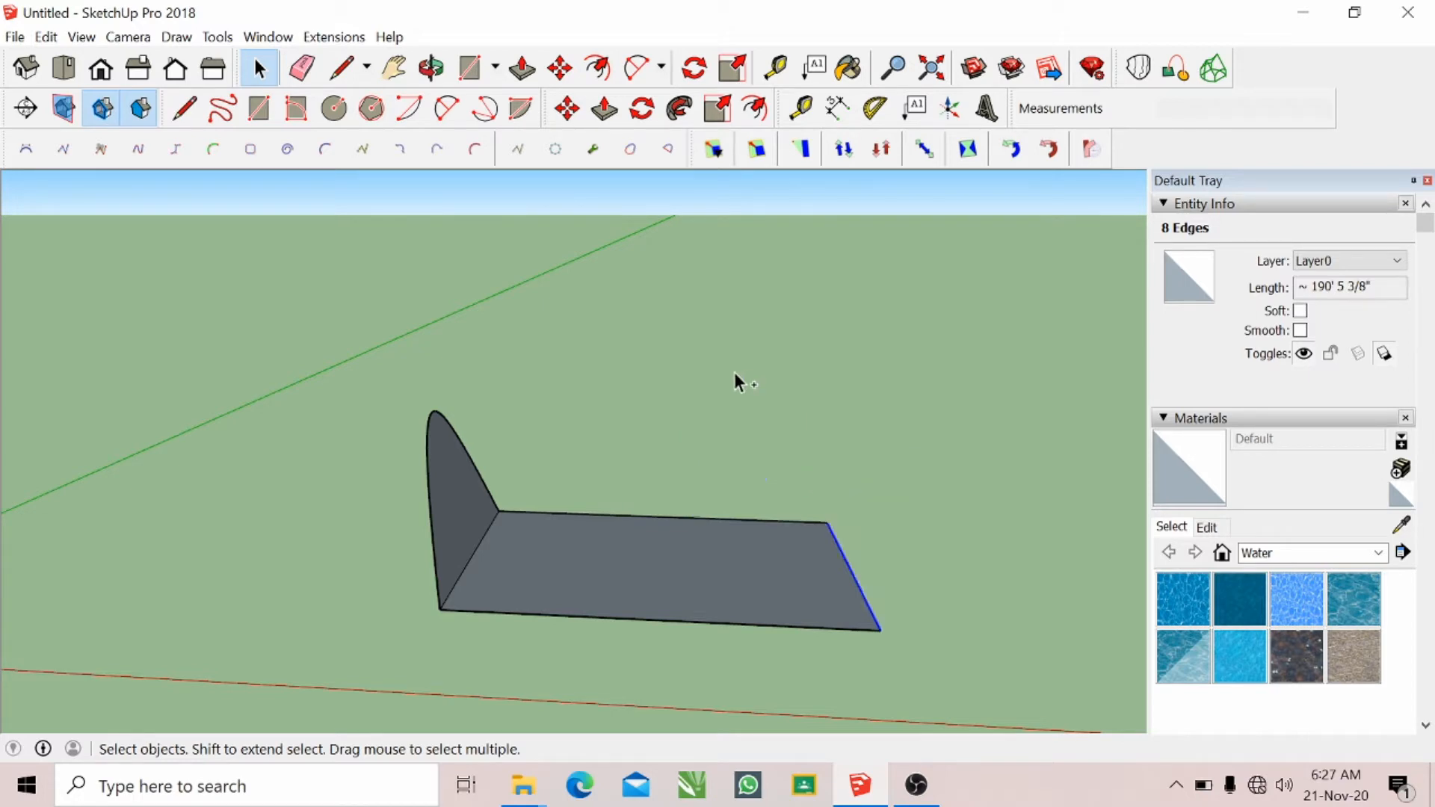
# - Examine the parameters of Polyline Divider for Animation, including its mode options, and the order parameter of Uniform B-Spline
pyautogui.click(101, 149)
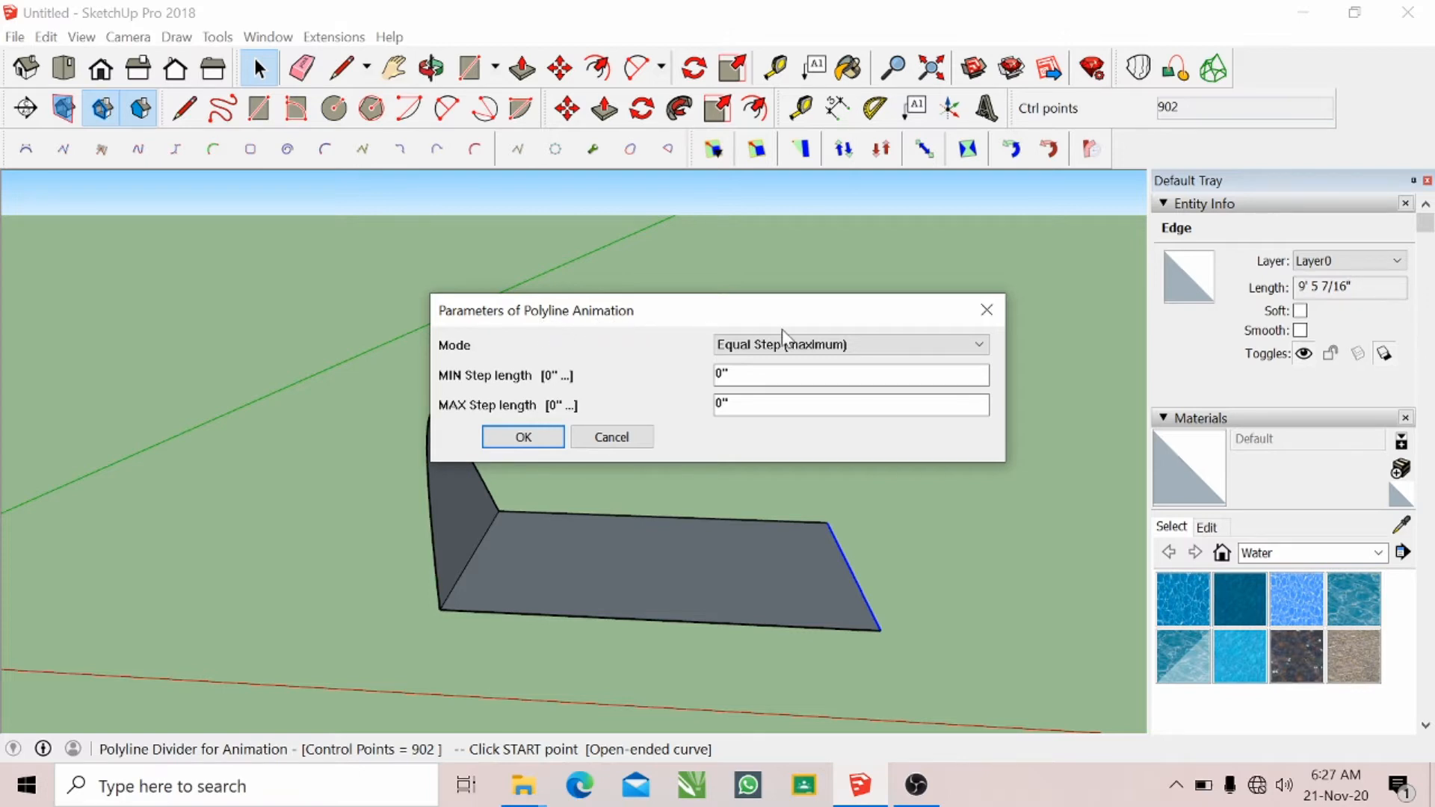
pyautogui.click(791, 346)
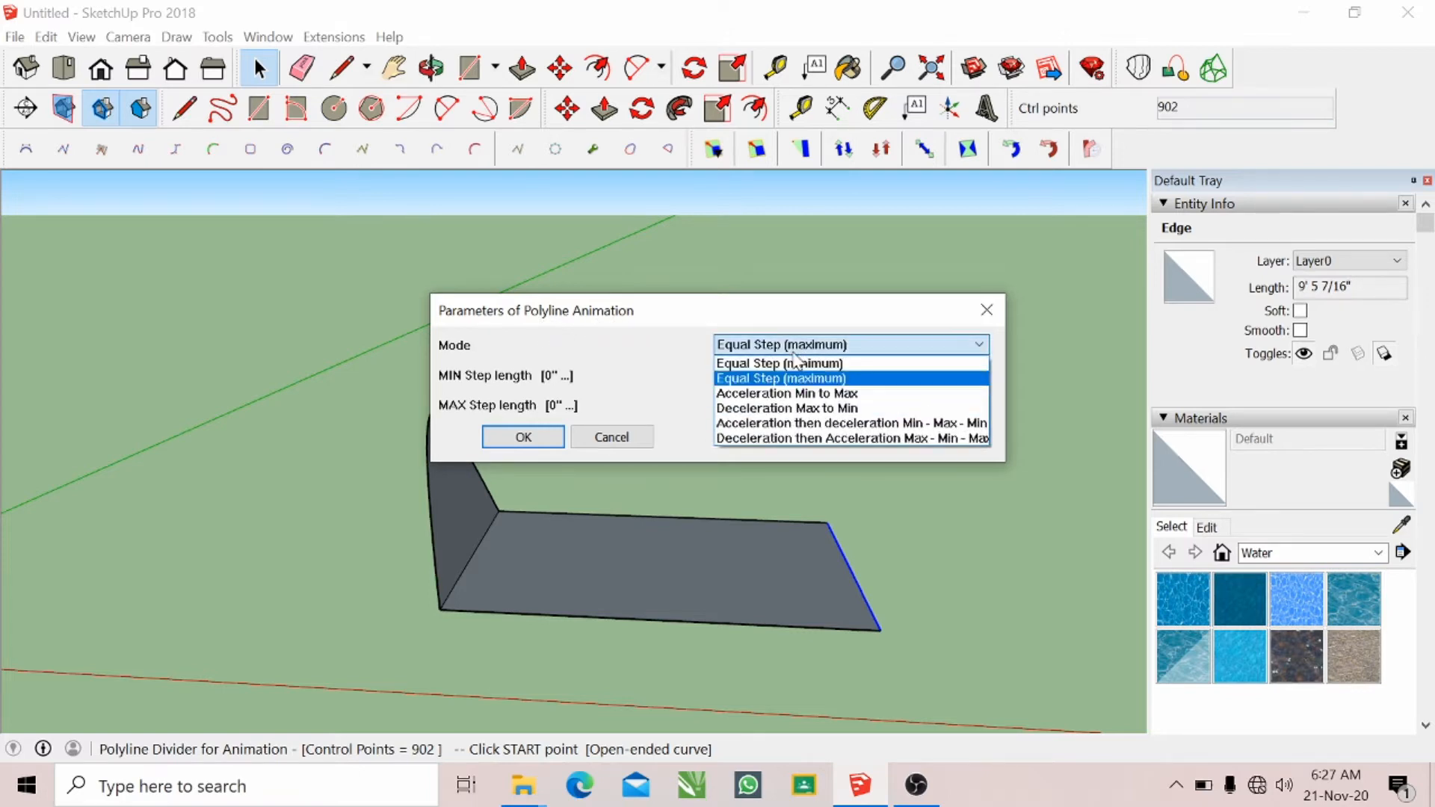
pyautogui.click(796, 348)
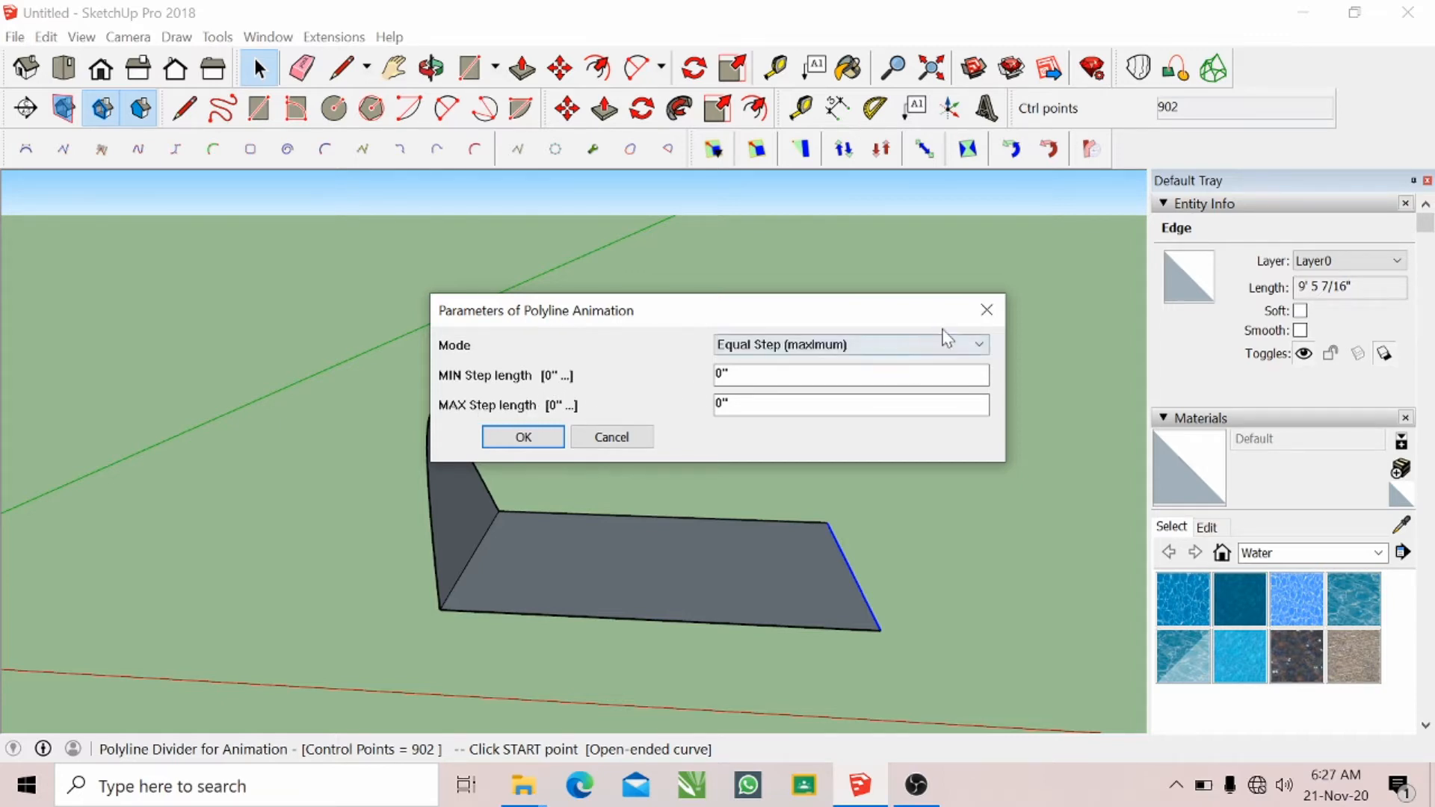
pyautogui.click(997, 310)
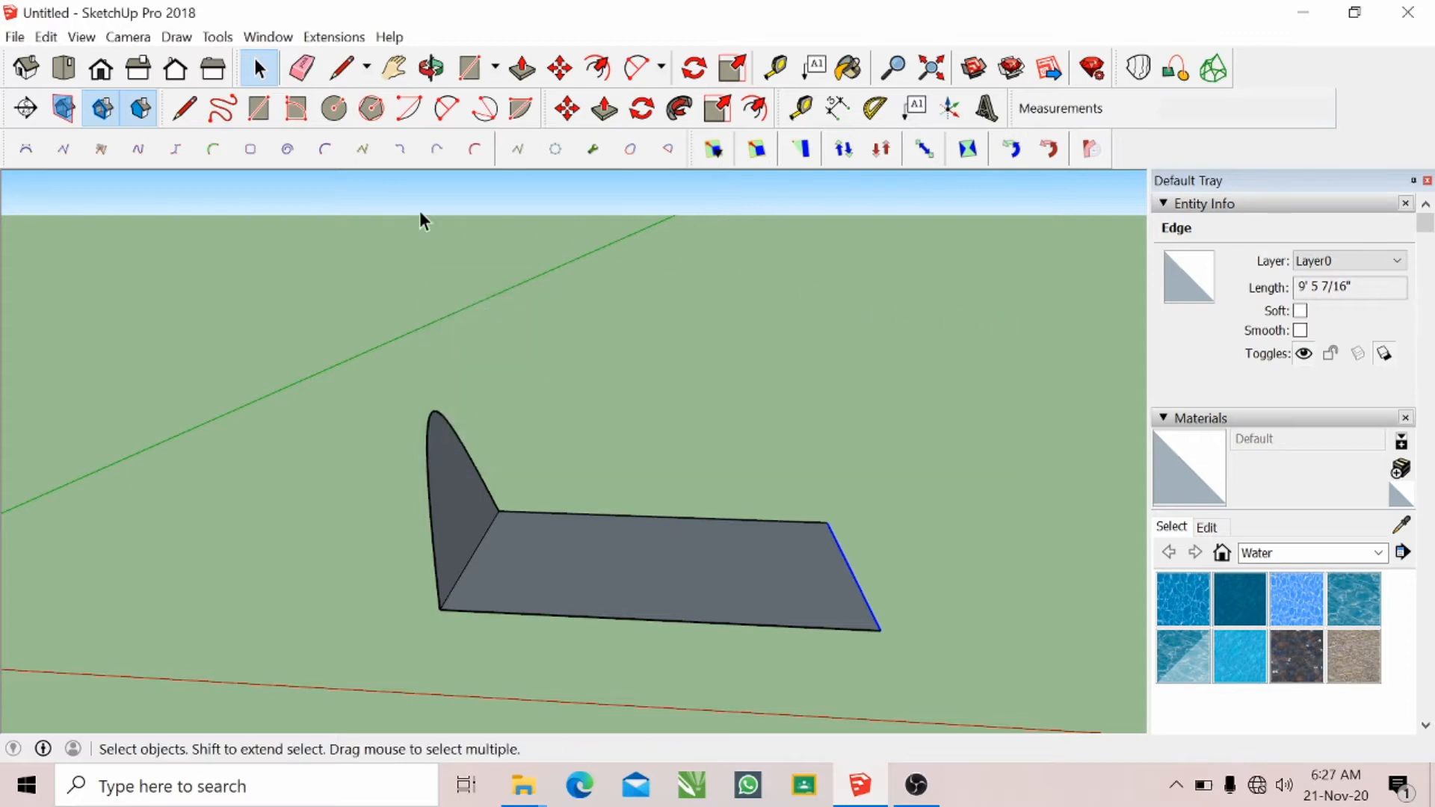
pyautogui.click(190, 151)
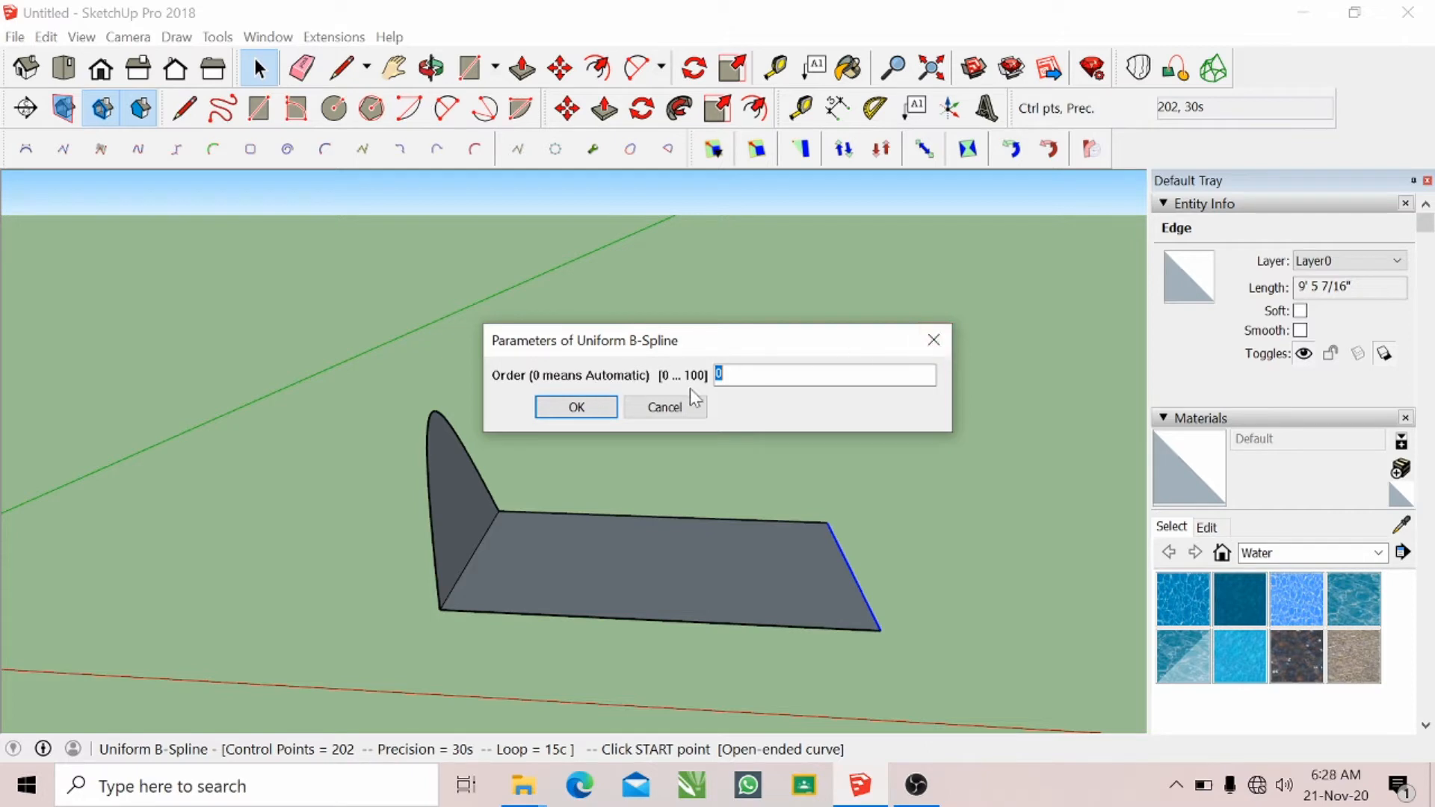
pyautogui.click(938, 346)
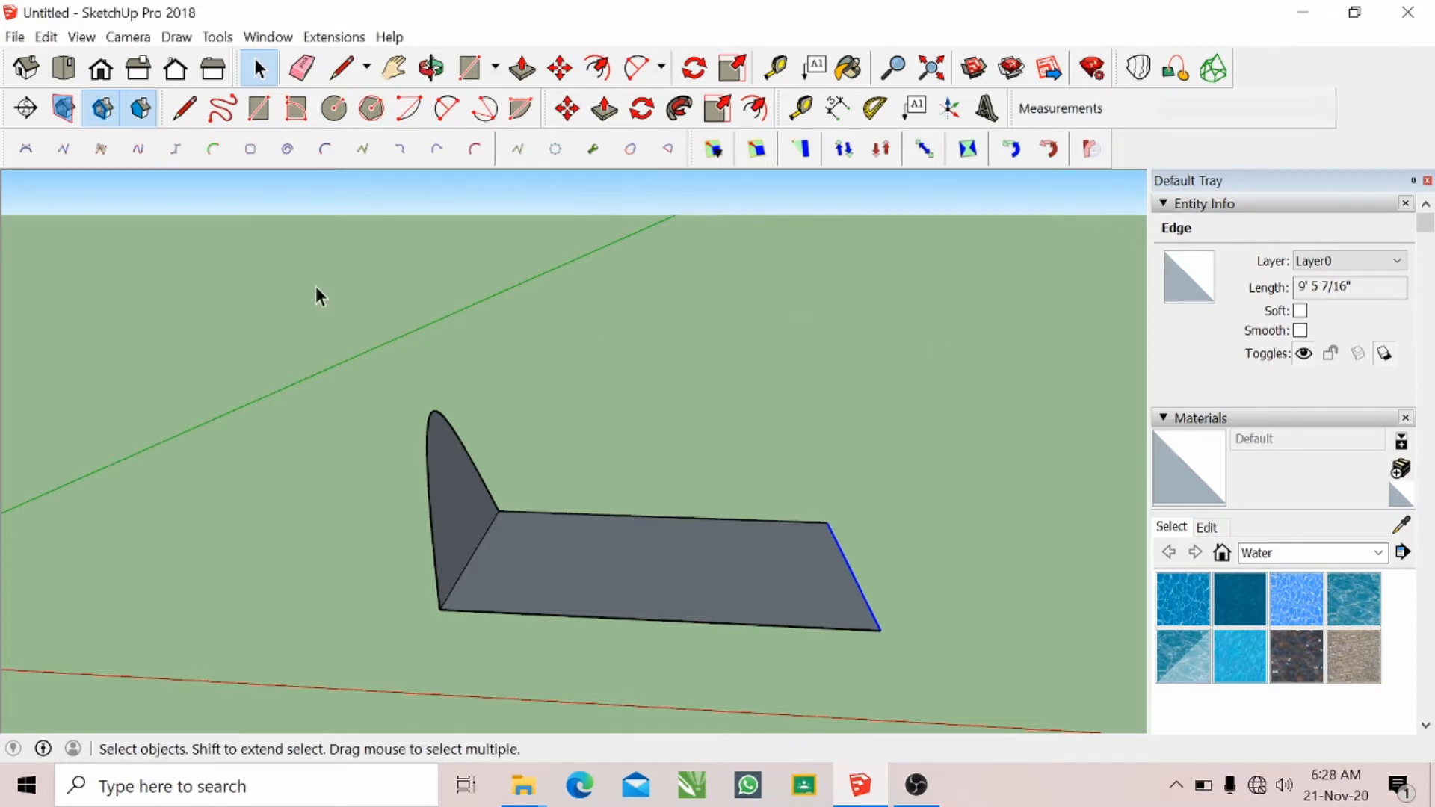
# - Draw a five-point Catmull spline about 104' 7" long, starting along the rectangle's free short edge and curving up in an S shape
pyautogui.click(214, 150)
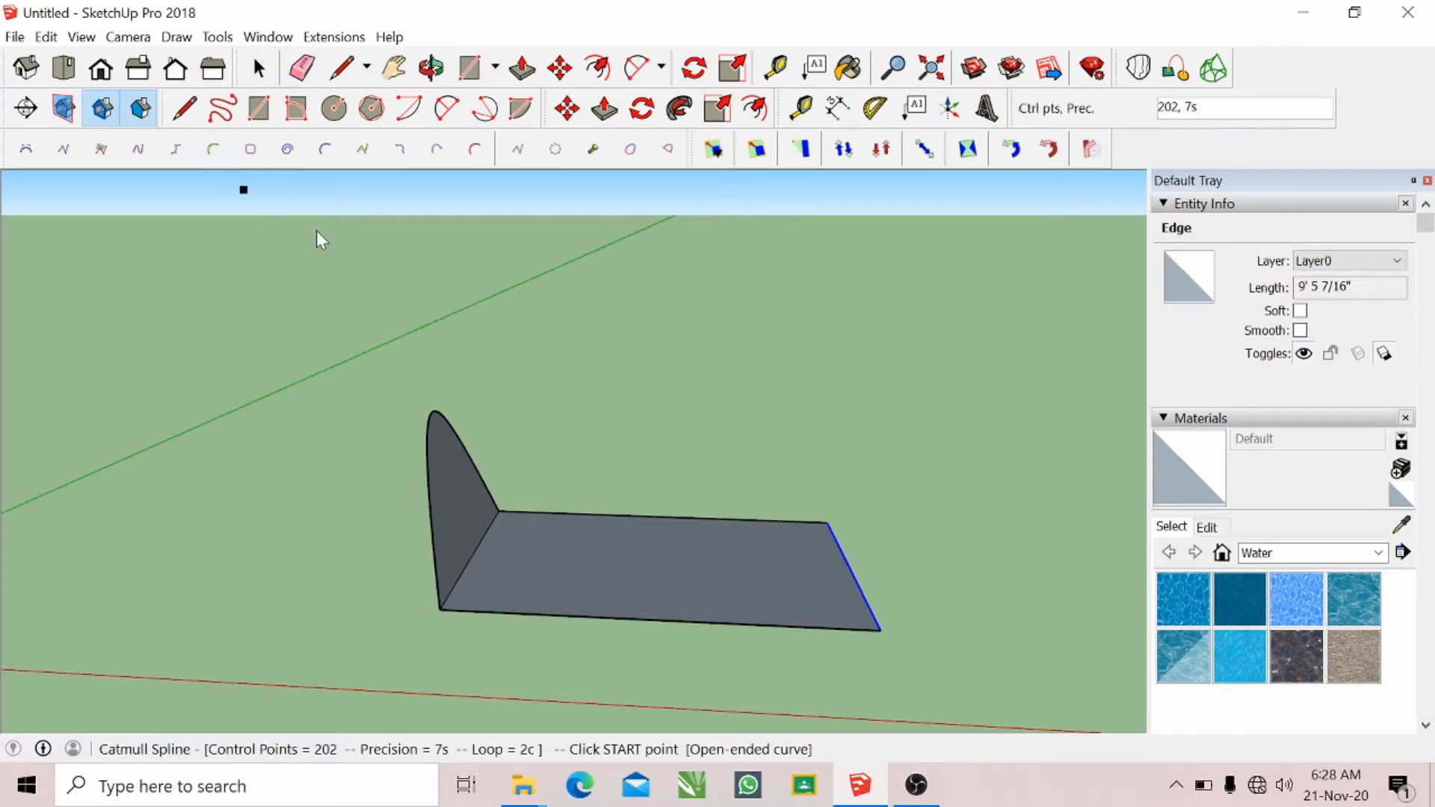
pyautogui.click(828, 521)
pyautogui.click(881, 630)
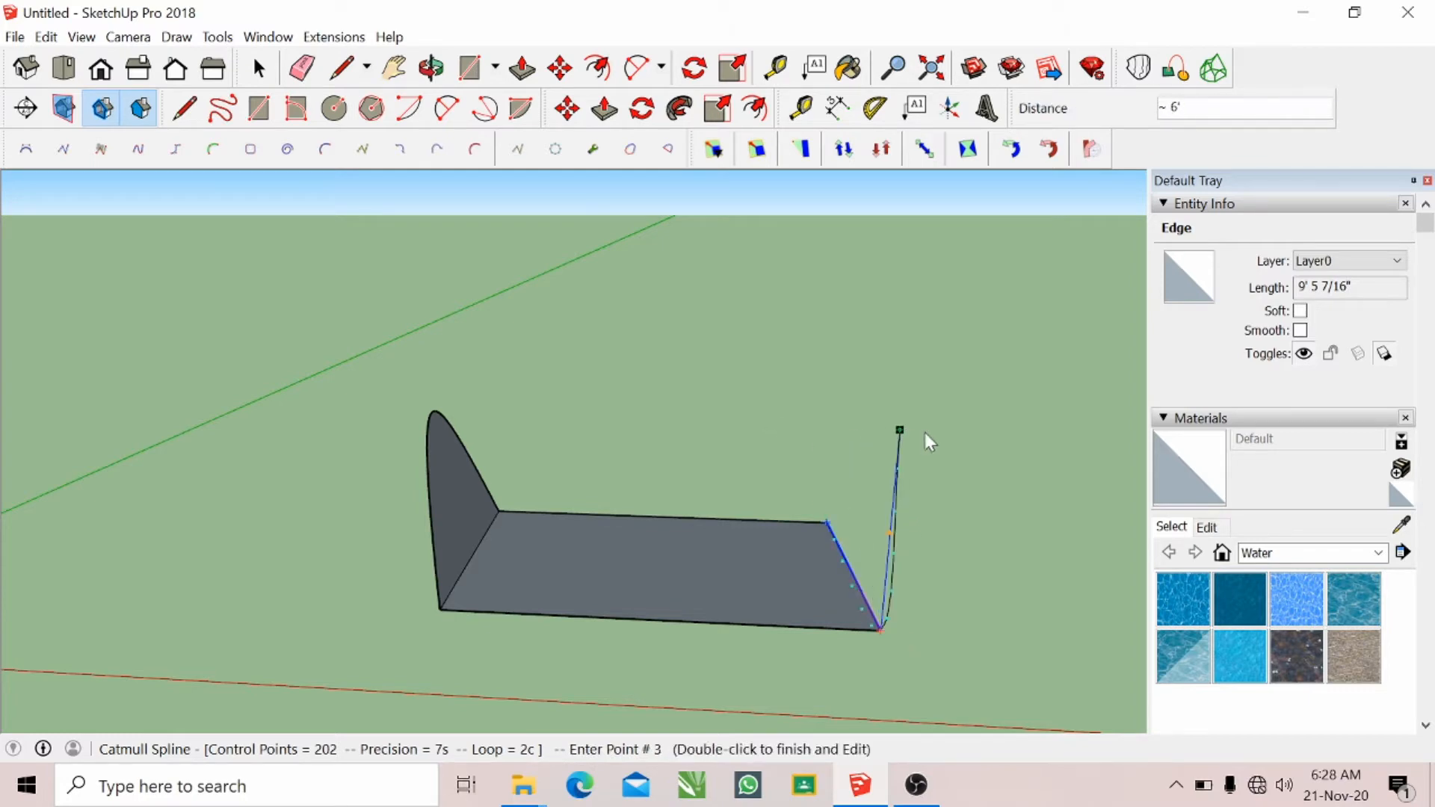
pyautogui.click(901, 412)
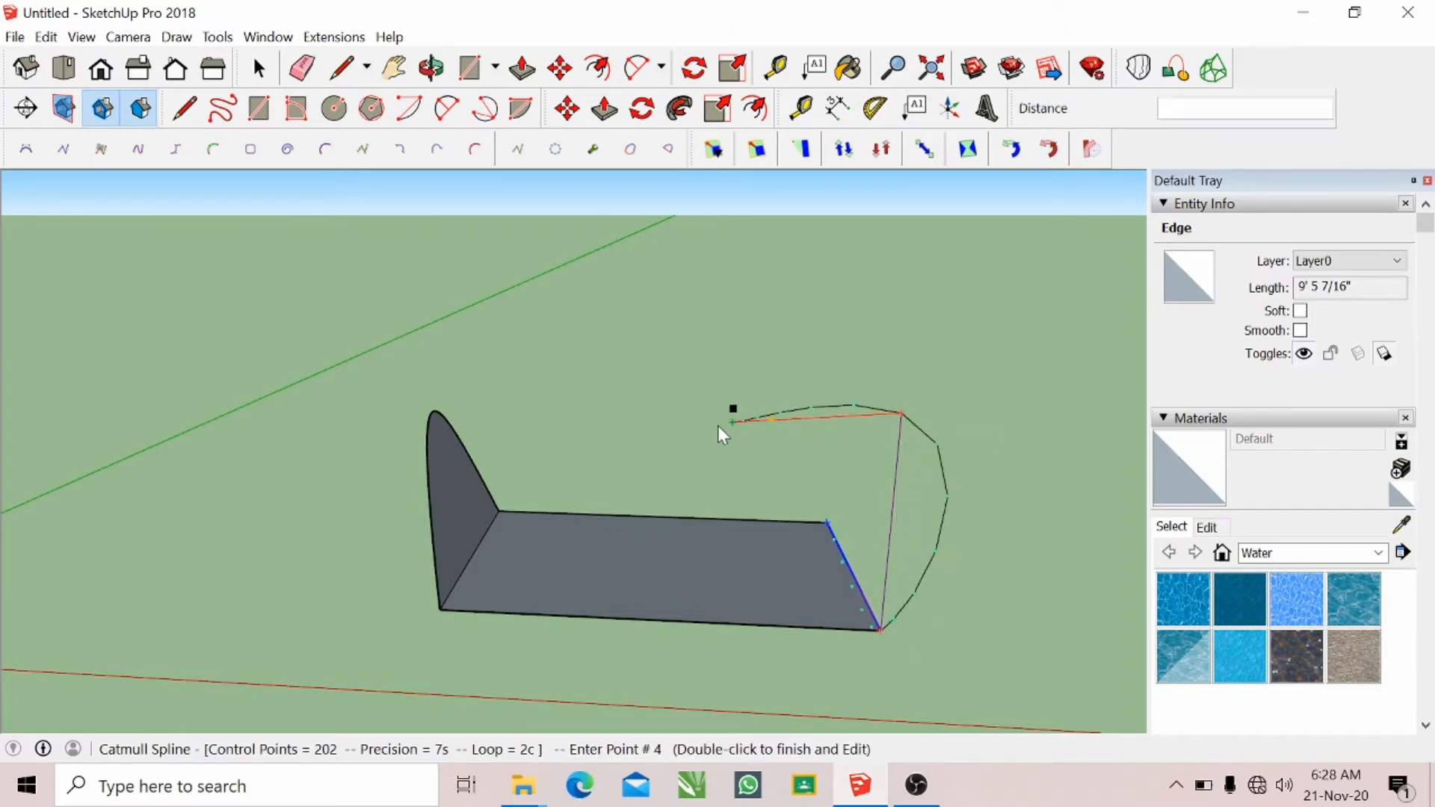
pyautogui.click(736, 452)
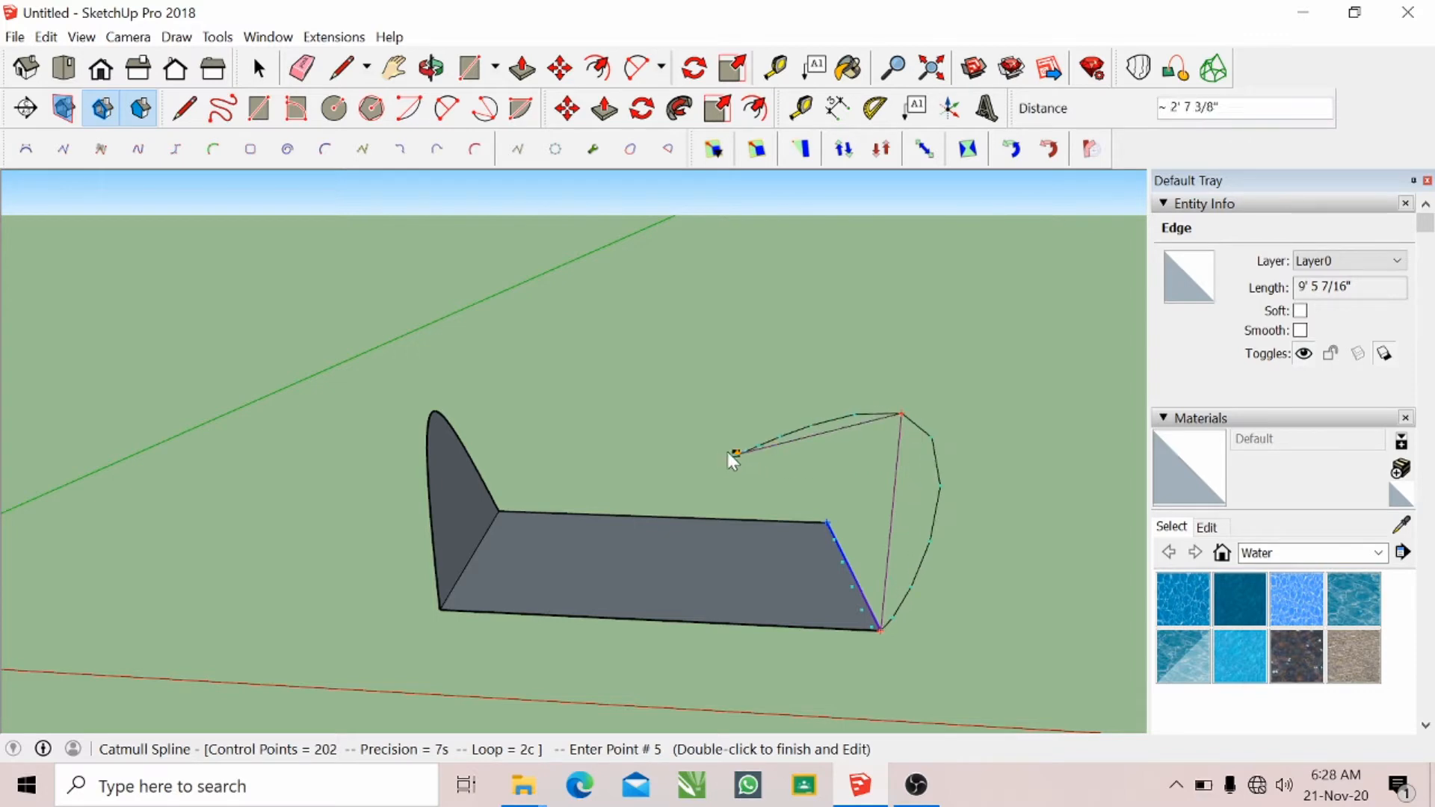
pyautogui.doubleClick(823, 346)
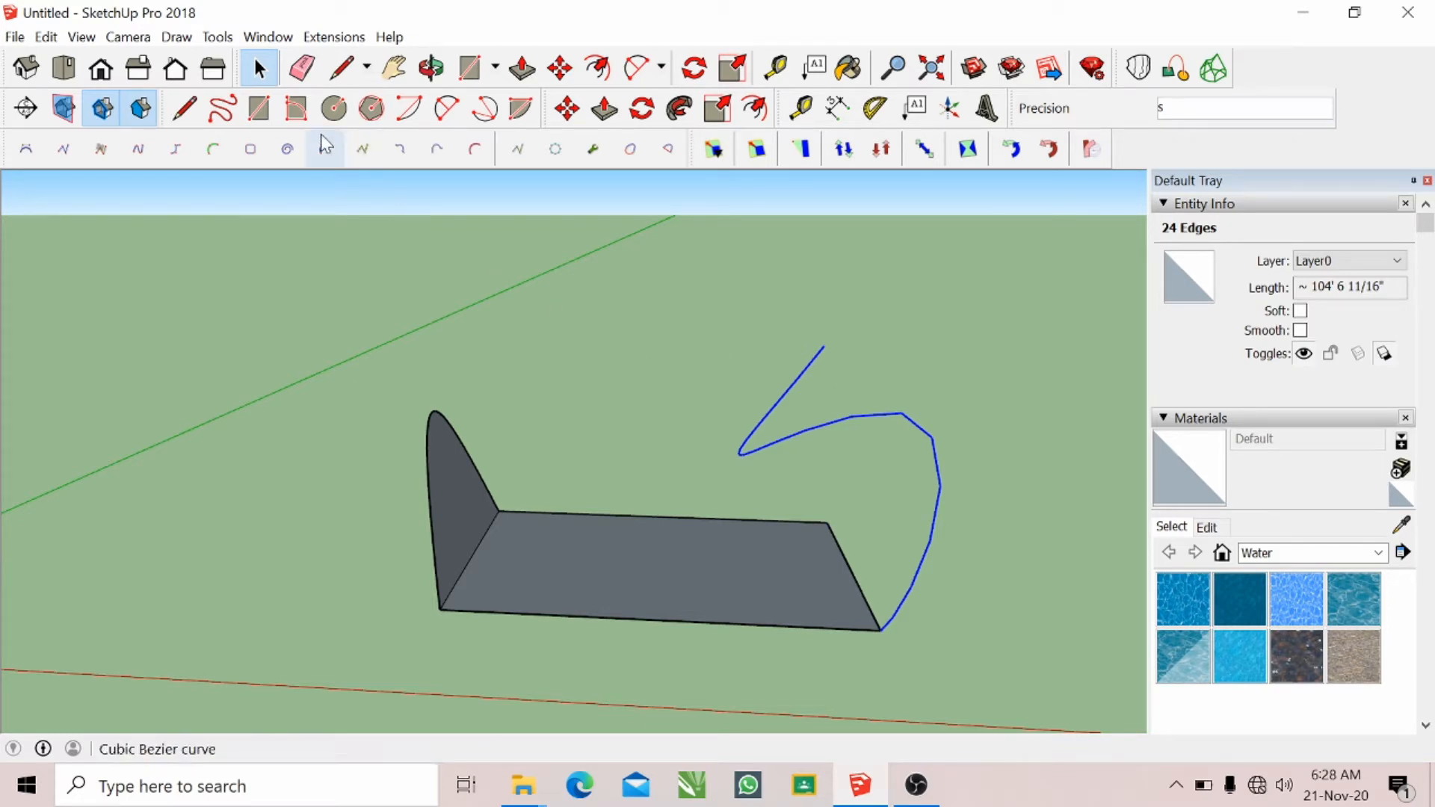
# - Draw a circle of about 6 3/4" radius on the ground beside the rectangle corner where the spline rises
pyautogui.click(334, 108)
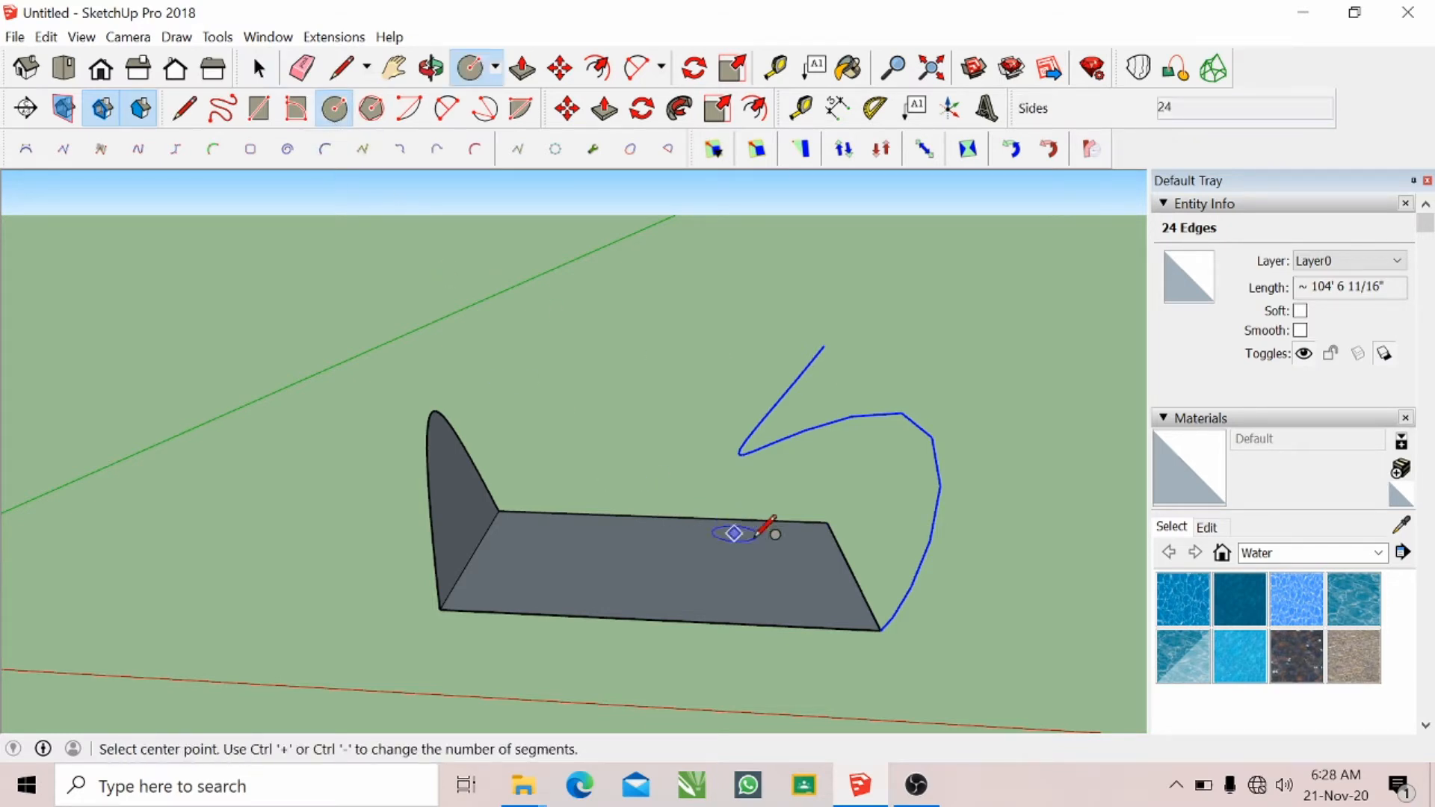
pyautogui.click(914, 632)
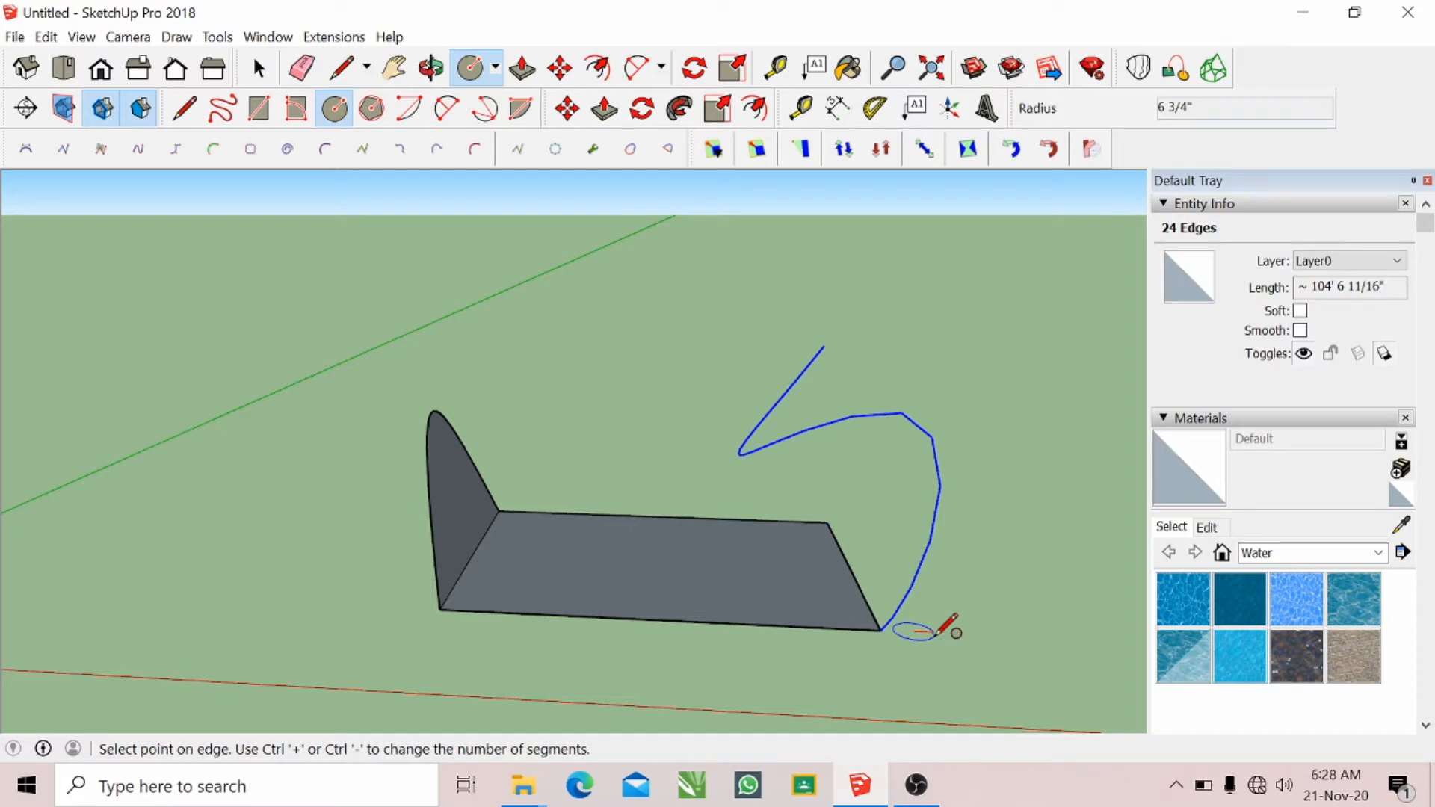
pyautogui.click(937, 630)
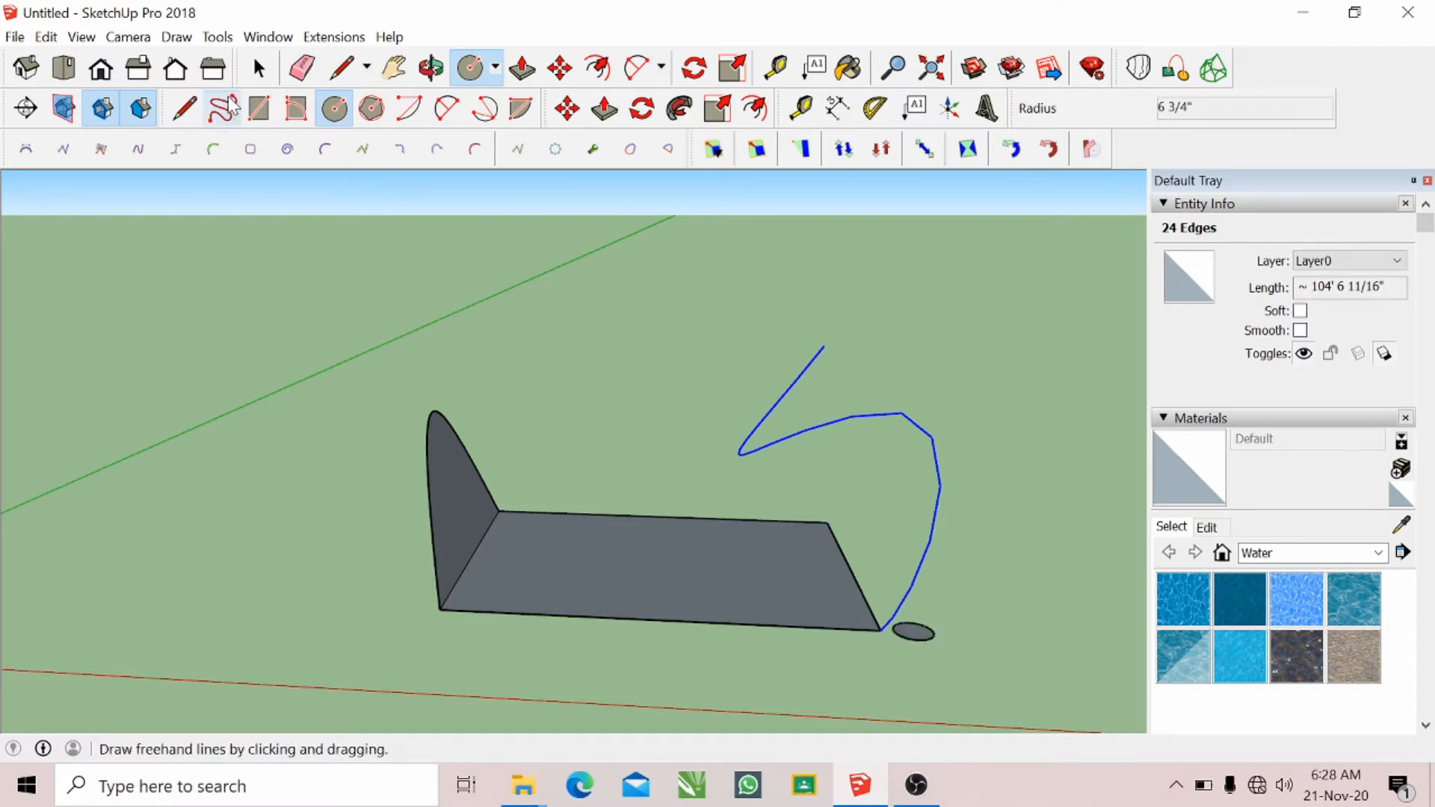
# - Sweep the small circle along the Catmull spline with Follow Me and inspect the resulting shape from another angle
pyautogui.click(259, 69)
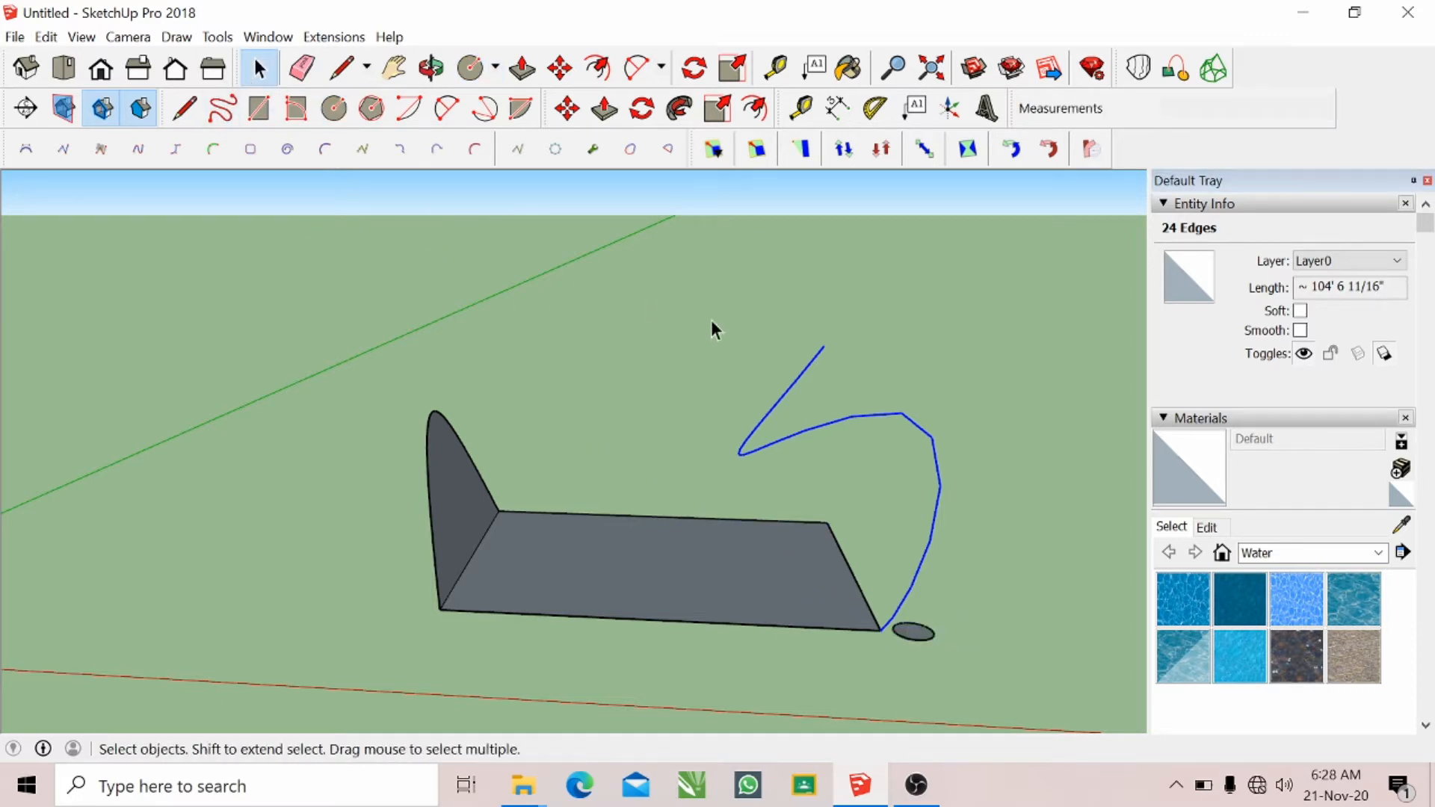
pyautogui.click(680, 108)
pyautogui.click(916, 639)
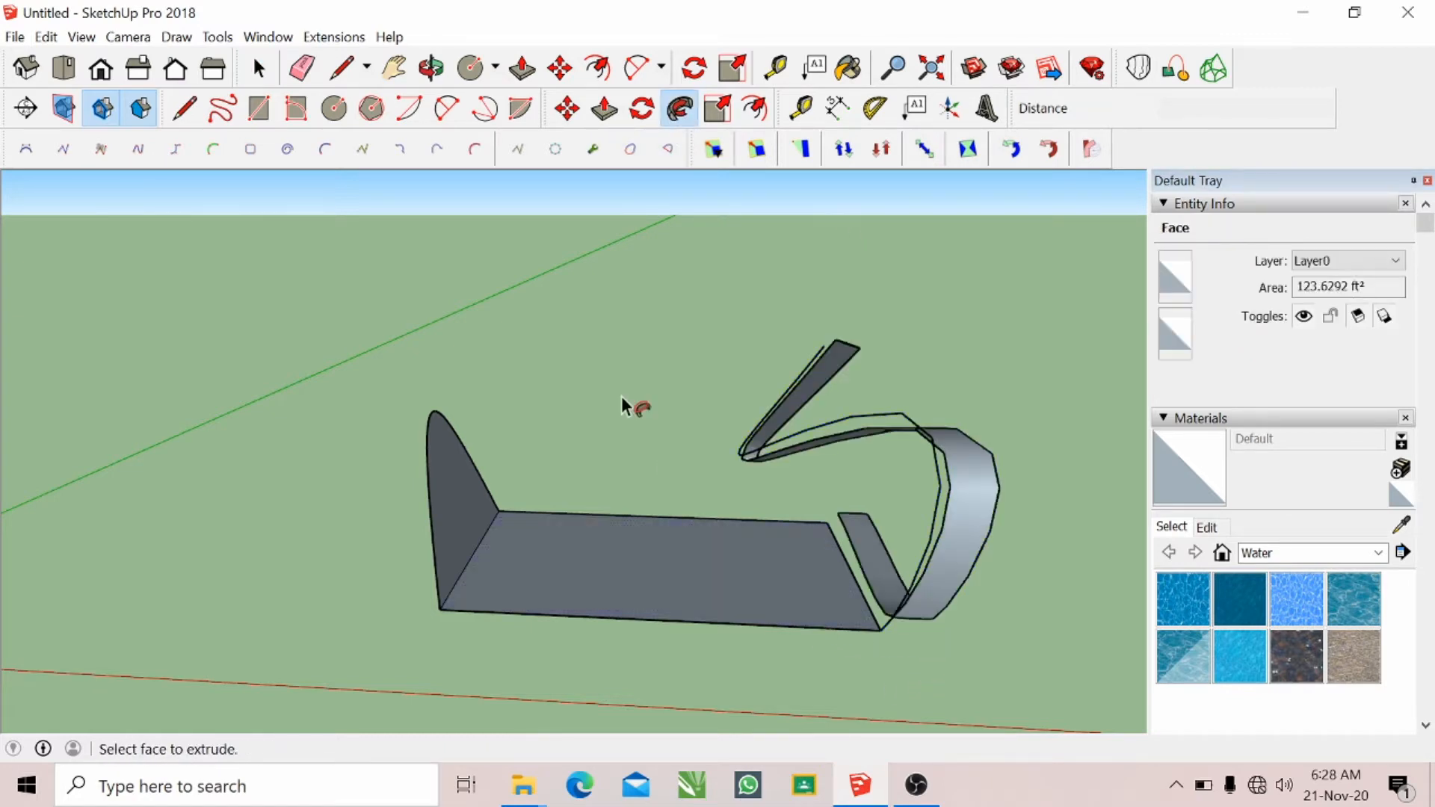
pyautogui.click(431, 67)
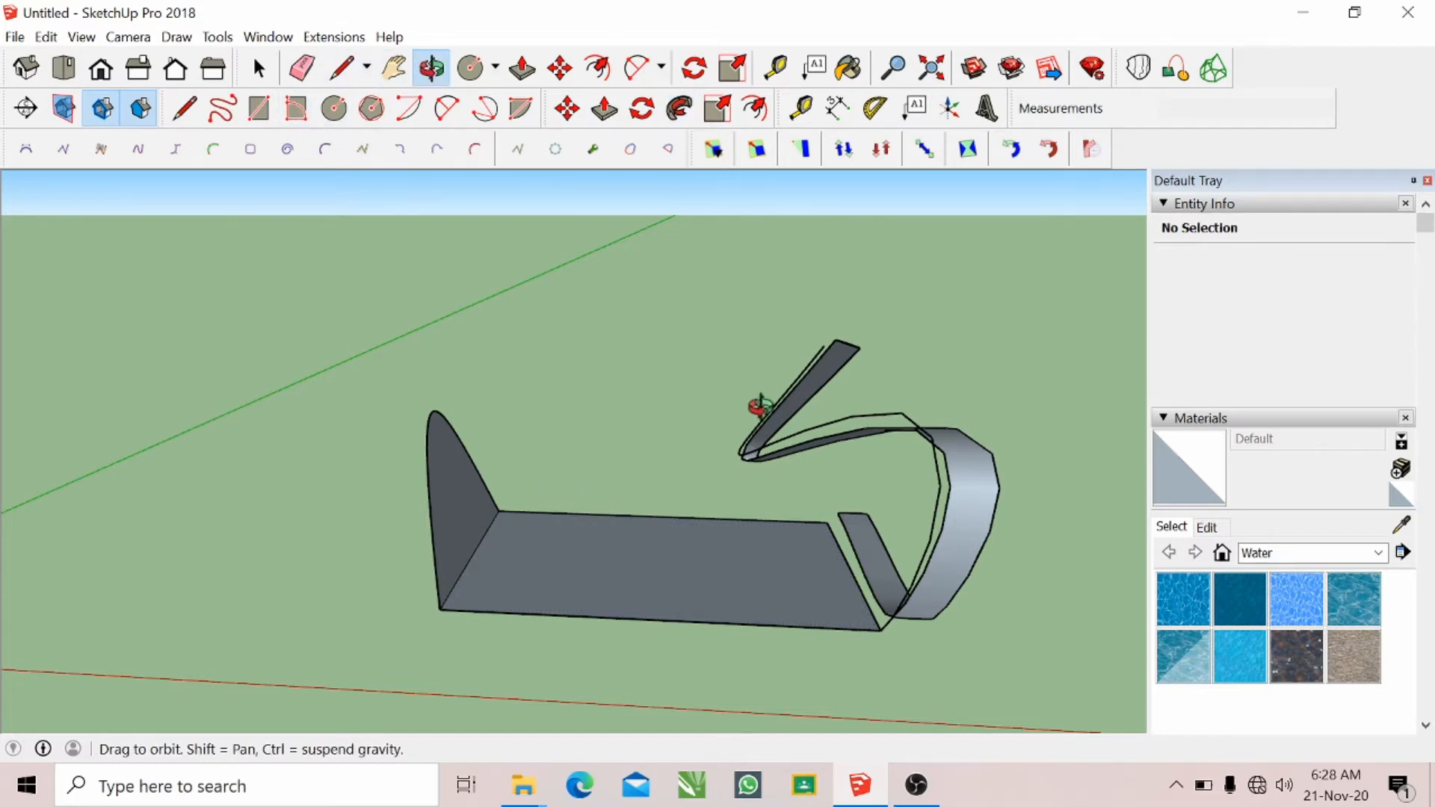
pyautogui.moveTo(798, 462); pyautogui.dragTo(410, 486)
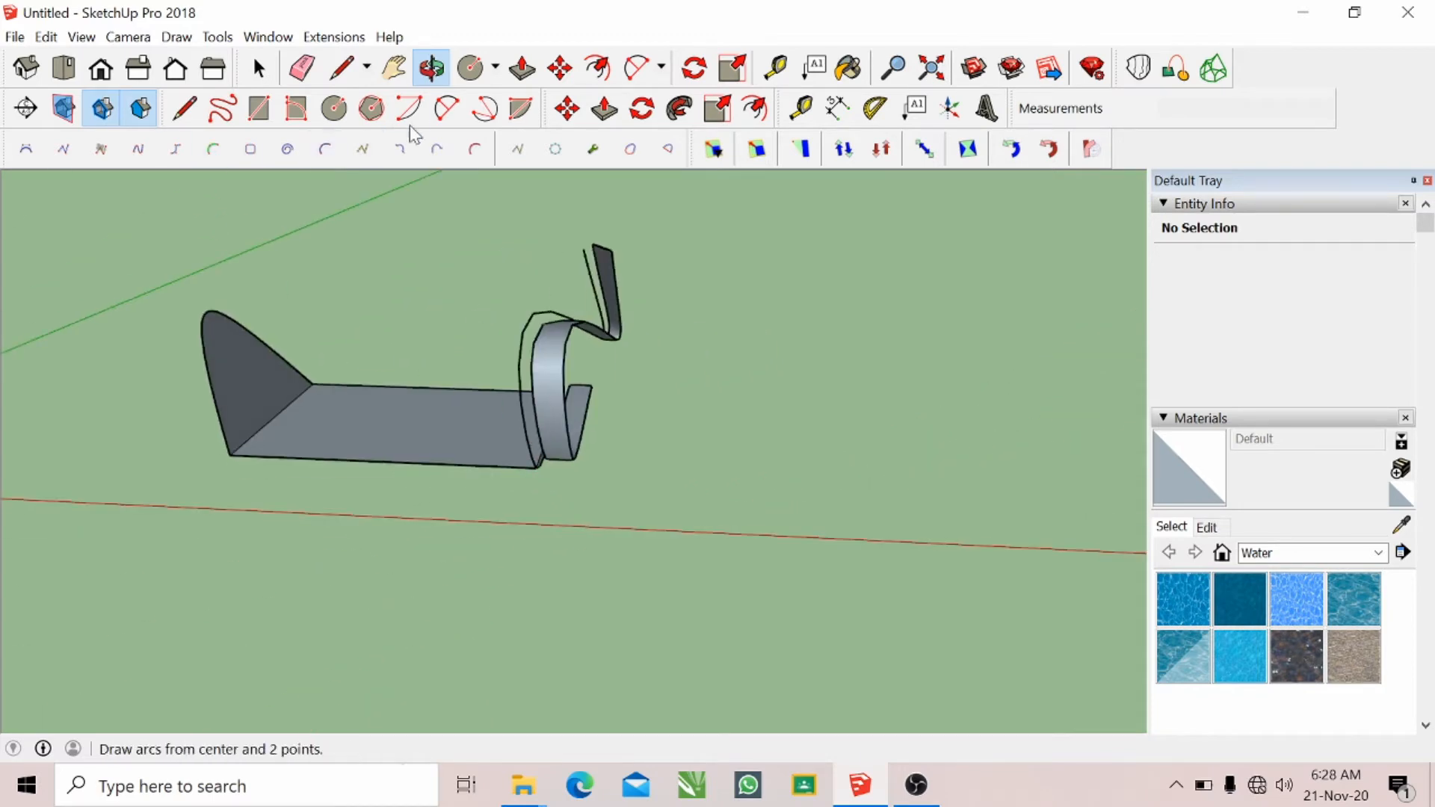
pyautogui.click(393, 78)
pyautogui.moveTo(538, 503); pyautogui.dragTo(608, 564)
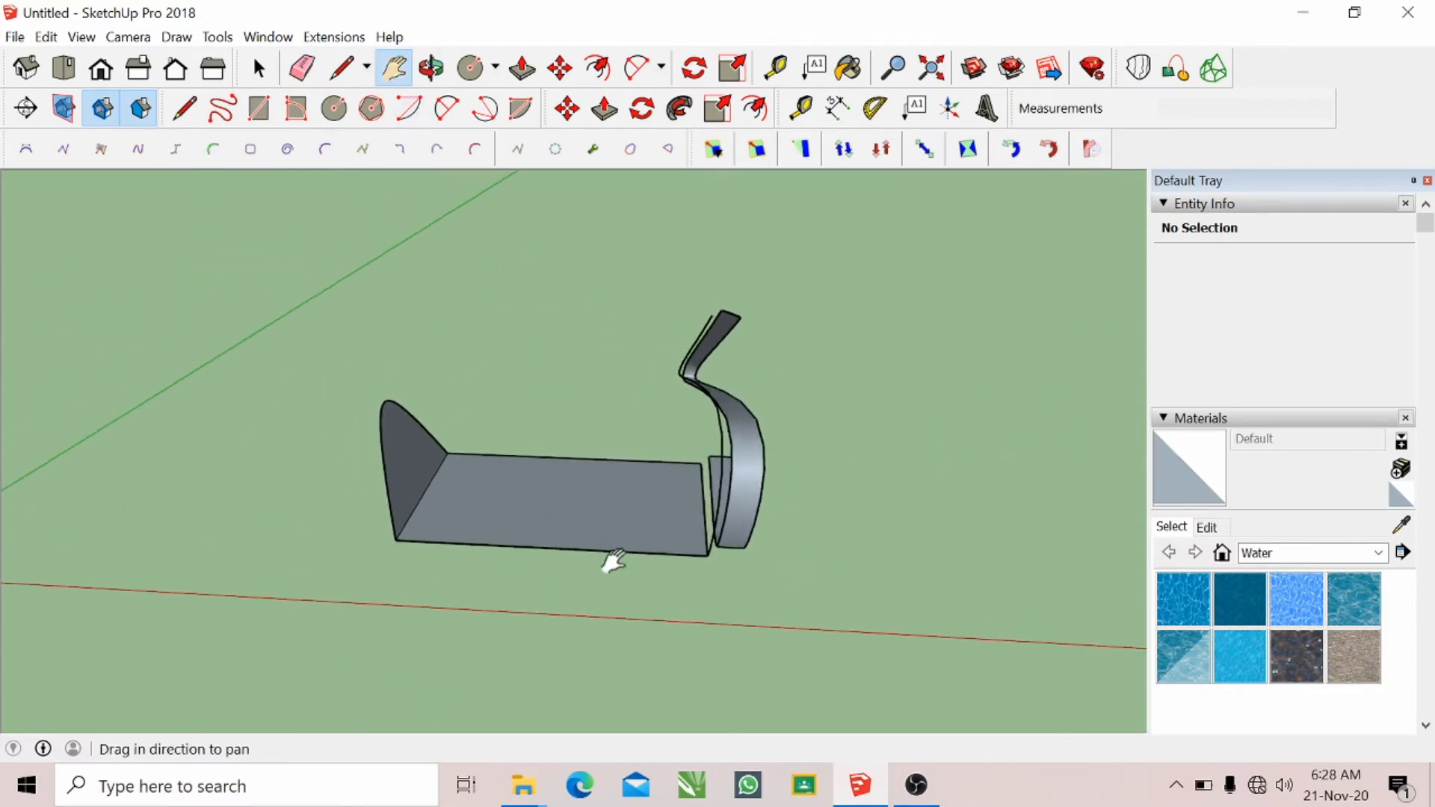
# - Undo the Follow Me sweep, the circle and the Catmull spline
pyautogui.hotkey('ctrl', 'z')
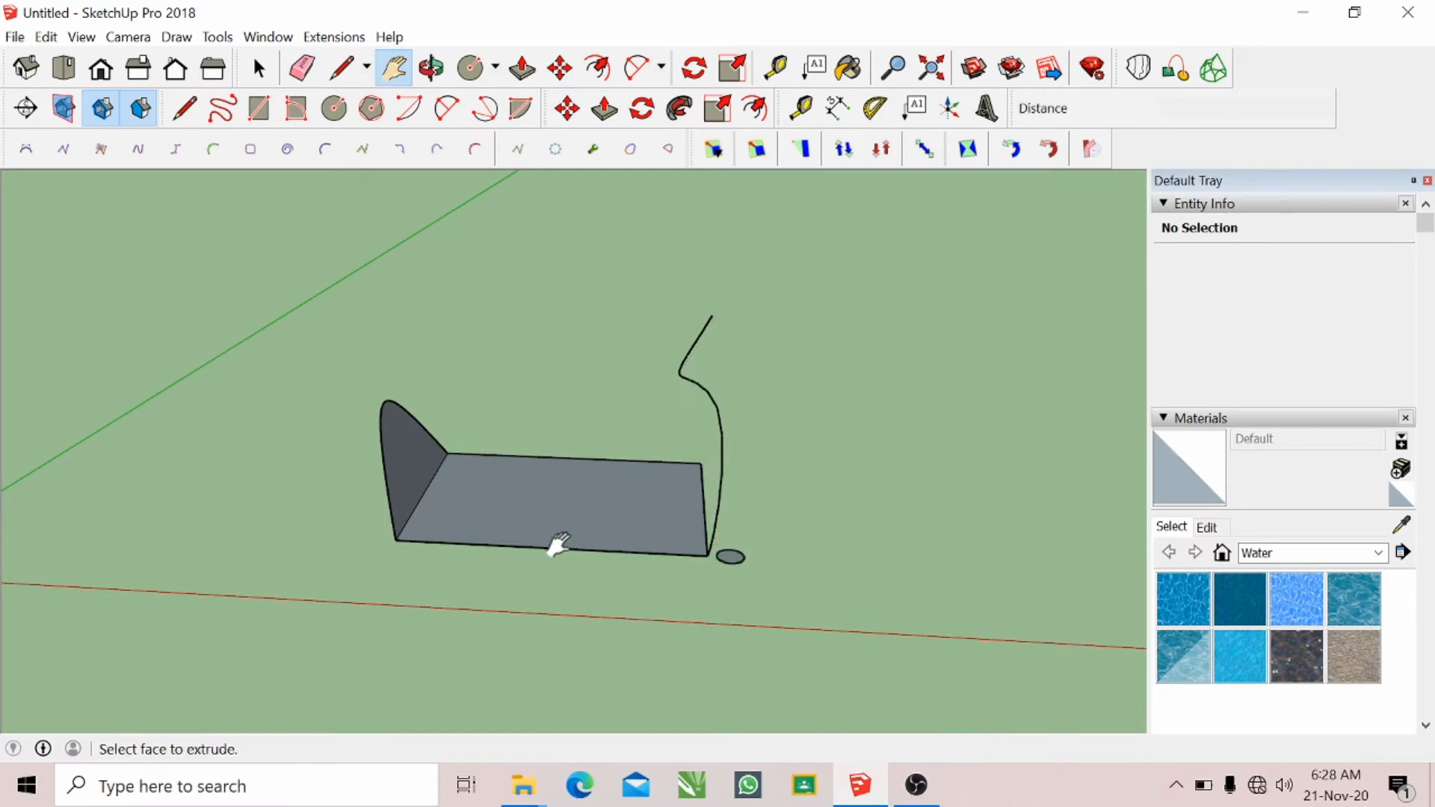
pyautogui.hotkey('ctrl', 'z')
pyautogui.hotkey('ctrl', 'z')
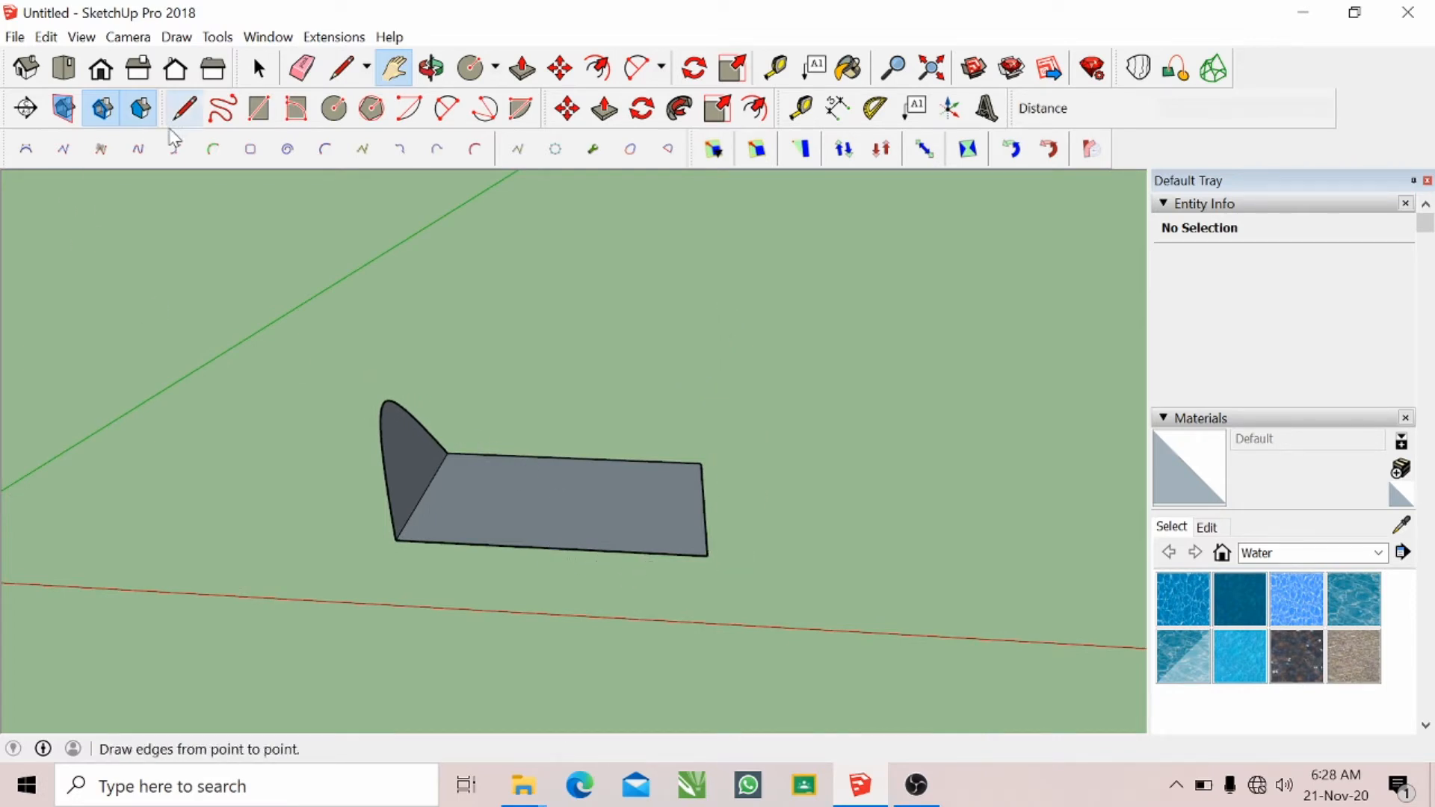
# - Try Polyline Chamfer with an offset of 2 on the whole rectangle and arched curve, then clear the selection
pyautogui.click(251, 151)
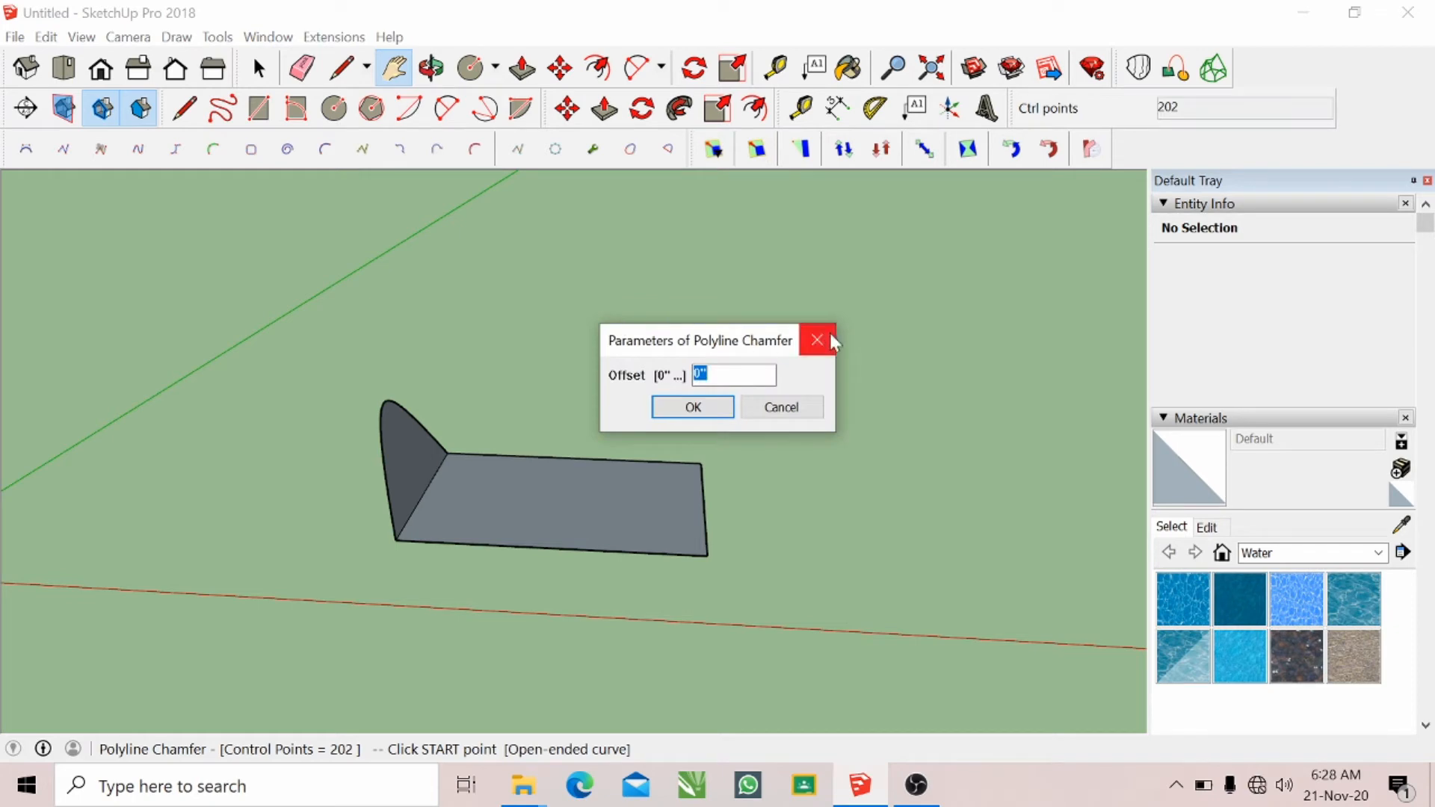
pyautogui.click(817, 340)
pyautogui.moveTo(311, 358); pyautogui.dragTo(928, 627)
pyautogui.click(251, 149)
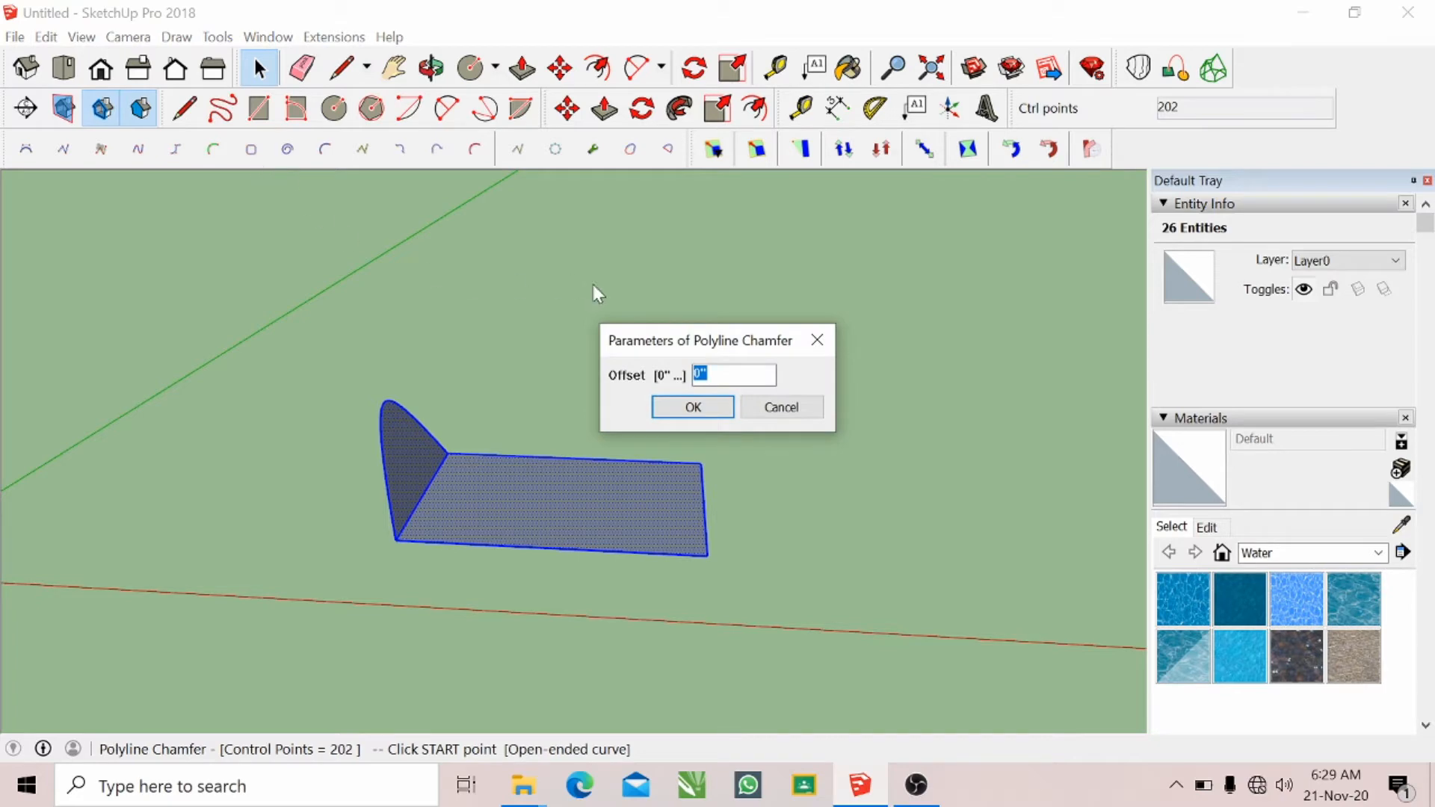
pyautogui.write('2')
pyautogui.click(715, 415)
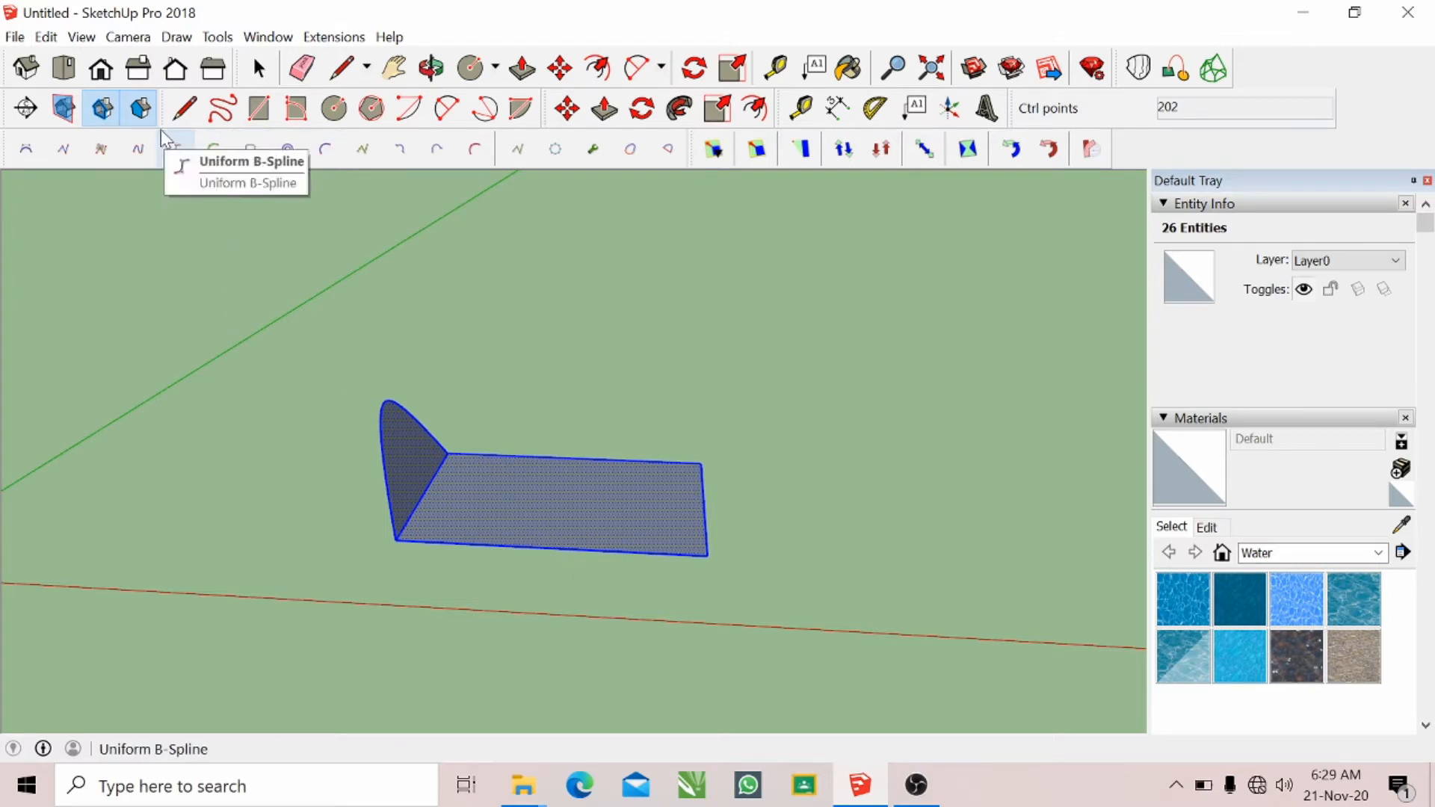
pyautogui.click(258, 68)
pyautogui.click(486, 365)
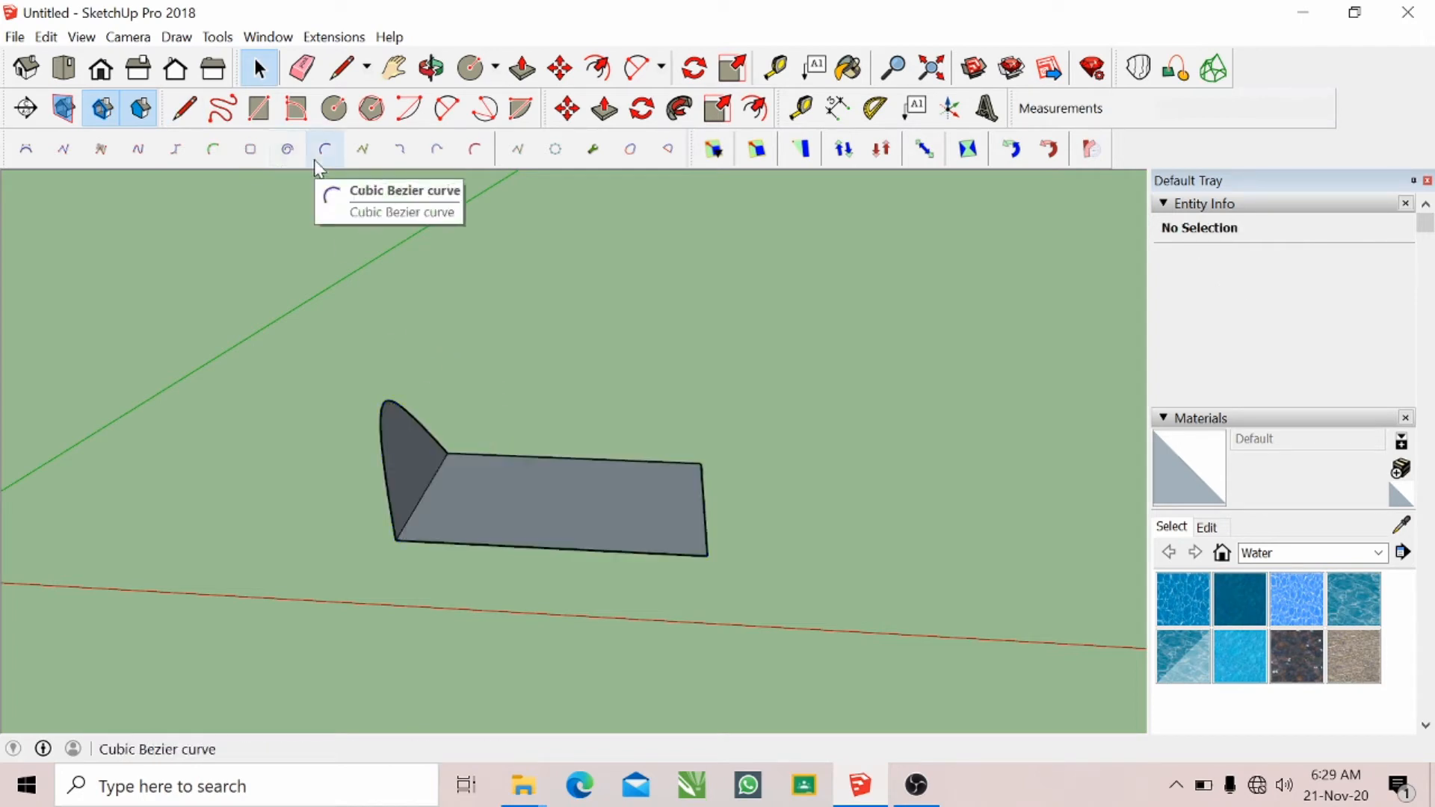
# - Draw a three-point Courbette curve about 551' long from the rectangle's free short edge, and undo it
pyautogui.click(288, 154)
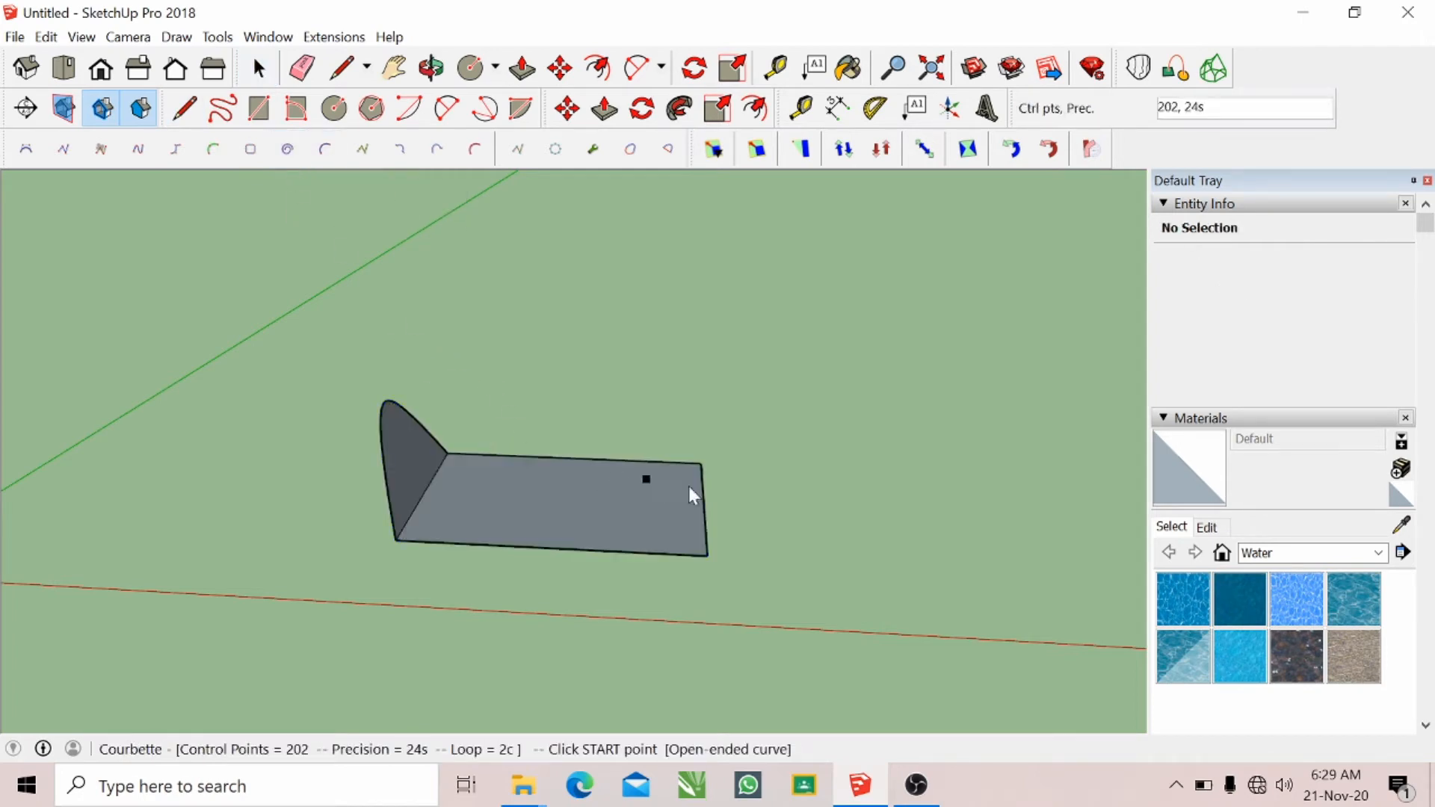
pyautogui.click(702, 465)
pyautogui.click(707, 555)
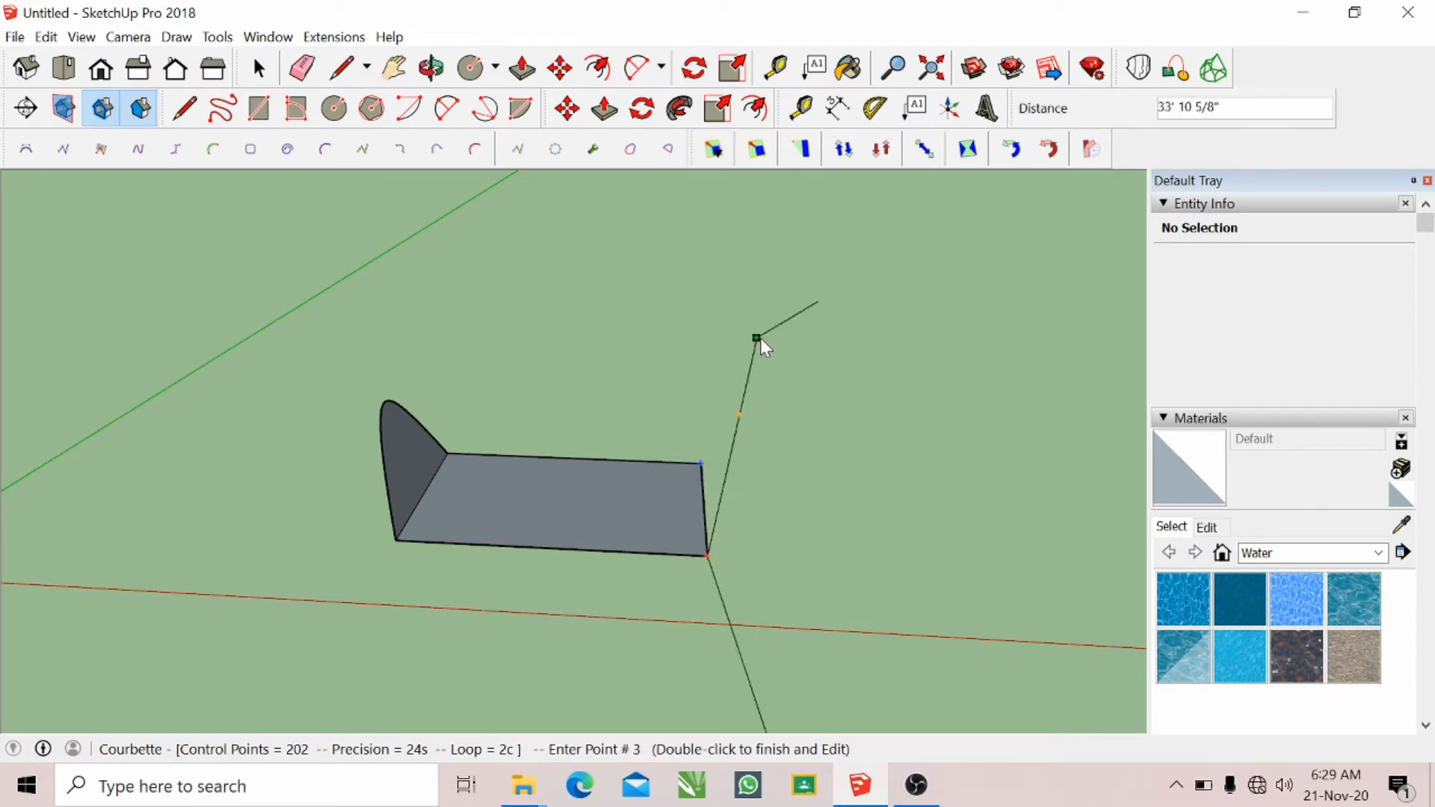
pyautogui.doubleClick(757, 338)
pyautogui.press('space')
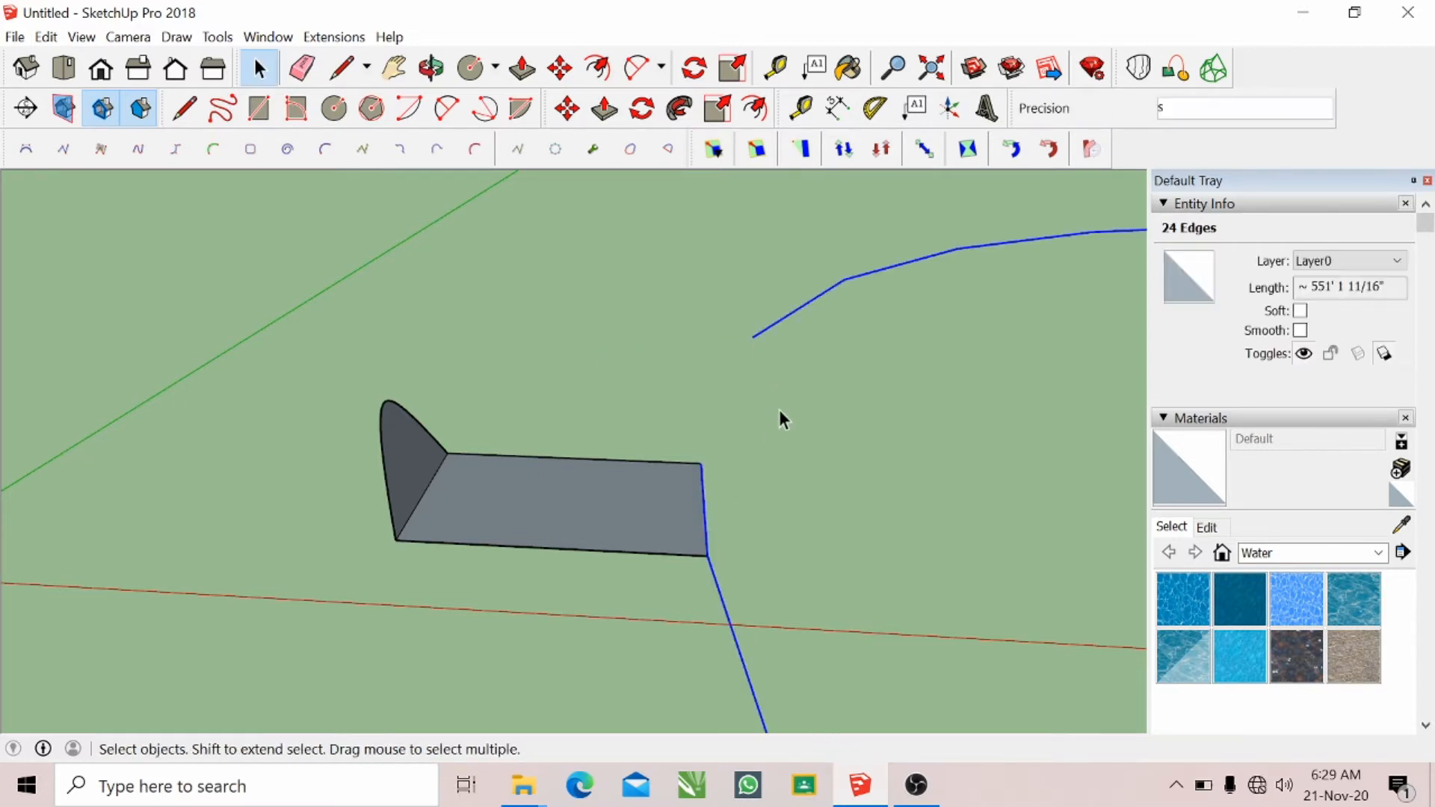
pyautogui.scroll(-2, 777, 409)
pyautogui.scroll(-2, 774, 410)
pyautogui.scroll(-4, 857, 397)
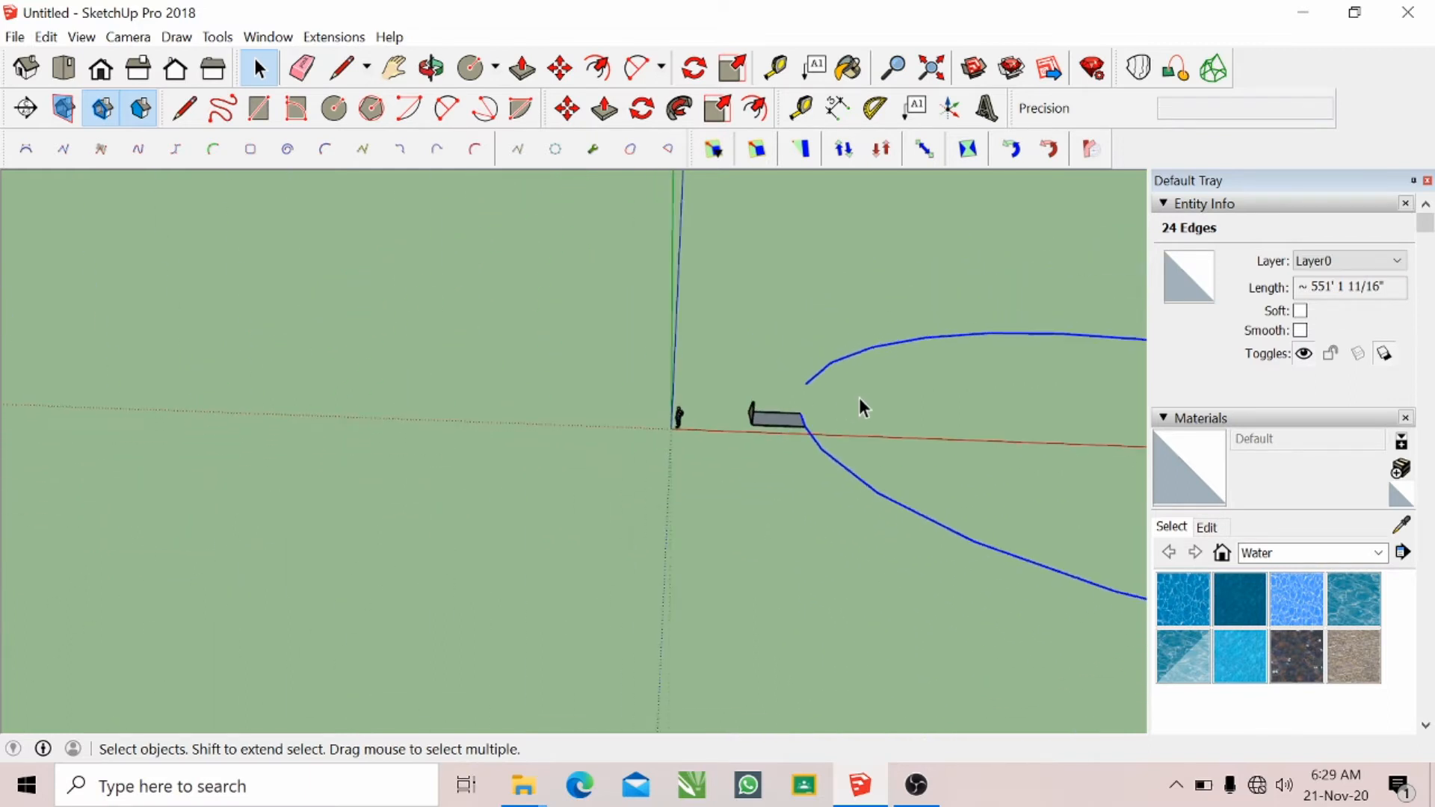
pyautogui.scroll(1, 858, 397)
pyautogui.scroll(3, 858, 398)
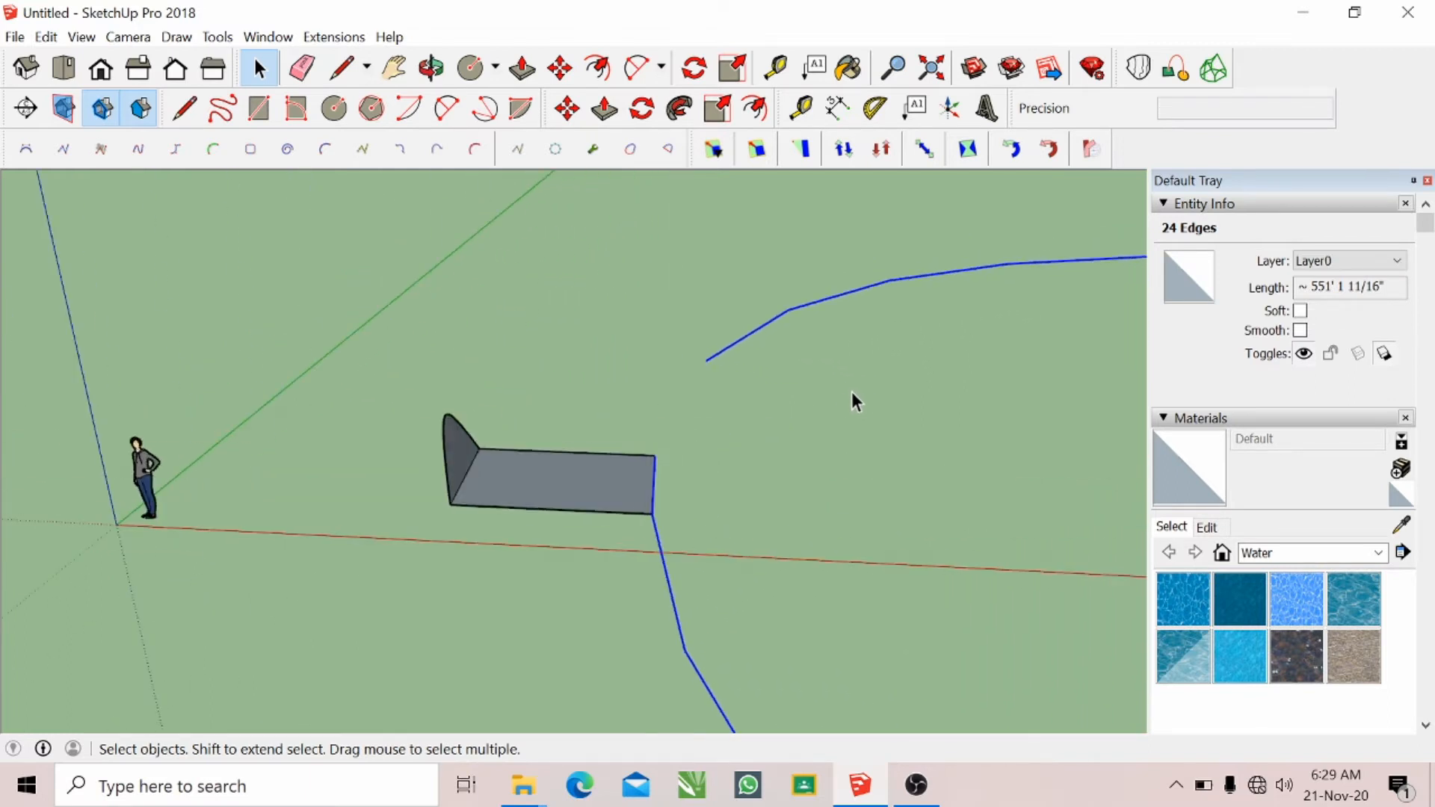
pyautogui.hotkey('ctrl', 'z')
# - Draw a seven-point Courbette spiral about 68' 4" long winding inward across the rectangle's free short edge, and delete it
pyautogui.scroll(3, 648, 459)
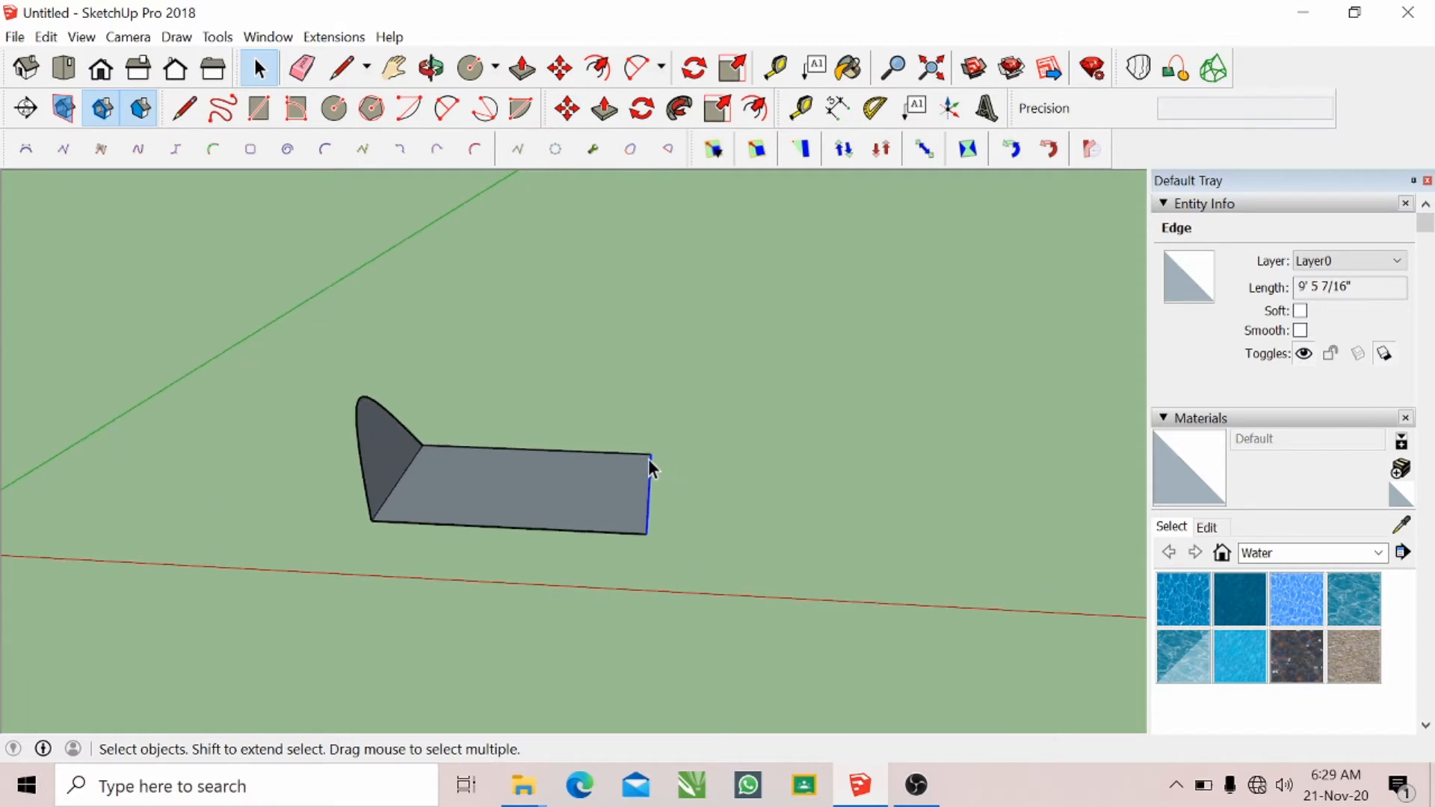
pyautogui.click(293, 154)
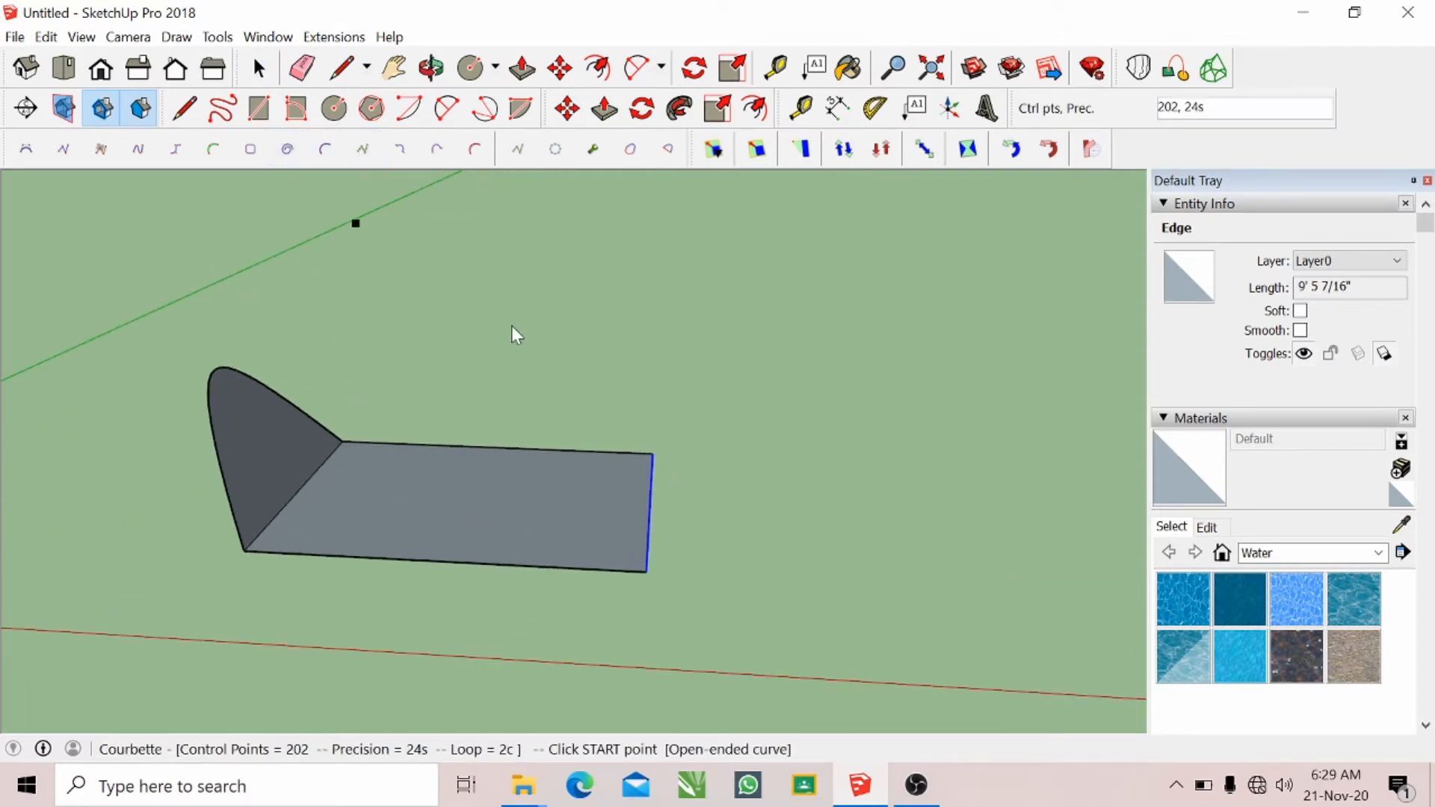
pyautogui.click(652, 455)
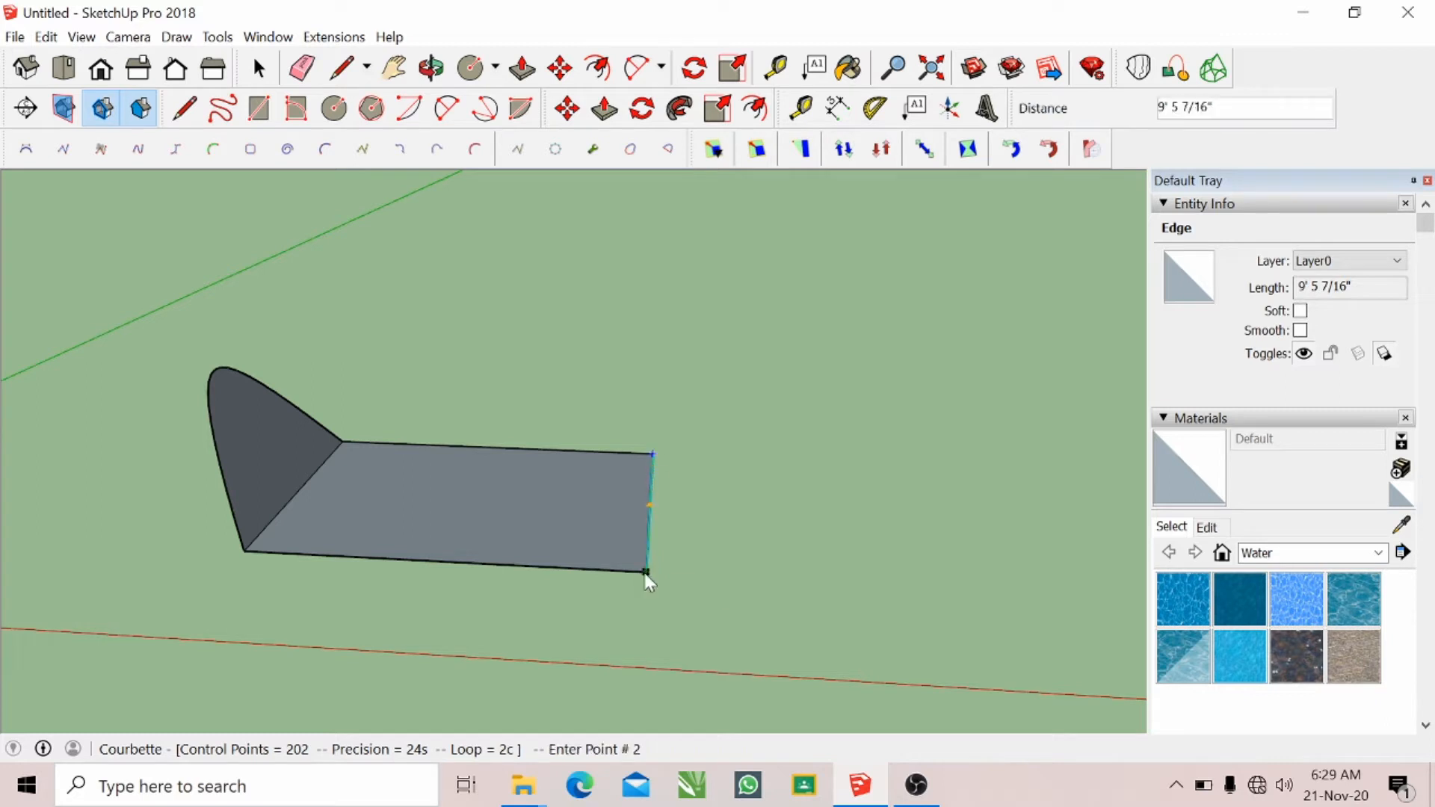
pyautogui.click(647, 572)
pyautogui.click(549, 501)
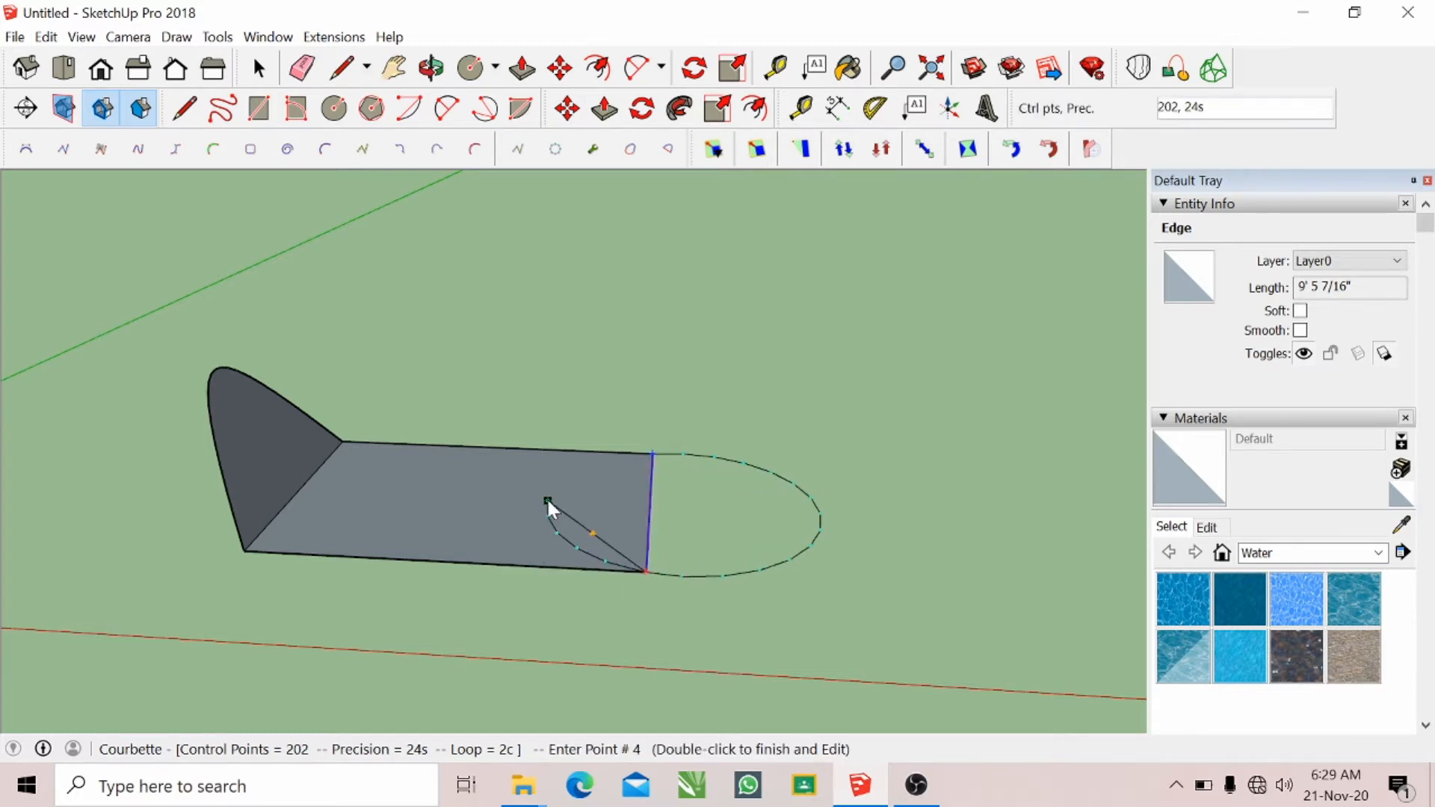
pyautogui.click(759, 499)
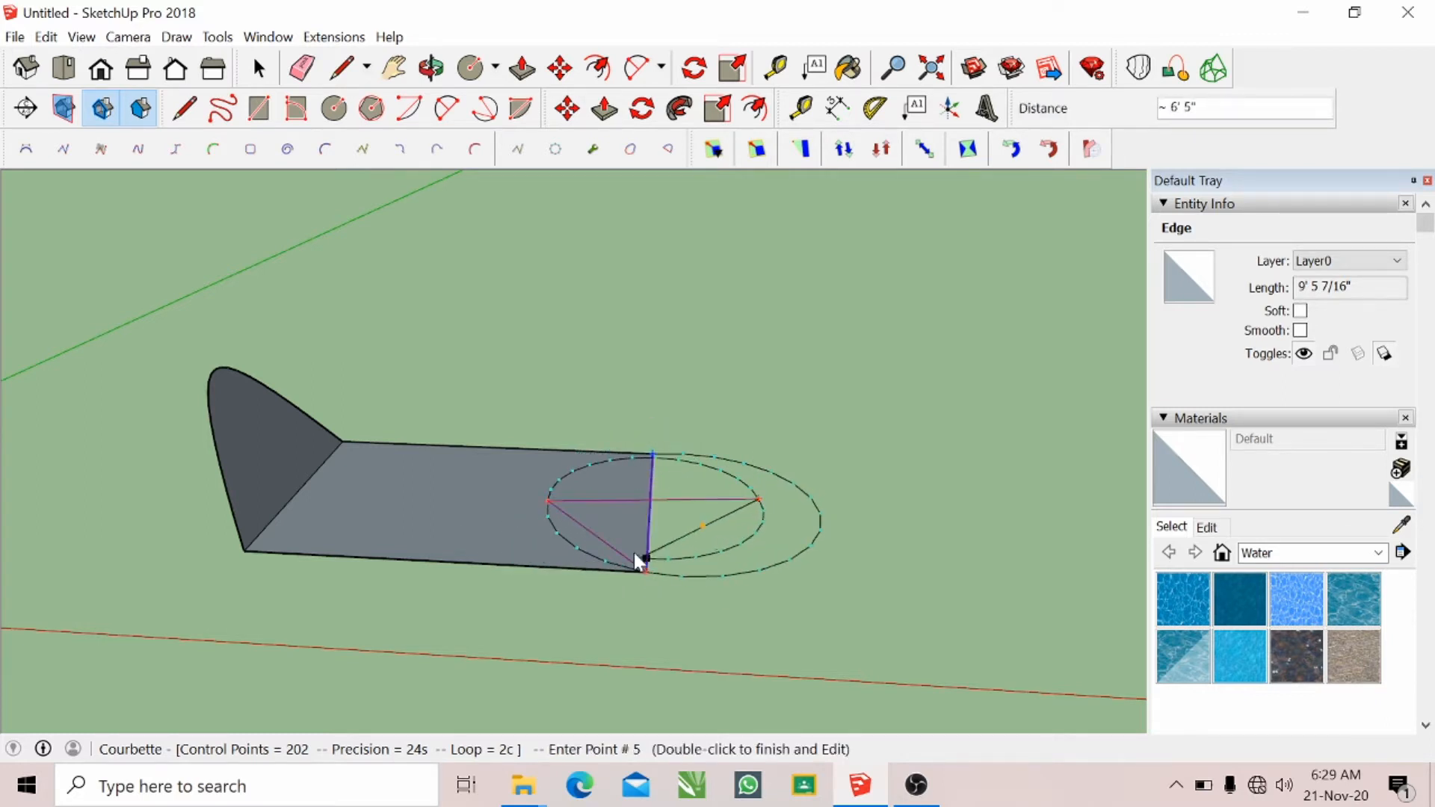
pyautogui.click(595, 487)
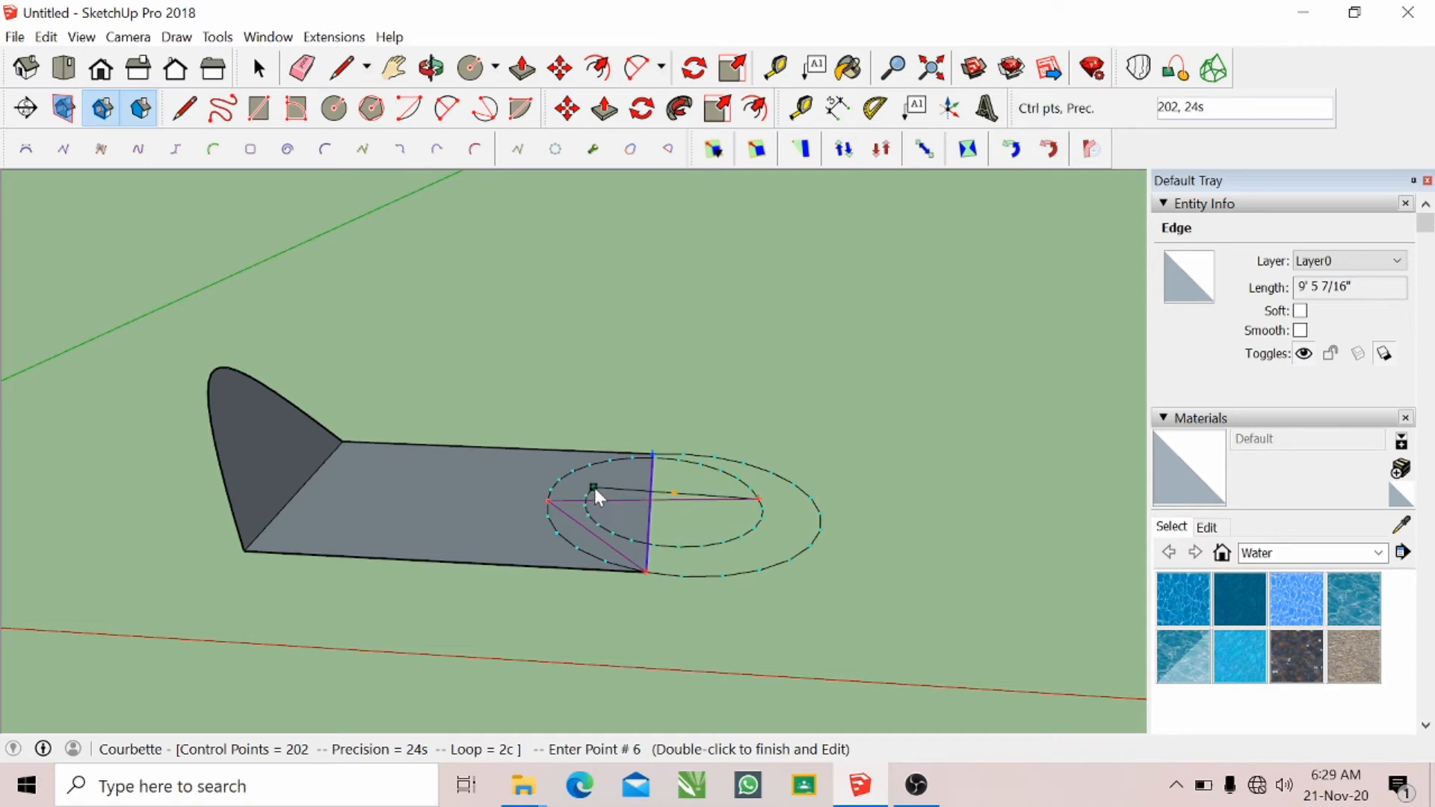
pyautogui.click(647, 528)
pyautogui.doubleClick(694, 491)
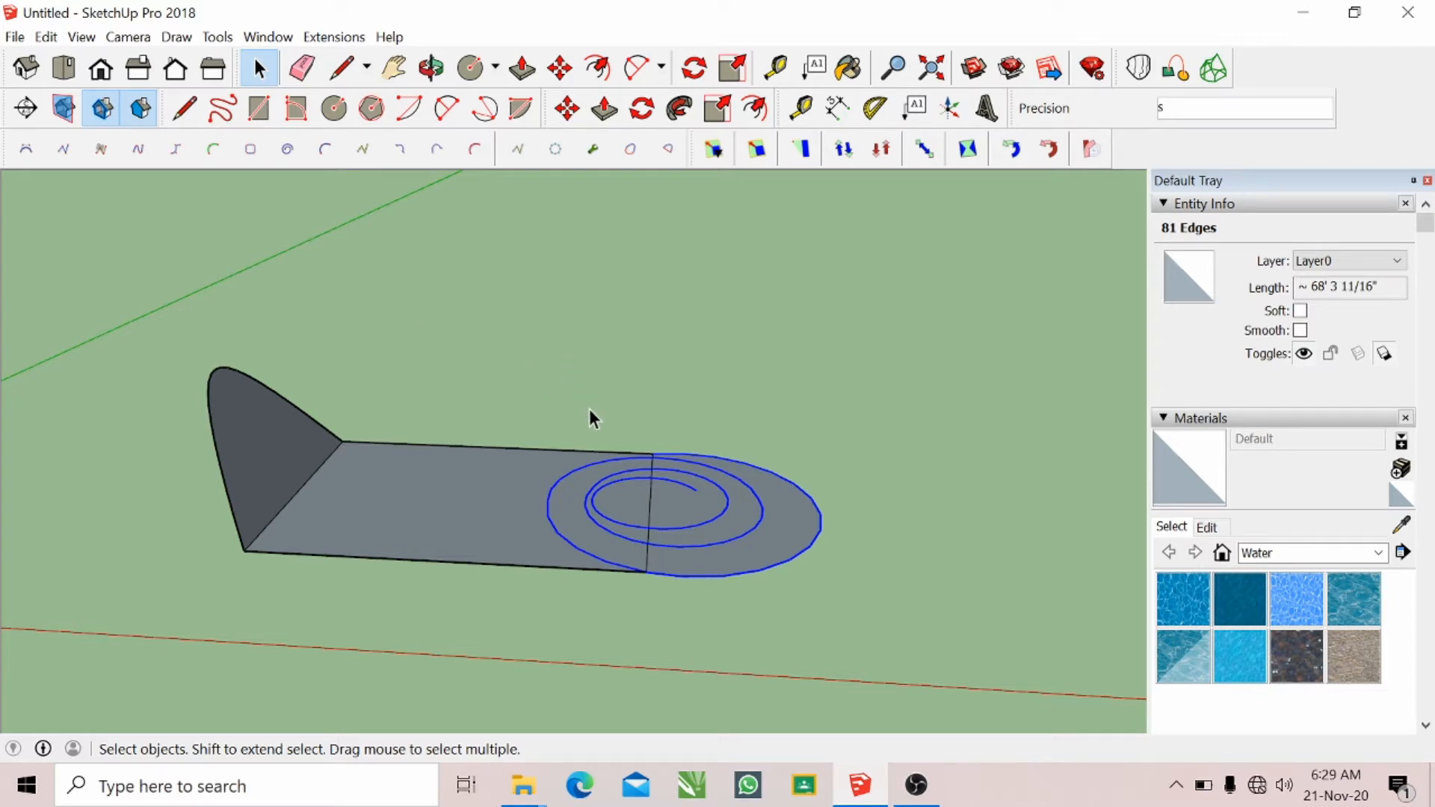
pyautogui.press('Delete')
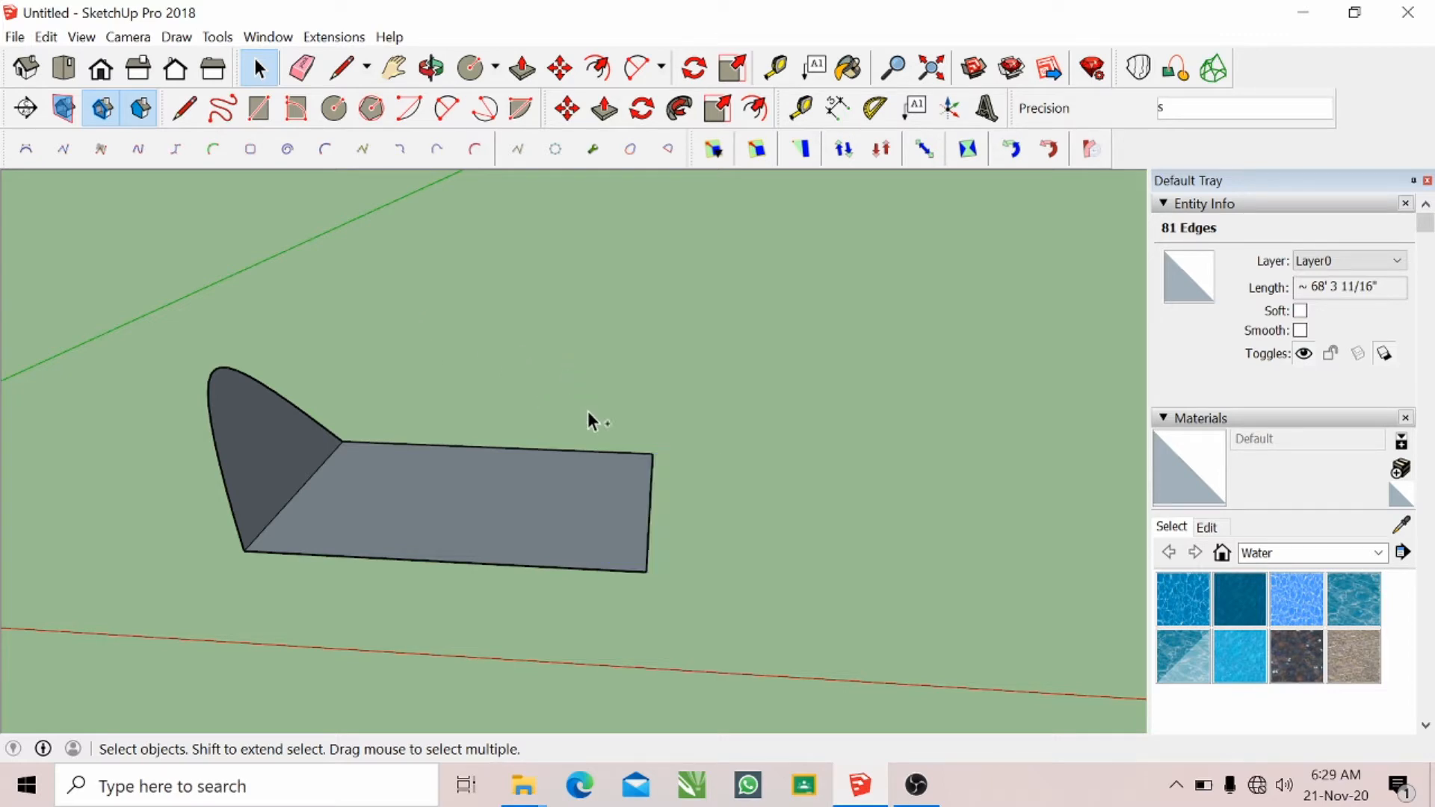
# - Draw a three-point Cubic Bezier curve about 19' 9" long along the rectangle's free short edge and outward from its front corner
pyautogui.click(323, 150)
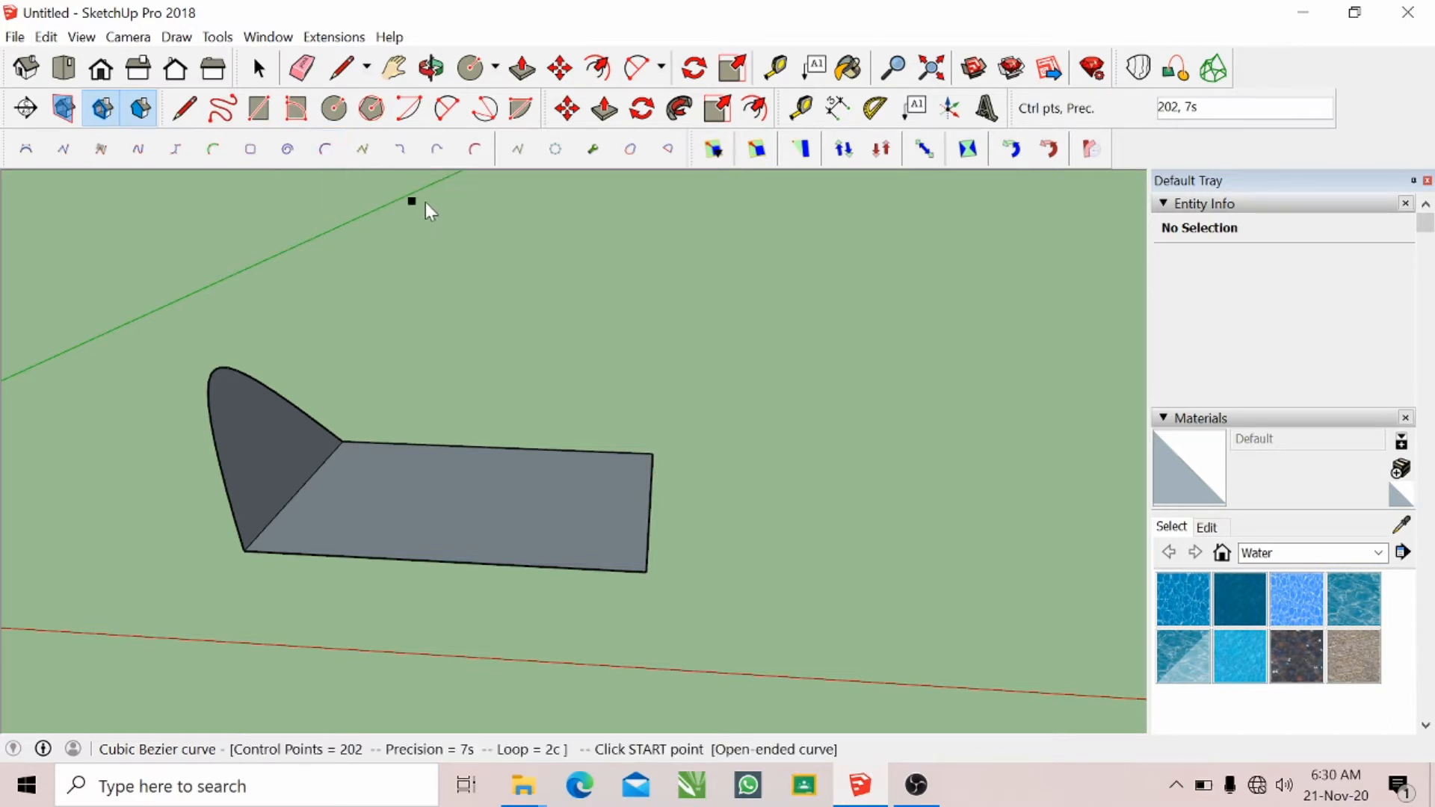
pyautogui.click(653, 454)
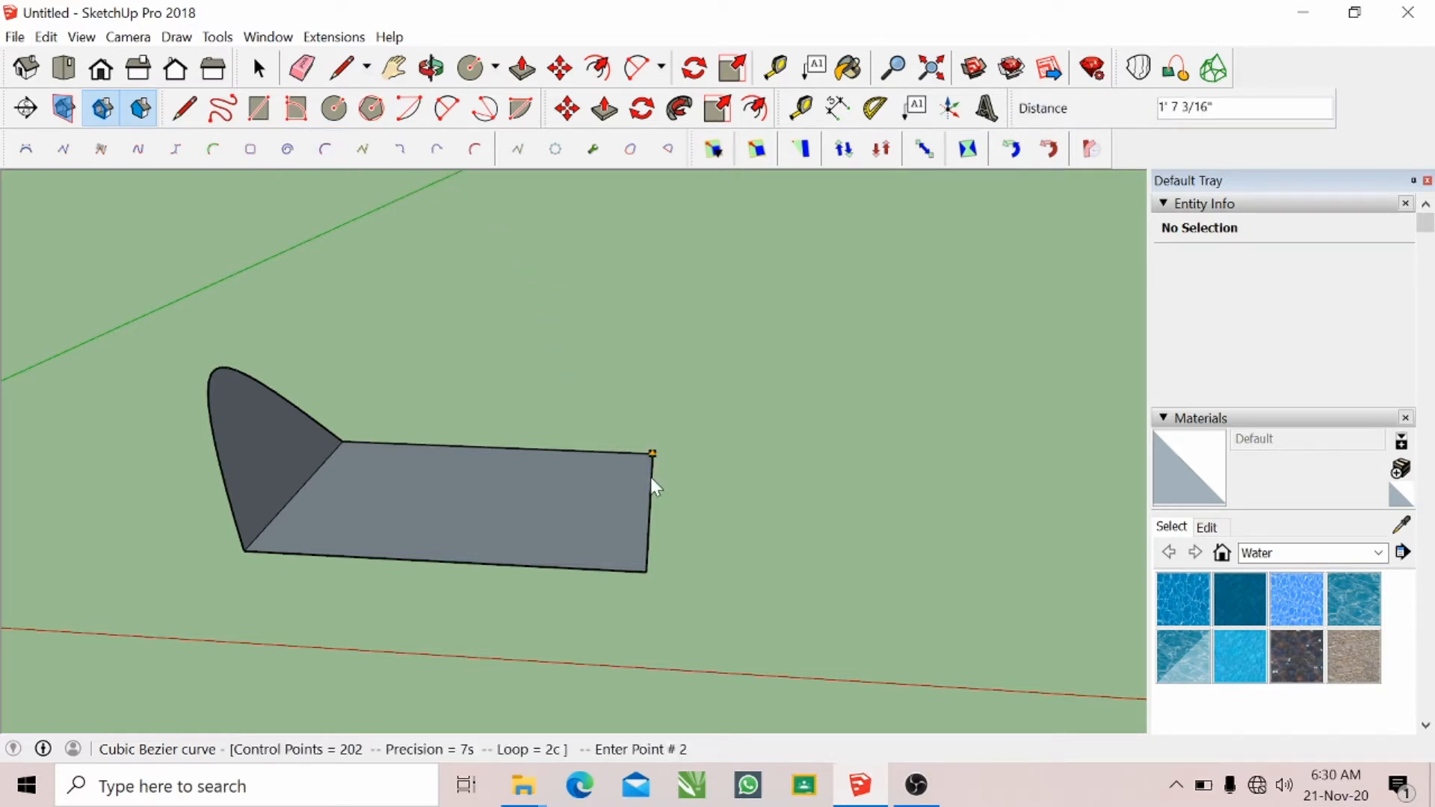
pyautogui.click(646, 571)
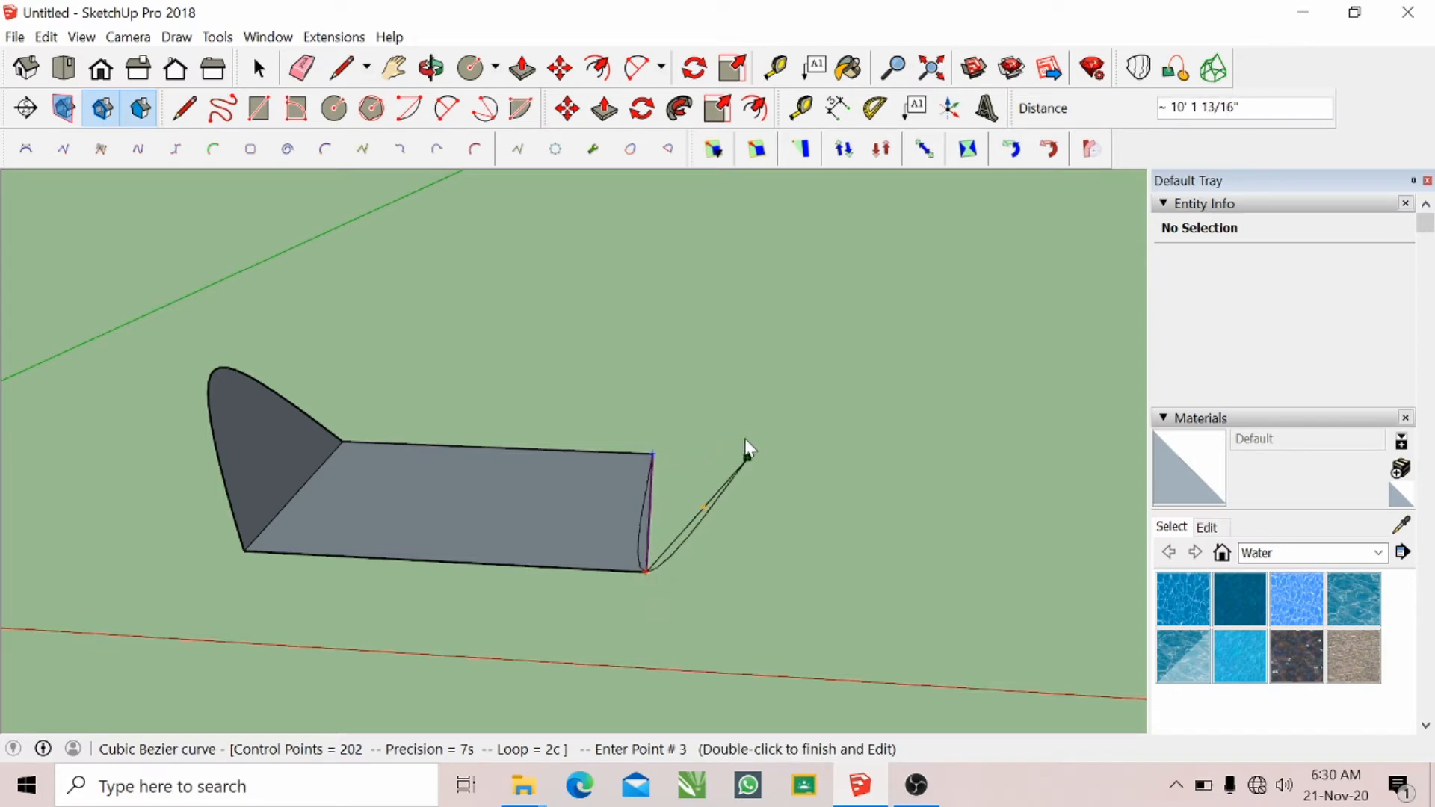
pyautogui.doubleClick(744, 457)
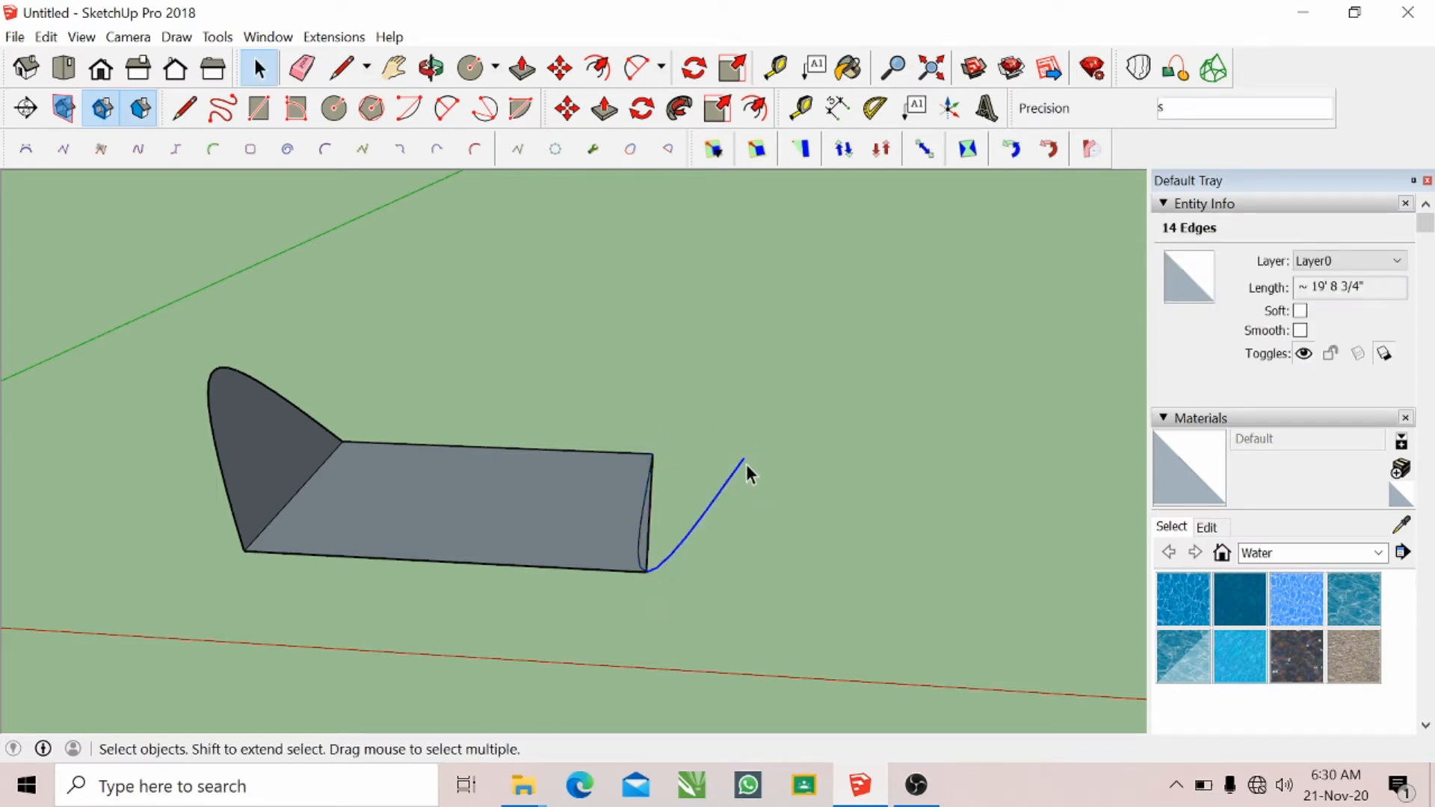
# - Try a freeform 14-point Cubic Bezier curve from the arch's peak, looping around the arch and across the rectangle, then abandon it and clear the selection
pyautogui.click(316, 154)
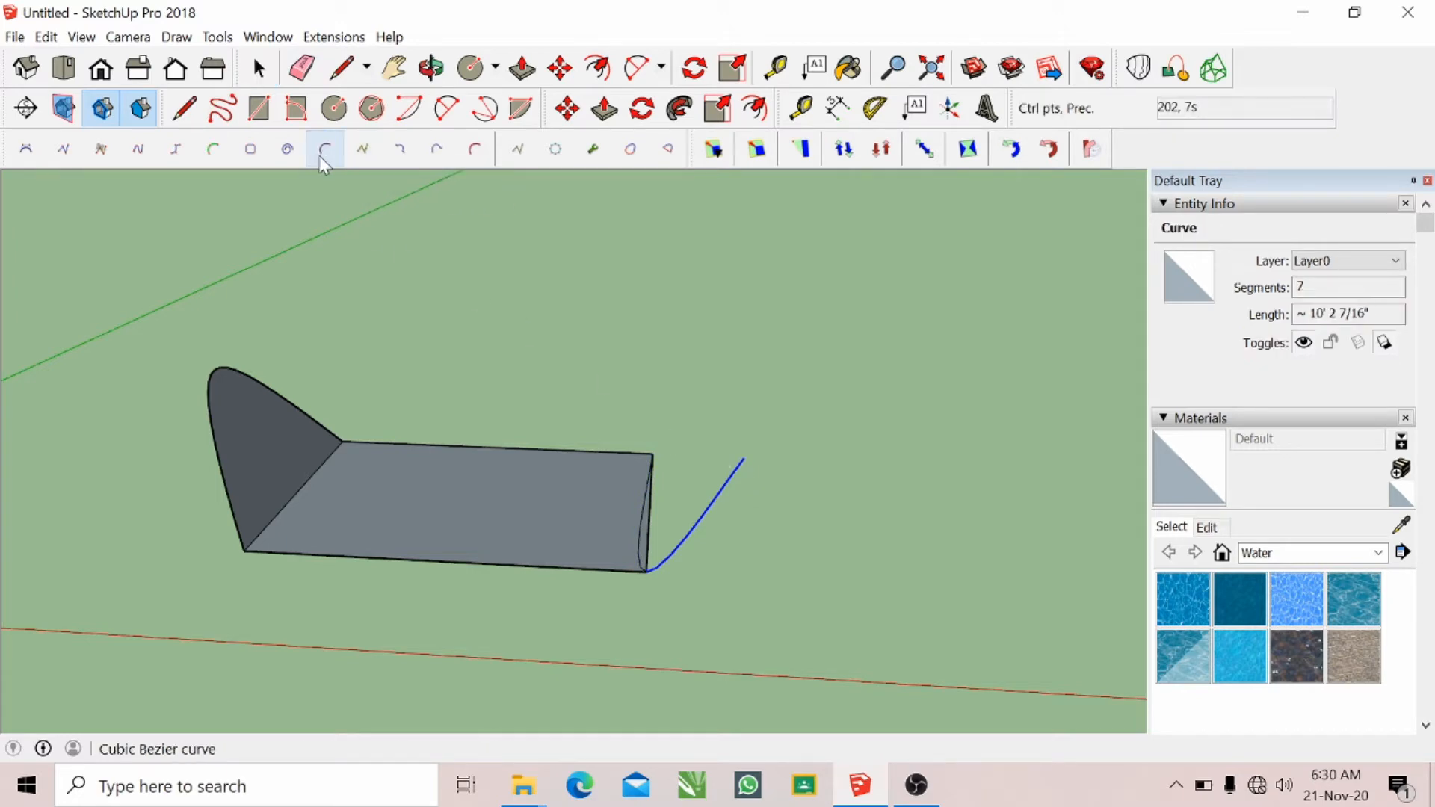
pyautogui.click(209, 372)
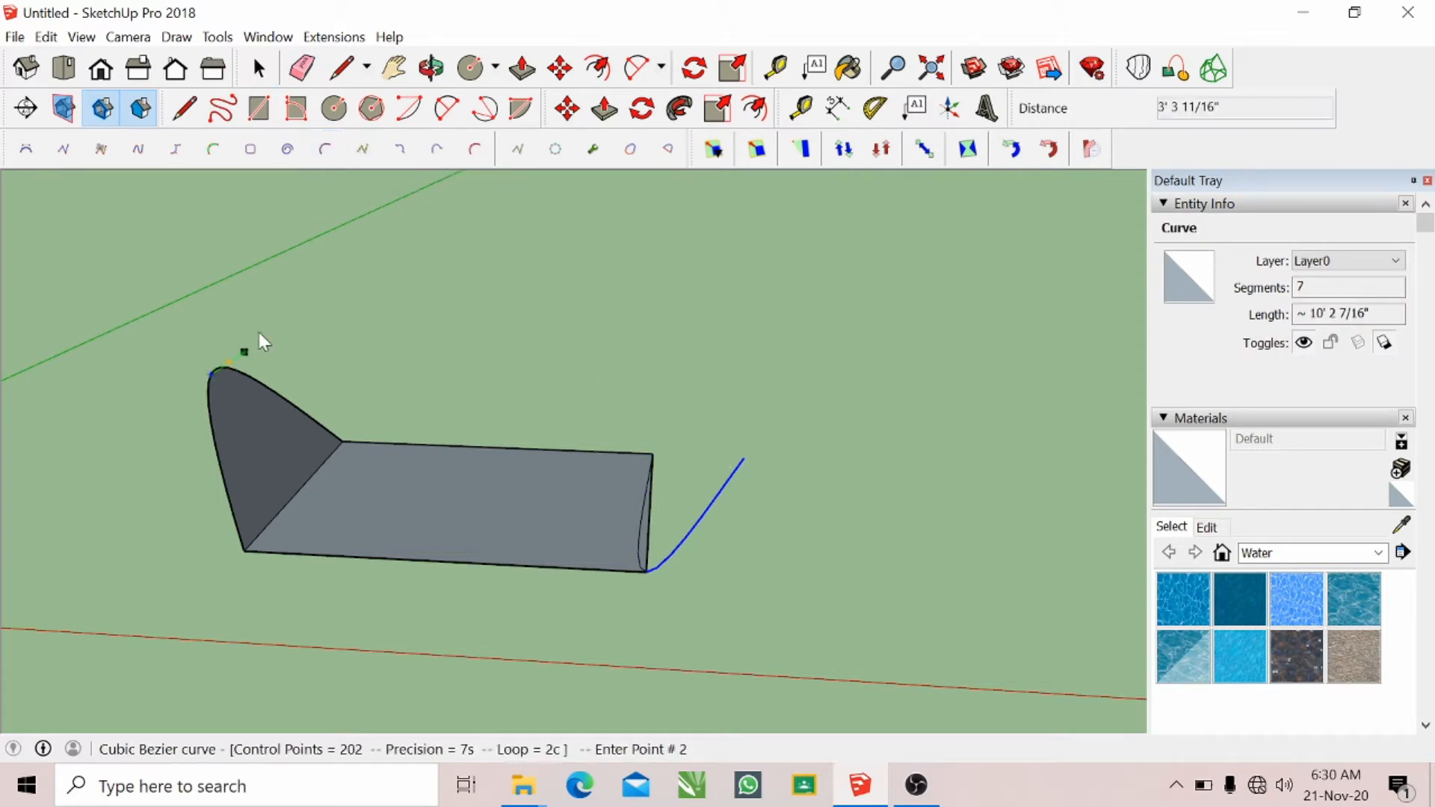
pyautogui.click(418, 447)
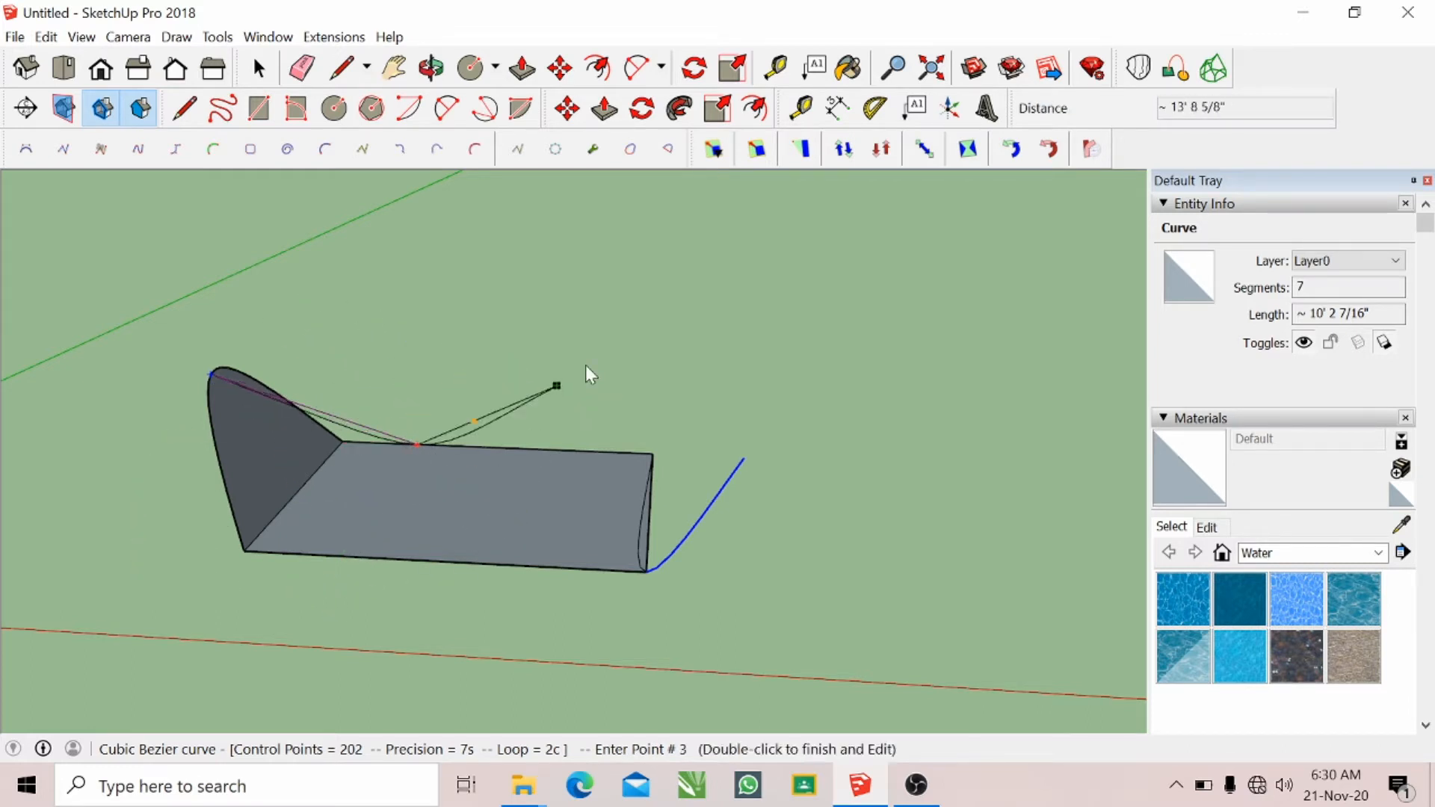
pyautogui.click(348, 284)
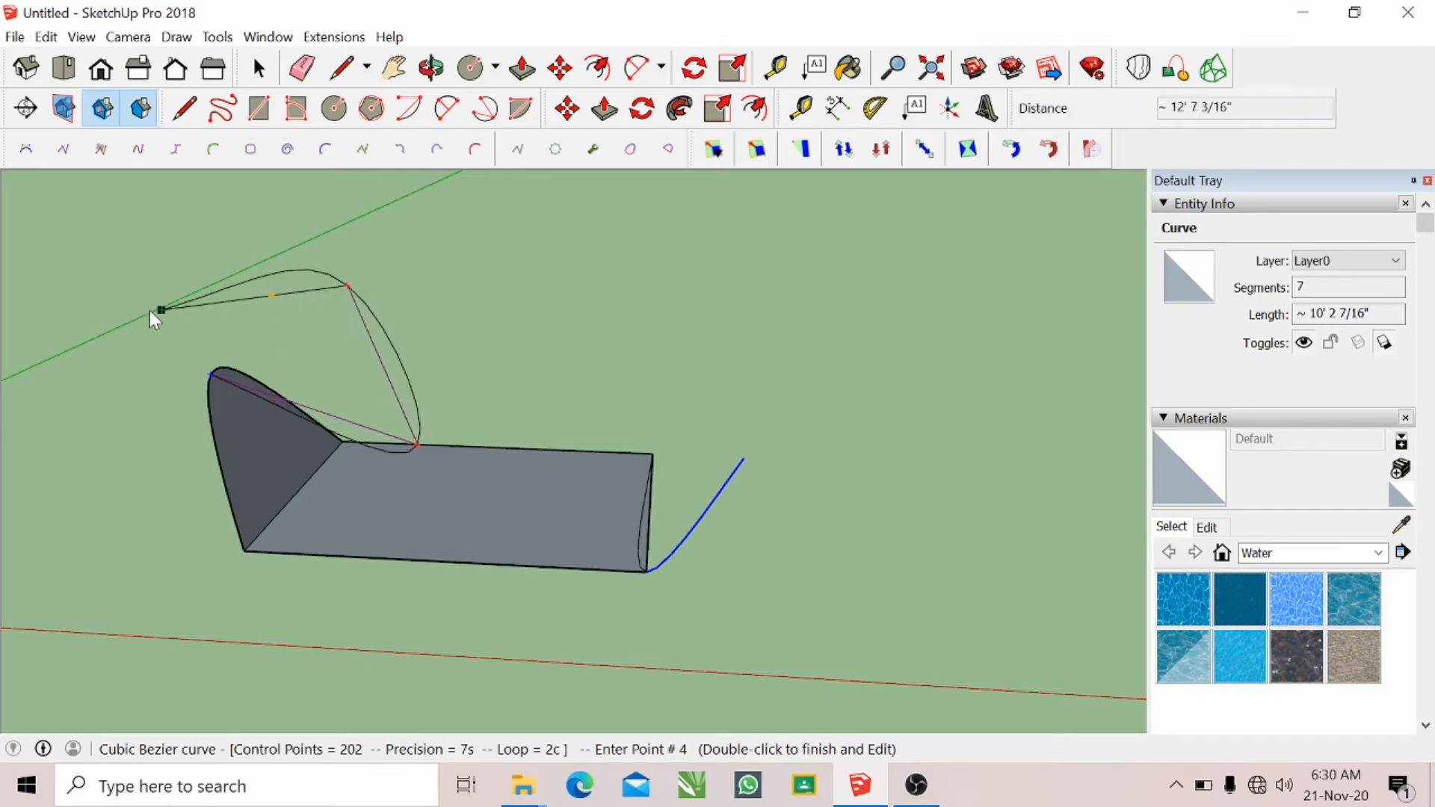
pyautogui.click(126, 310)
pyautogui.click(173, 565)
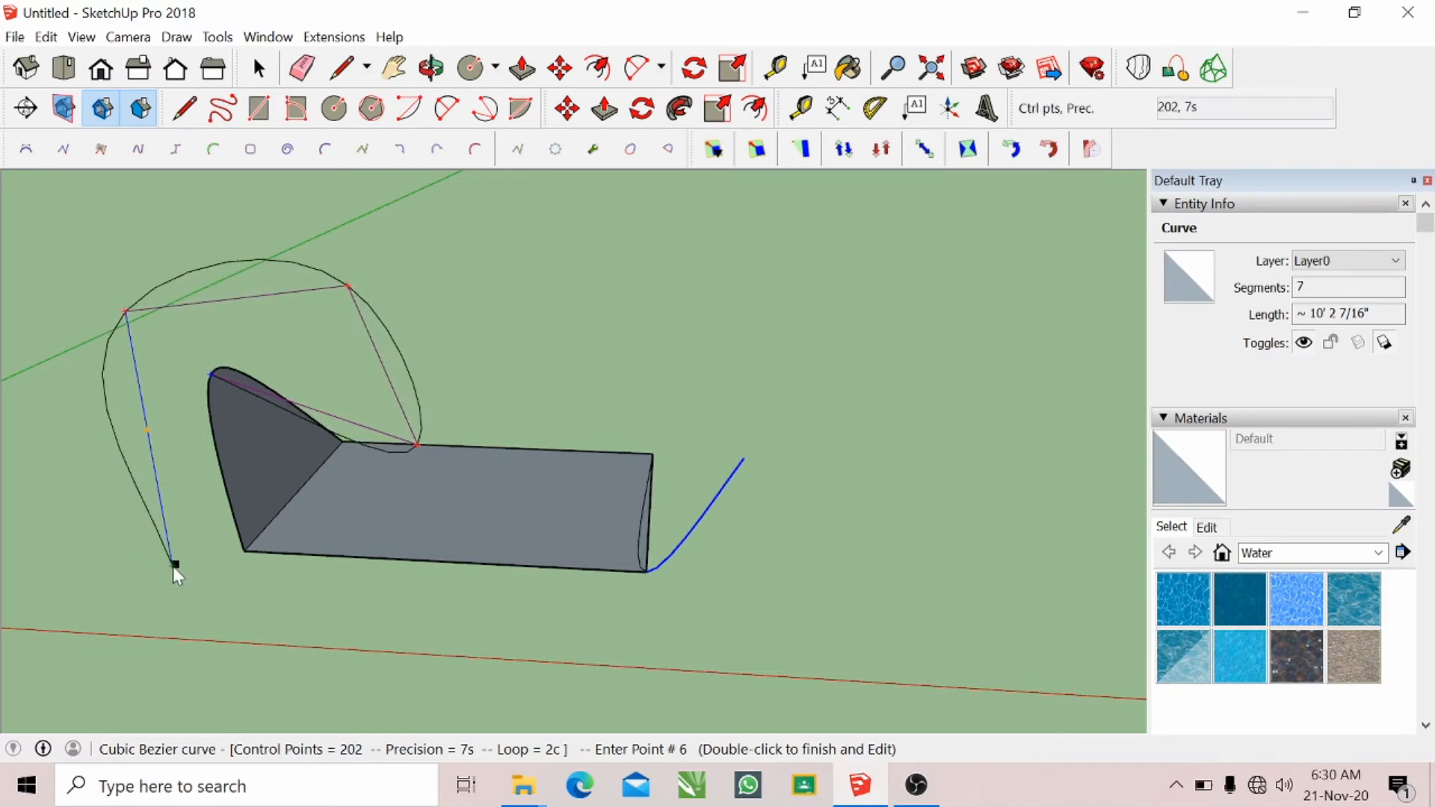
pyautogui.click(392, 641)
pyautogui.click(381, 467)
pyautogui.click(282, 433)
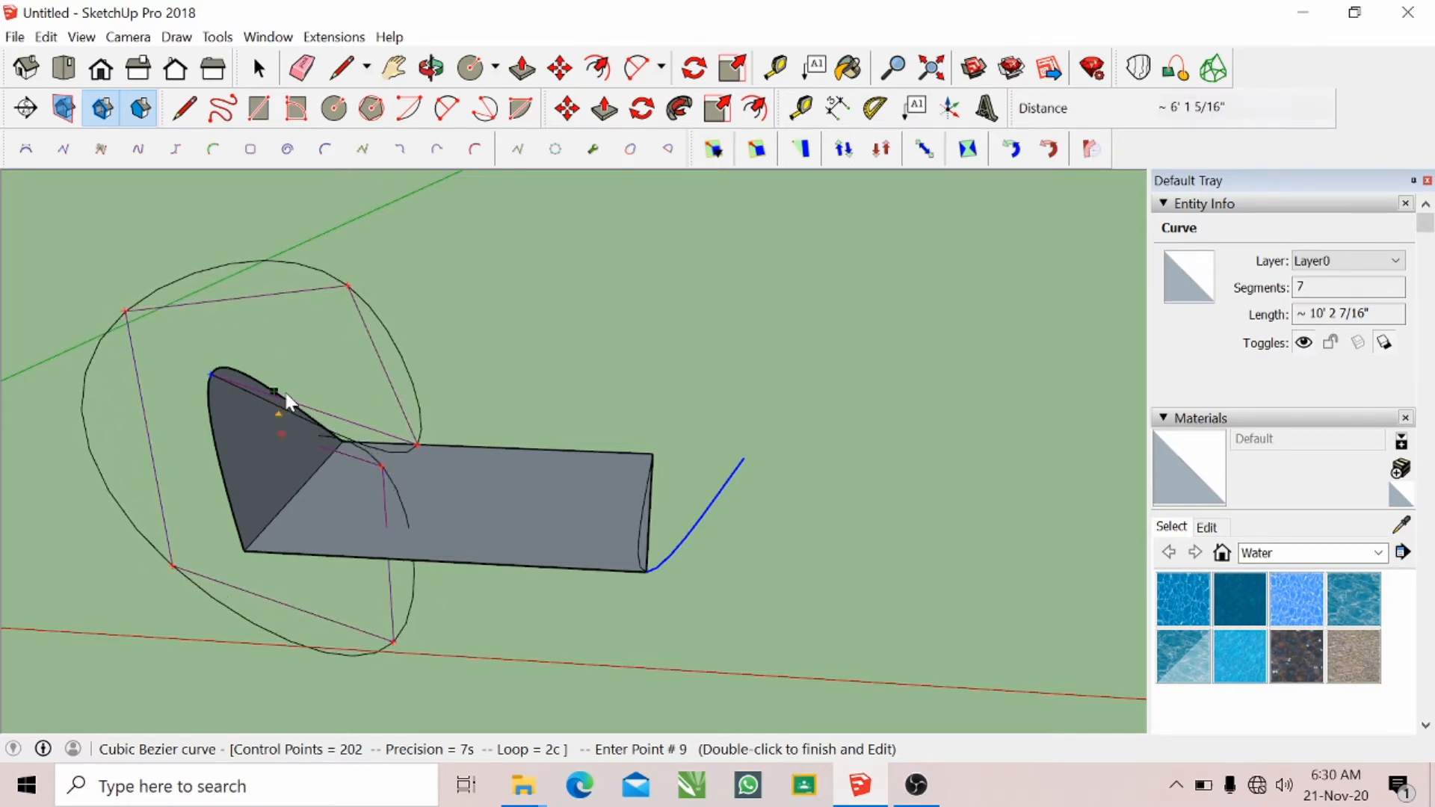
pyautogui.click(302, 400)
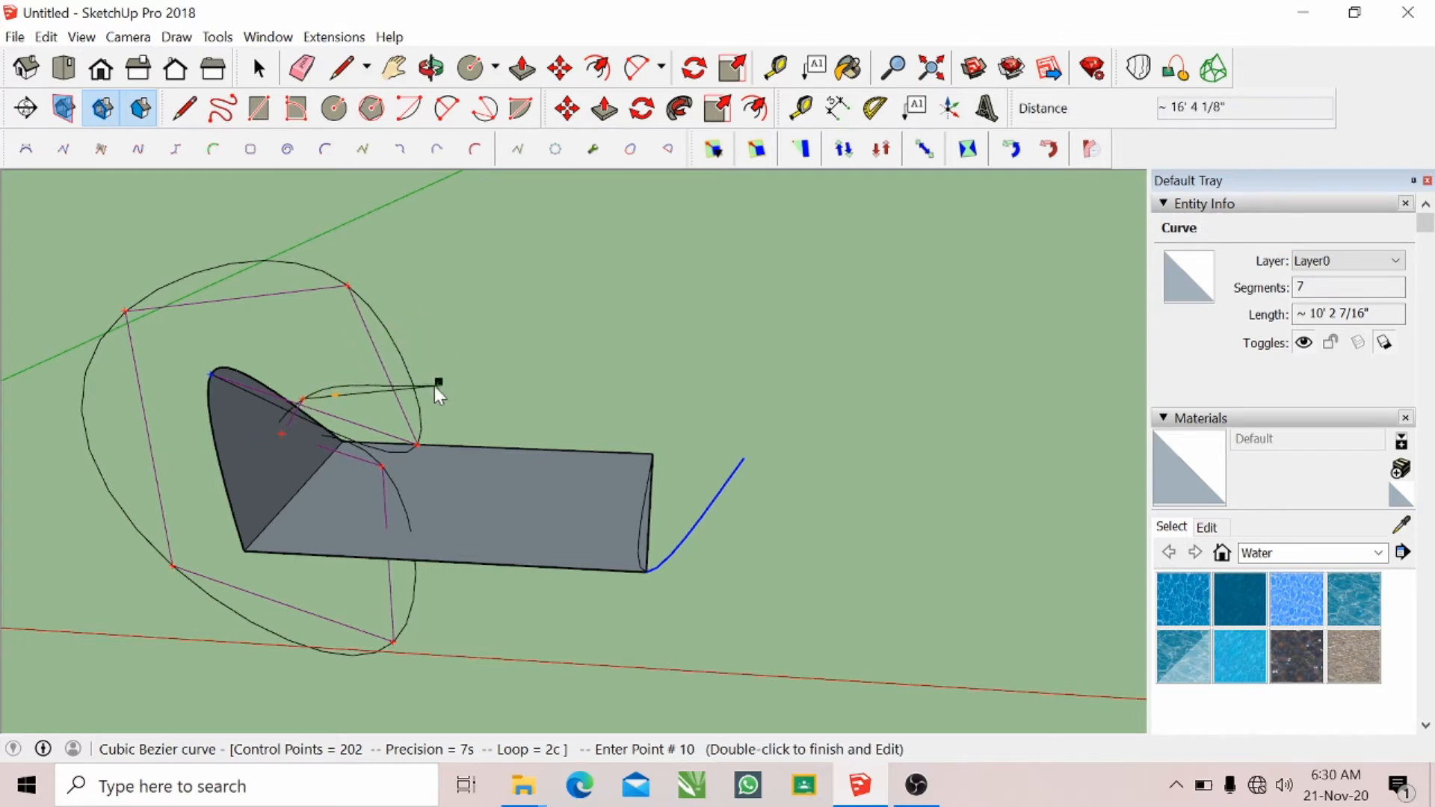
pyautogui.click(429, 363)
pyautogui.click(606, 317)
pyautogui.click(668, 415)
pyautogui.click(624, 467)
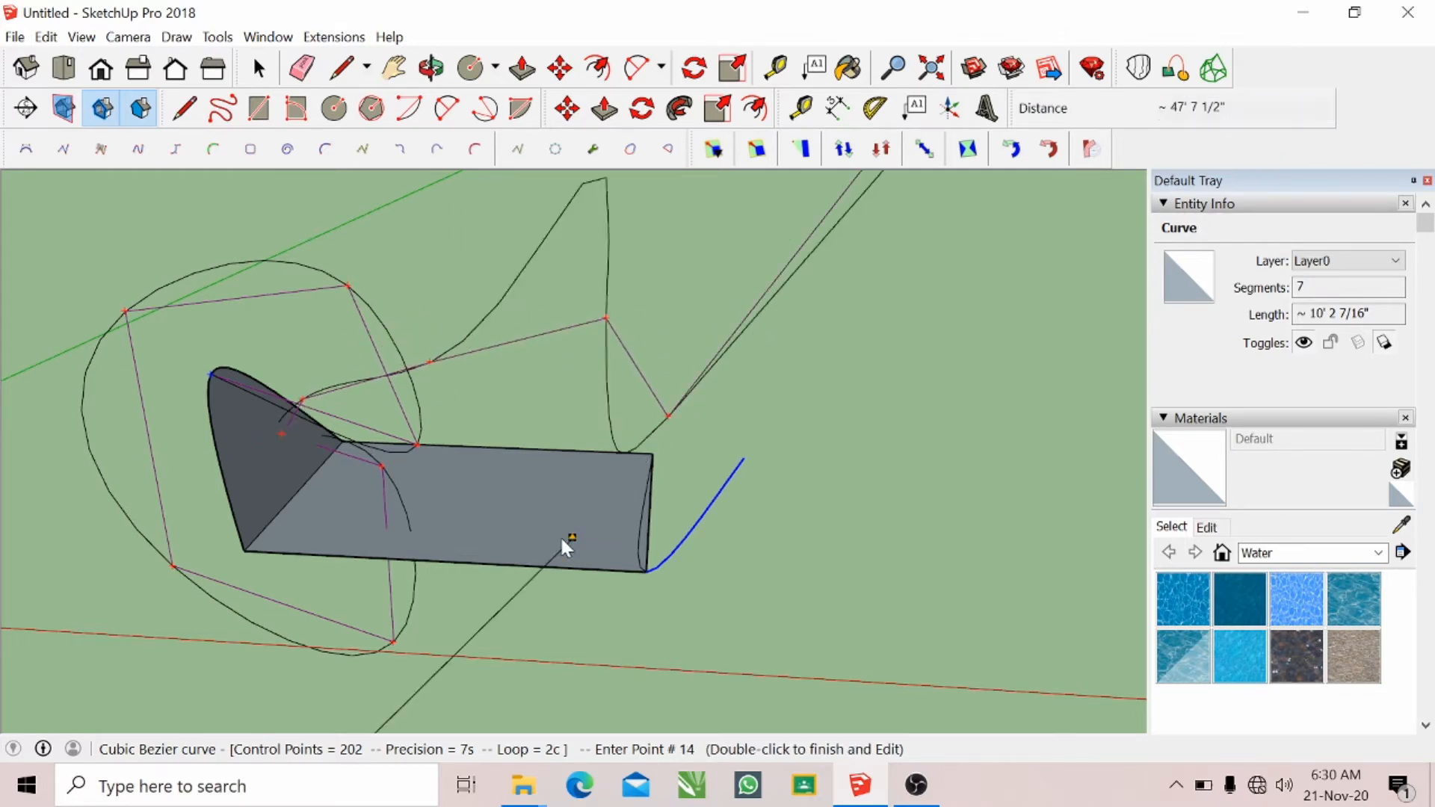
pyautogui.click(529, 589)
pyautogui.scroll(-3, 516, 557)
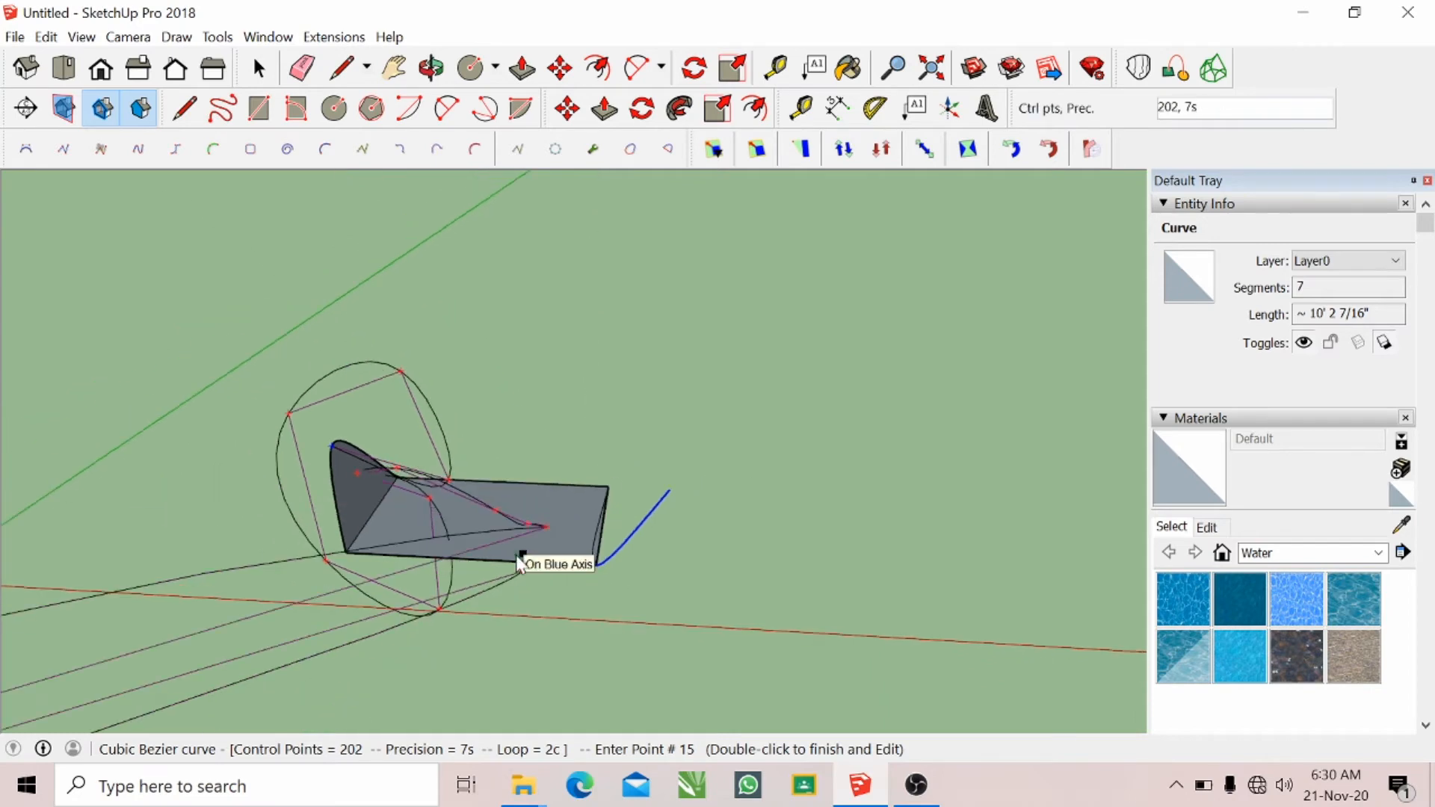
pyautogui.scroll(-2, 518, 557)
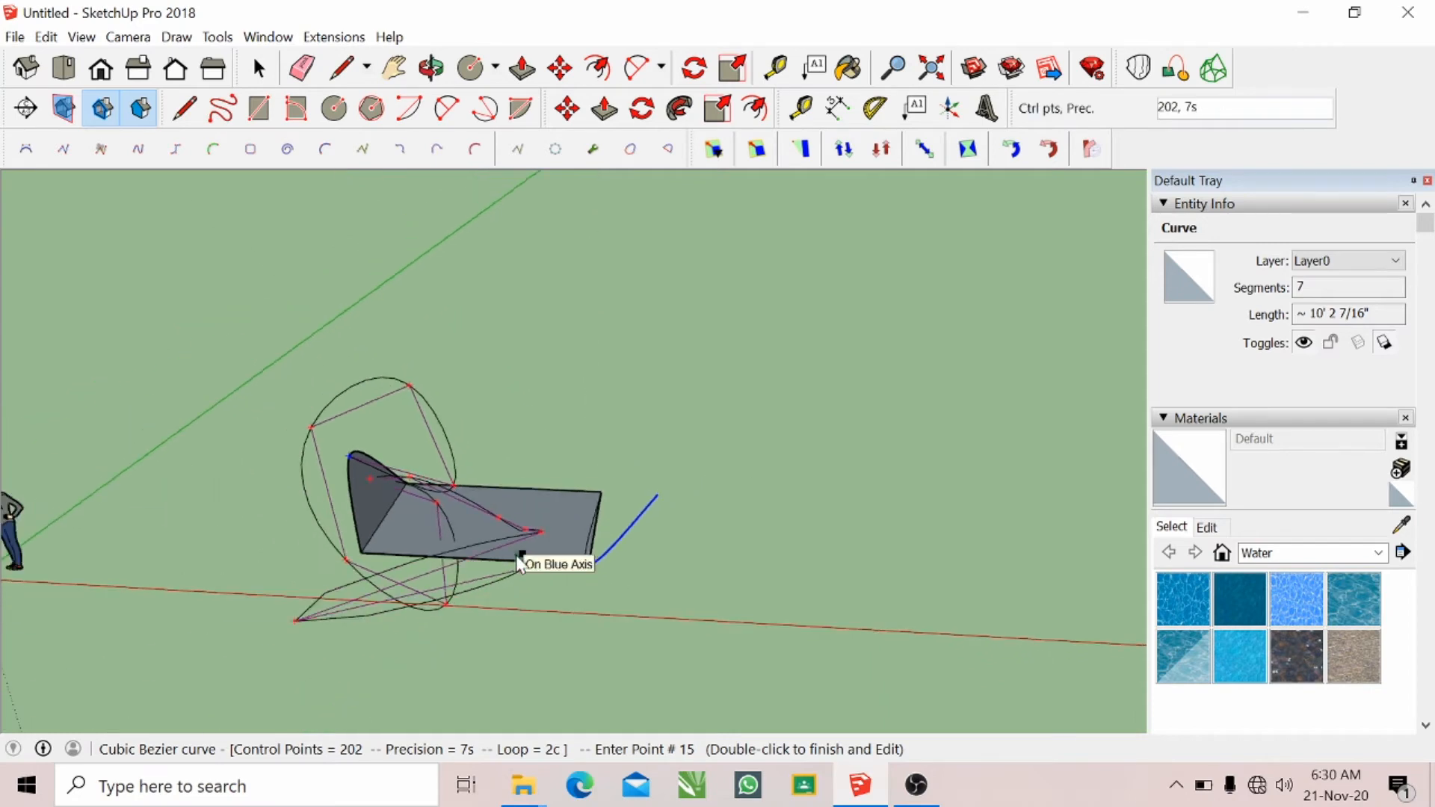
pyautogui.click(260, 68)
pyautogui.click(451, 380)
# - Look at the parameters of Polyline Divider, Polyline Dog-Bone Corners and Polyline T-Bone Corners, cancelling each one
pyautogui.scroll(1, 461, 468)
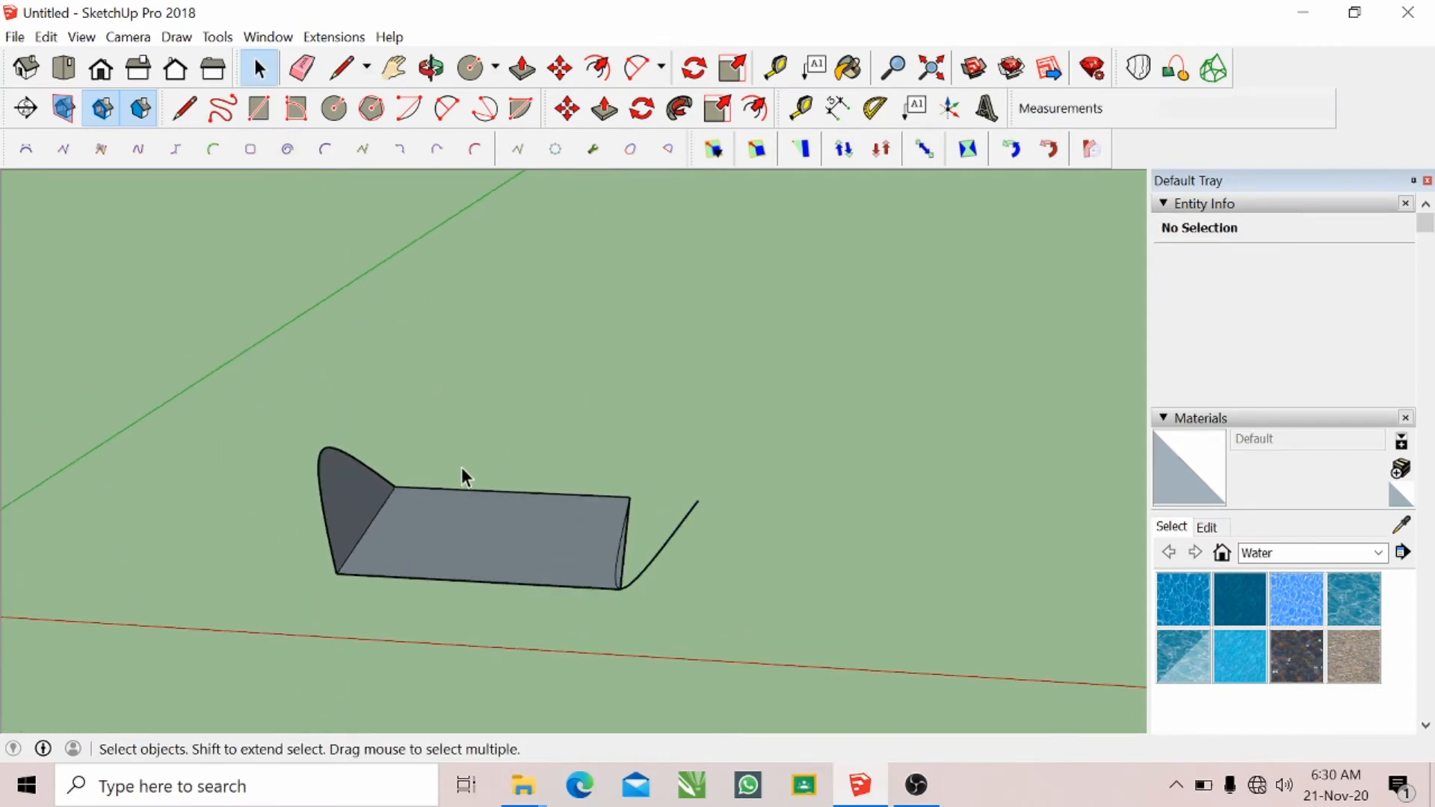
pyautogui.scroll(2, 309, 543)
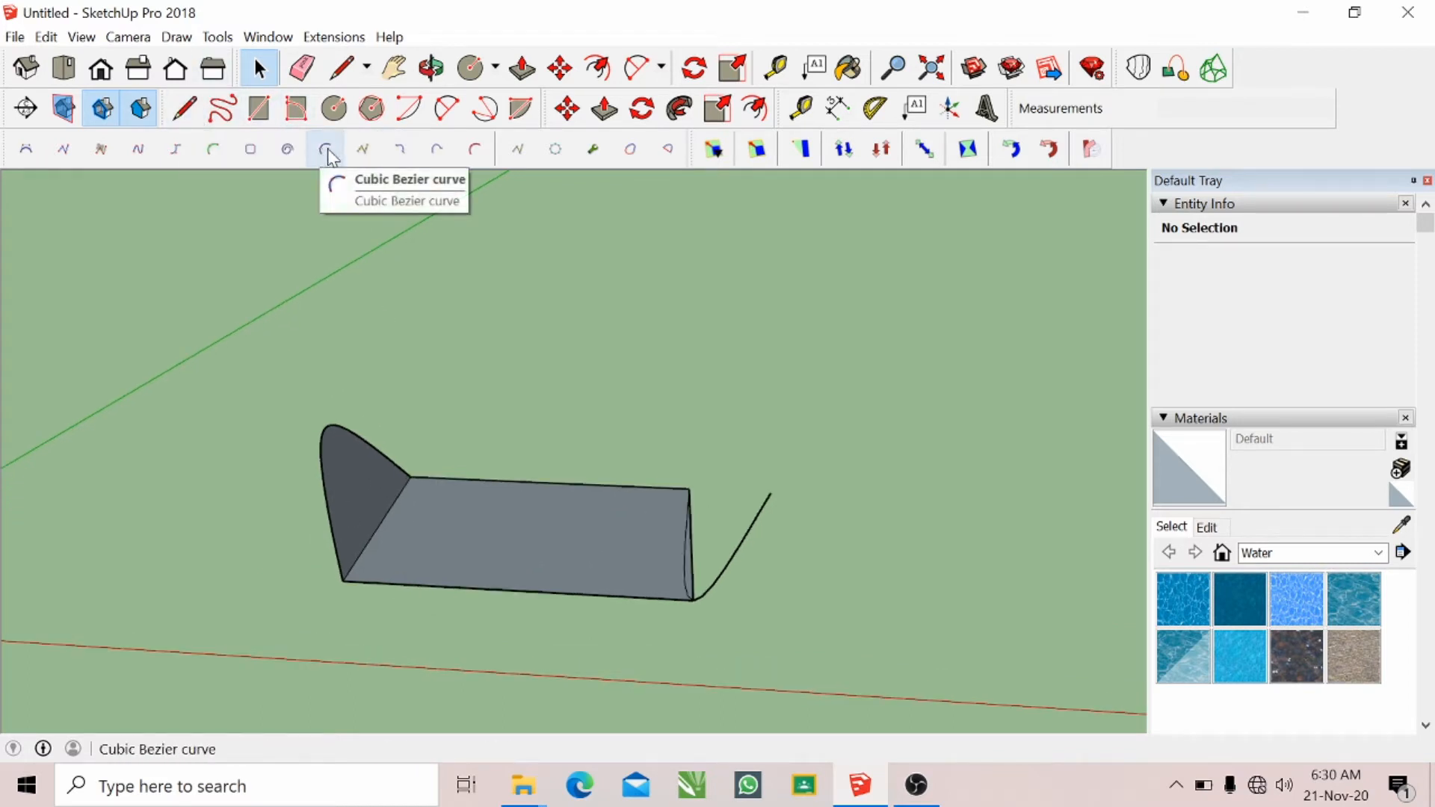
pyautogui.click(363, 149)
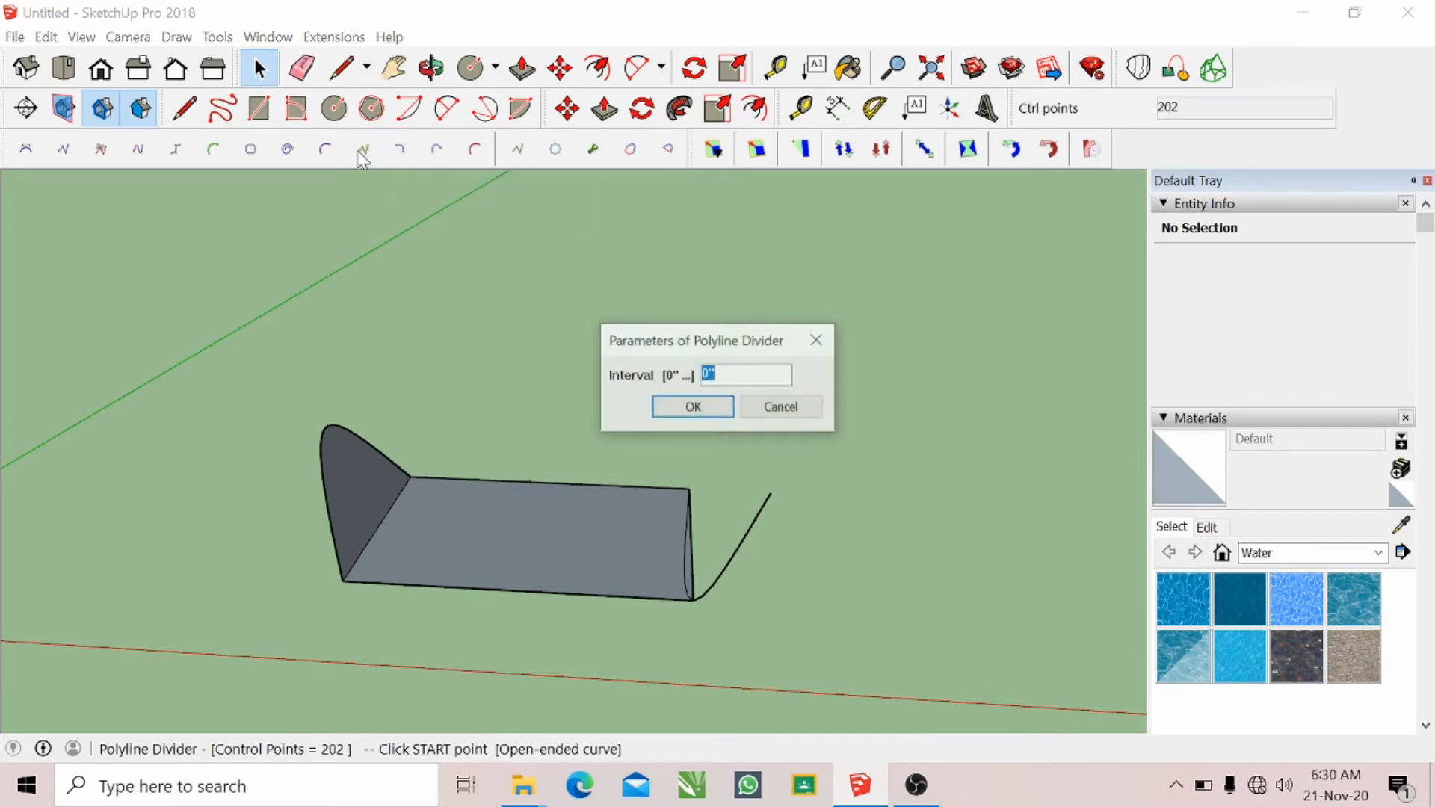
pyautogui.click(813, 342)
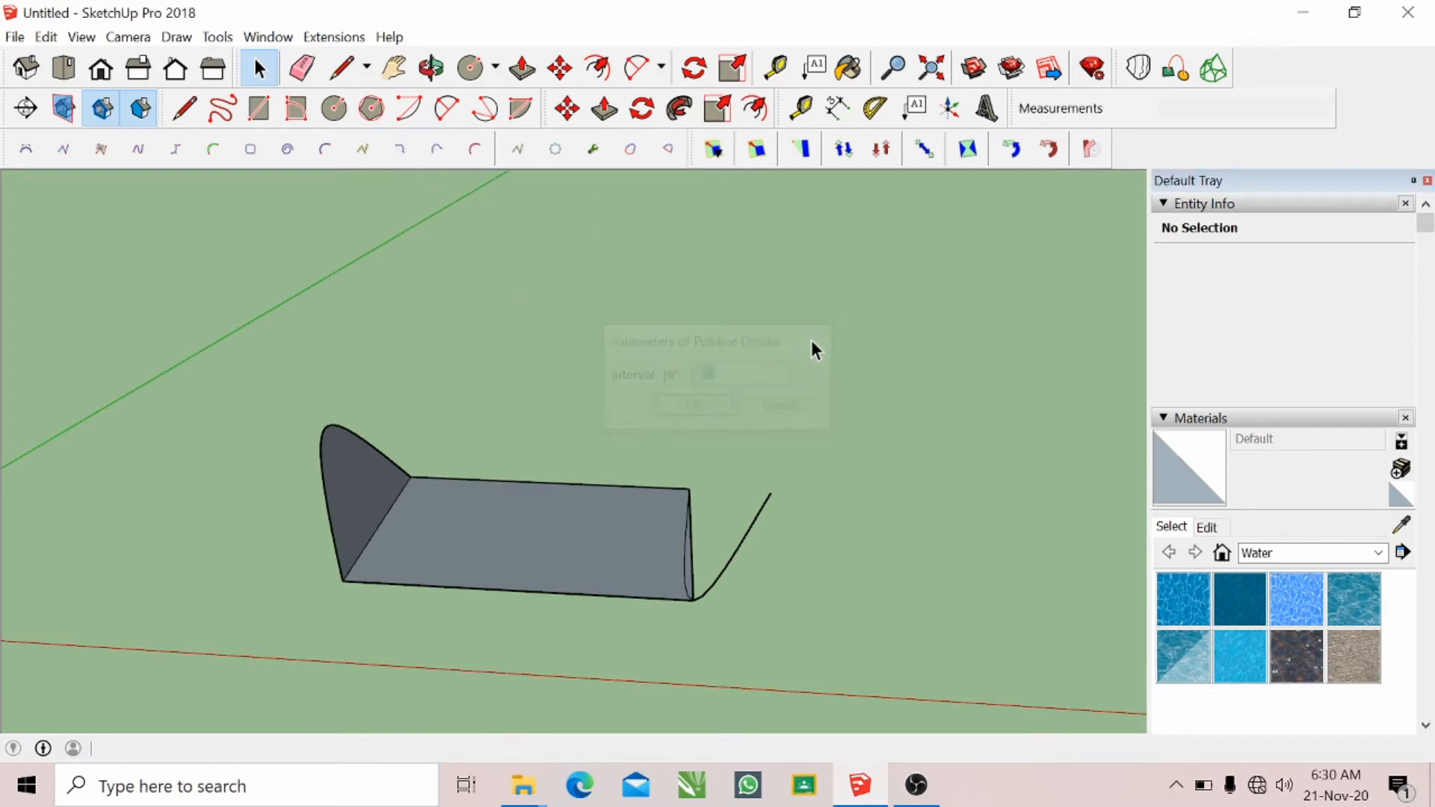
pyautogui.click(401, 149)
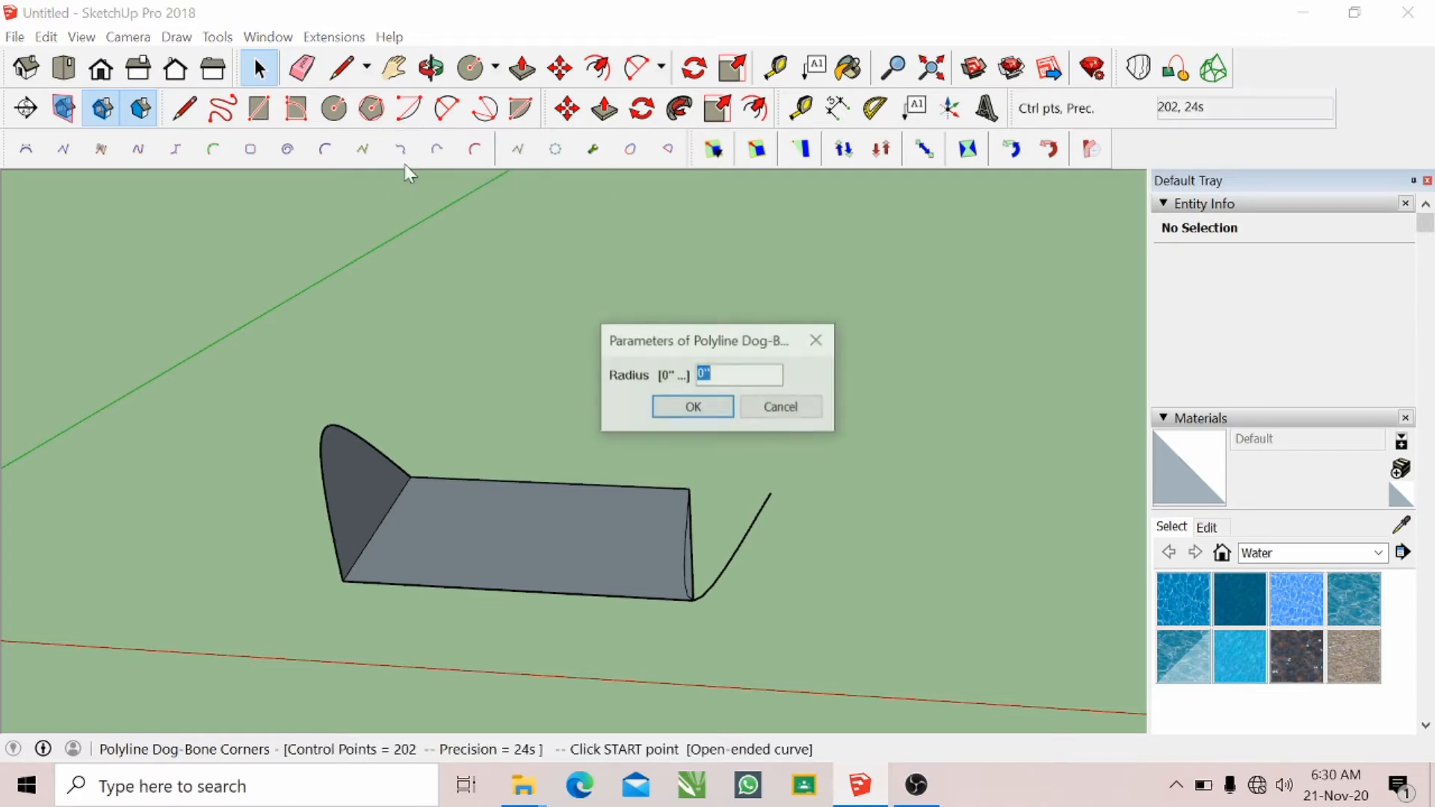
pyautogui.click(817, 342)
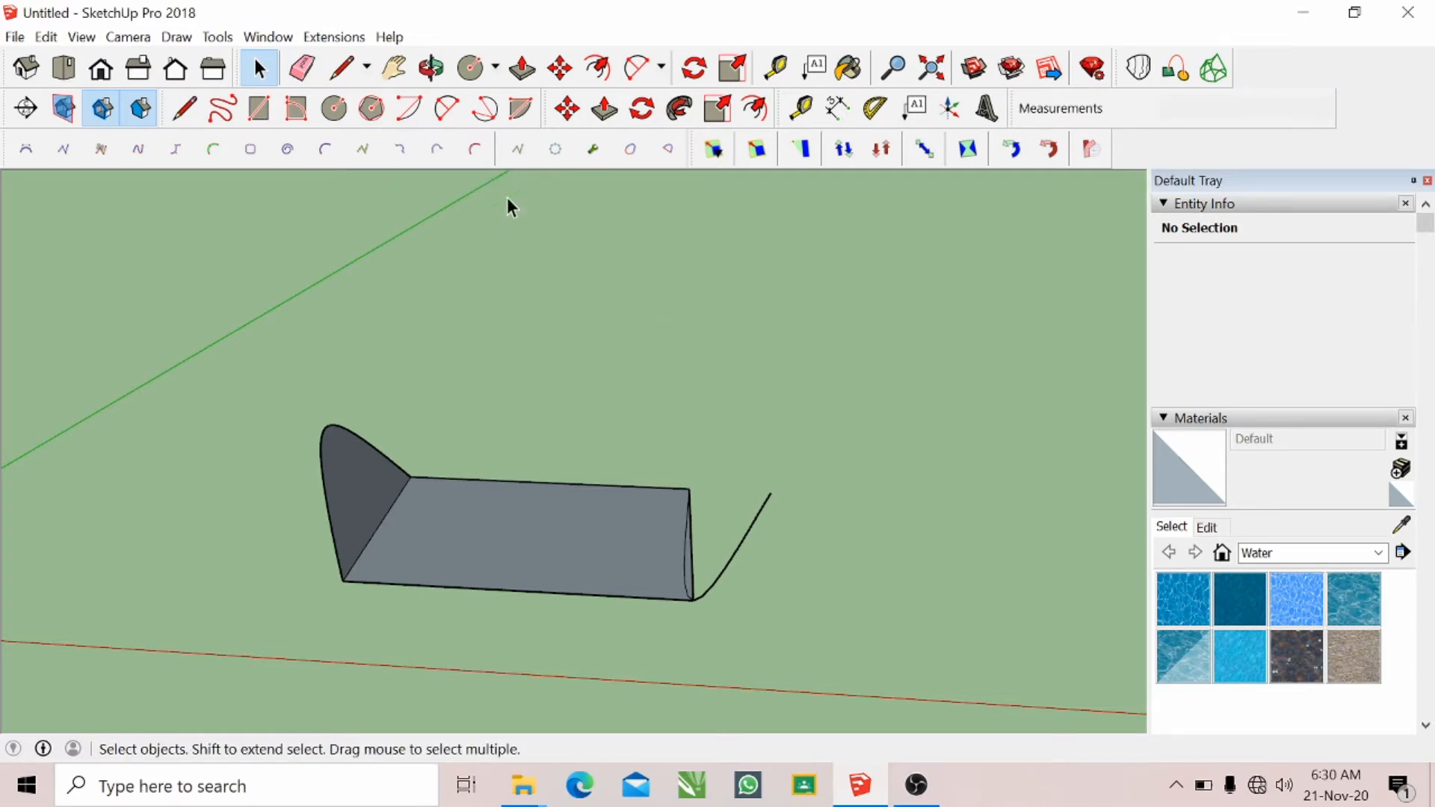
pyautogui.click(448, 158)
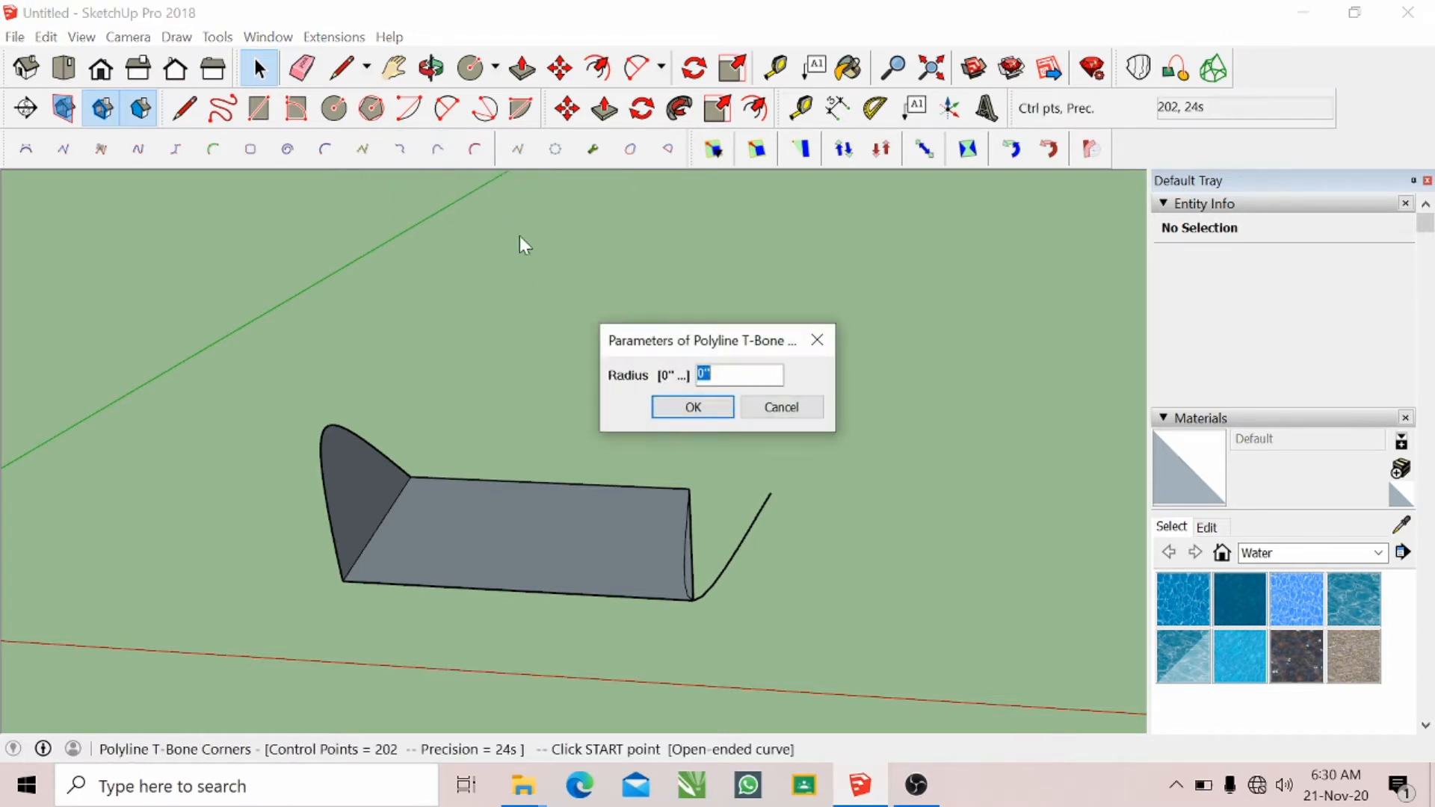
pyautogui.click(807, 351)
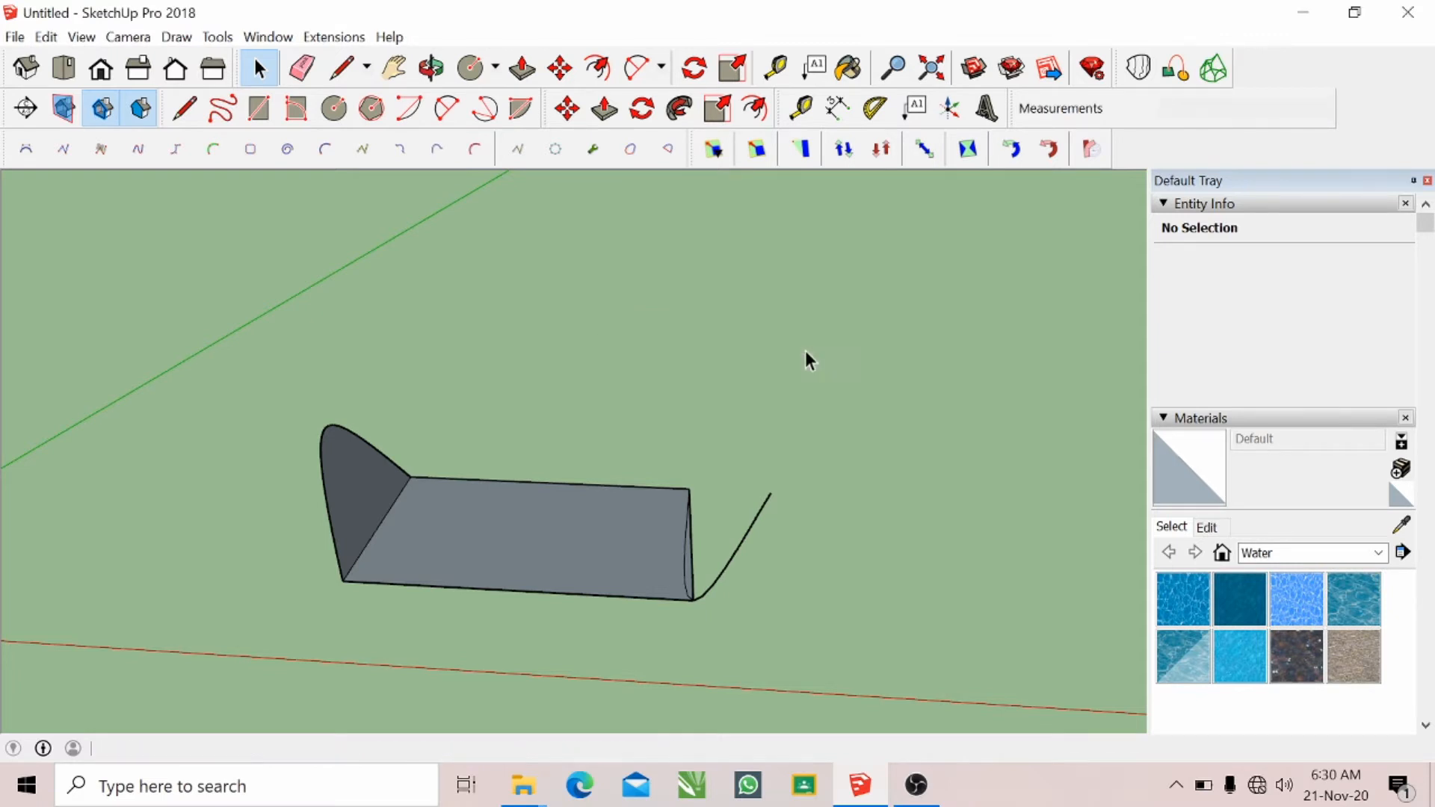
# - Undo the Cubic Bezier curve and try a 13-point F-Spline winding around the rectangle's free short edge, then abandon it
pyautogui.click(476, 150)
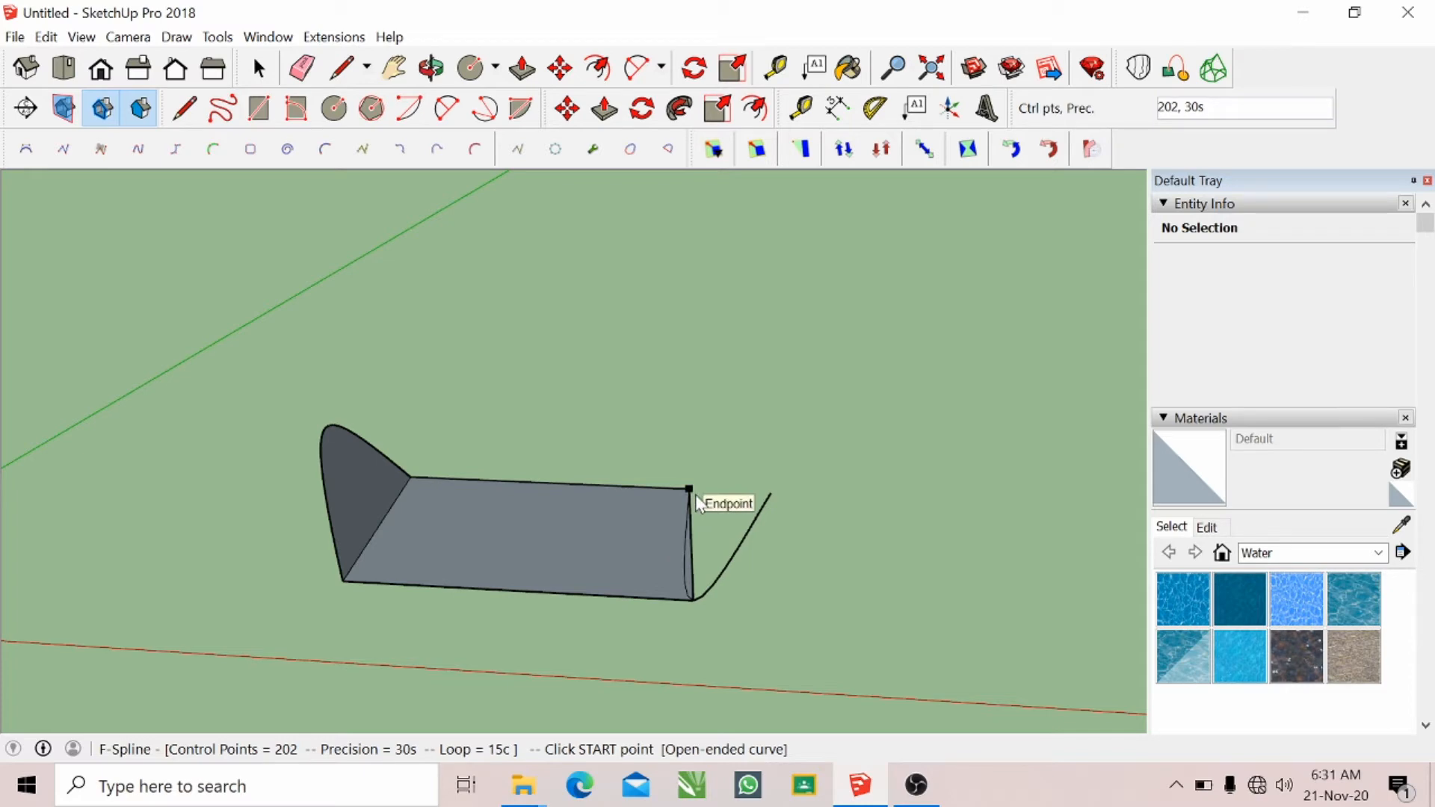
pyautogui.hotkey('ctrl', 'z')
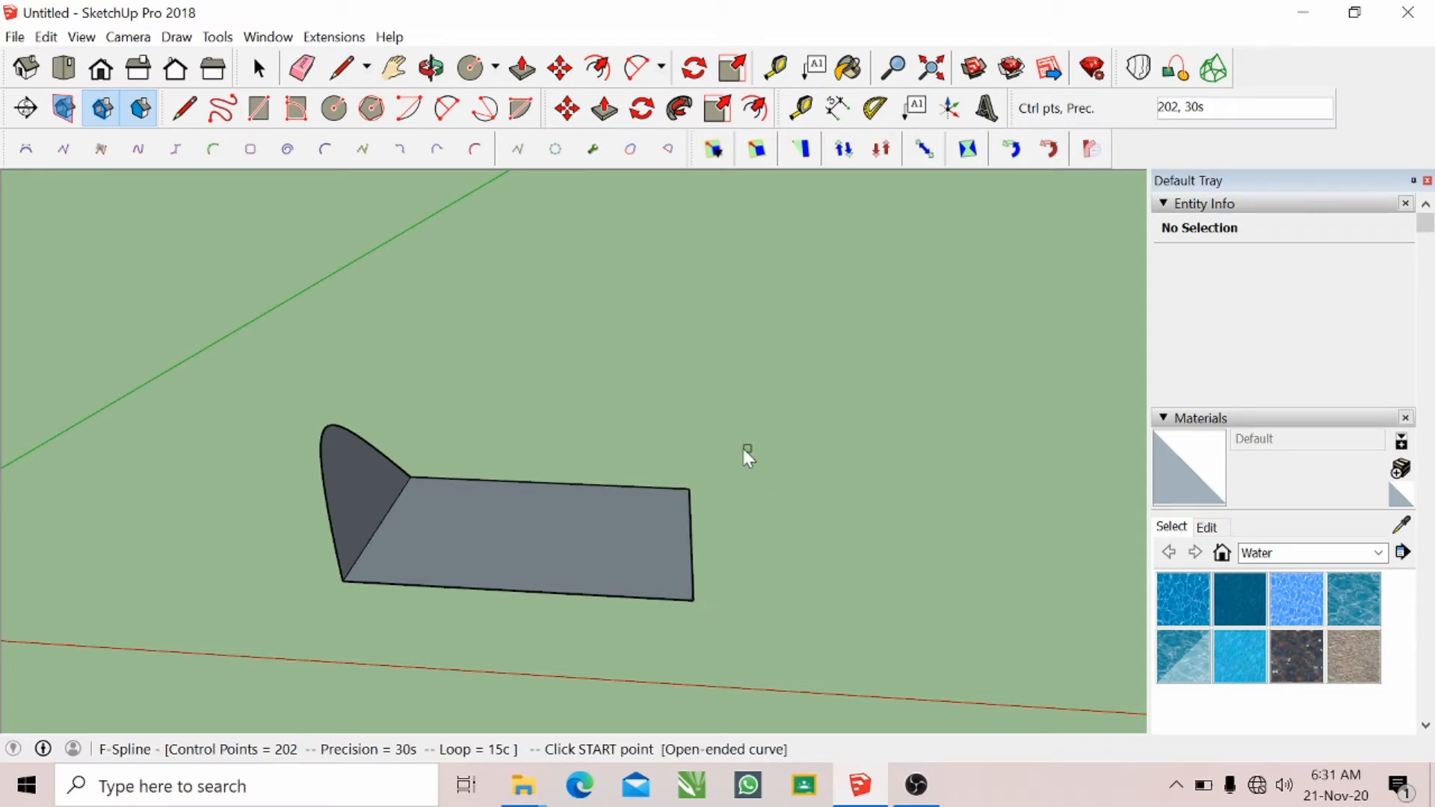
pyautogui.click(689, 491)
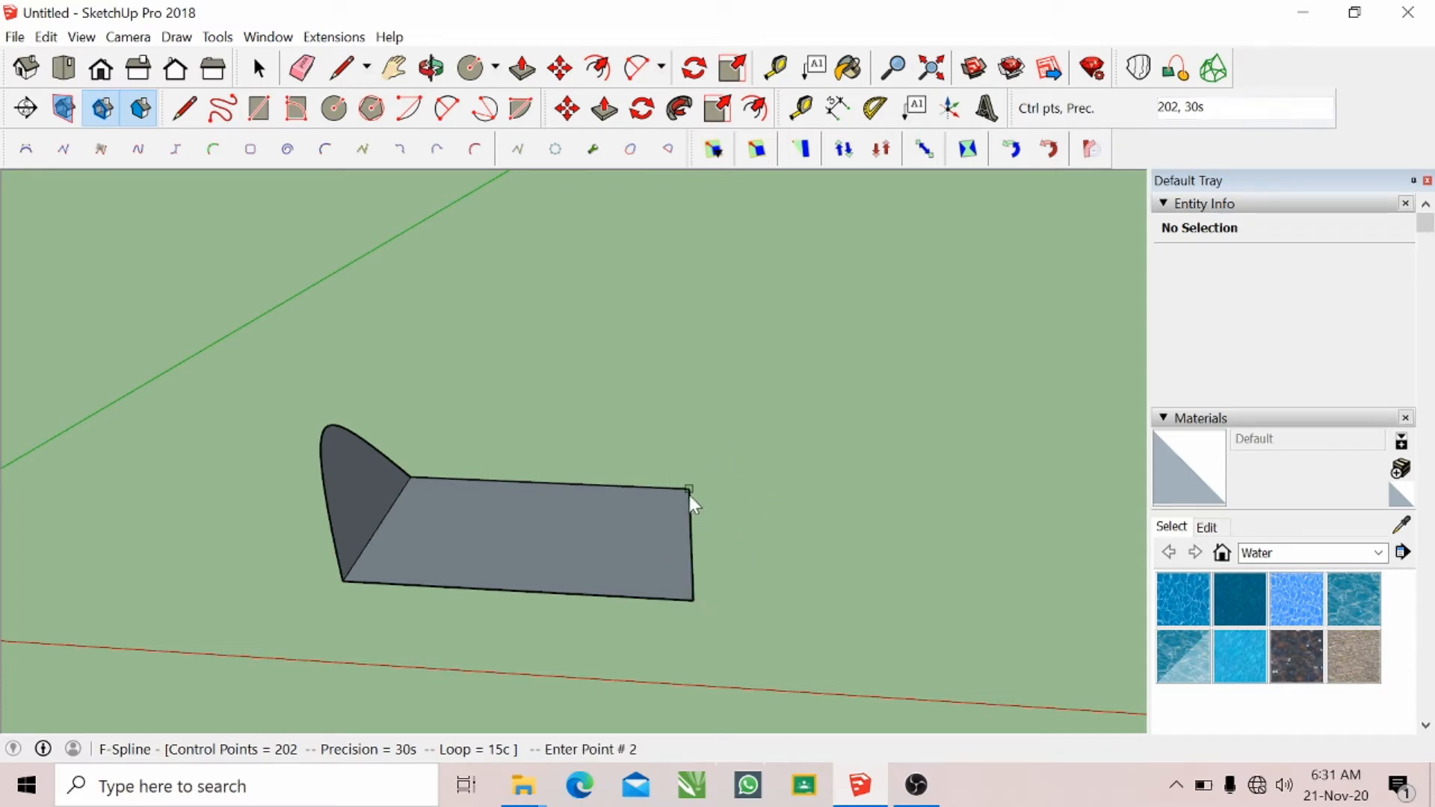
pyautogui.click(695, 599)
pyautogui.click(795, 526)
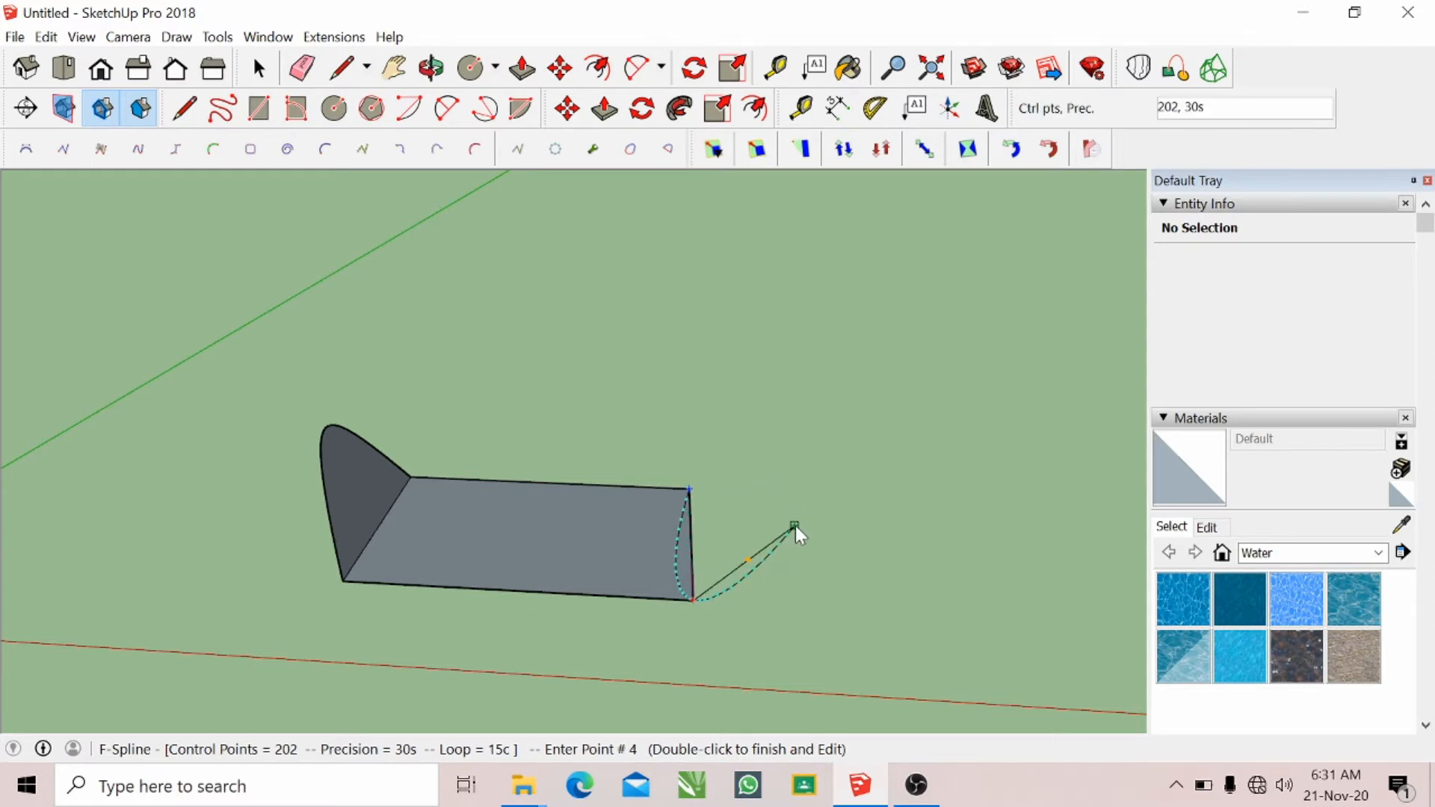
pyautogui.click(635, 445)
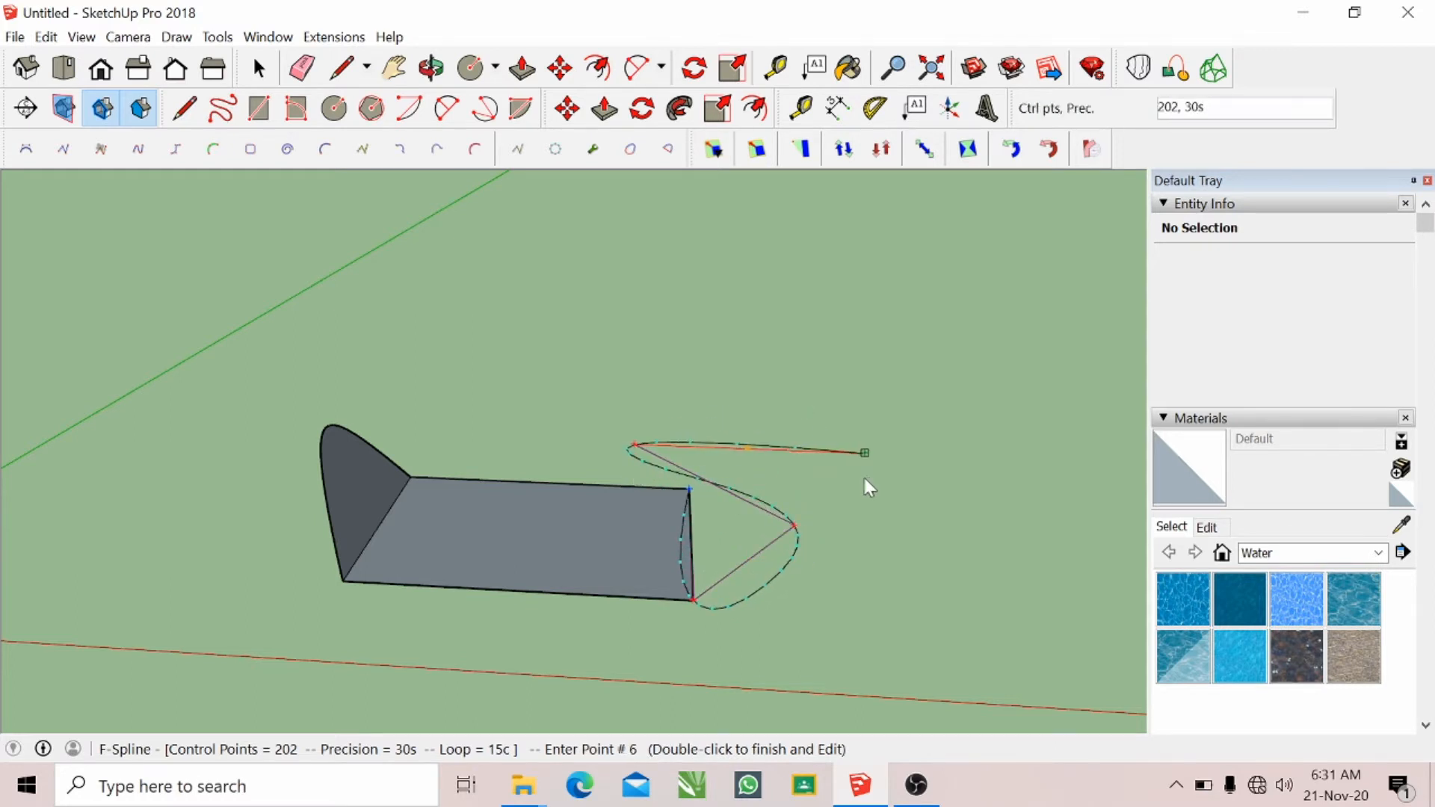
pyautogui.click(864, 453)
pyautogui.click(620, 353)
pyautogui.click(529, 440)
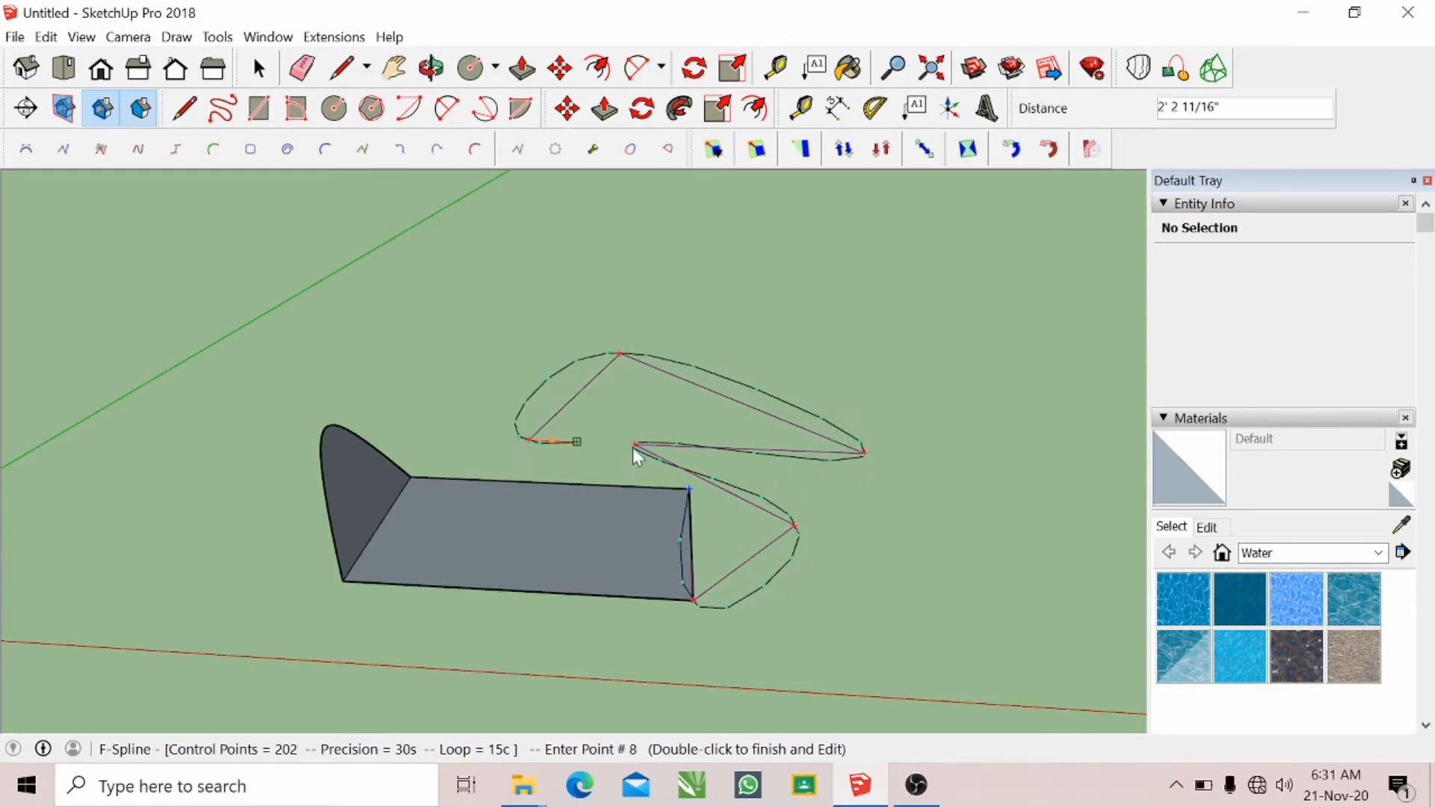
pyautogui.click(868, 497)
pyautogui.click(734, 602)
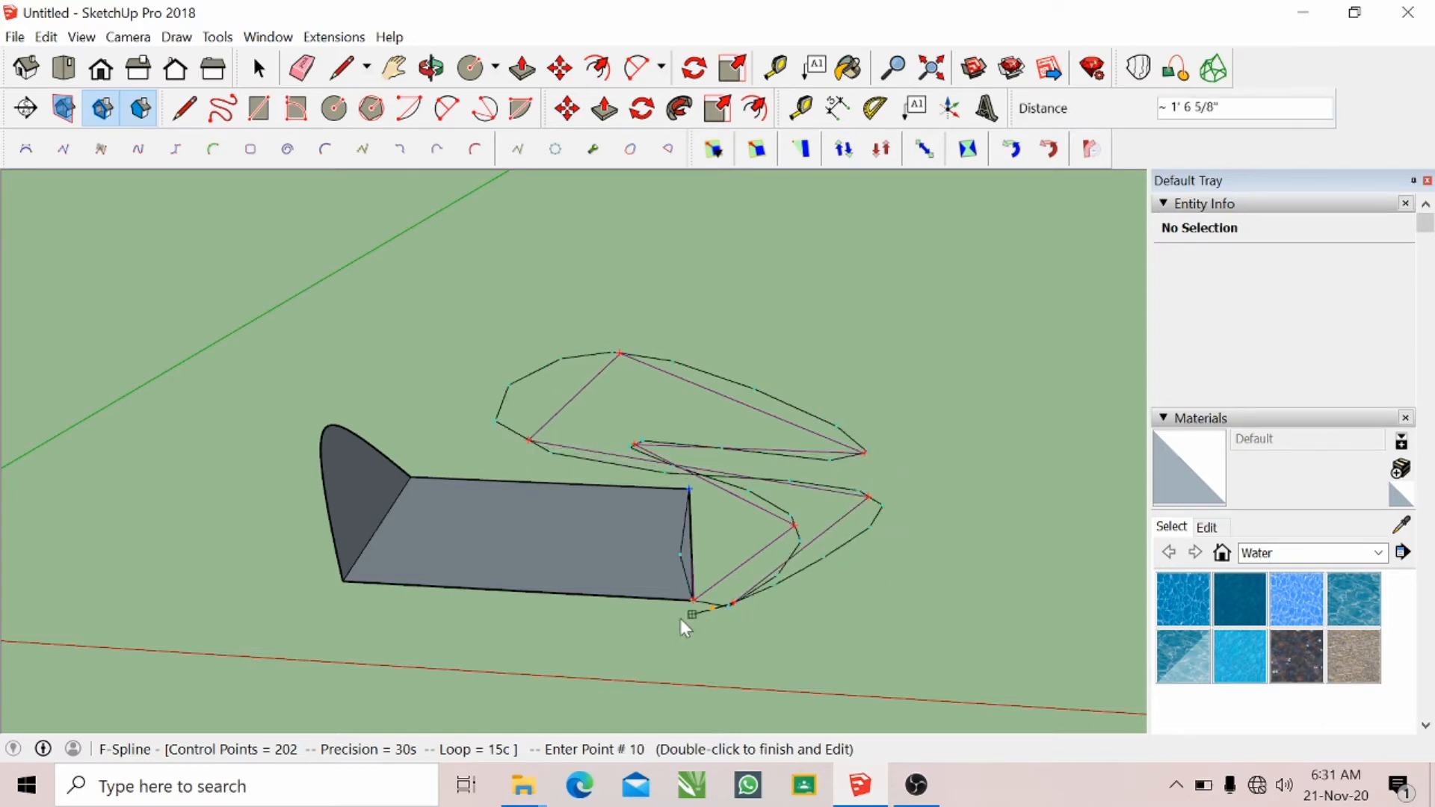
pyautogui.click(693, 601)
pyautogui.click(522, 626)
pyautogui.click(555, 506)
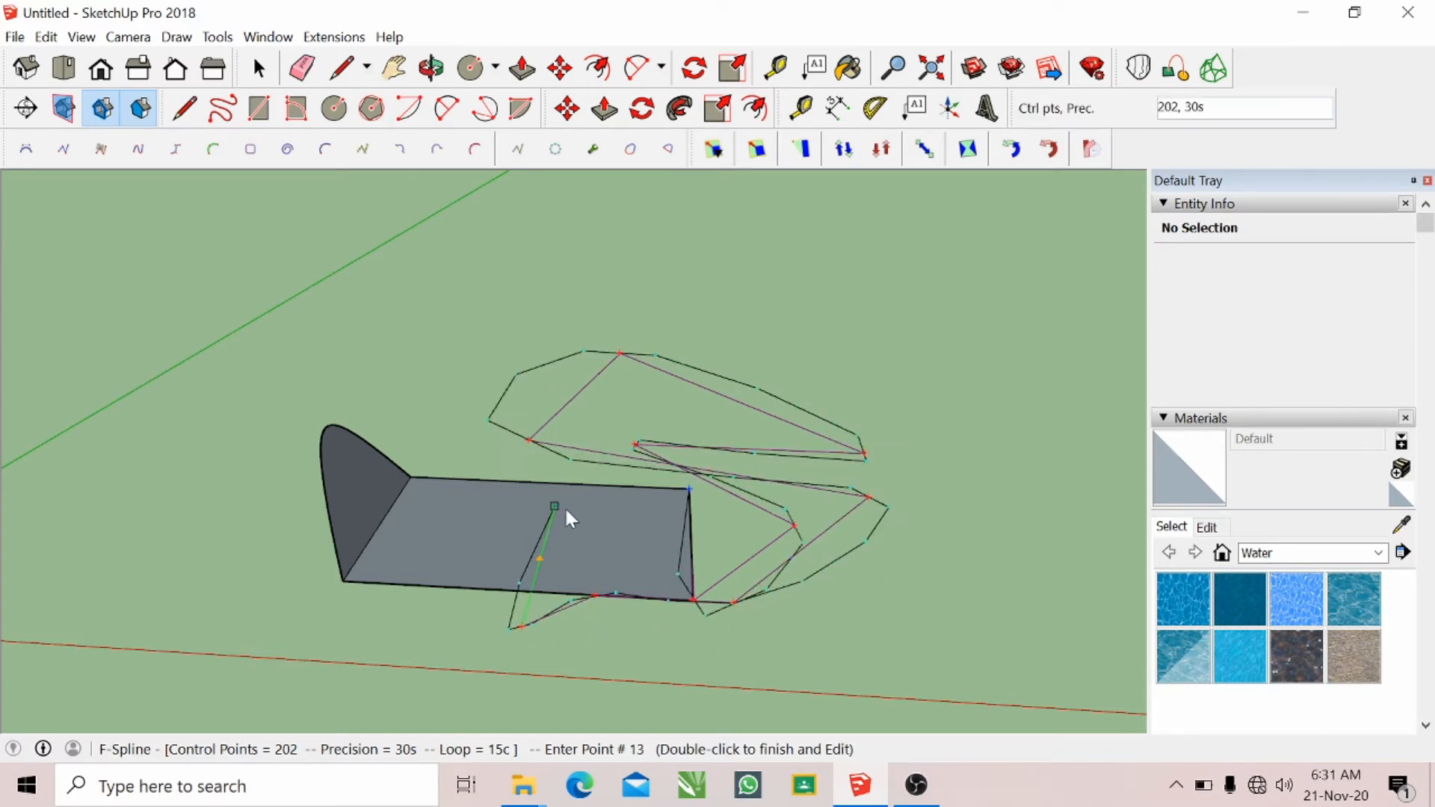
pyautogui.click(685, 489)
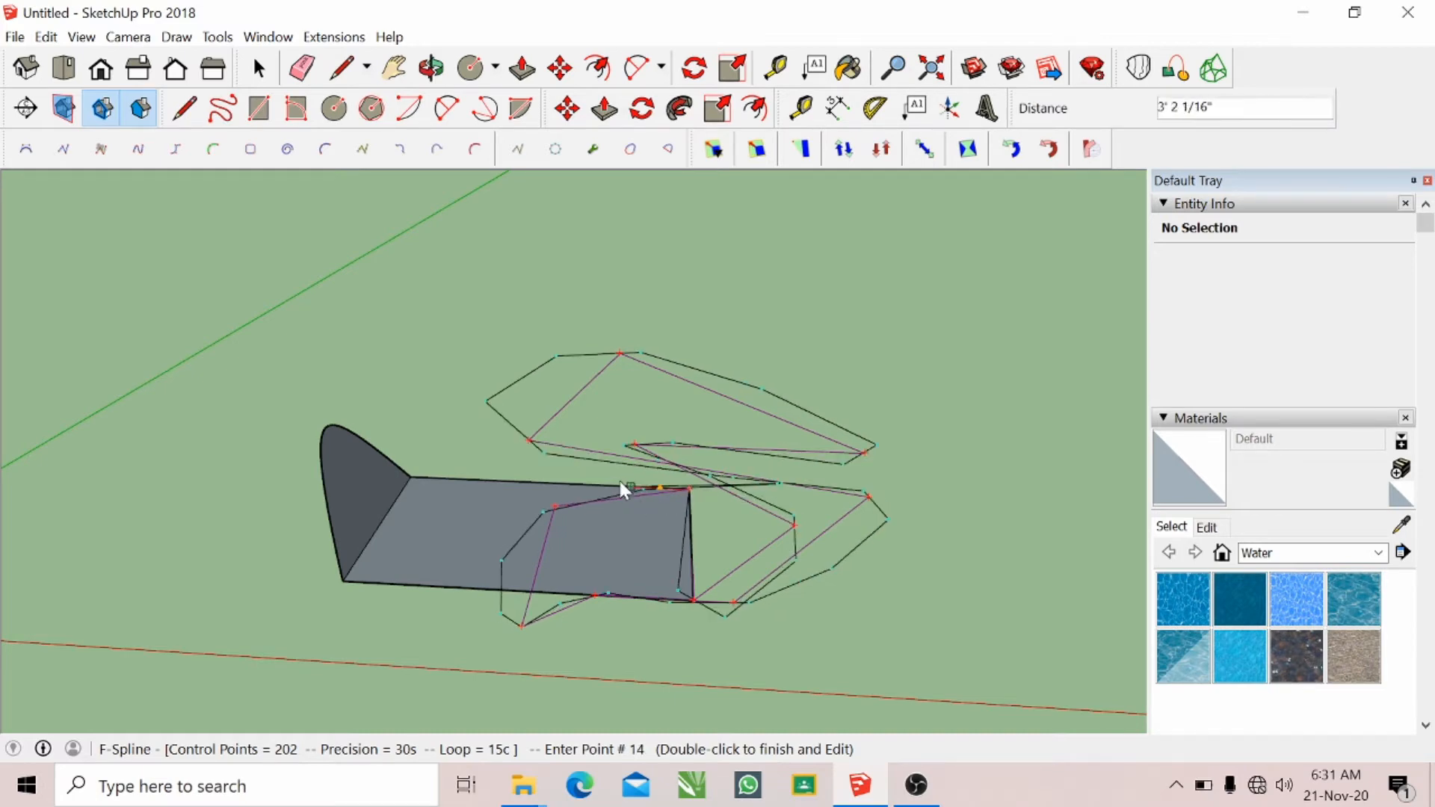
pyautogui.click(259, 68)
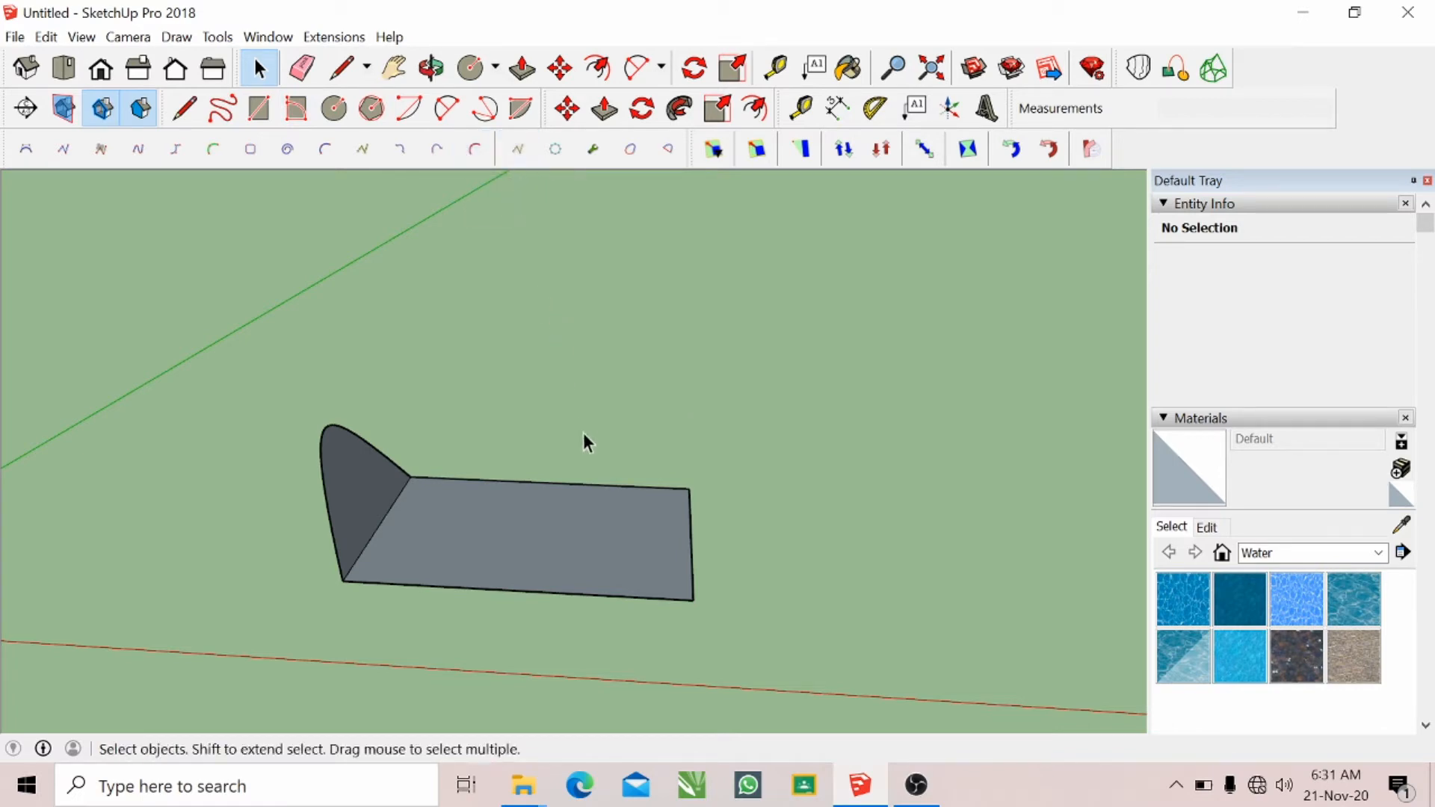
# - Draw a seven-point F-Spline about 171' 3" long along the rectangle's free short edge, looping outward and back to its starting corner
pyautogui.click(474, 149)
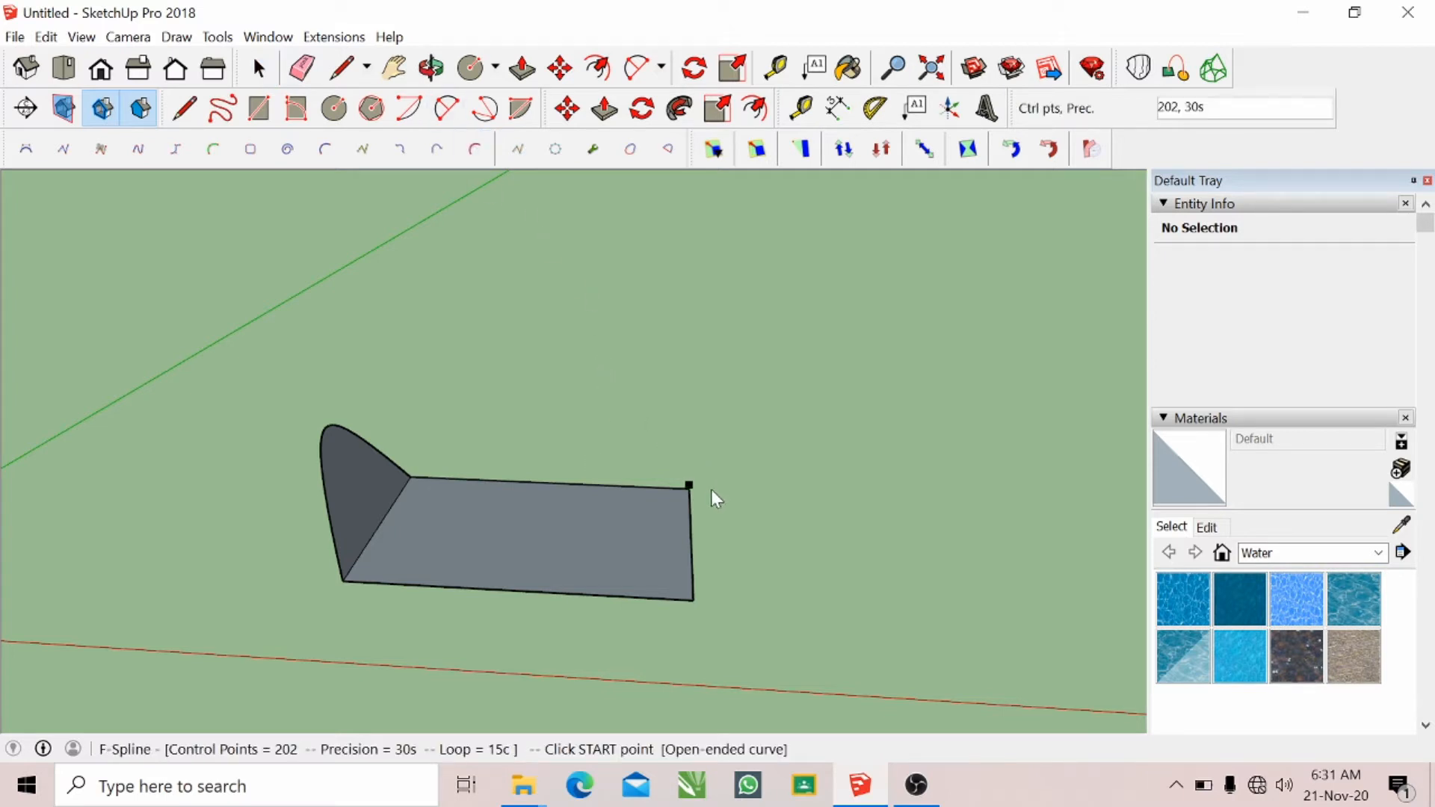
pyautogui.click(691, 486)
pyautogui.click(692, 599)
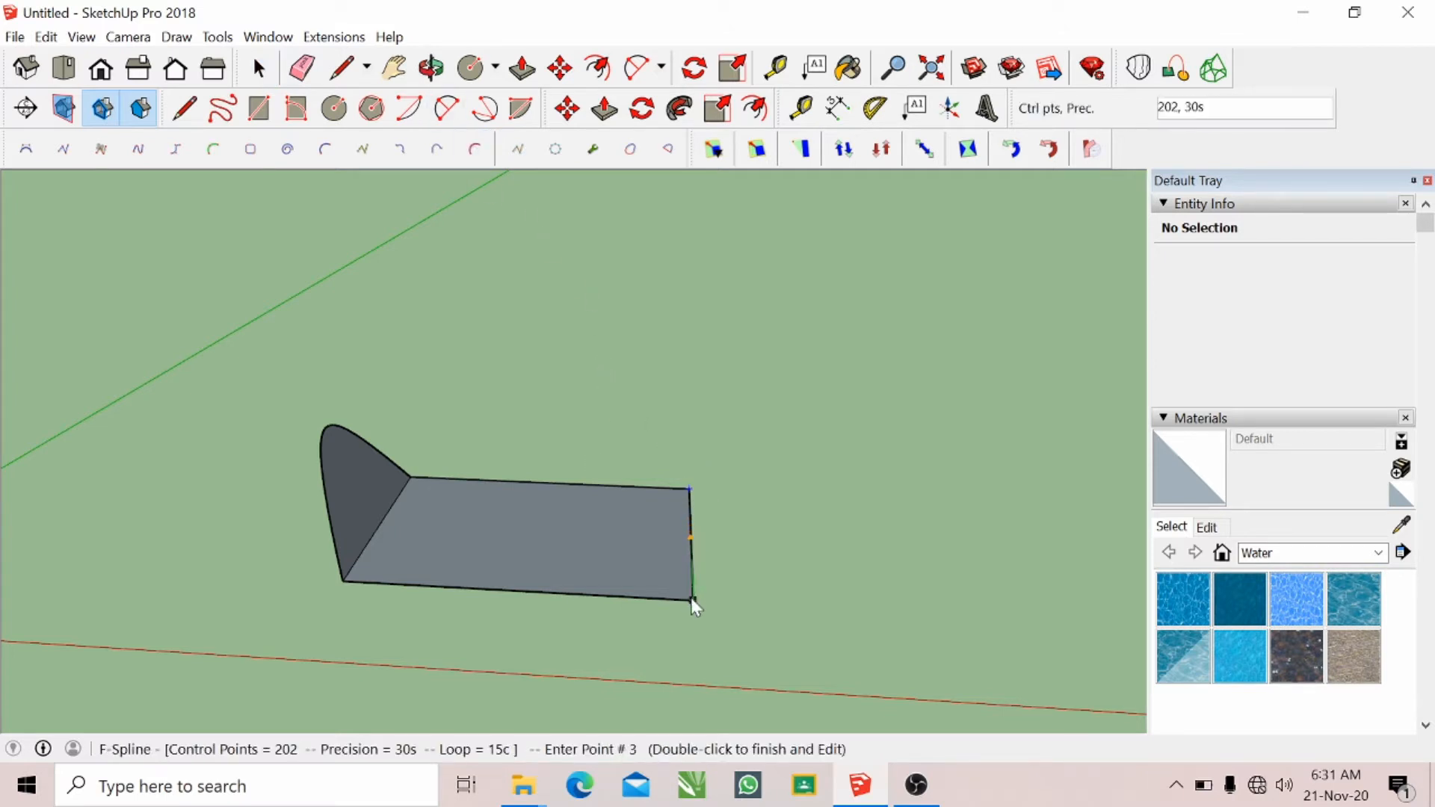
pyautogui.click(755, 447)
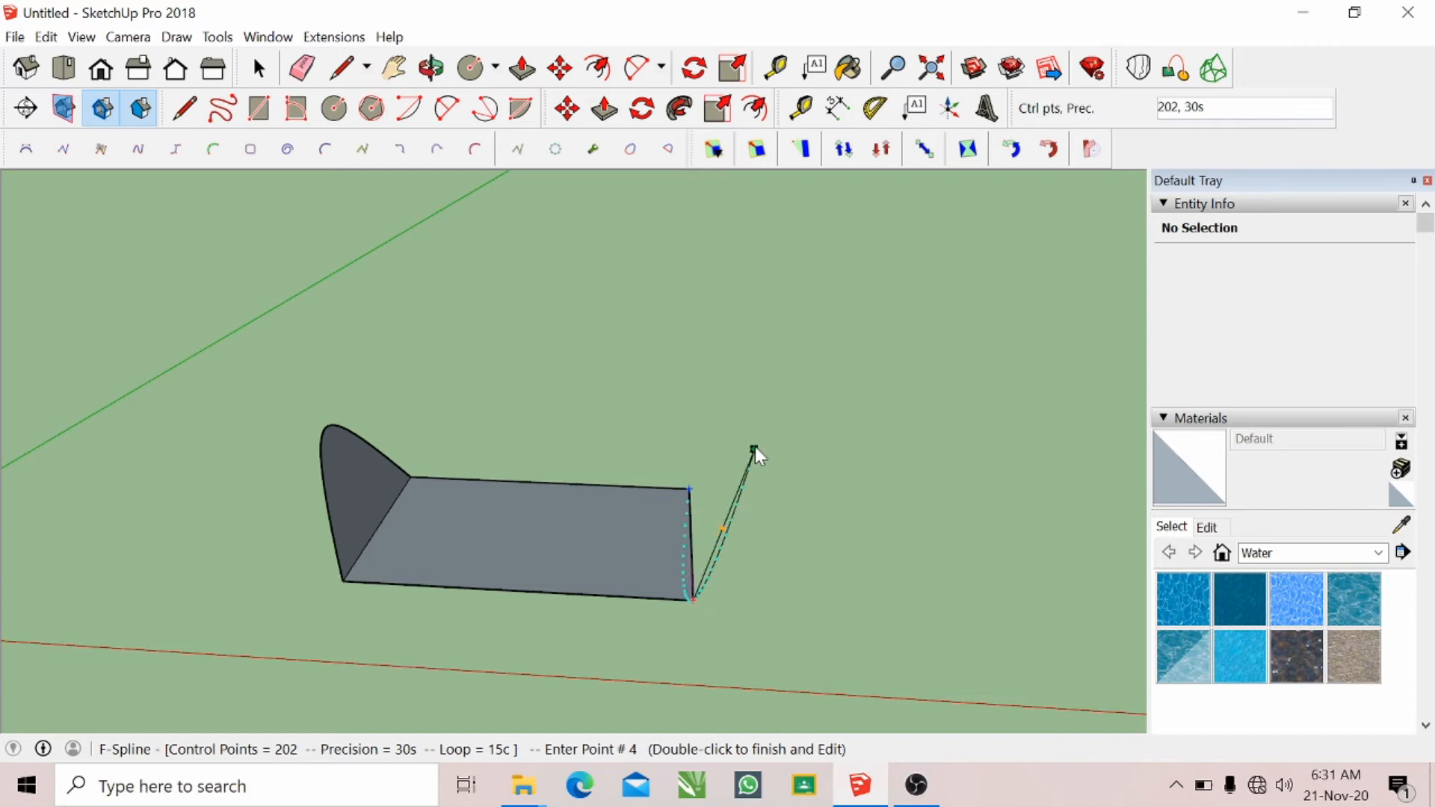
pyautogui.click(625, 443)
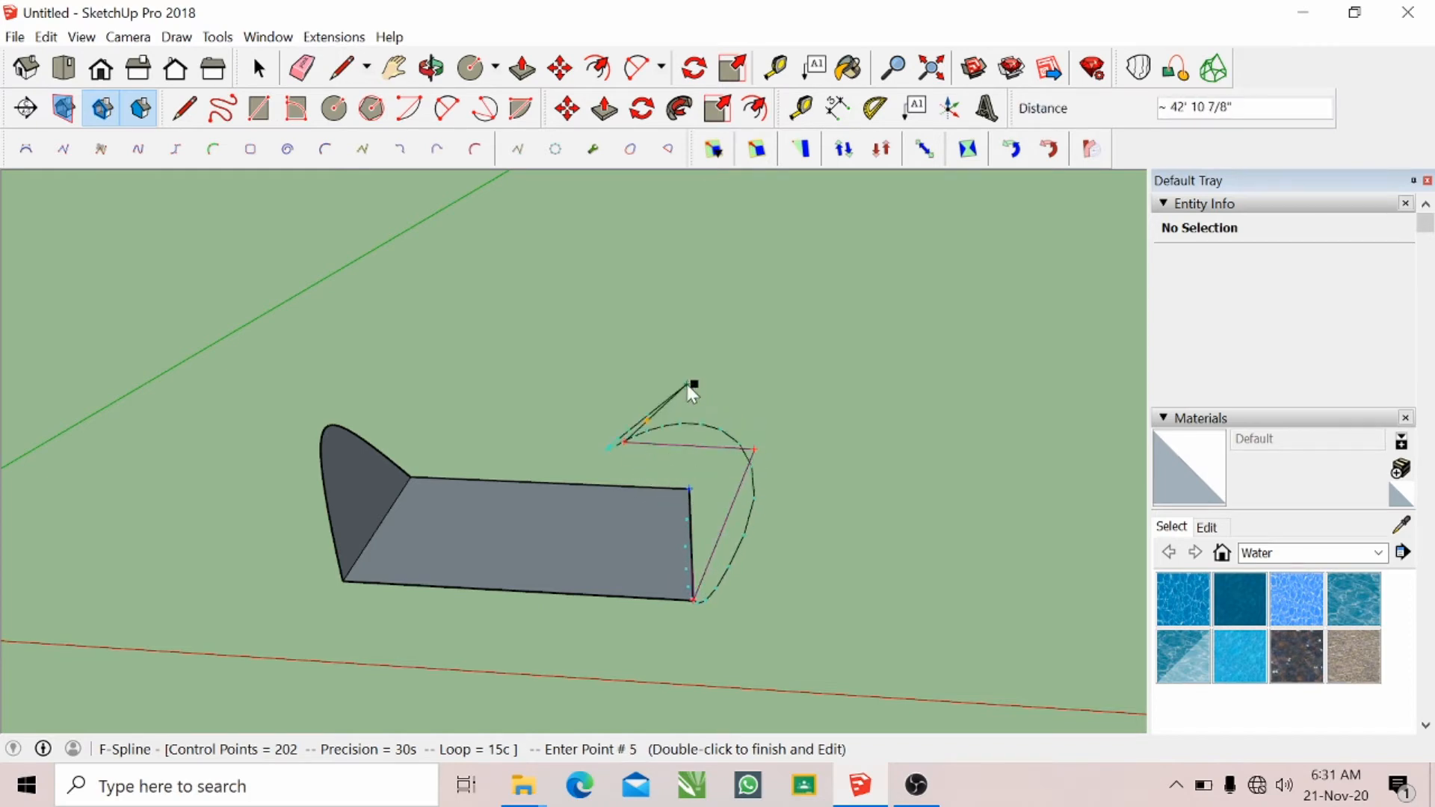
pyautogui.click(676, 367)
pyautogui.click(499, 353)
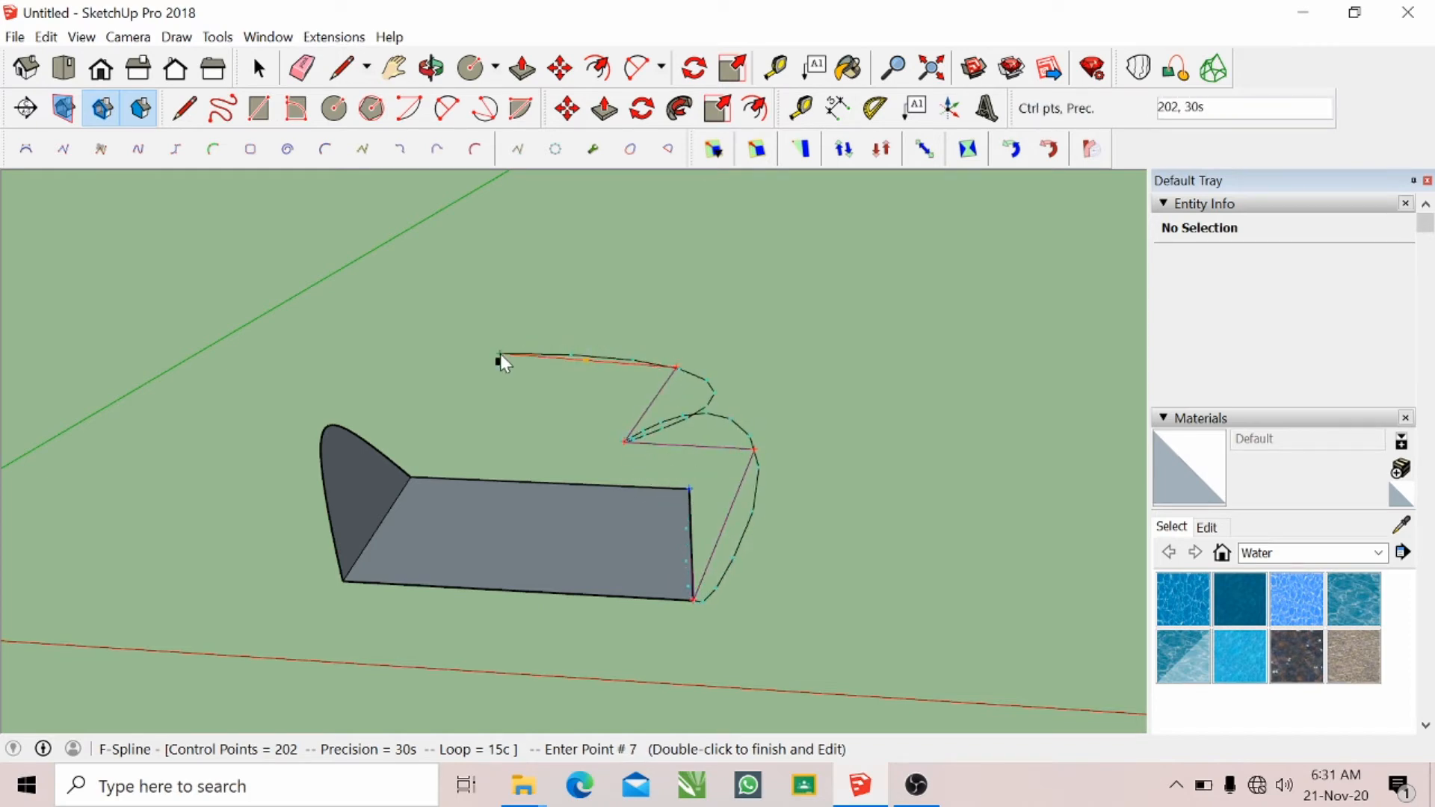
pyautogui.scroll(2, 687, 492)
pyautogui.click(700, 490)
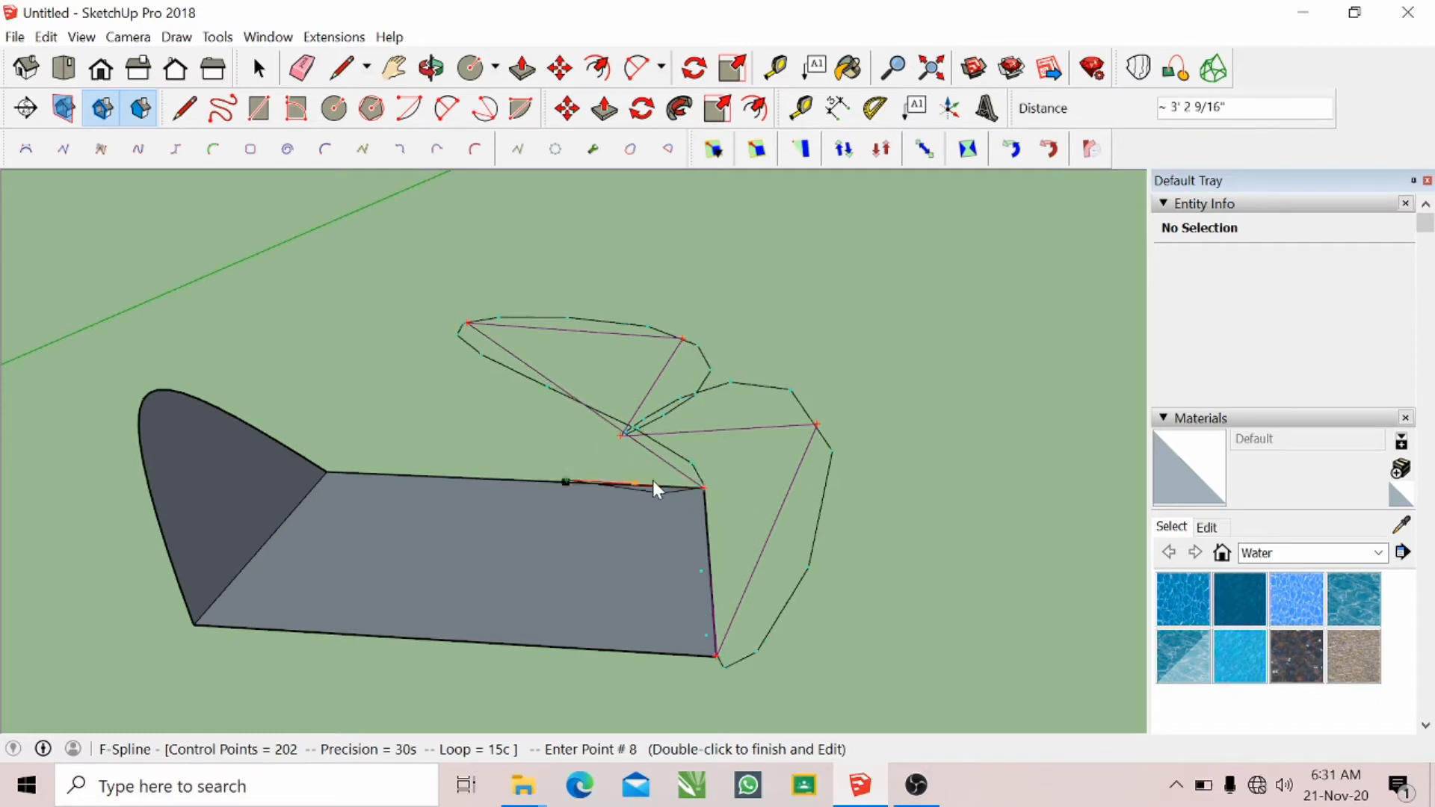
pyautogui.doubleClick(699, 489)
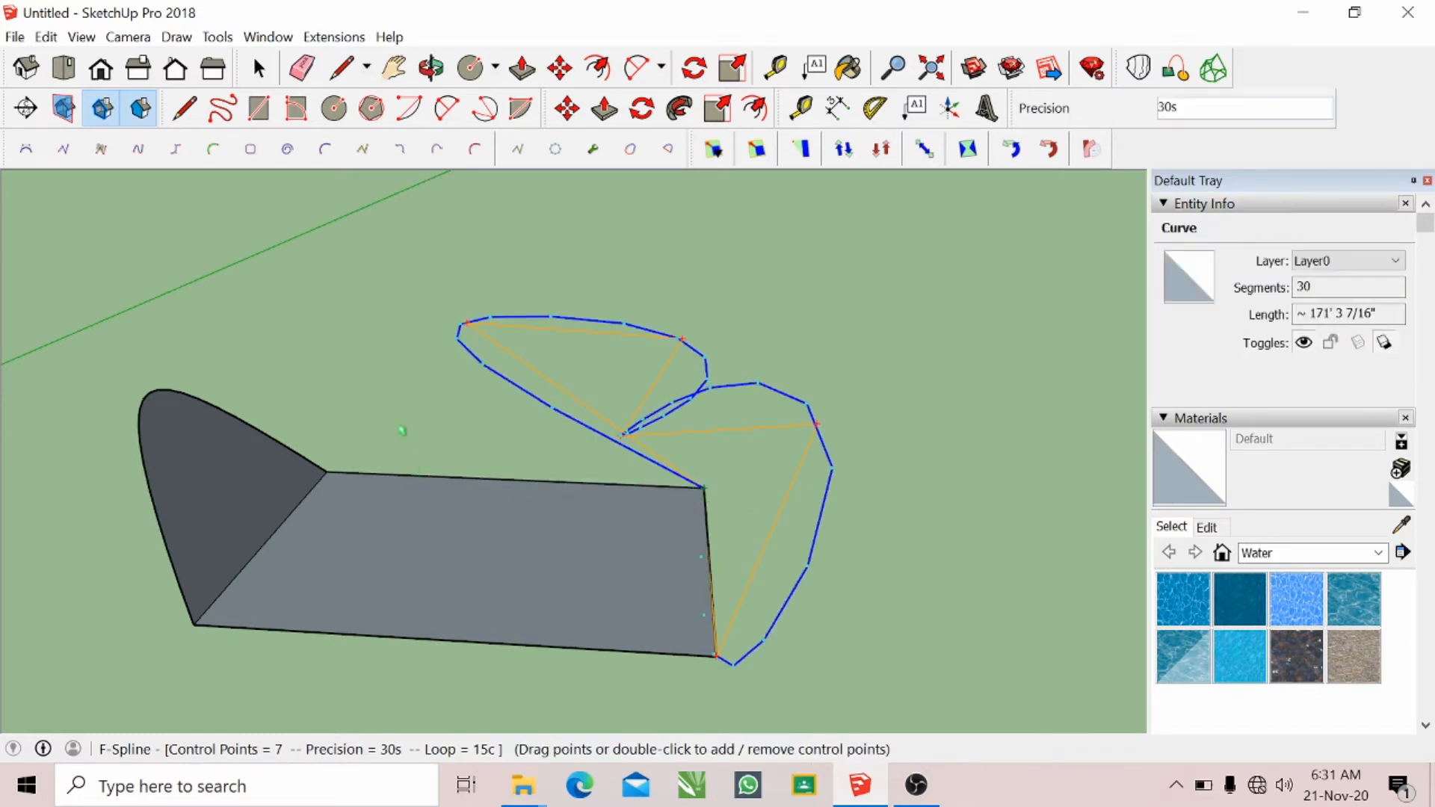
# - Reselect the F-Spline and edit its shape, shifting its inner control points toward the arch for a length of about 162'
pyautogui.click(518, 152)
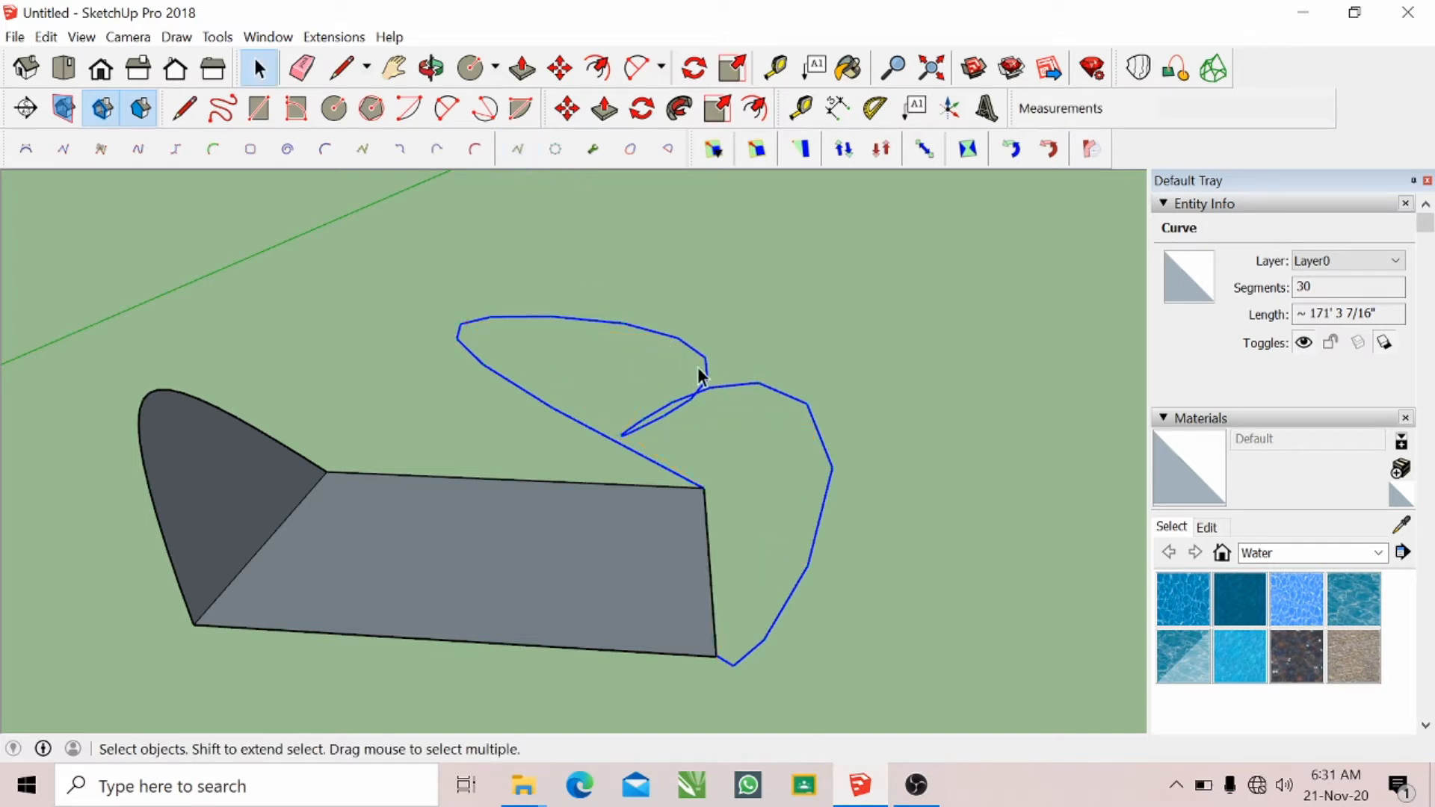
pyautogui.click(692, 388)
pyautogui.click(692, 399)
pyautogui.click(519, 159)
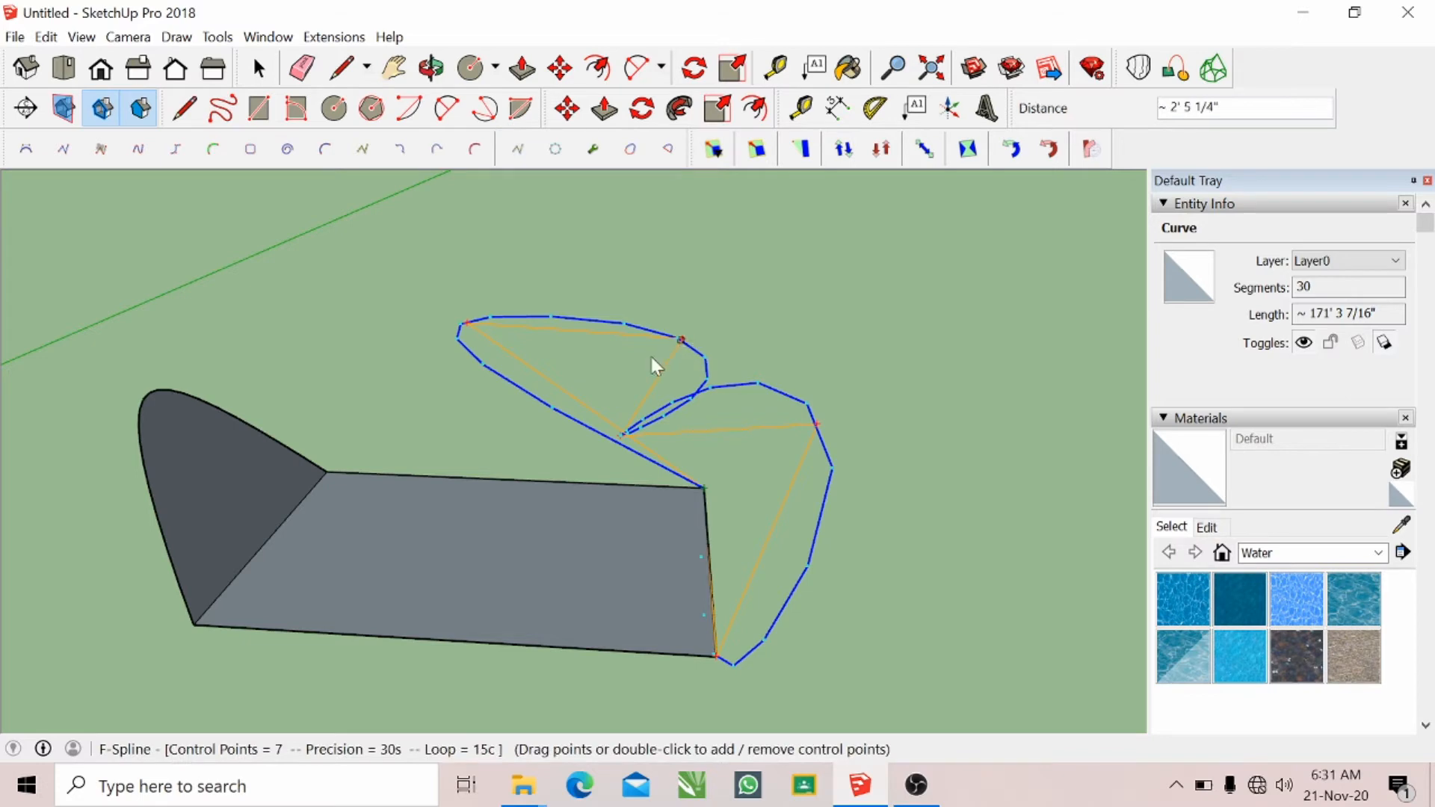
pyautogui.moveTo(652, 358); pyautogui.dragTo(638, 362)
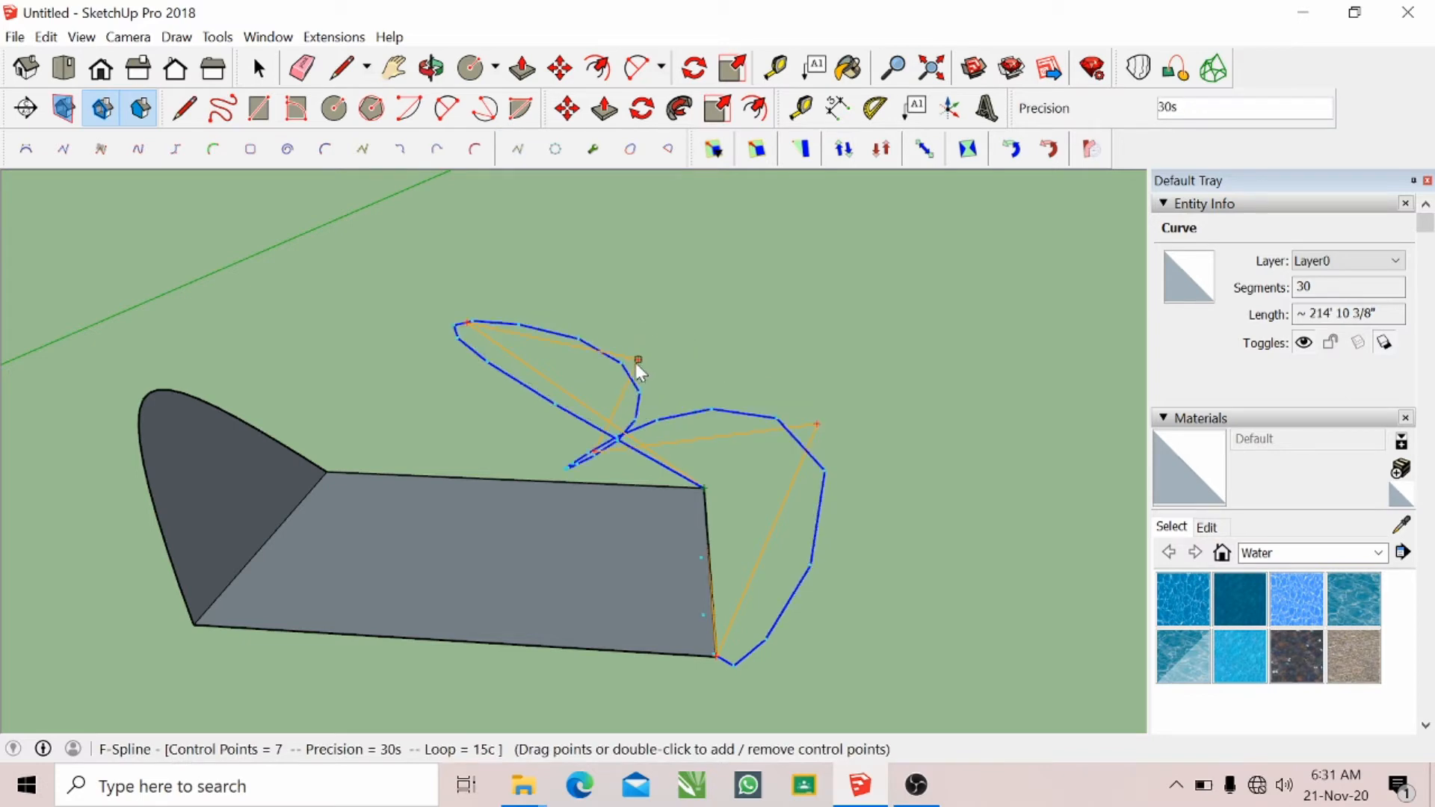
pyautogui.press('space')
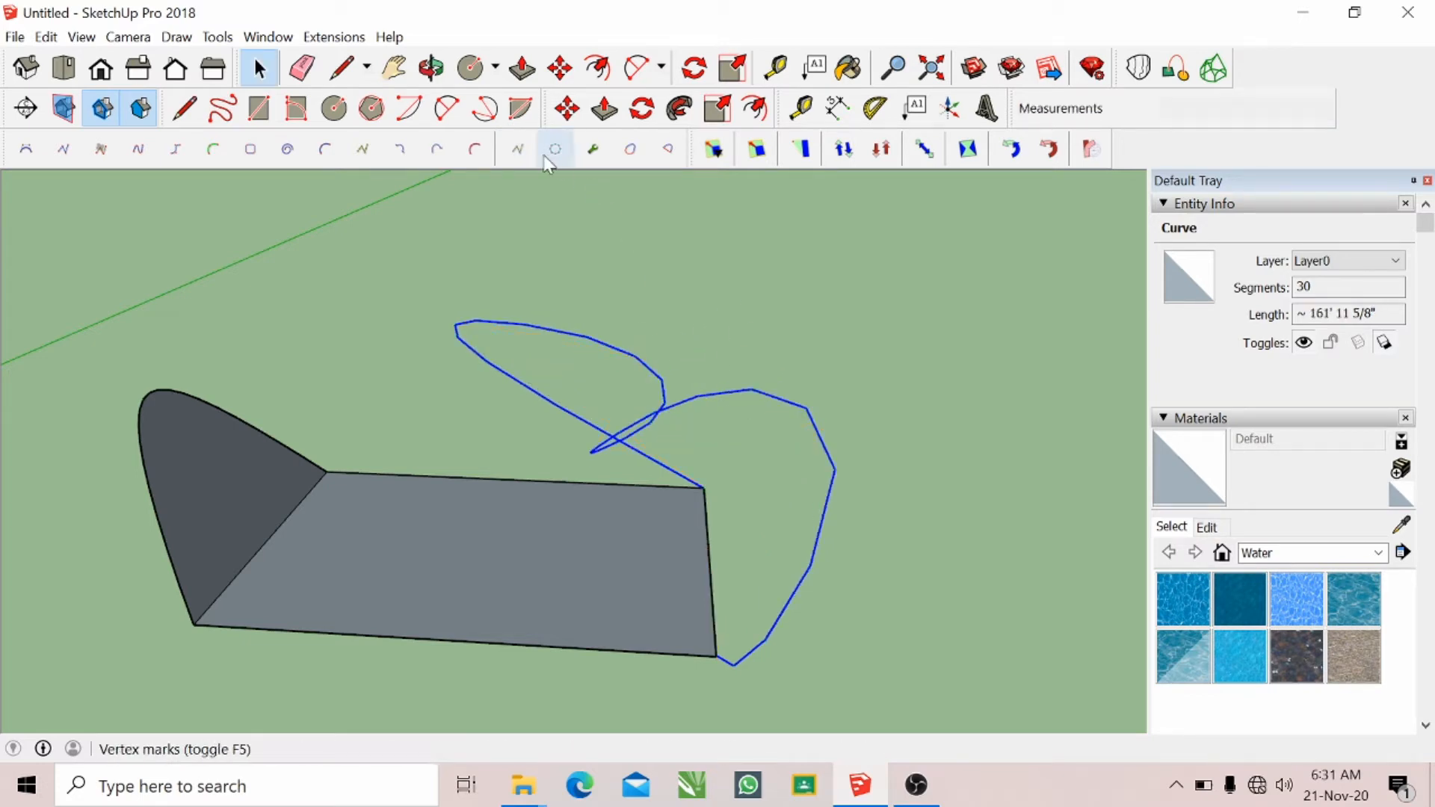
# - Edit the F-Spline again, pulling its far, outer and middle control points outward into two open lobes about 130' 8" in total length
pyautogui.click(516, 150)
pyautogui.moveTo(644, 360); pyautogui.dragTo(736, 268)
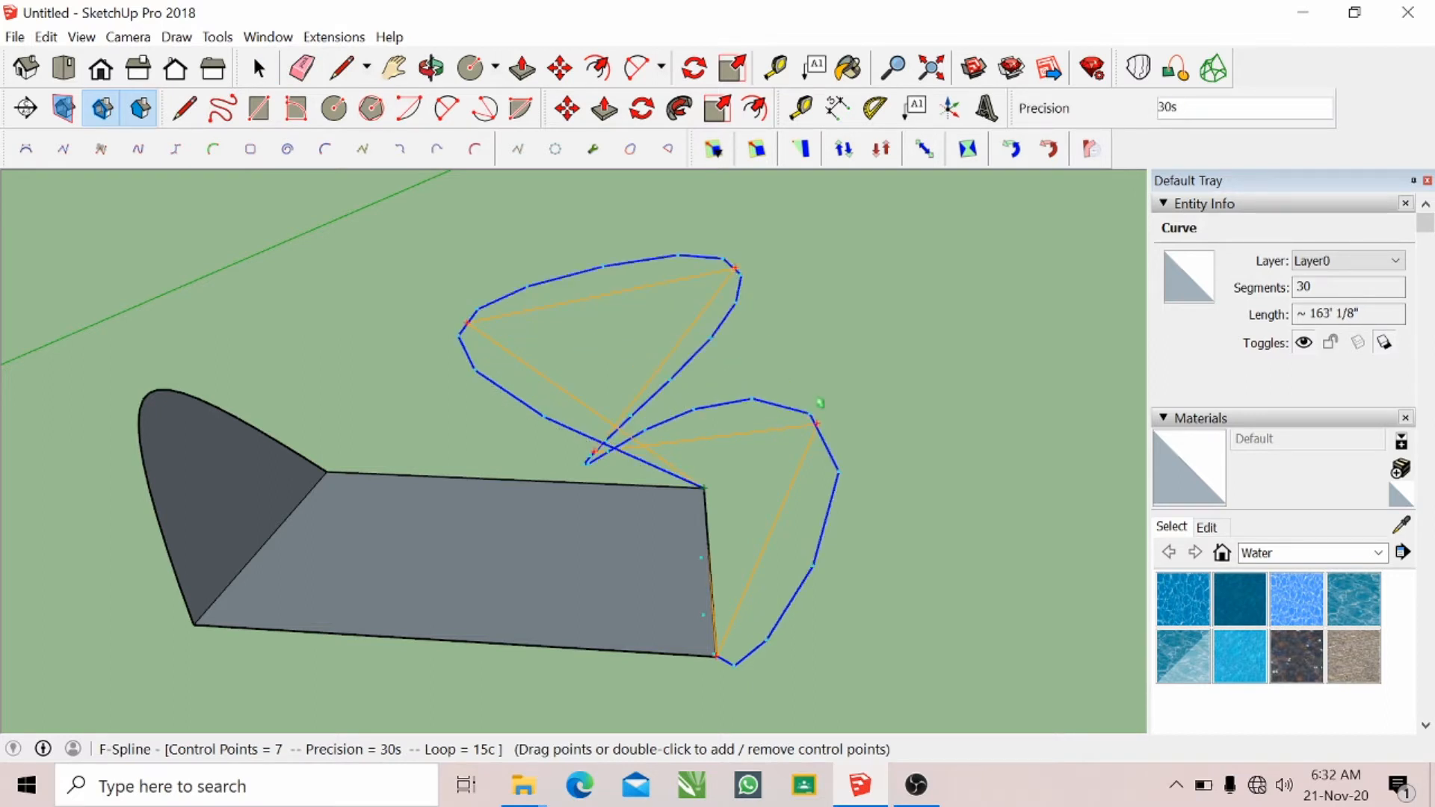
pyautogui.moveTo(816, 423); pyautogui.dragTo(865, 347)
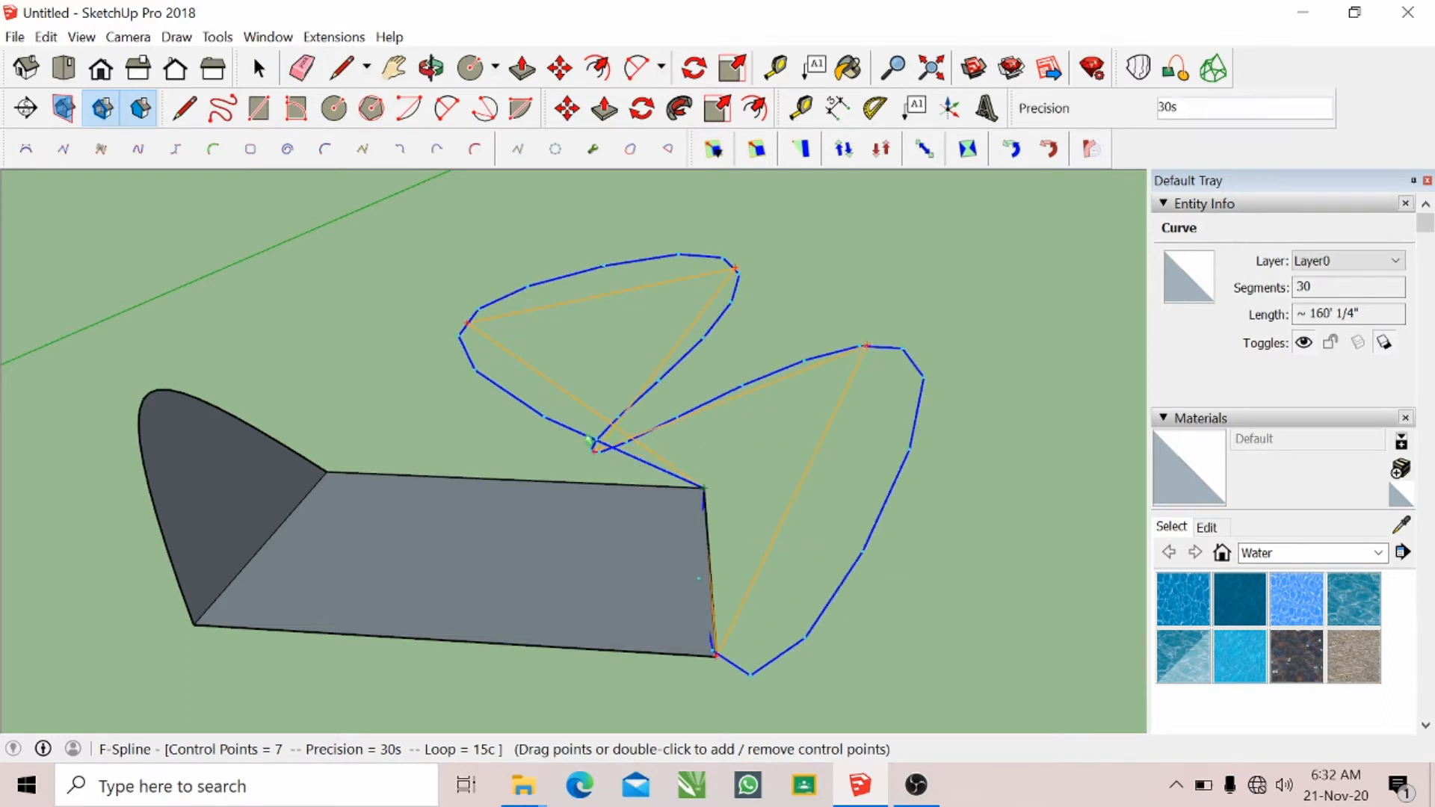
pyautogui.moveTo(599, 446); pyautogui.dragTo(698, 379)
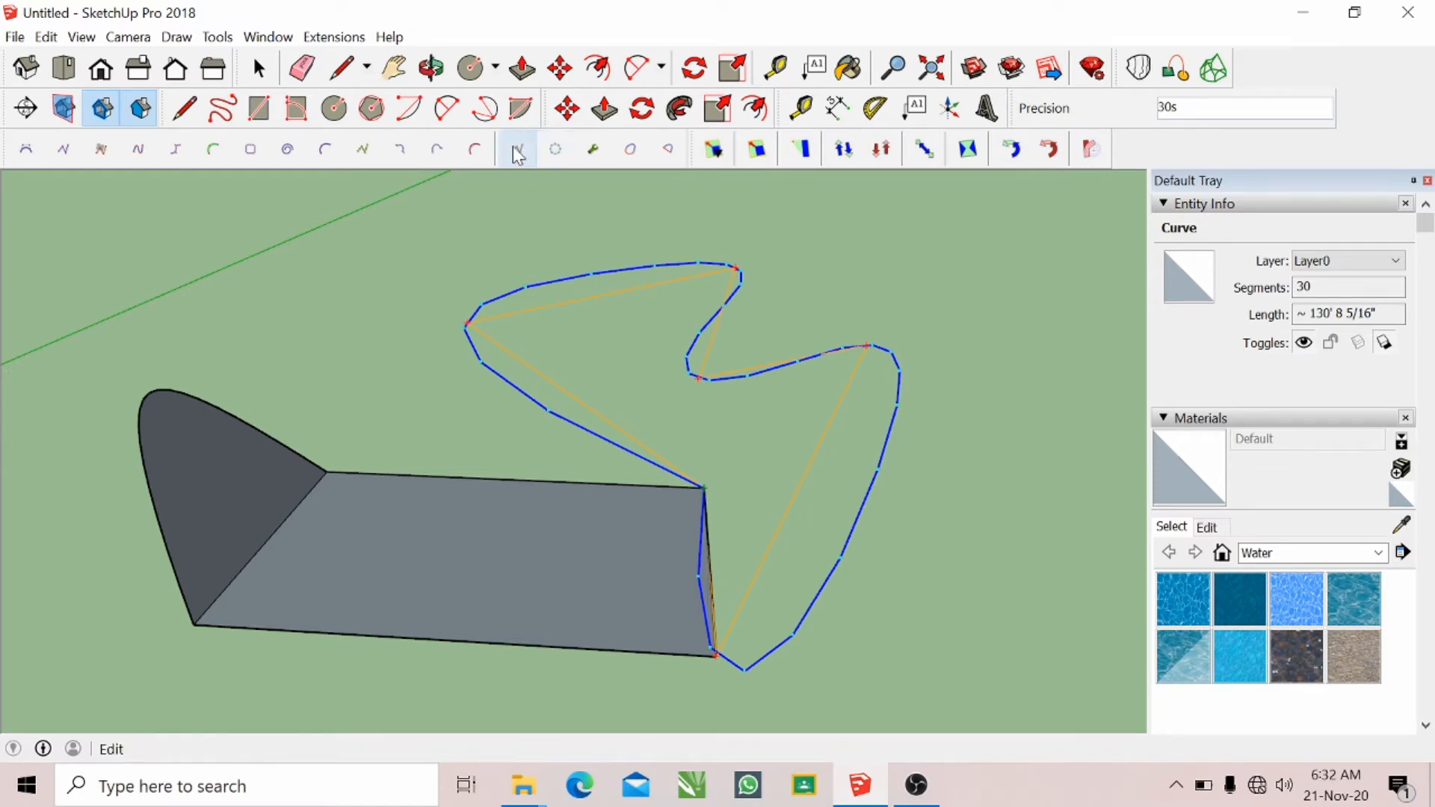
# - Toggle off the F-Spline's vertex marks, finish editing the curve and clear the selection
pyautogui.click(556, 153)
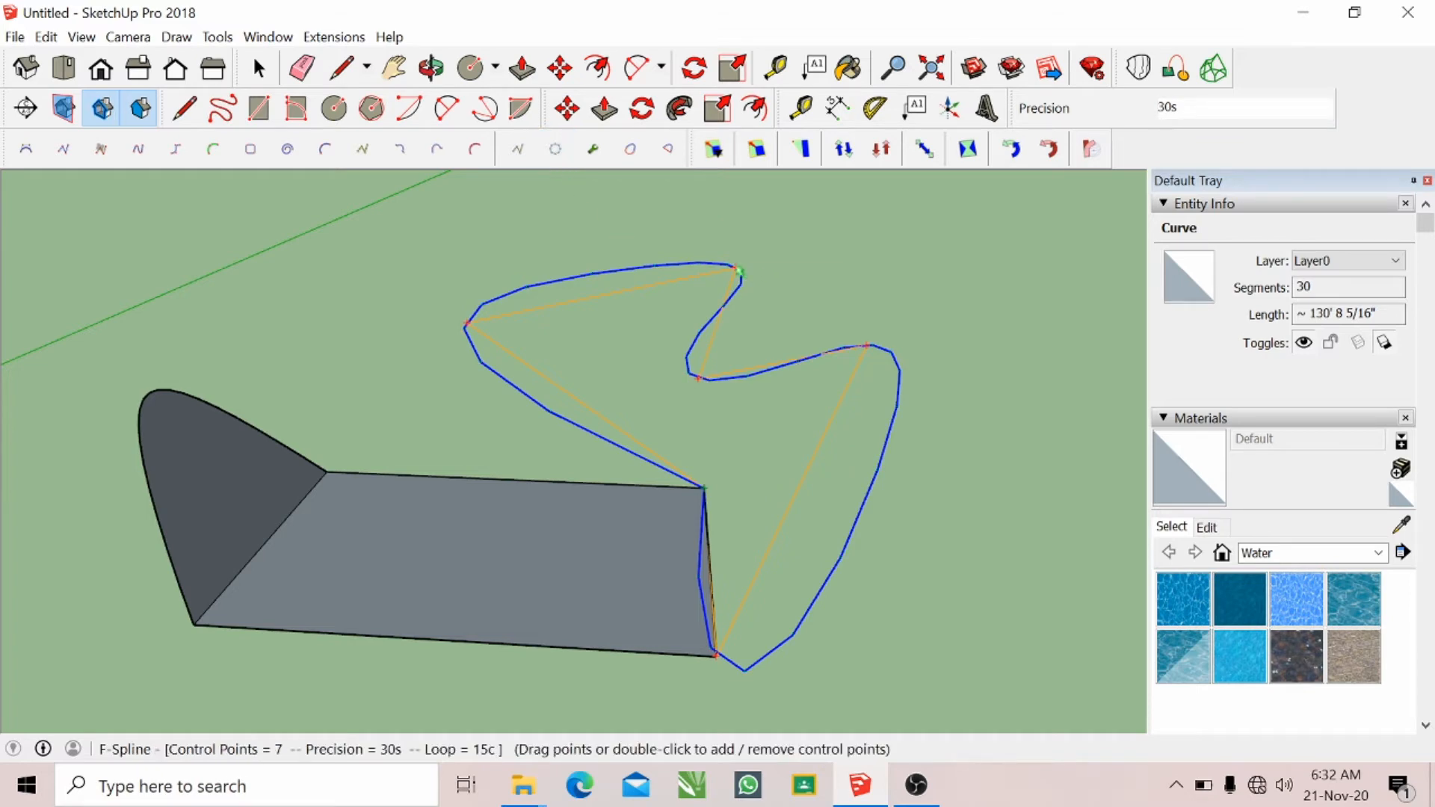
pyautogui.press('space')
pyautogui.click(720, 302)
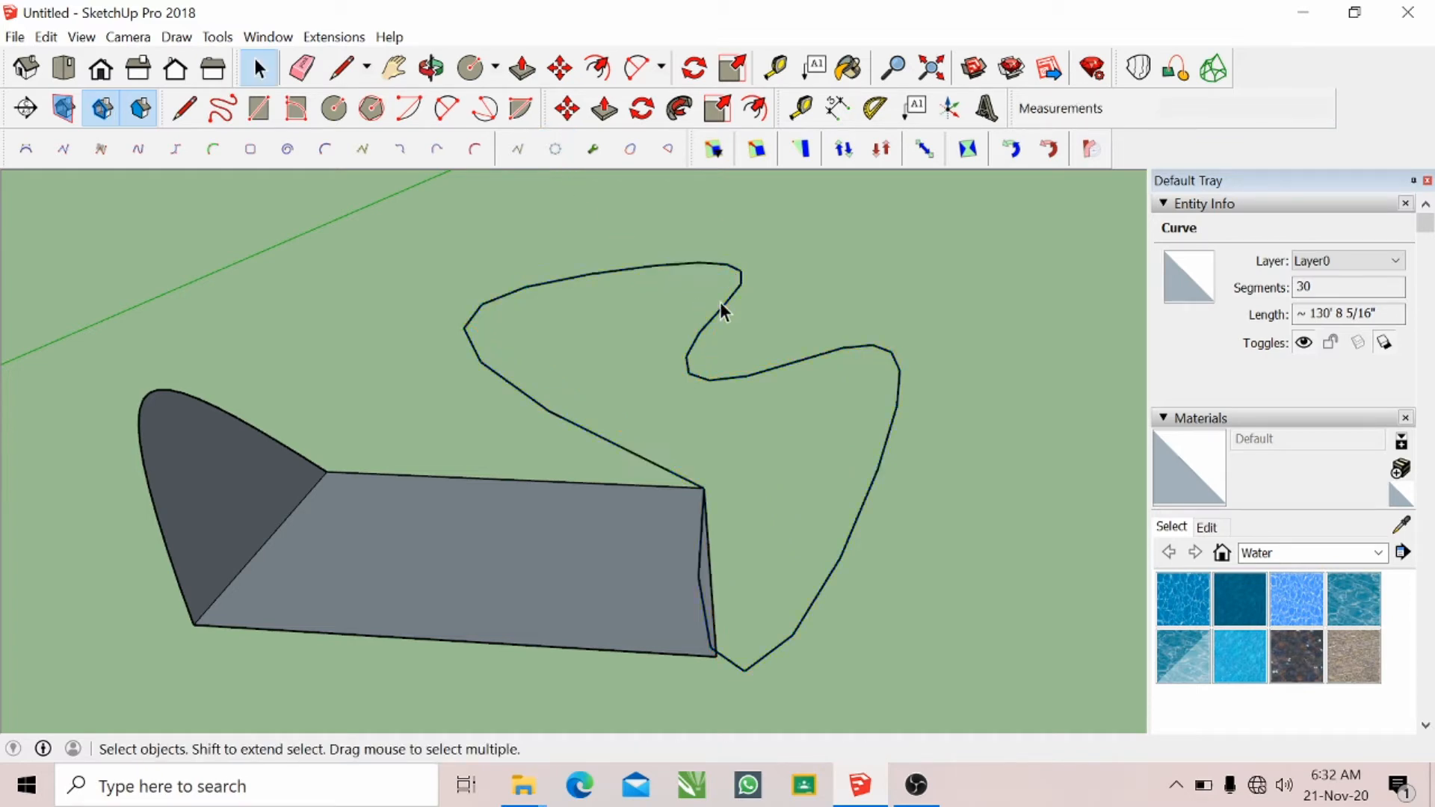
pyautogui.click(708, 322)
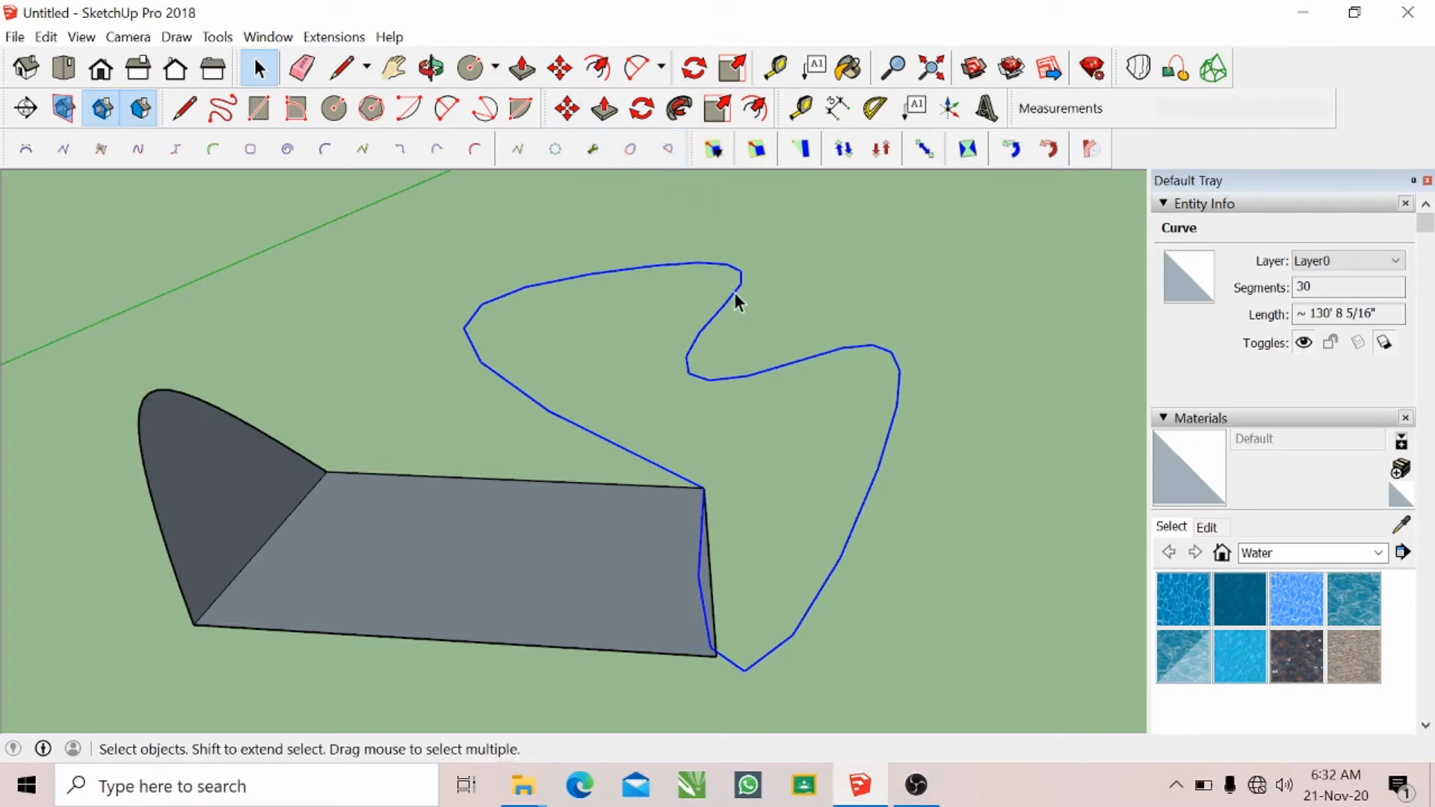
pyautogui.click(632, 222)
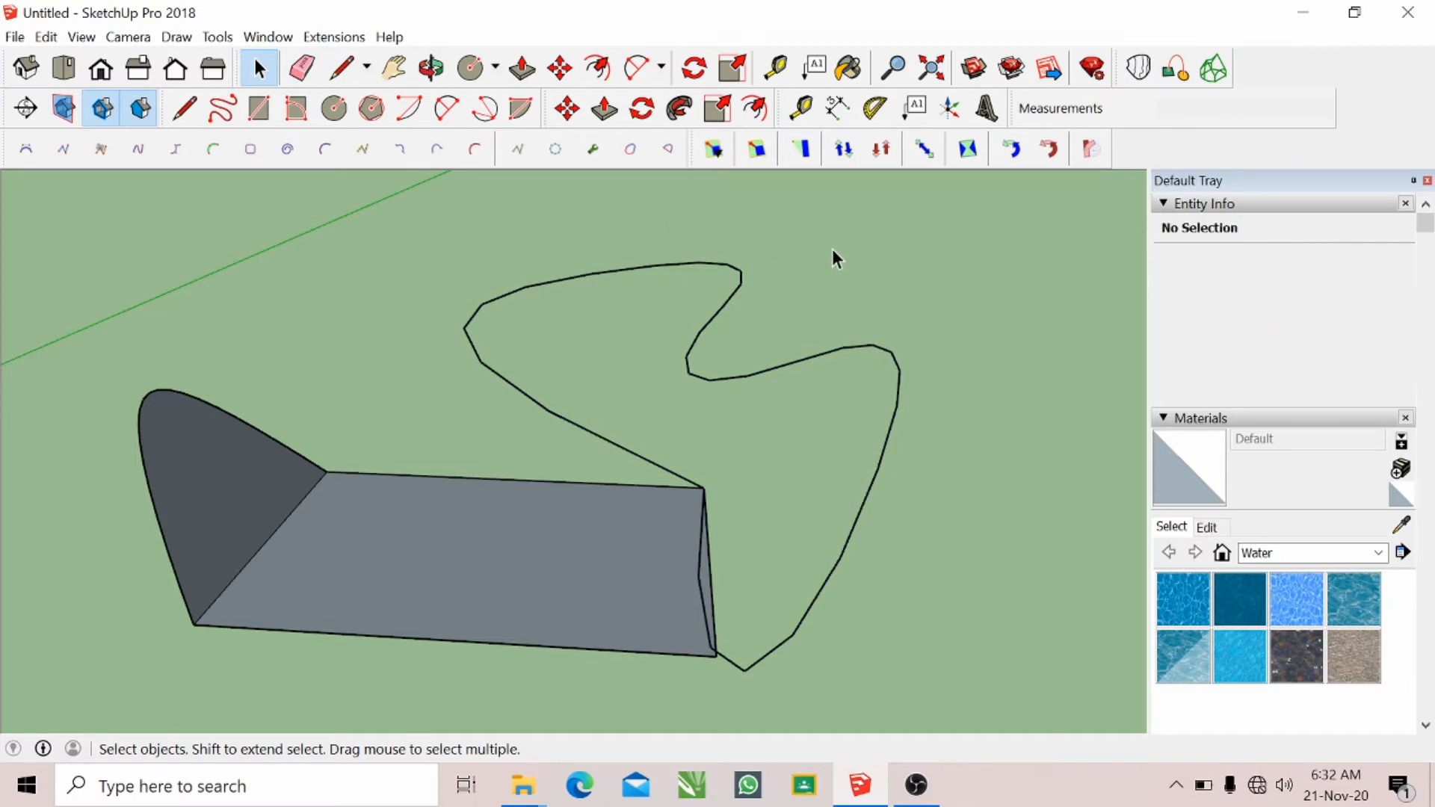
# - Select the arch, rectangle and F-Spline together and delete them
pyautogui.scroll(-5, 557, 277)
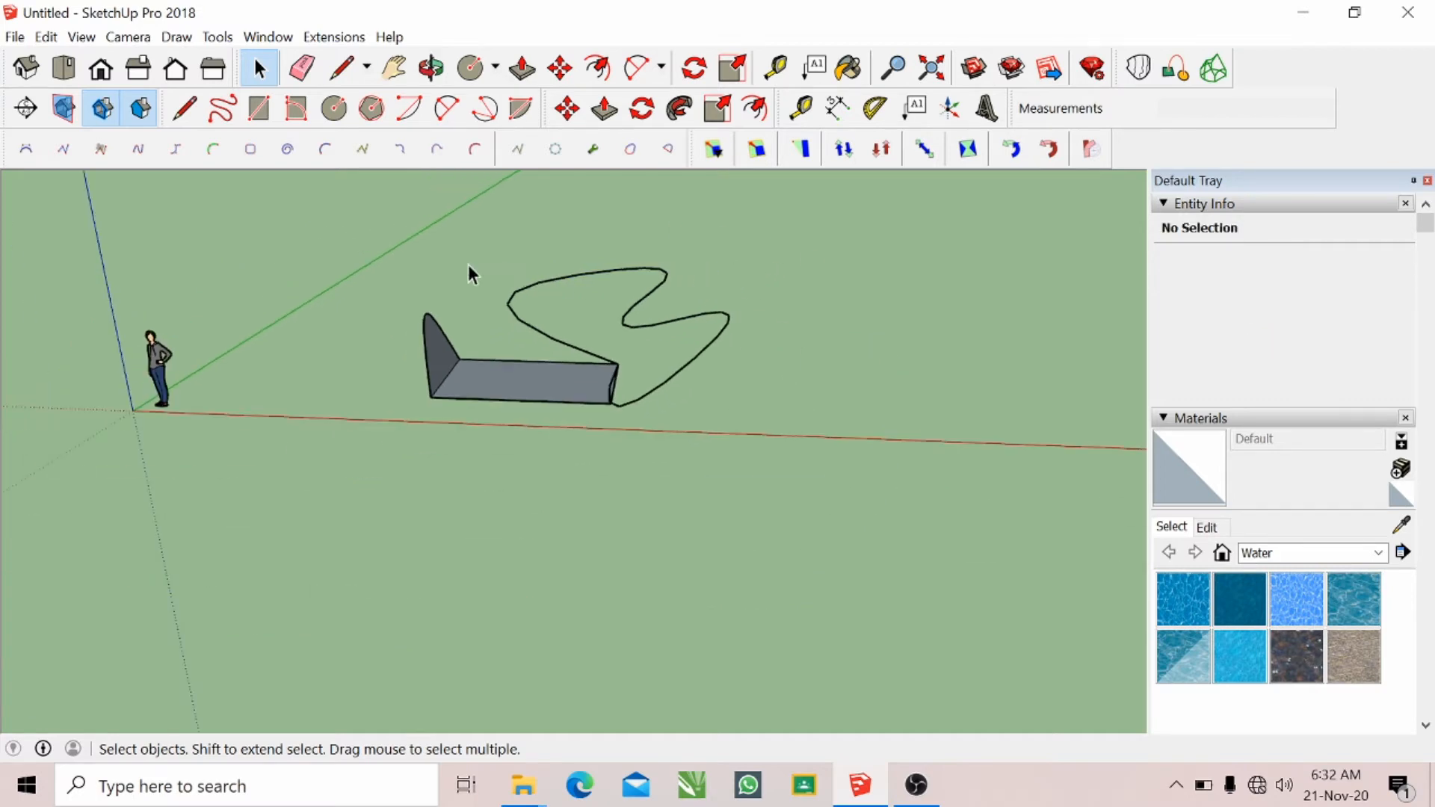
pyautogui.moveTo(344, 248); pyautogui.dragTo(885, 430)
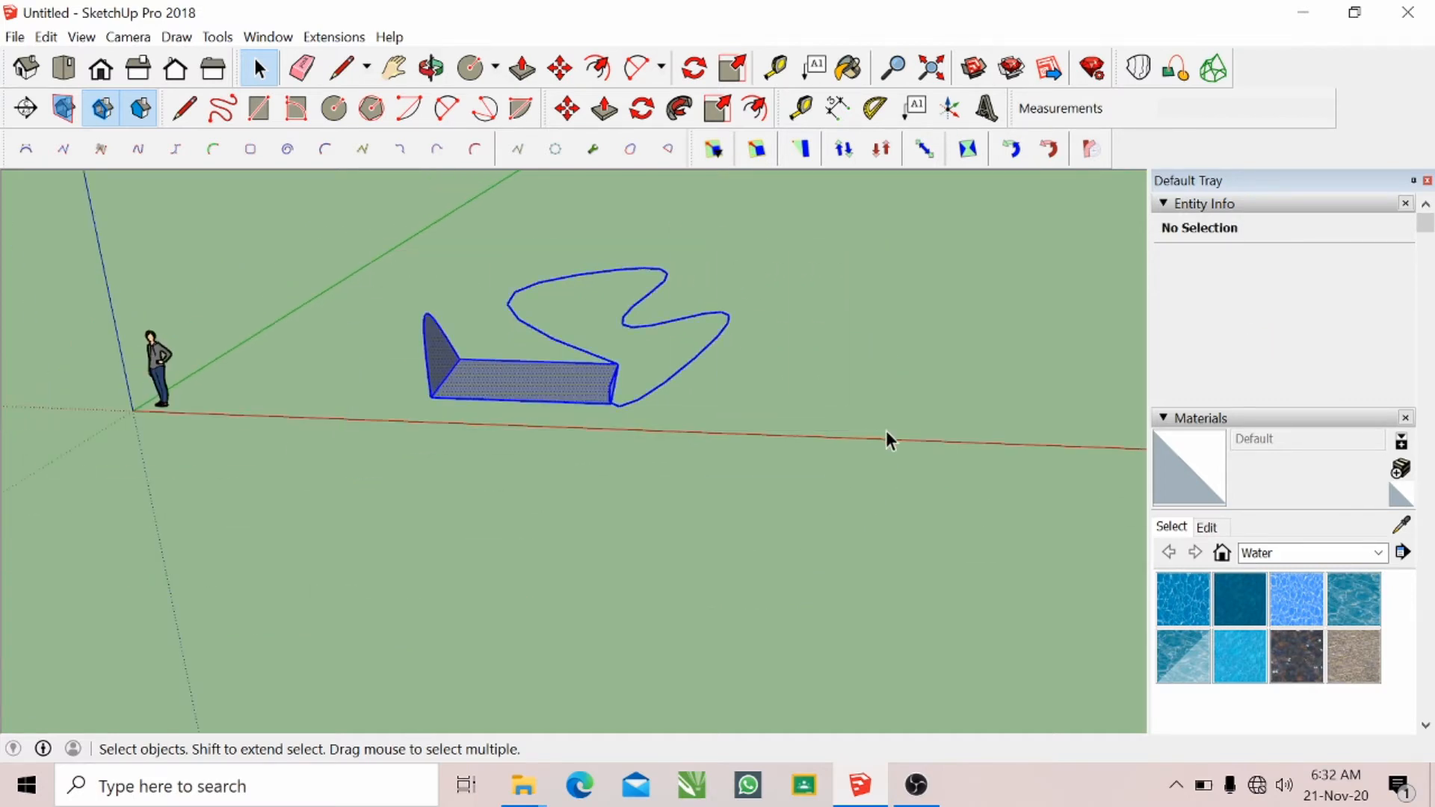
pyautogui.press('Delete')
# - Draw two separate ground rectangles, one about 15' by 13' 11" and one beside it covering about 144.5 ft²
pyautogui.scroll(5, 532, 311)
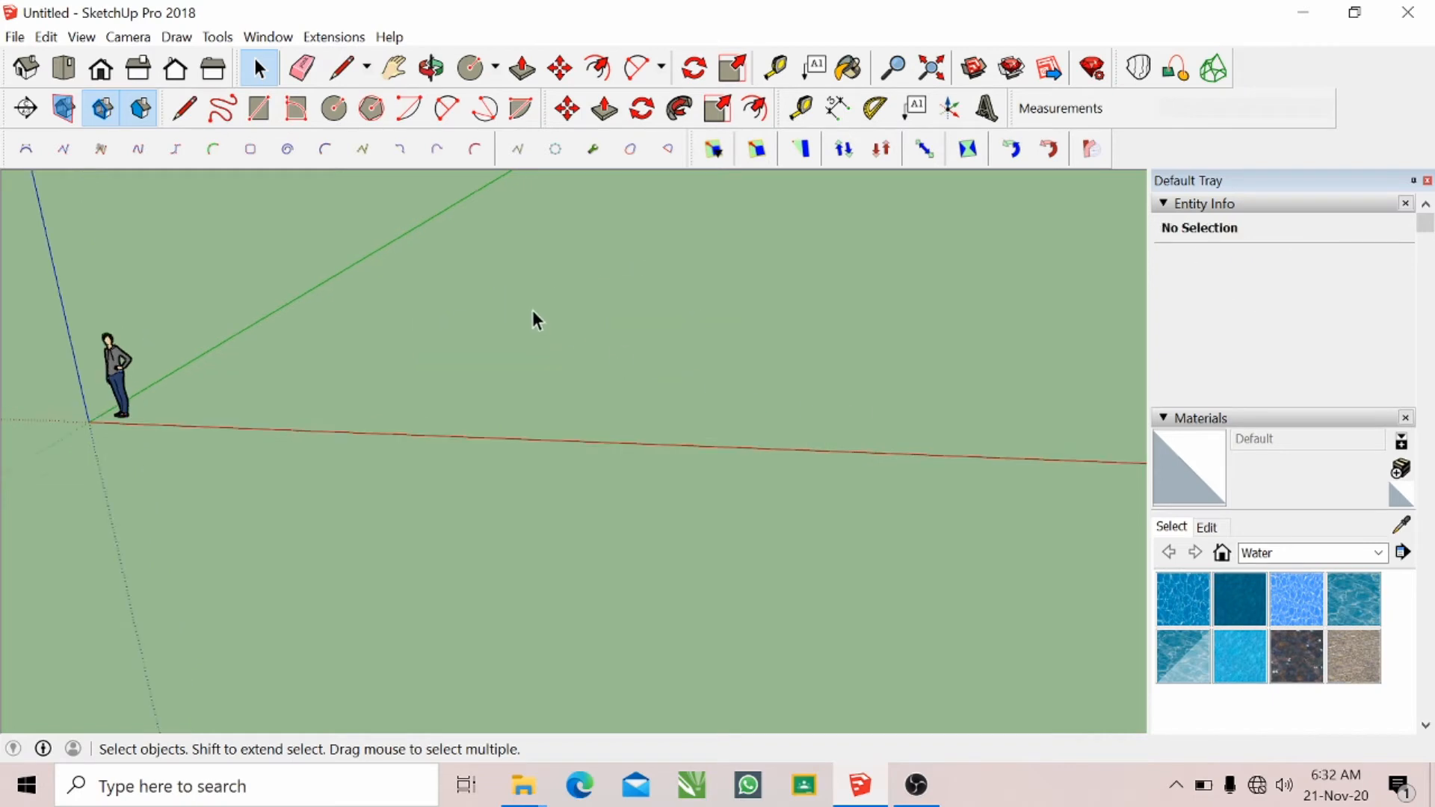
pyautogui.click(259, 109)
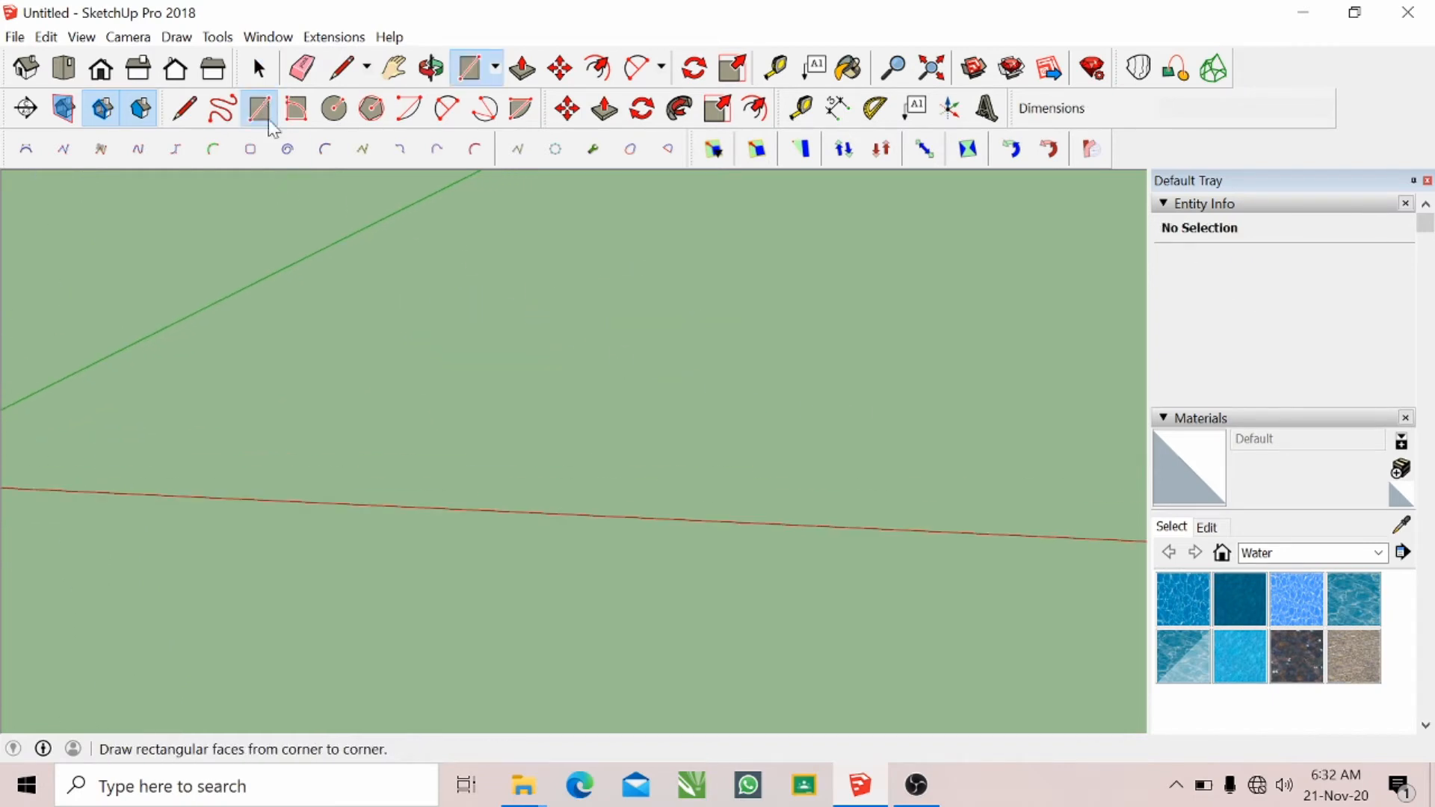
pyautogui.click(444, 338)
pyautogui.click(681, 423)
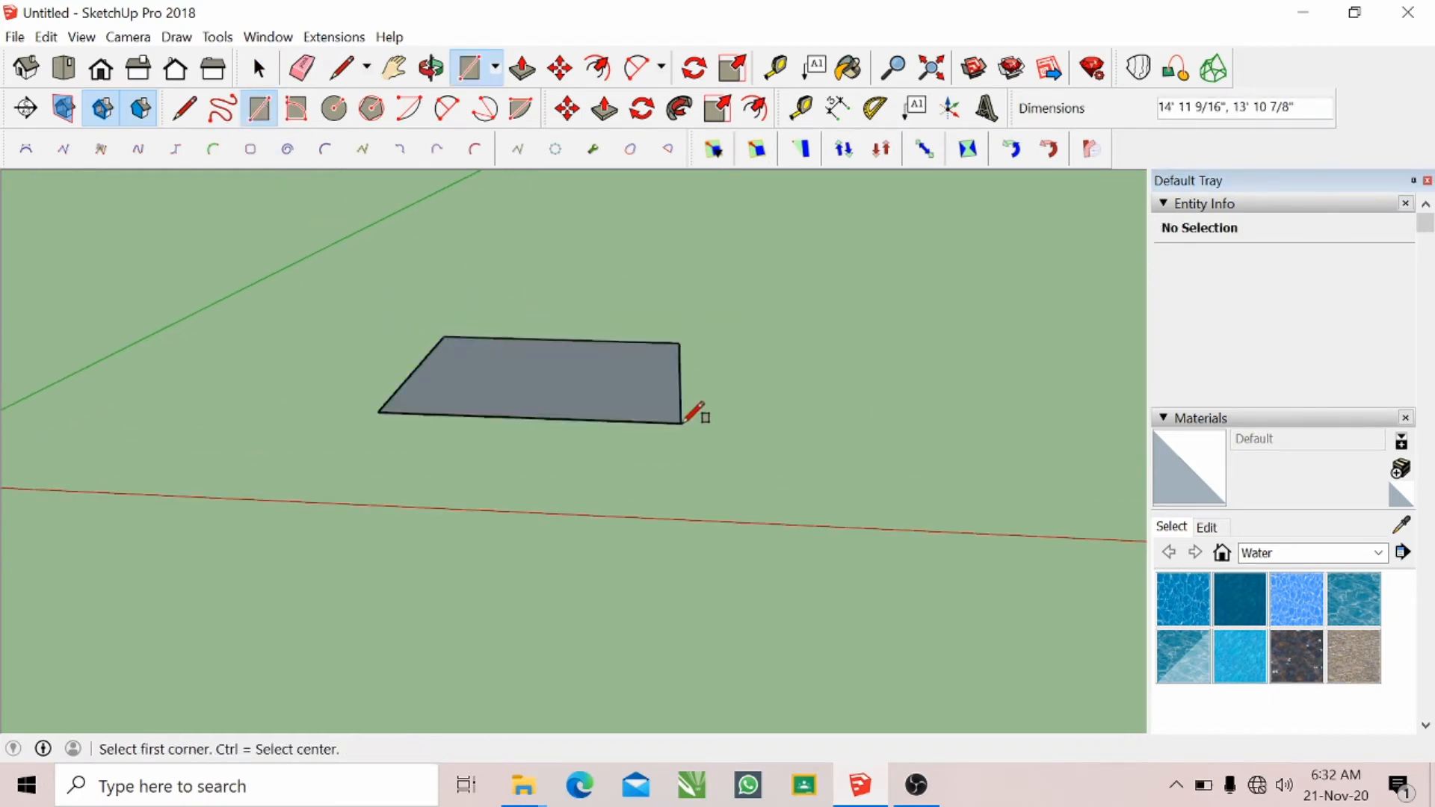
pyautogui.click(786, 339)
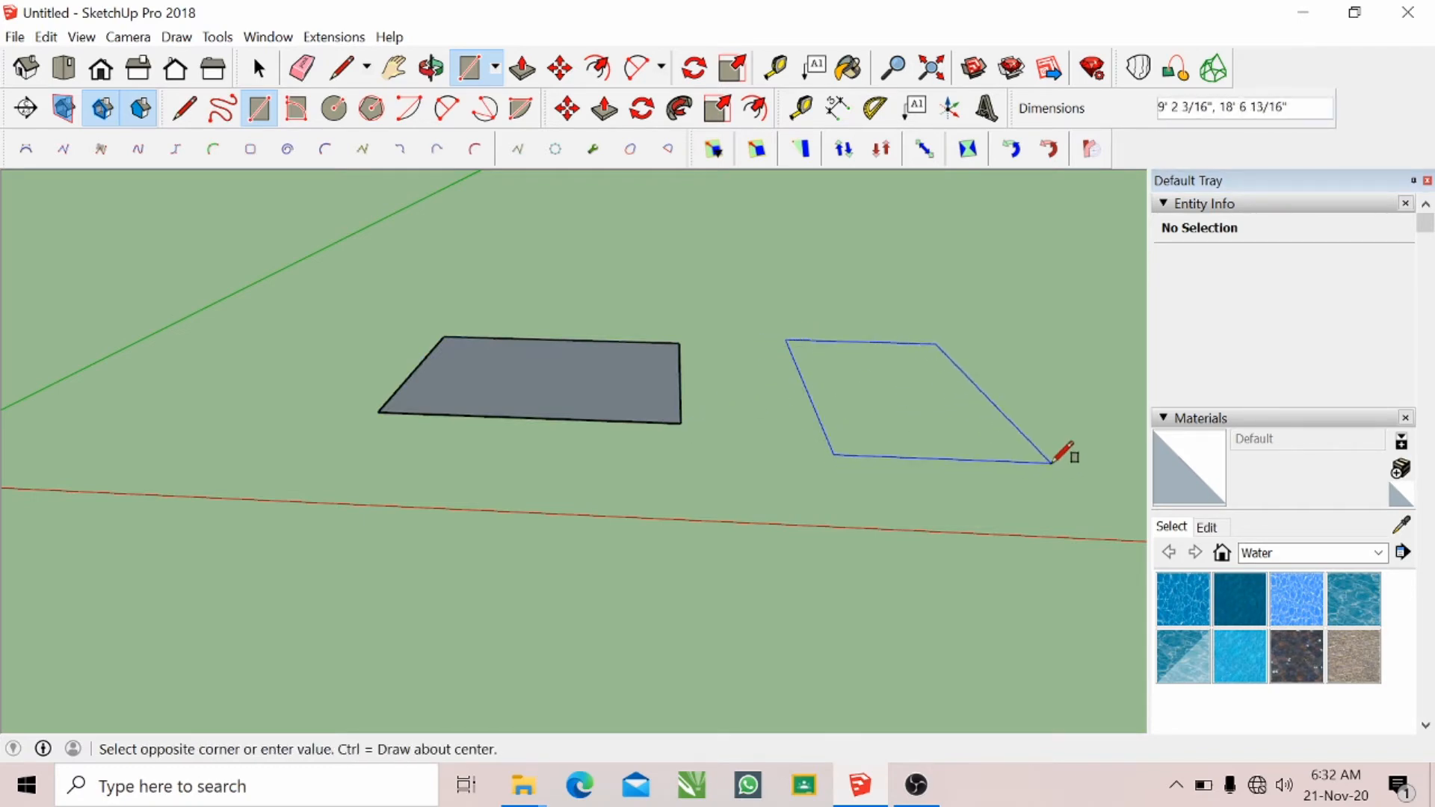
pyautogui.click(1016, 461)
# - Push/Pull the larger rectangle up about 3' 3 1/2" and the smaller one up about 3' 3"
pyautogui.click(522, 68)
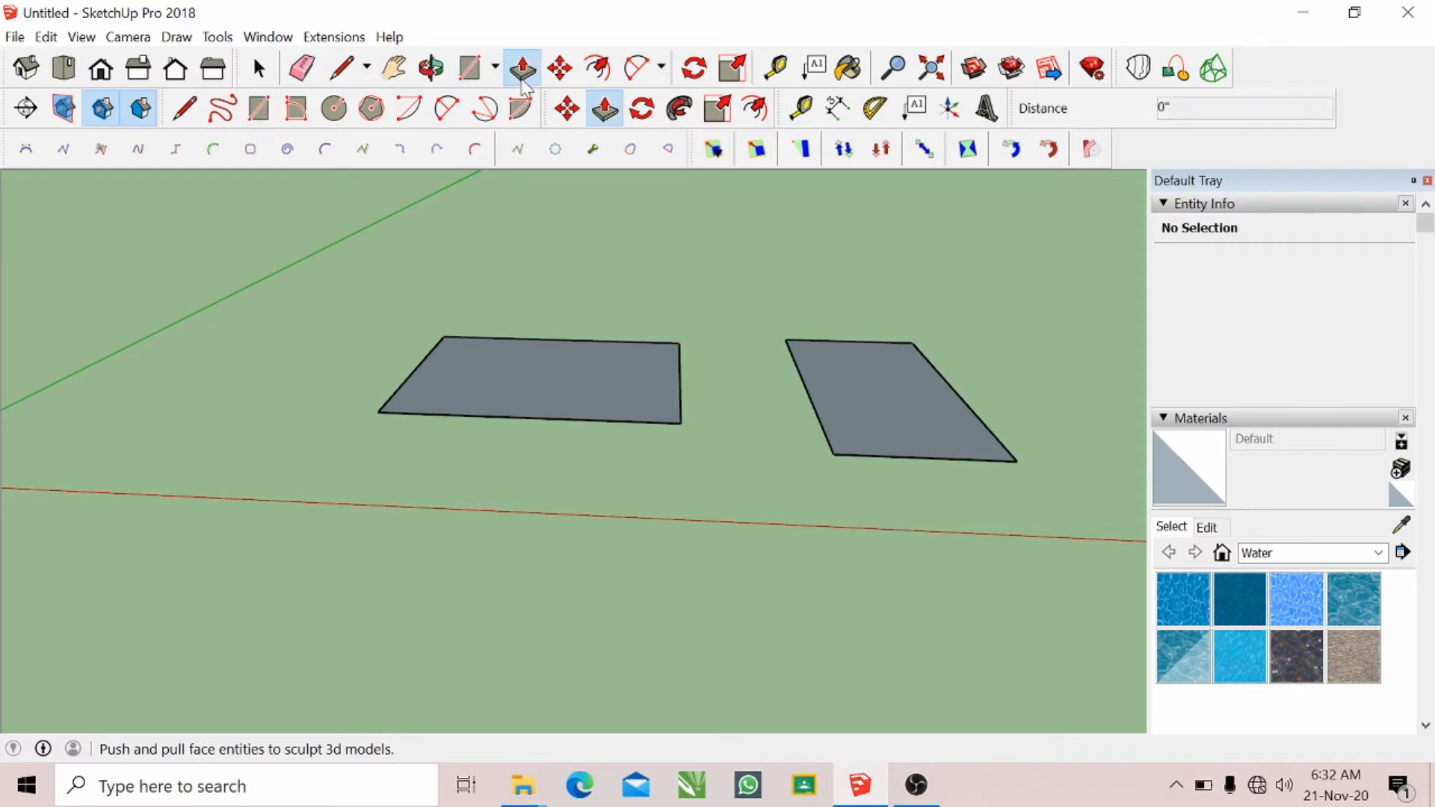
pyautogui.click(574, 378)
pyautogui.click(570, 330)
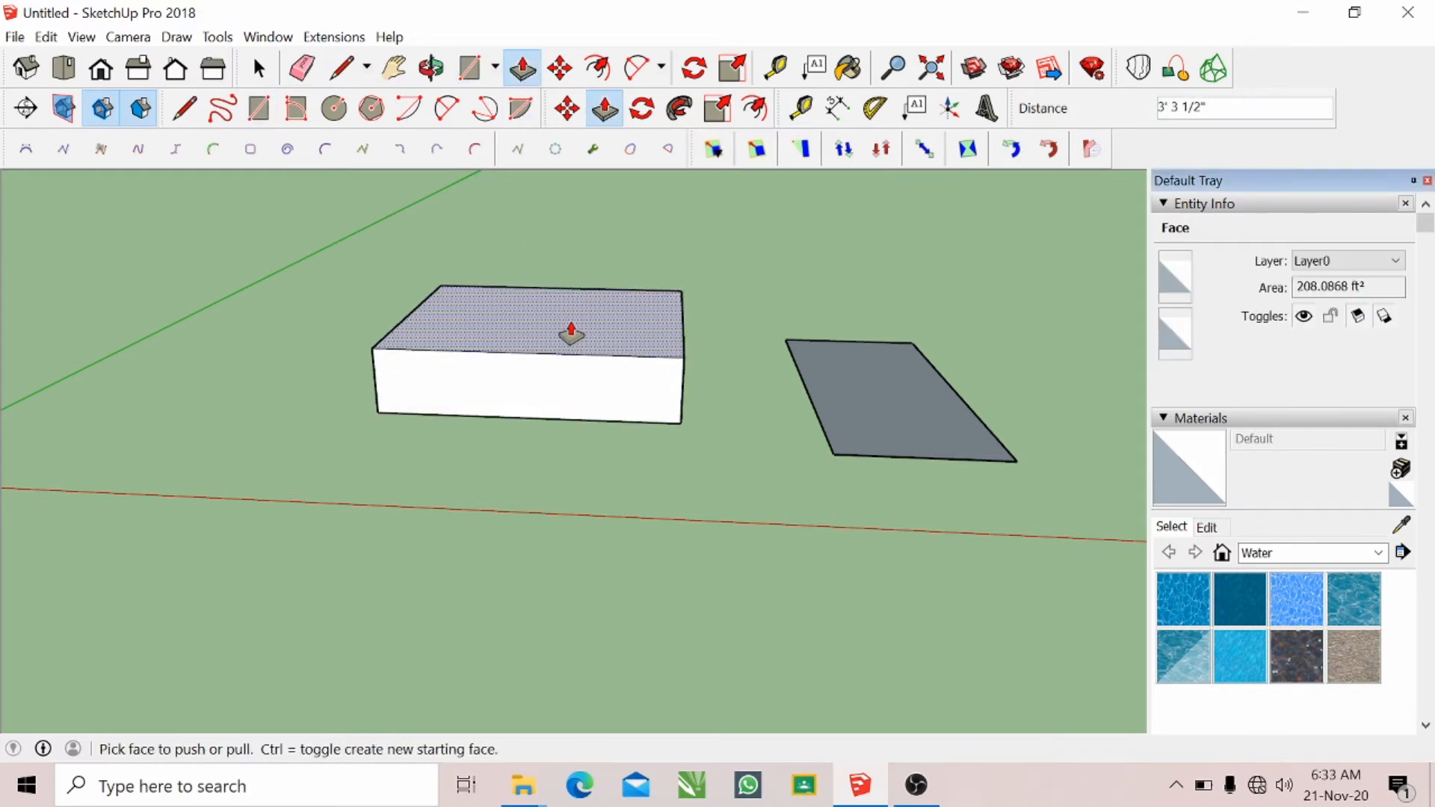
pyautogui.click(894, 384)
pyautogui.click(881, 321)
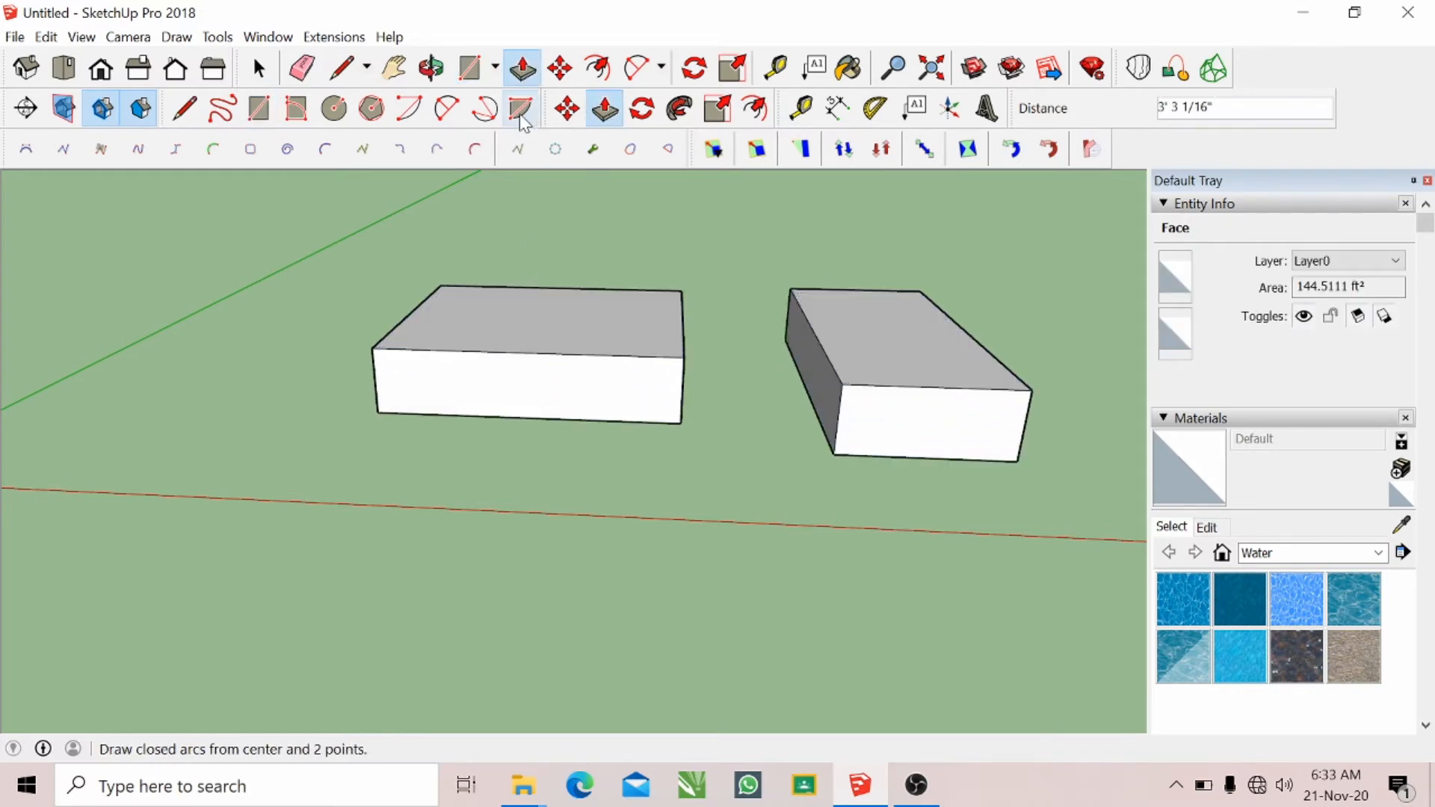
# - Select the entire larger box and look over the list of FredoScale tools, closing it again
pyautogui.click(275, 75)
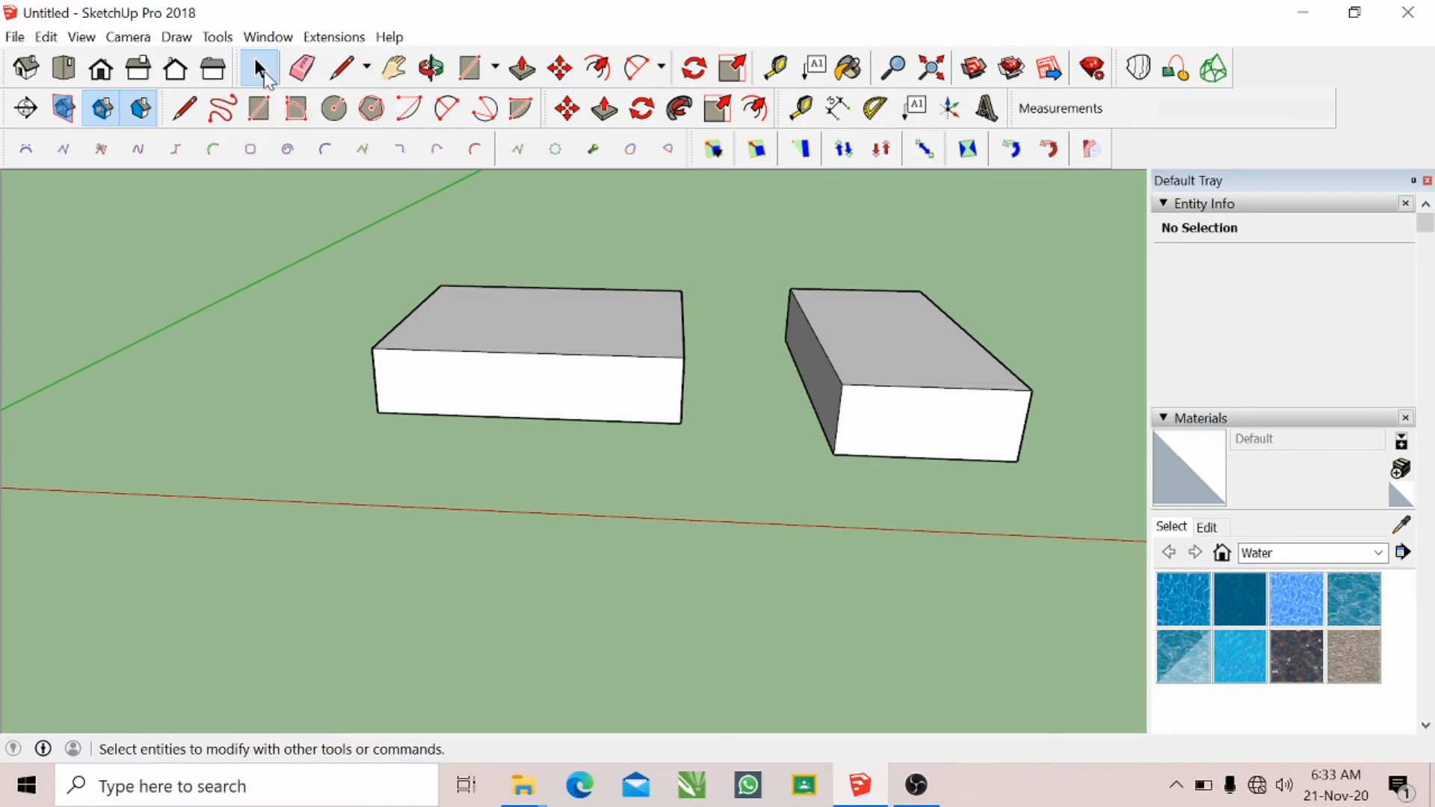
pyautogui.tripleClick(506, 315)
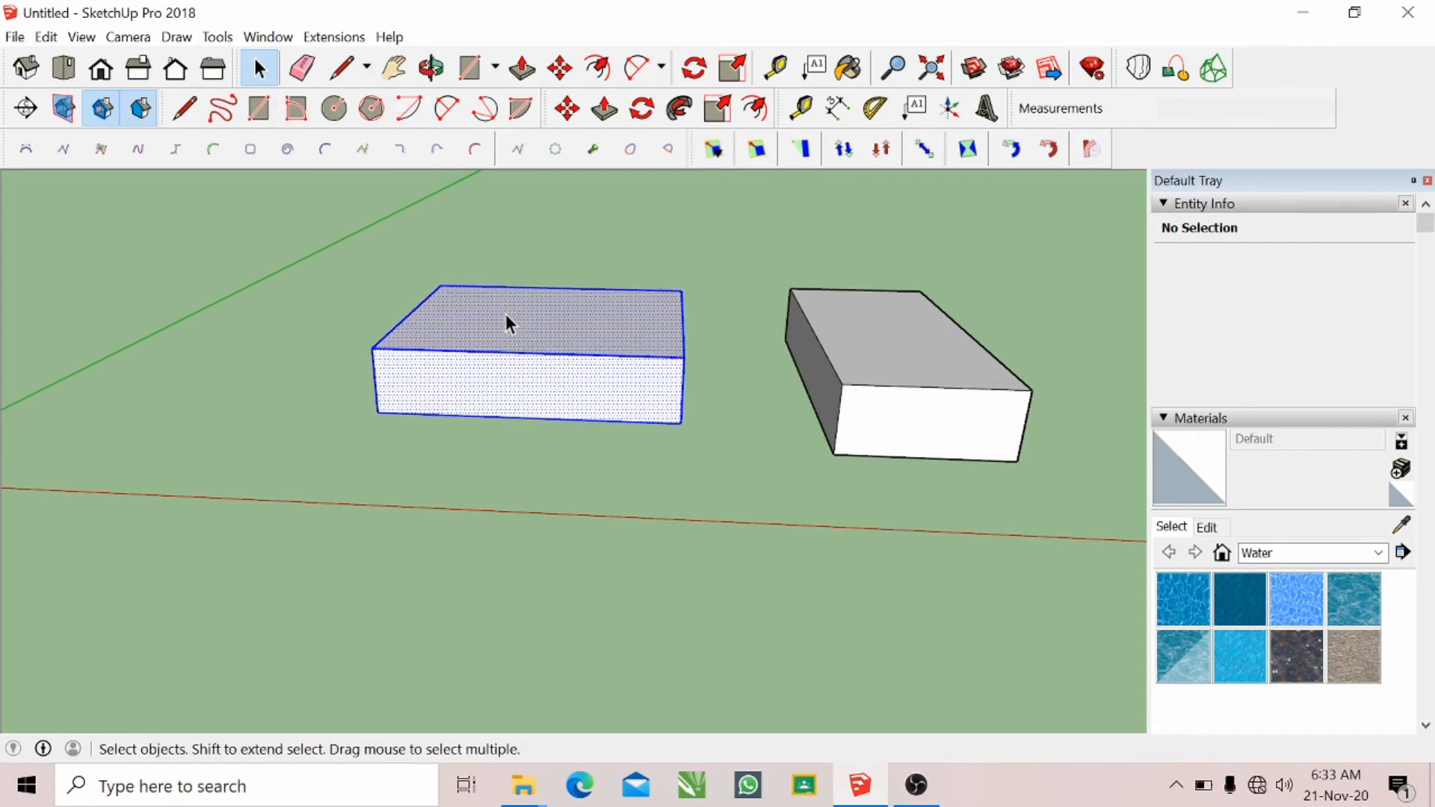
pyautogui.click(722, 160)
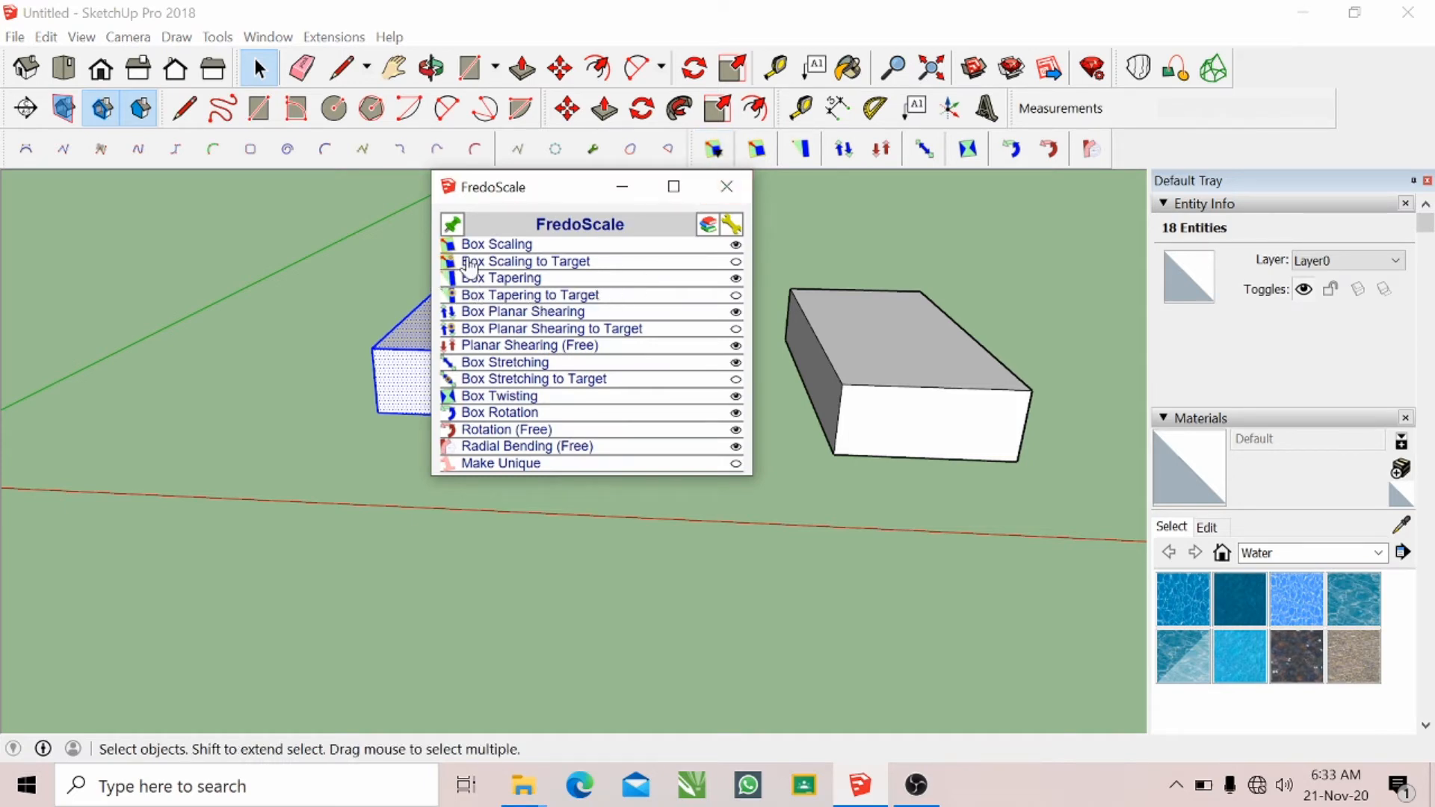
pyautogui.click(726, 192)
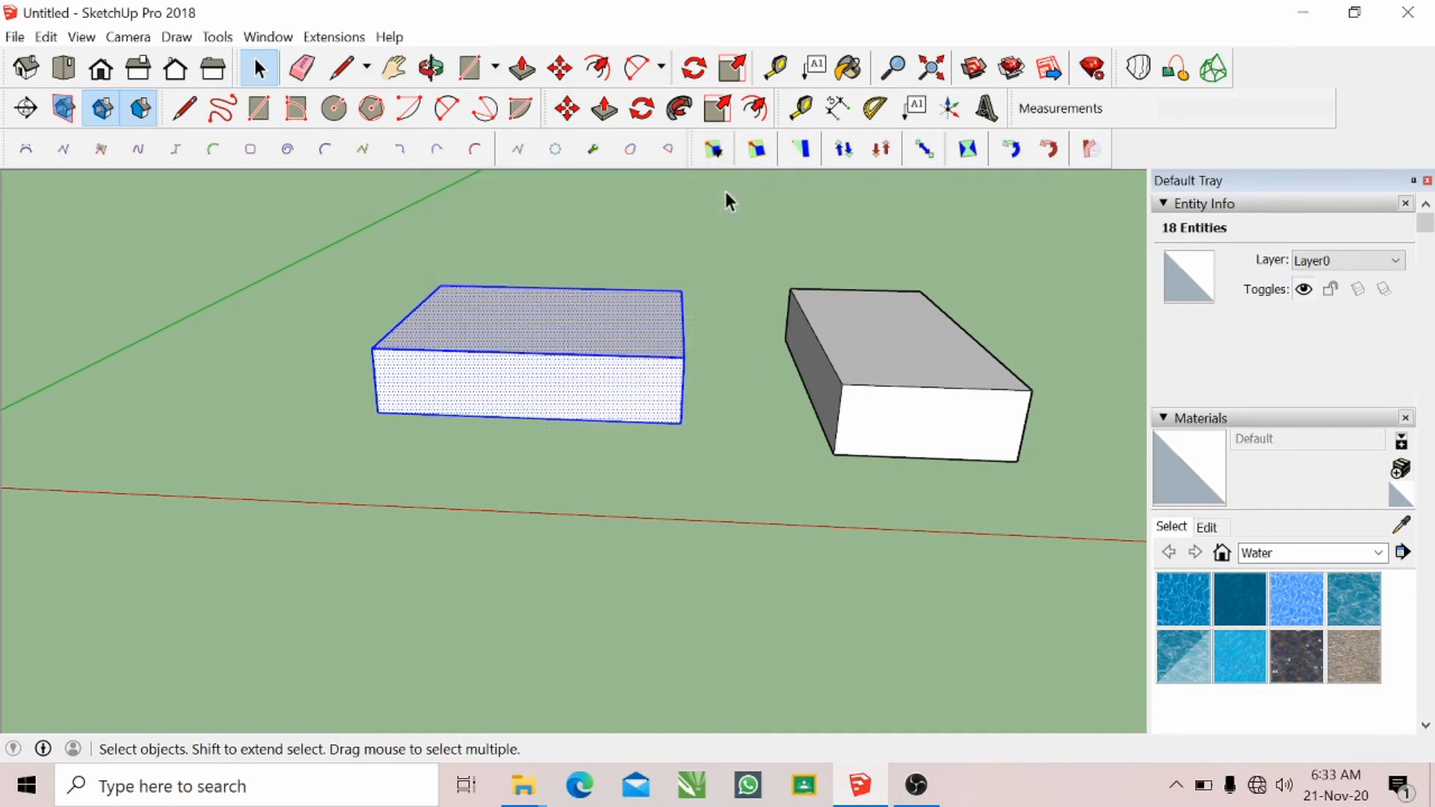
# - Enlarge the selected box uniformly with Box Scaling from its far upper corner to about 18' by 16' 9" by 3' 11 1/2"
pyautogui.click(756, 150)
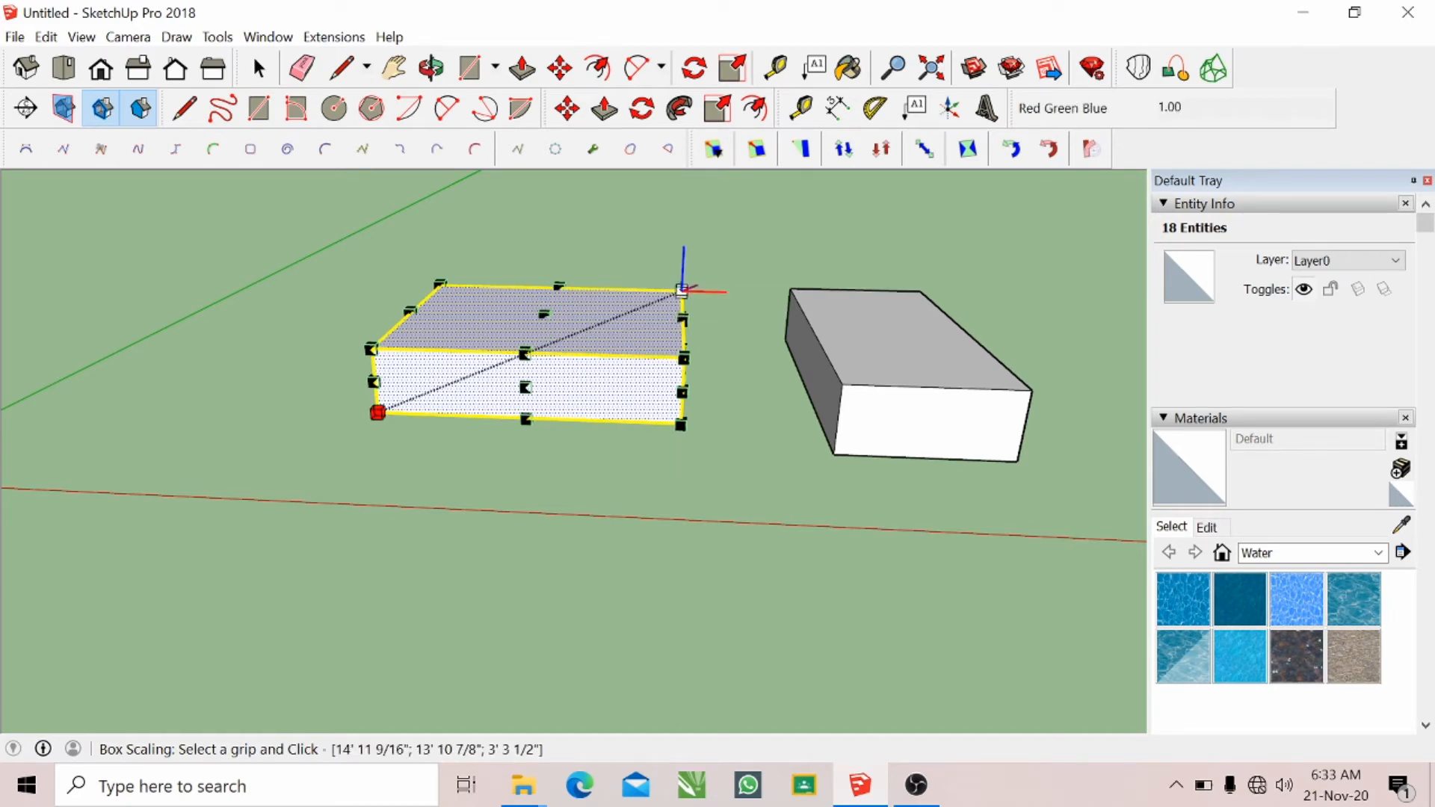
pyautogui.moveTo(682, 289); pyautogui.dragTo(732, 265)
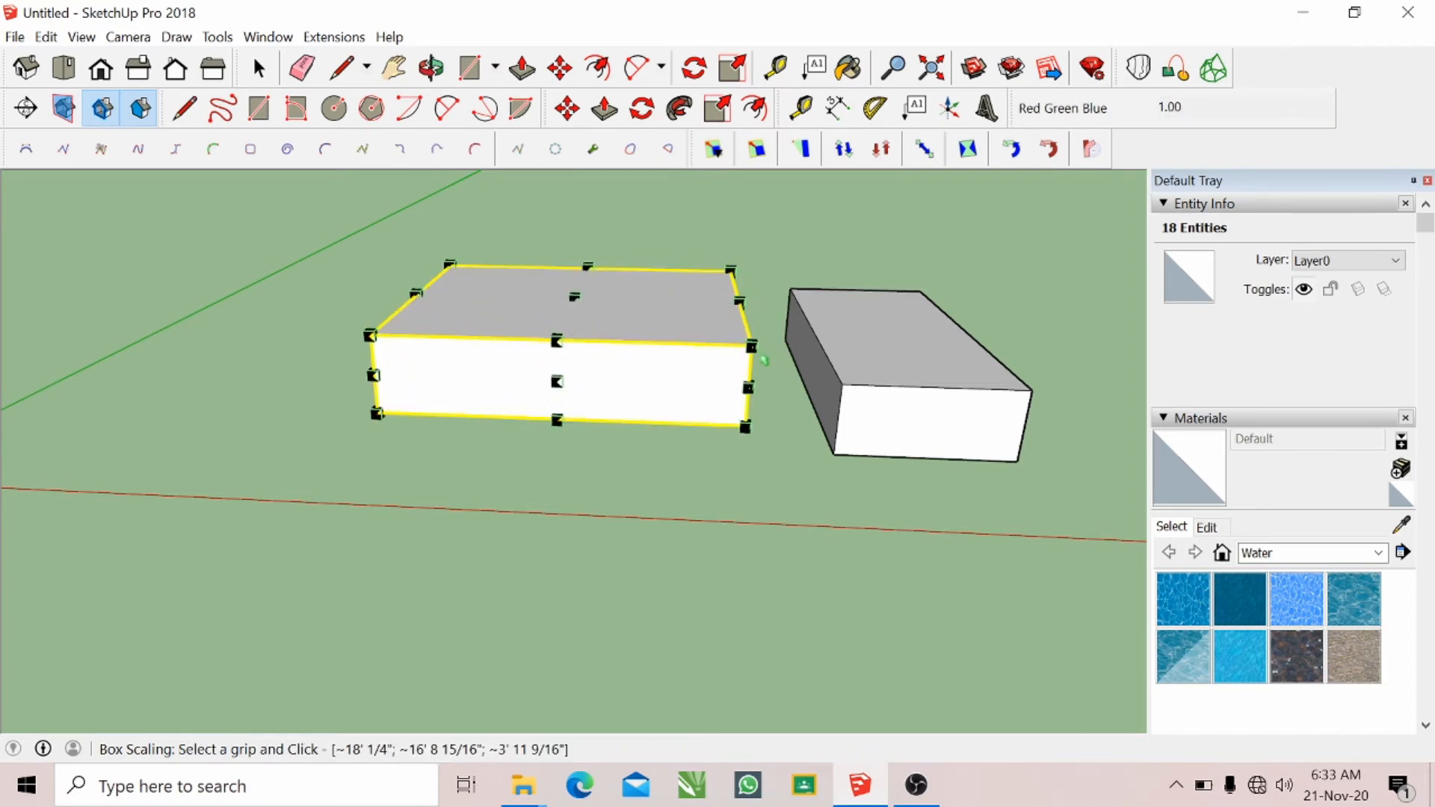
pyautogui.moveTo(751, 346); pyautogui.dragTo(762, 402)
pyautogui.click(732, 68)
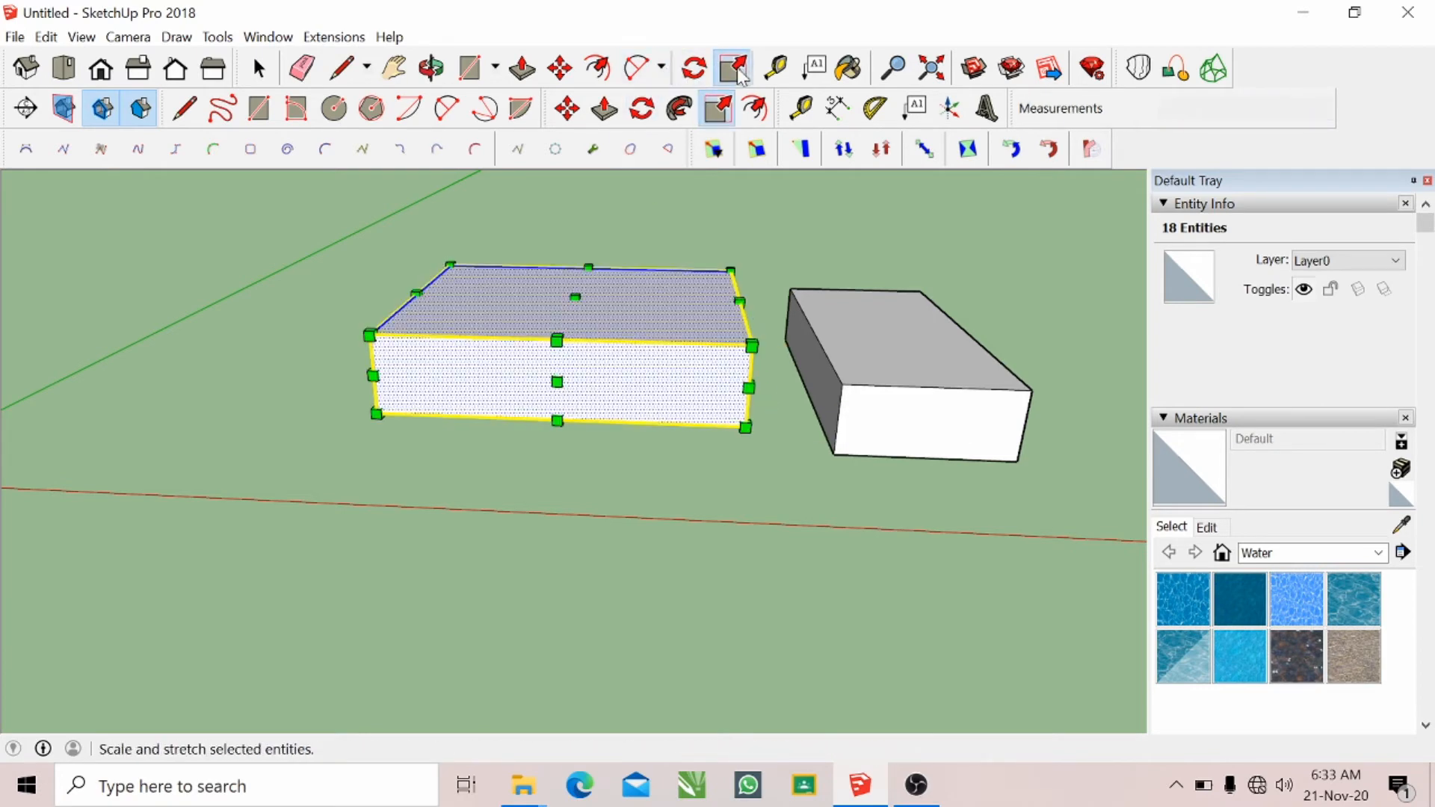
pyautogui.moveTo(751, 346)
pyautogui.mouseDown()
pyautogui.moveTo(480, 331)
pyautogui.moveTo(752, 344)
pyautogui.mouseUp()
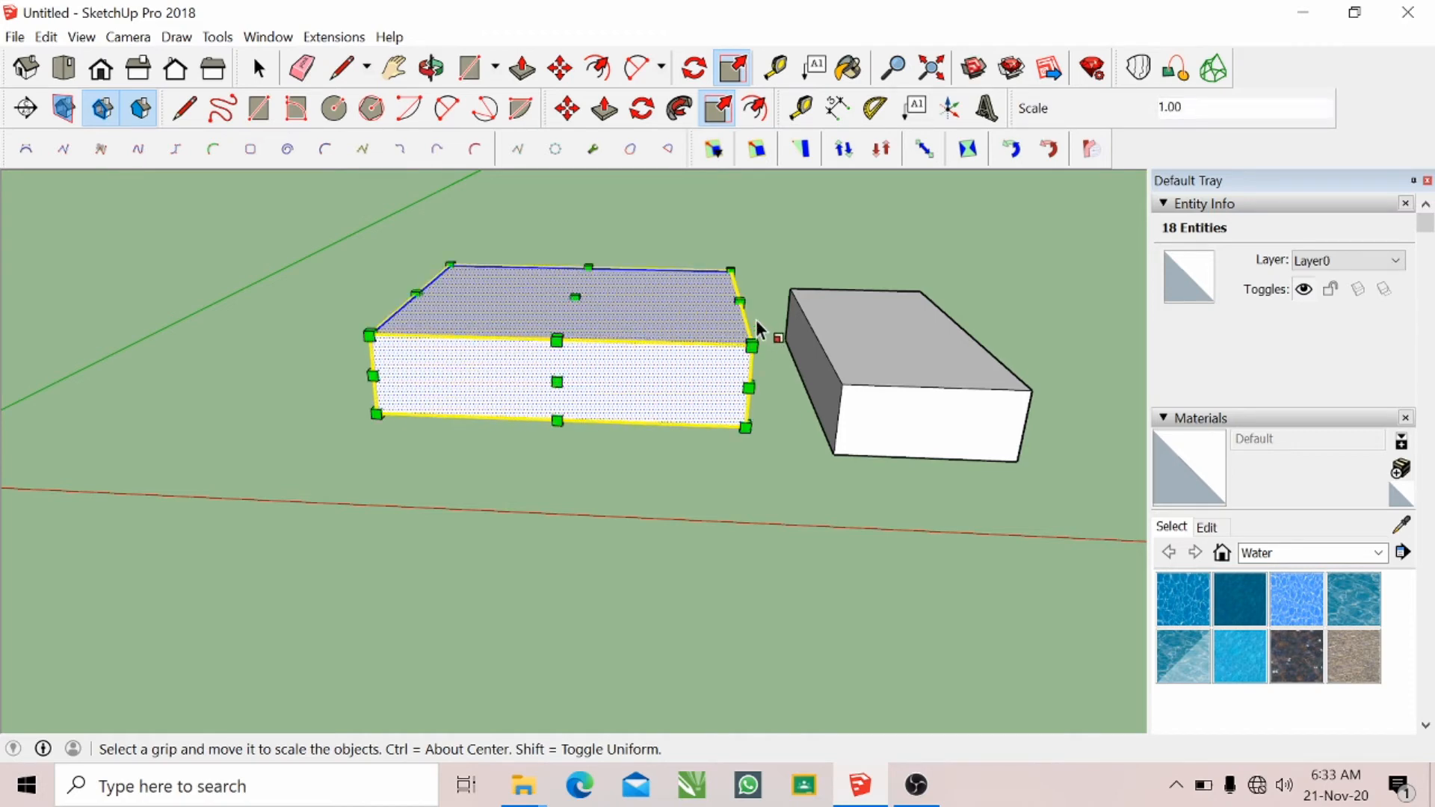
pyautogui.click(804, 149)
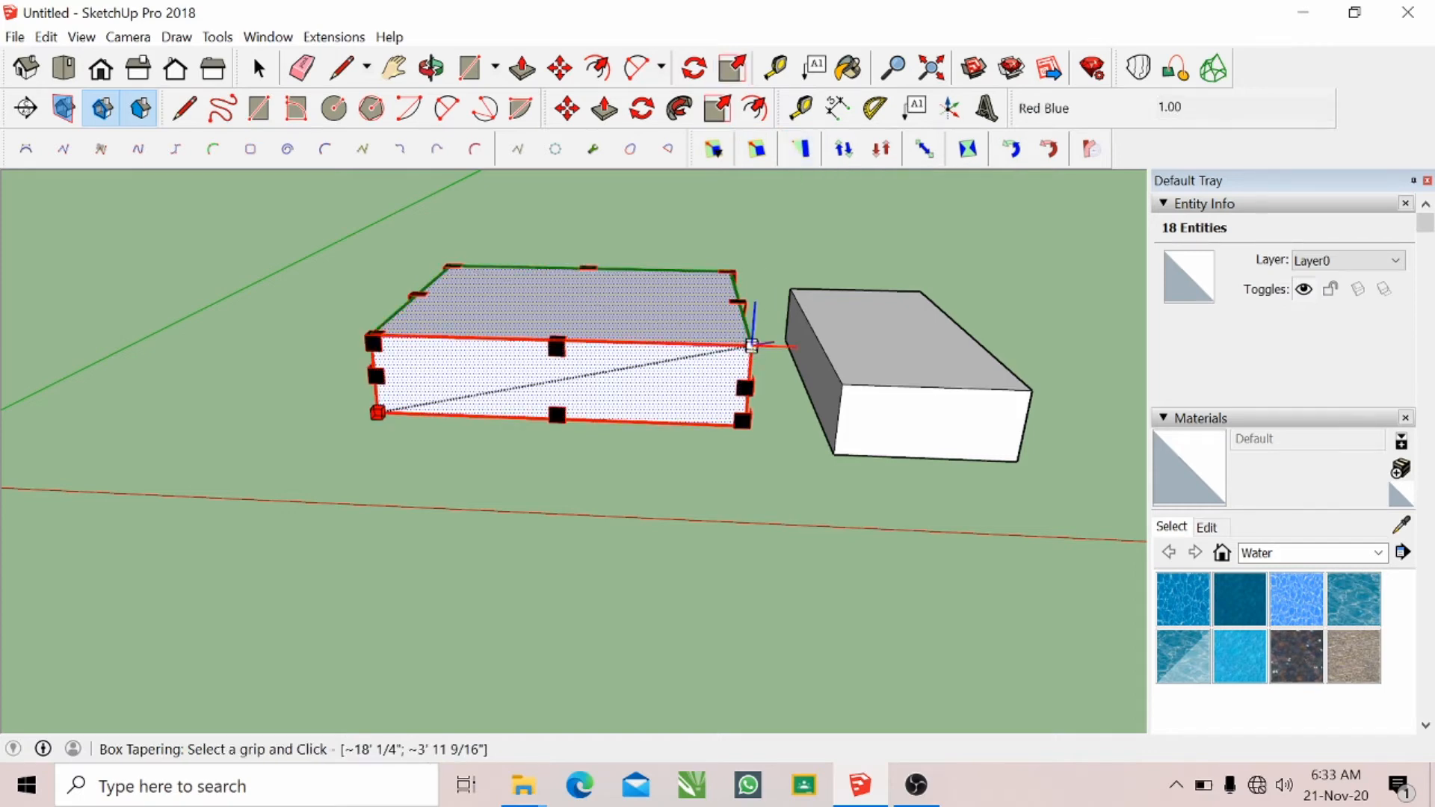
pyautogui.click(749, 347)
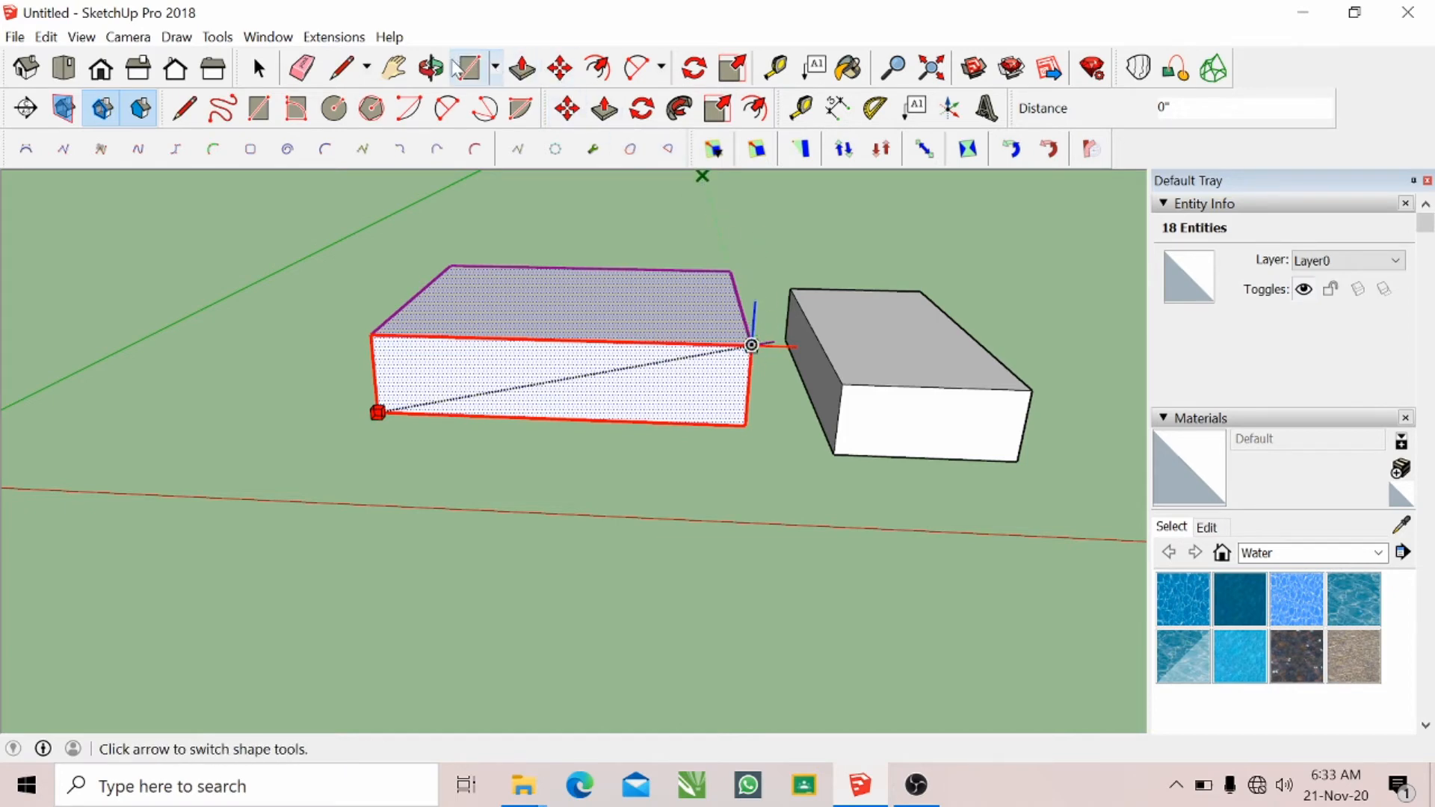
# - Taper the selected larger box with Box Tapering by lowering the middle of its near face's upper edge
pyautogui.click(431, 69)
pyautogui.moveTo(544, 255); pyautogui.dragTo(724, 302)
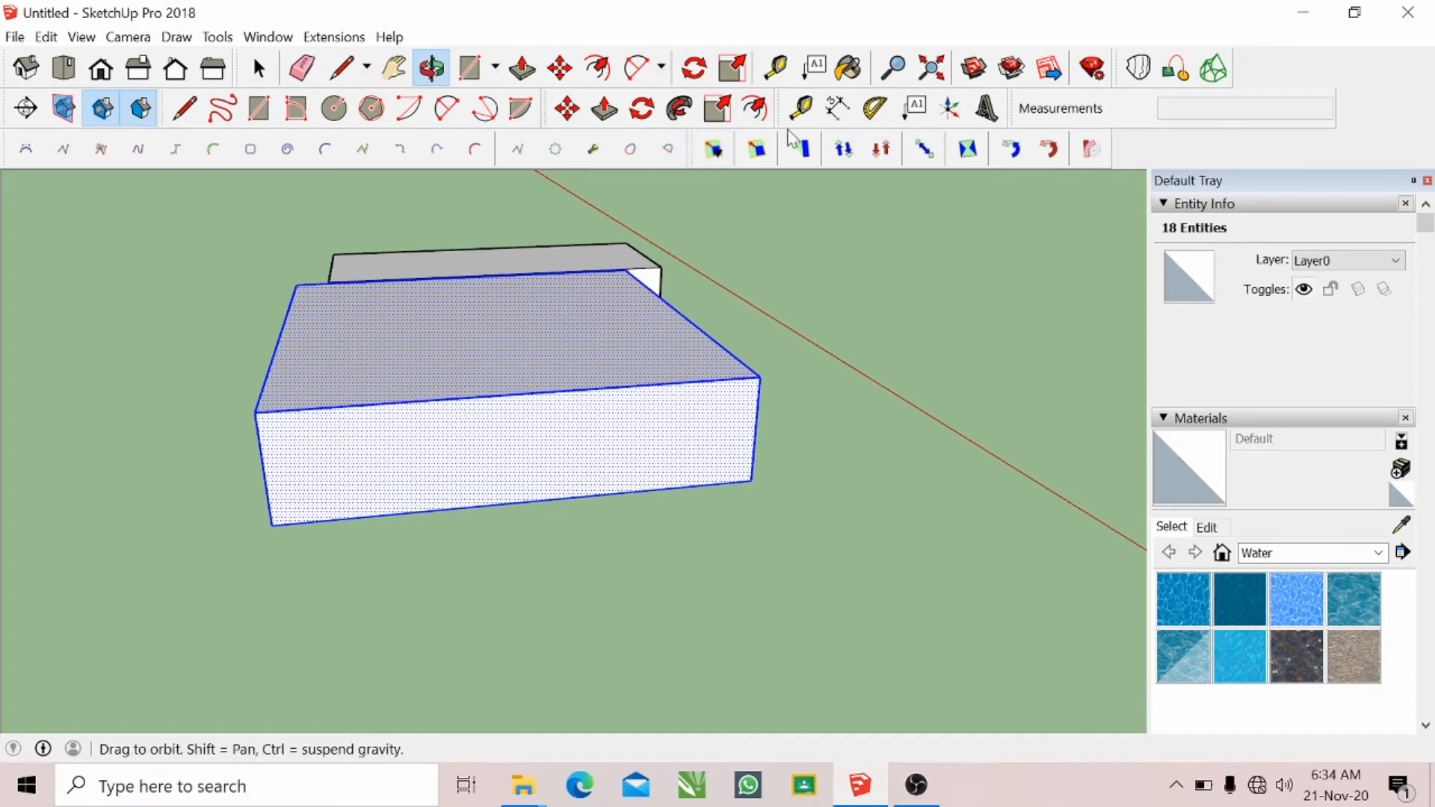
pyautogui.click(803, 152)
pyautogui.moveTo(522, 402); pyautogui.dragTo(522, 449)
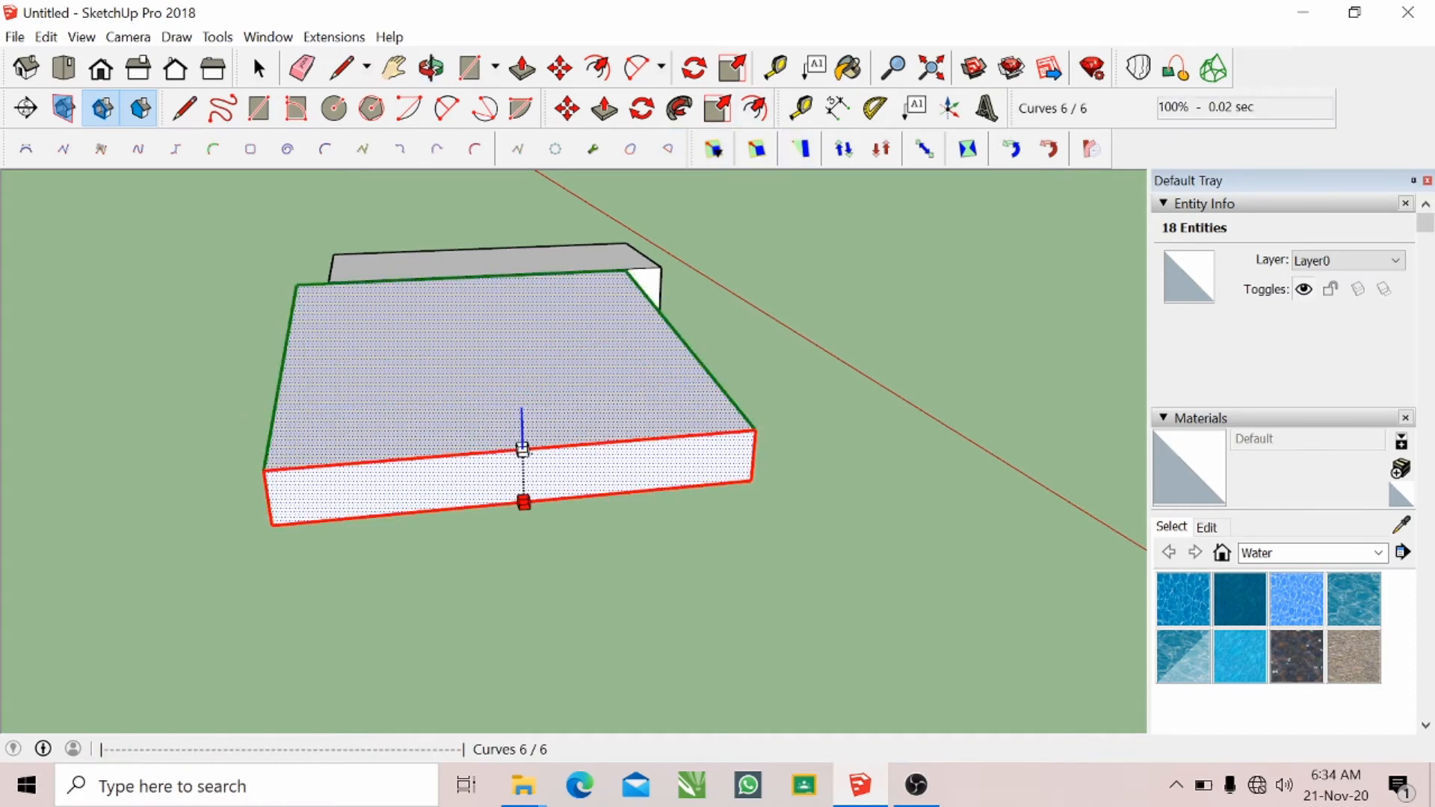
# - Taper the larger box again with Box Tapering by raising the middle of its near face's lower edge
pyautogui.click(431, 68)
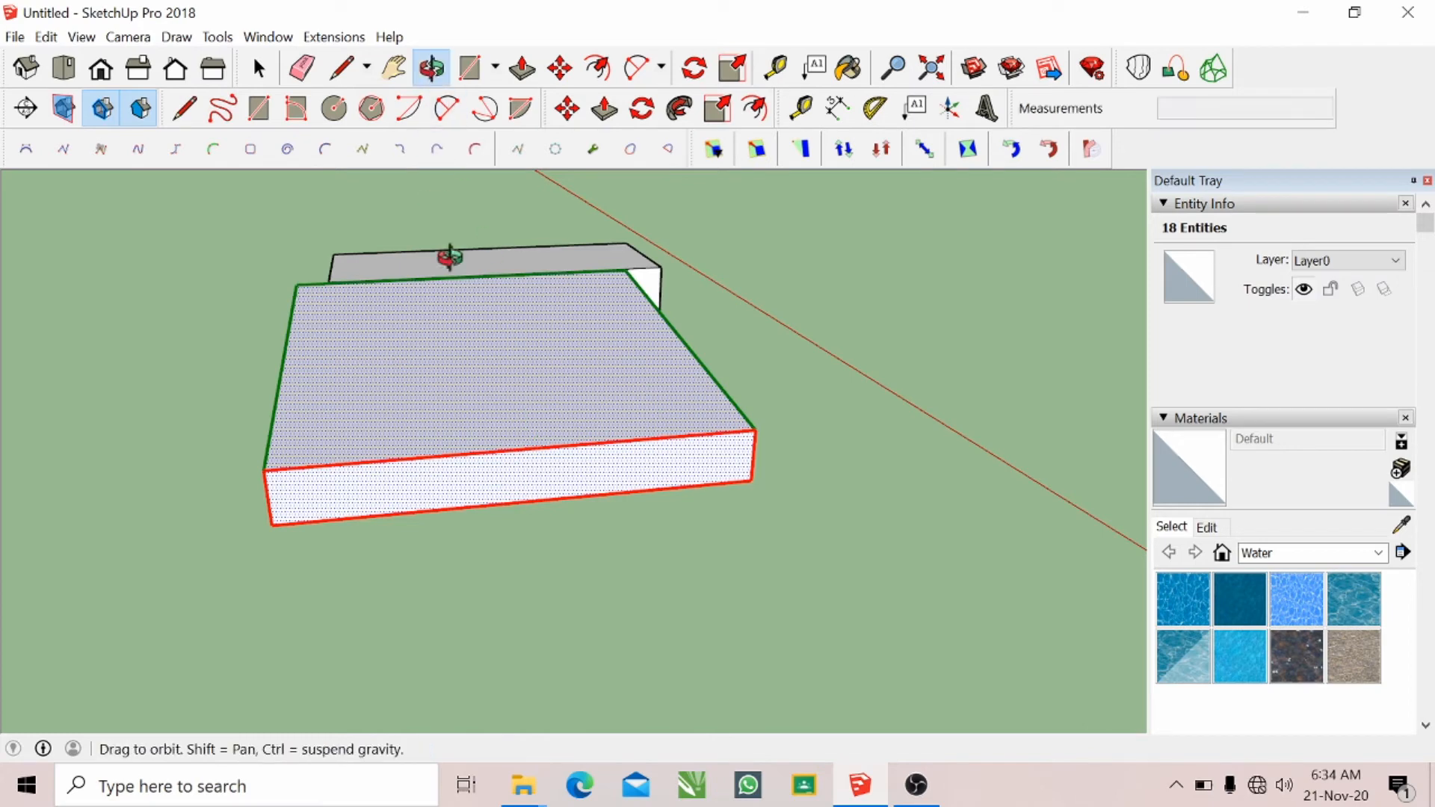
pyautogui.moveTo(476, 331); pyautogui.dragTo(817, 273)
pyautogui.moveTo(888, 240); pyautogui.dragTo(460, 362)
pyautogui.click(807, 153)
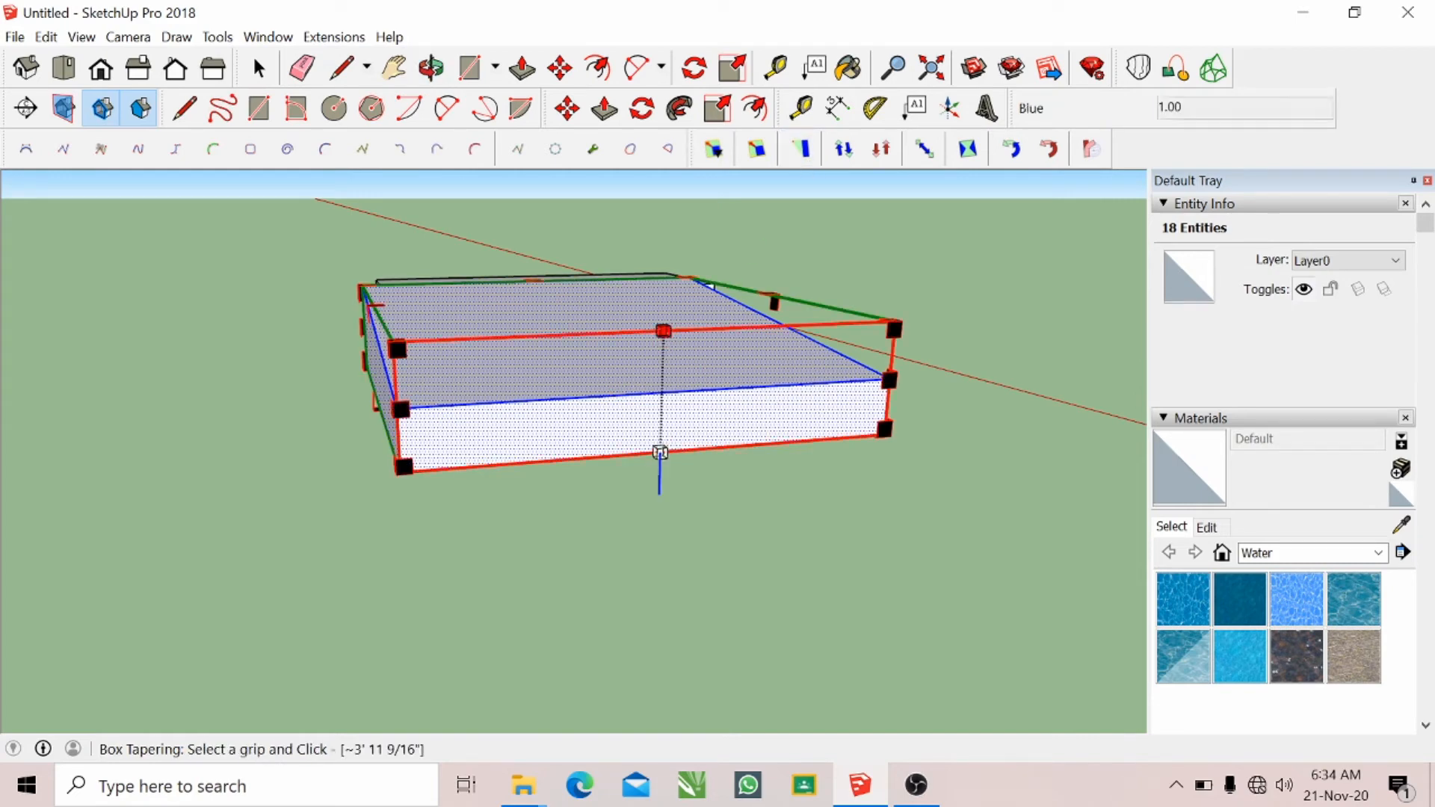
pyautogui.moveTo(660, 452); pyautogui.dragTo(660, 404)
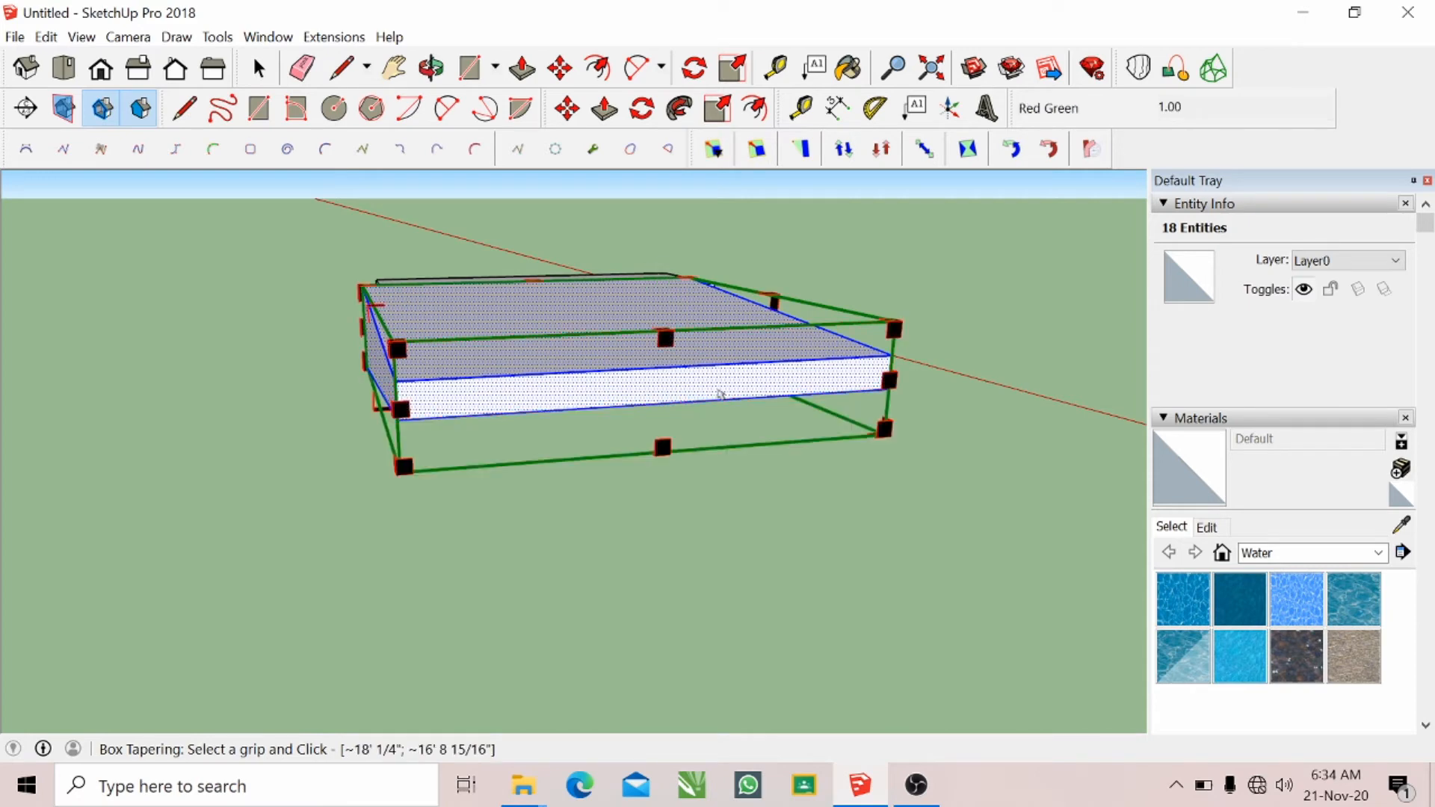
pyautogui.click(723, 477)
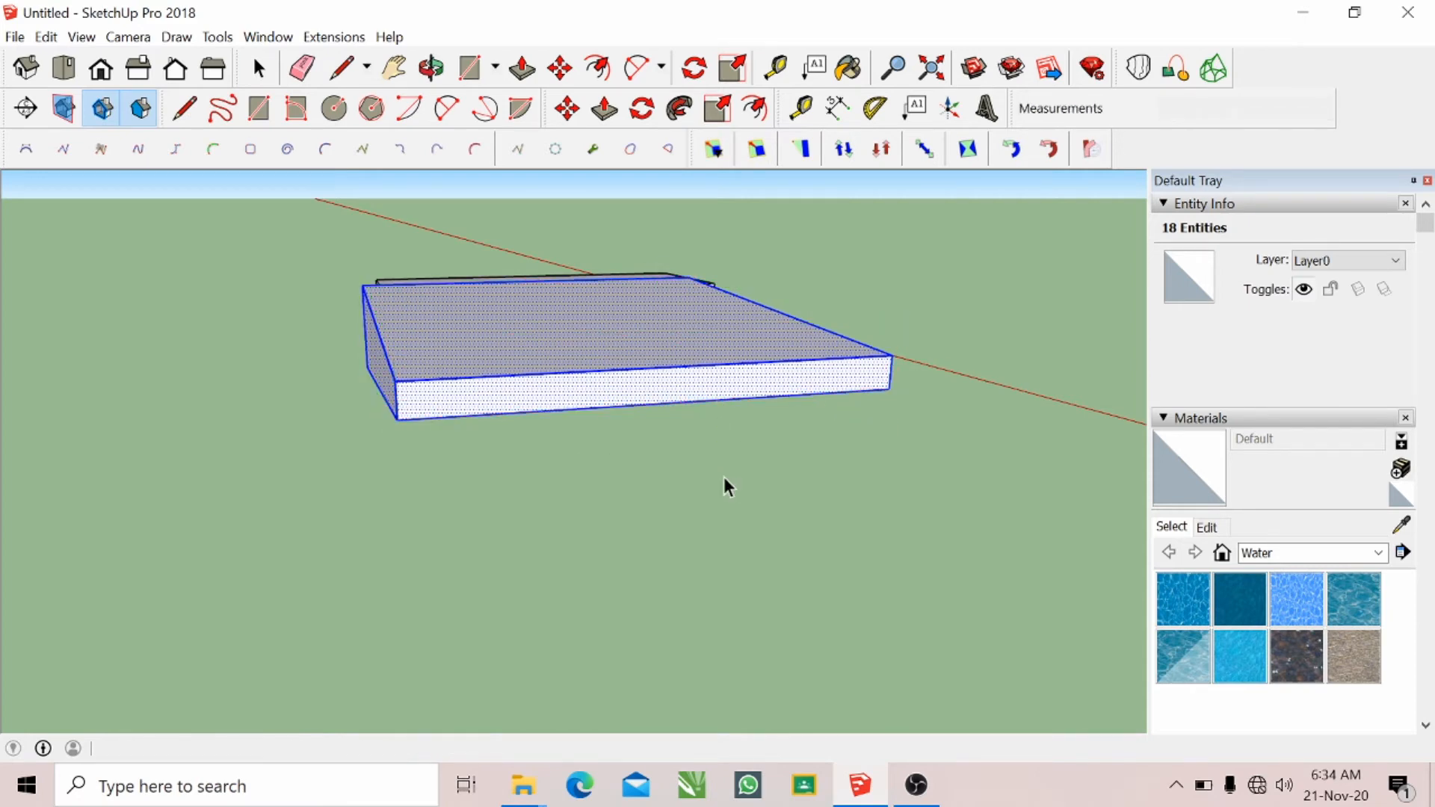
# - Examine the tapered box from several sides and undo the tapering
pyautogui.click(420, 78)
pyautogui.moveTo(519, 362); pyautogui.dragTo(509, 390)
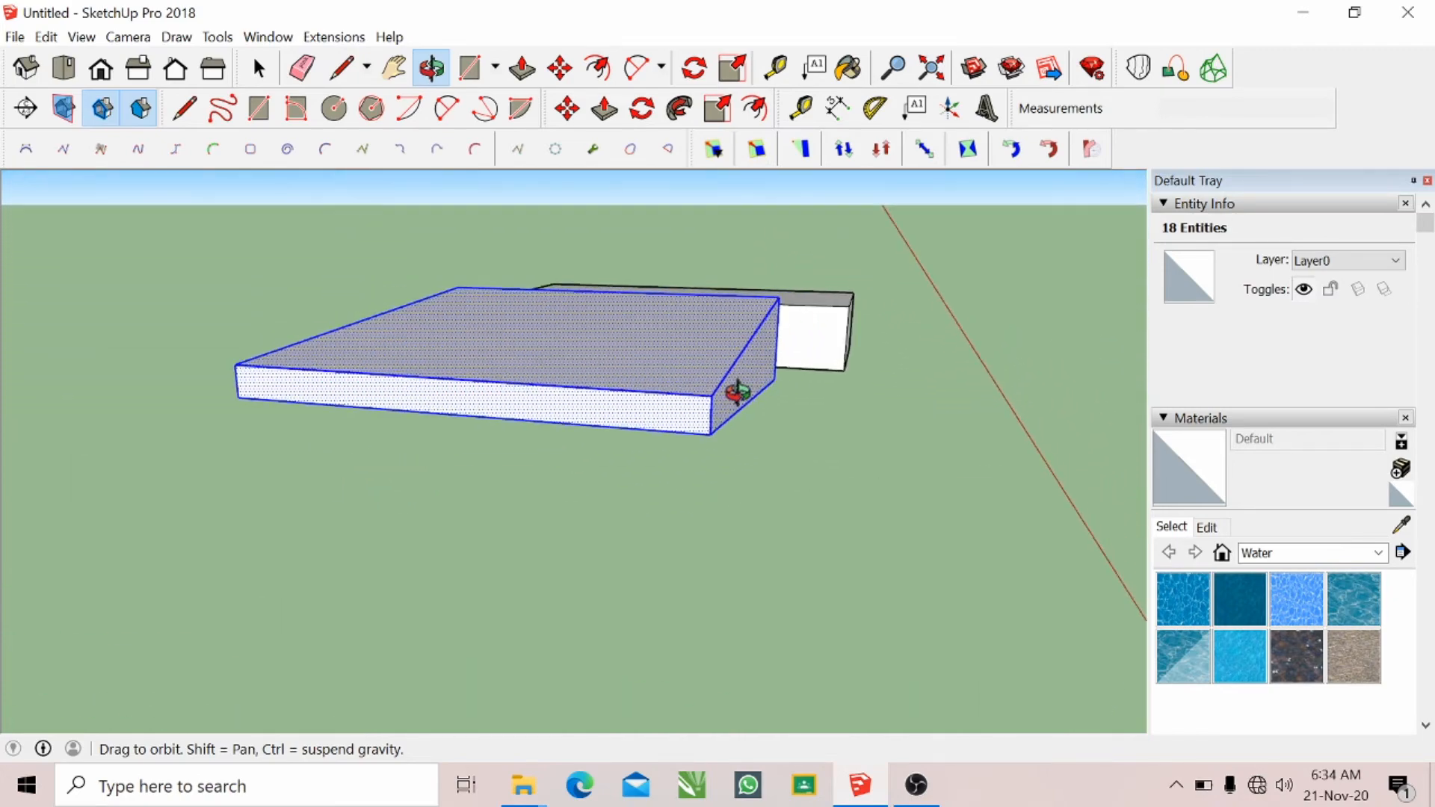
pyautogui.moveTo(736, 390); pyautogui.dragTo(349, 412)
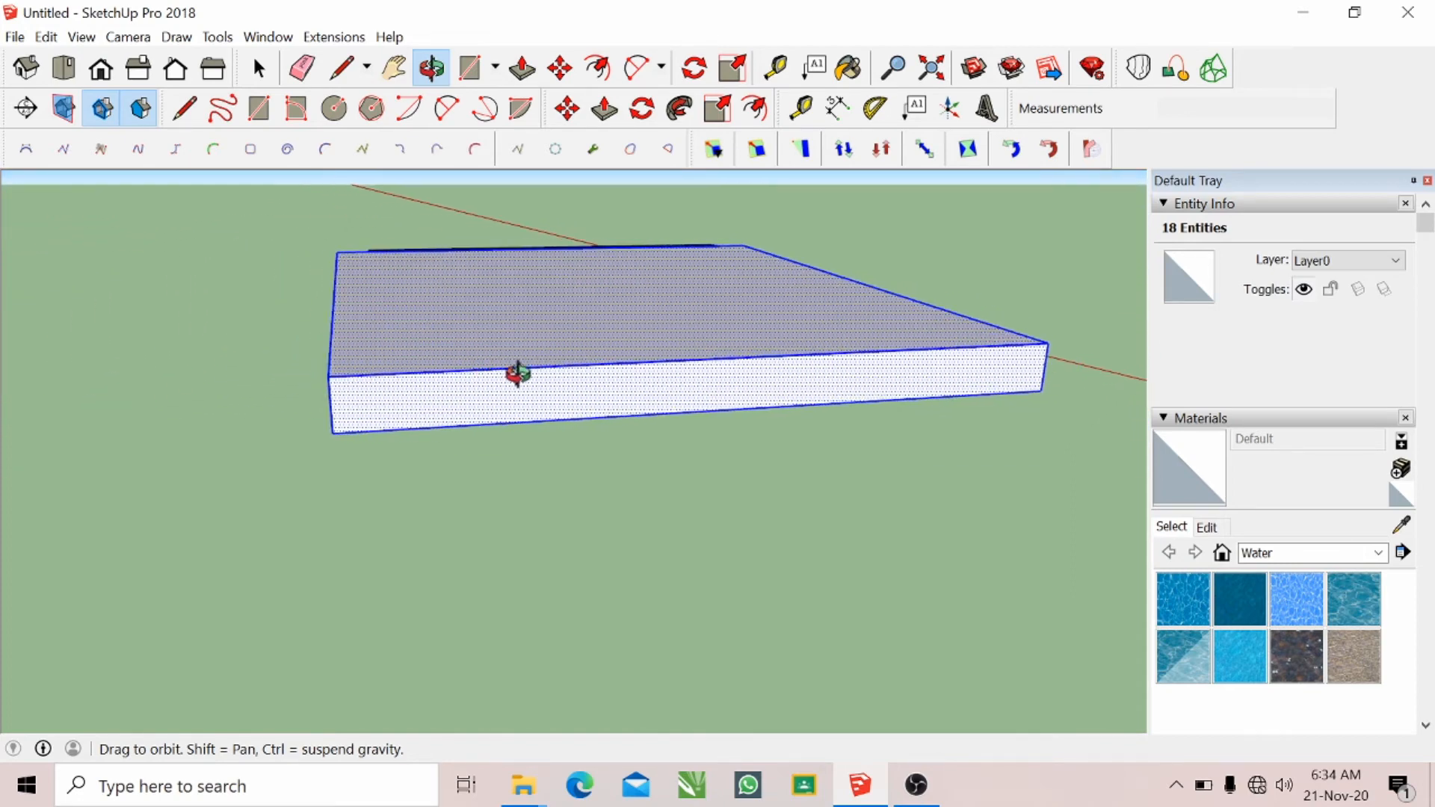
pyautogui.moveTo(530, 380); pyautogui.dragTo(527, 386)
pyautogui.hotkey('ctrl', 'z')
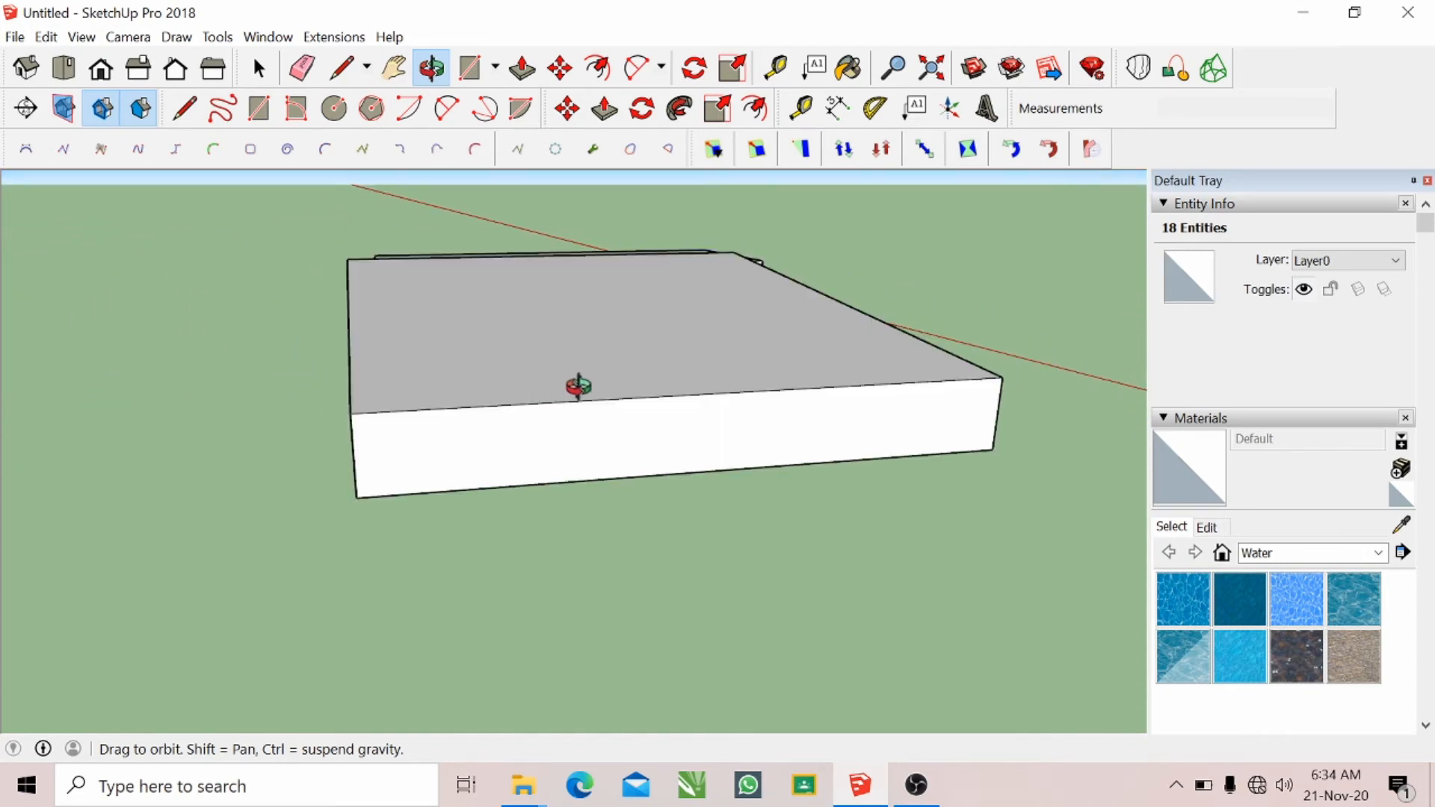
# - Select the entire larger box and shear it upward about 21.5° with Box Planar Shearing from its near upper edge
pyautogui.moveTo(498, 512); pyautogui.dragTo(397, 565)
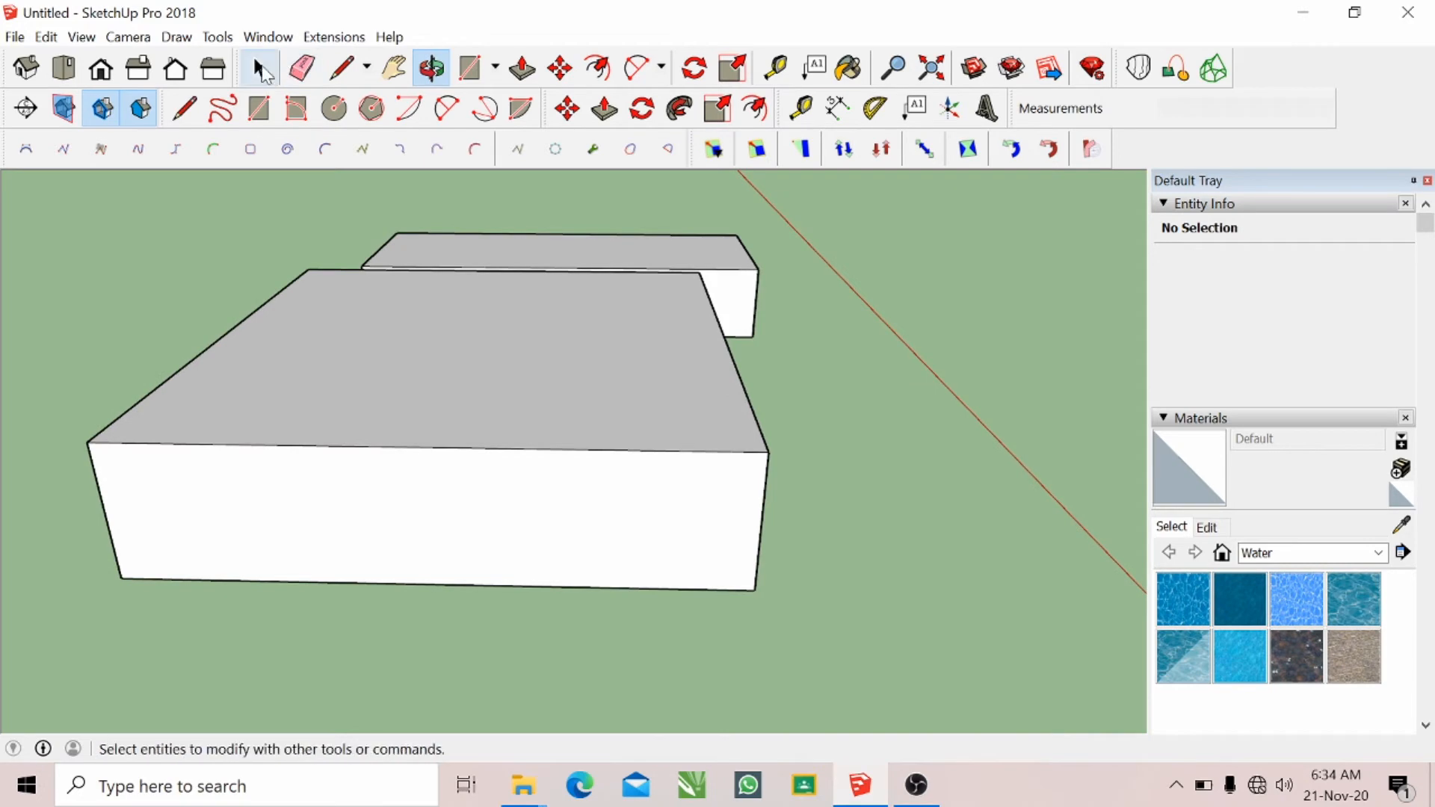
pyautogui.doubleClick(396, 404)
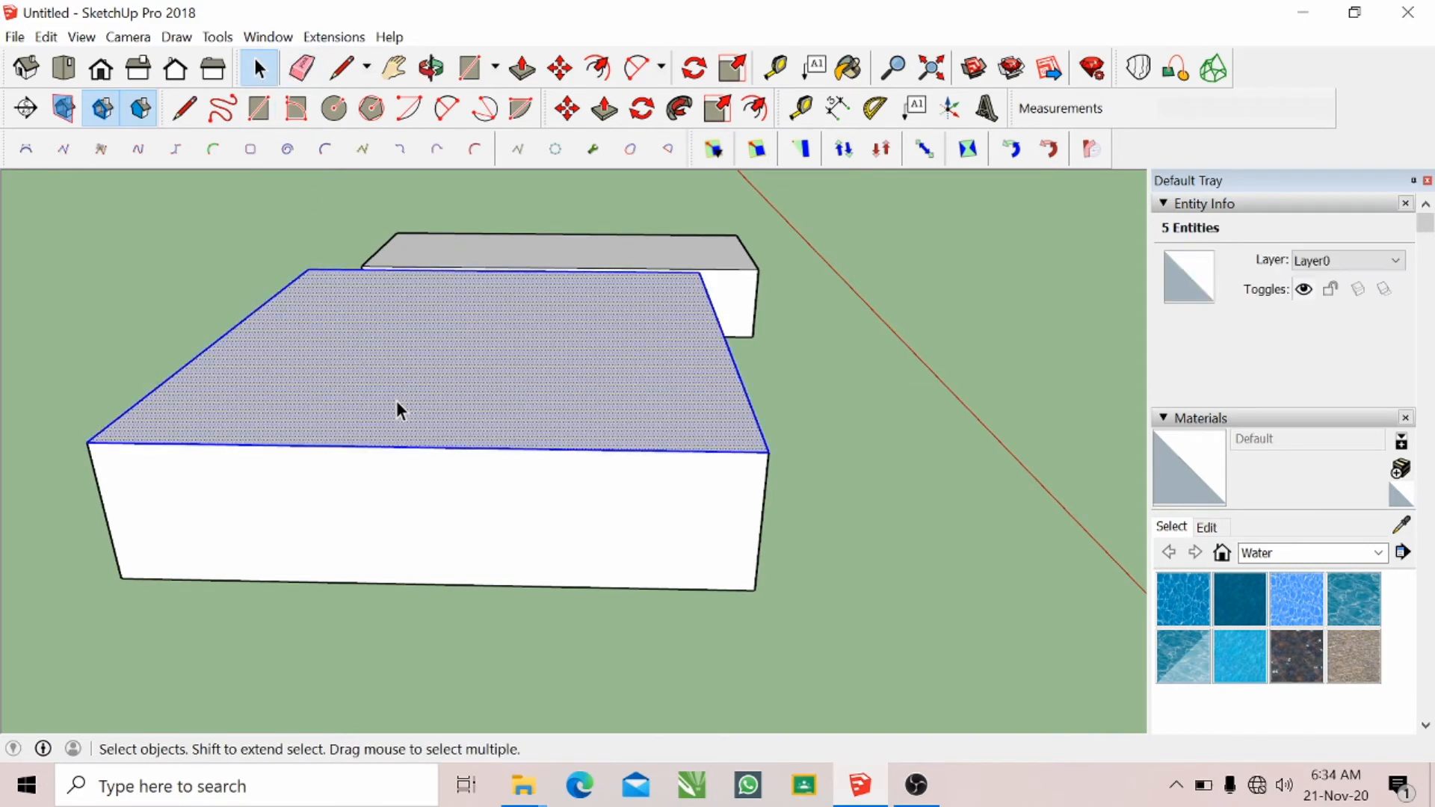
pyautogui.tripleClick(401, 487)
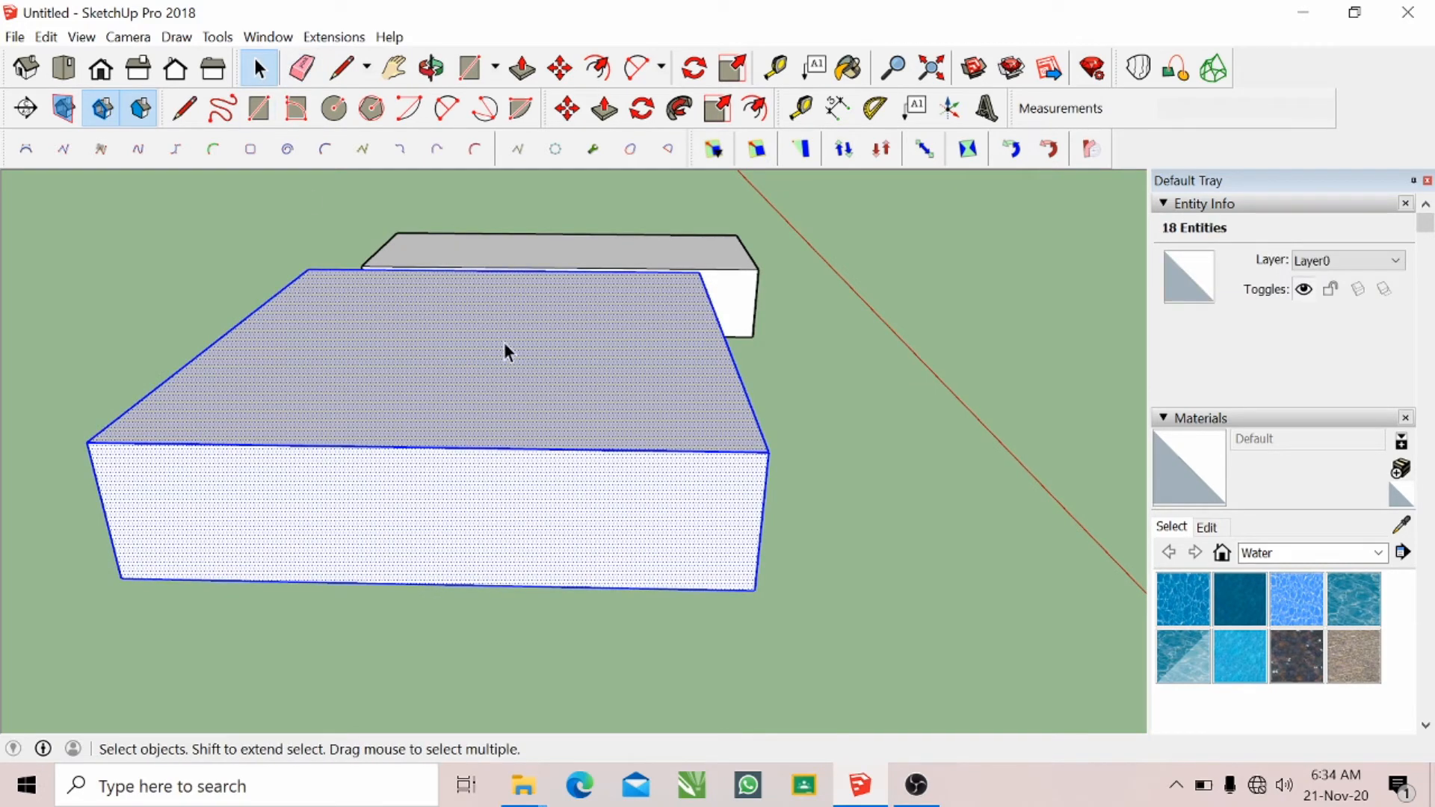
pyautogui.click(844, 149)
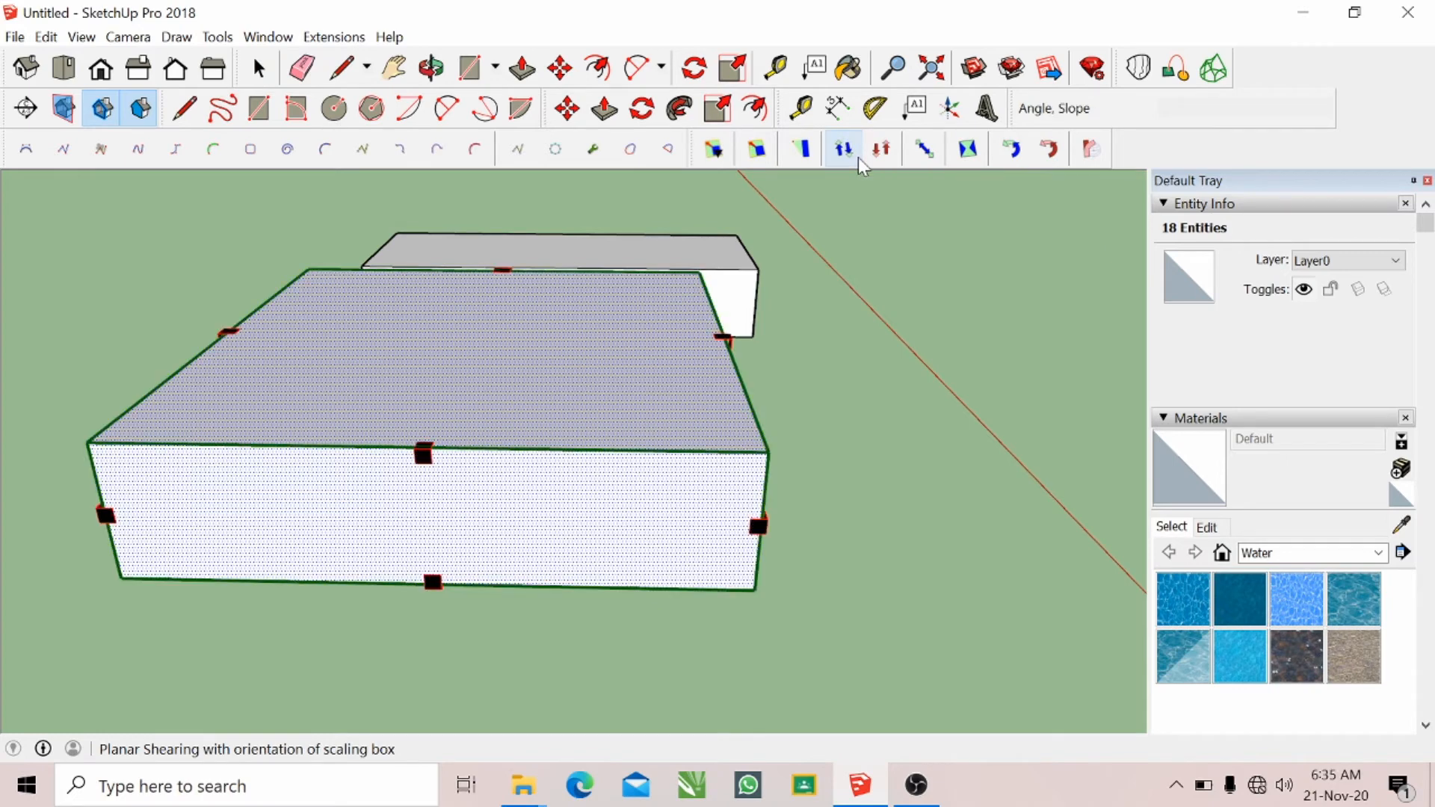
pyautogui.scroll(-2, 485, 475)
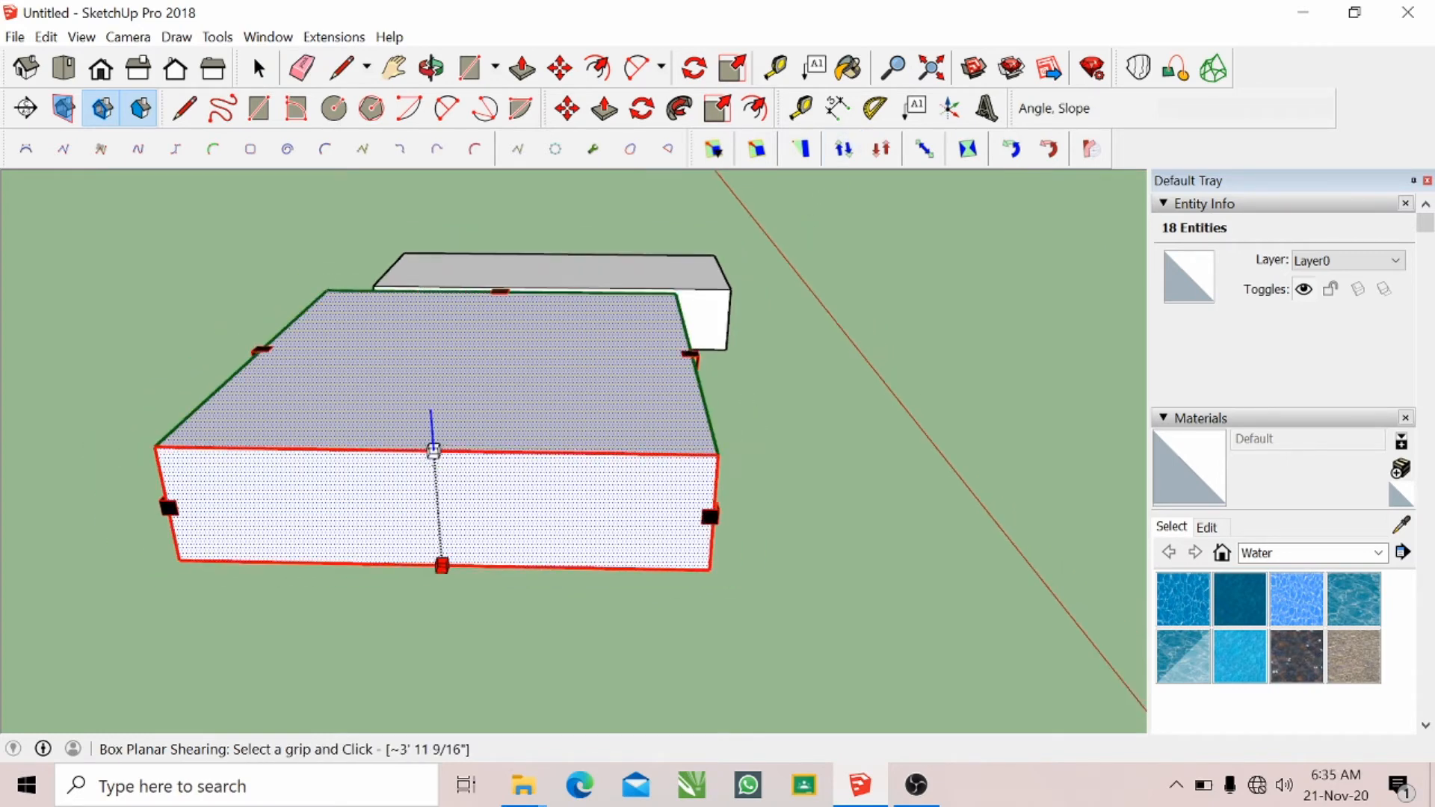
pyautogui.click(433, 450)
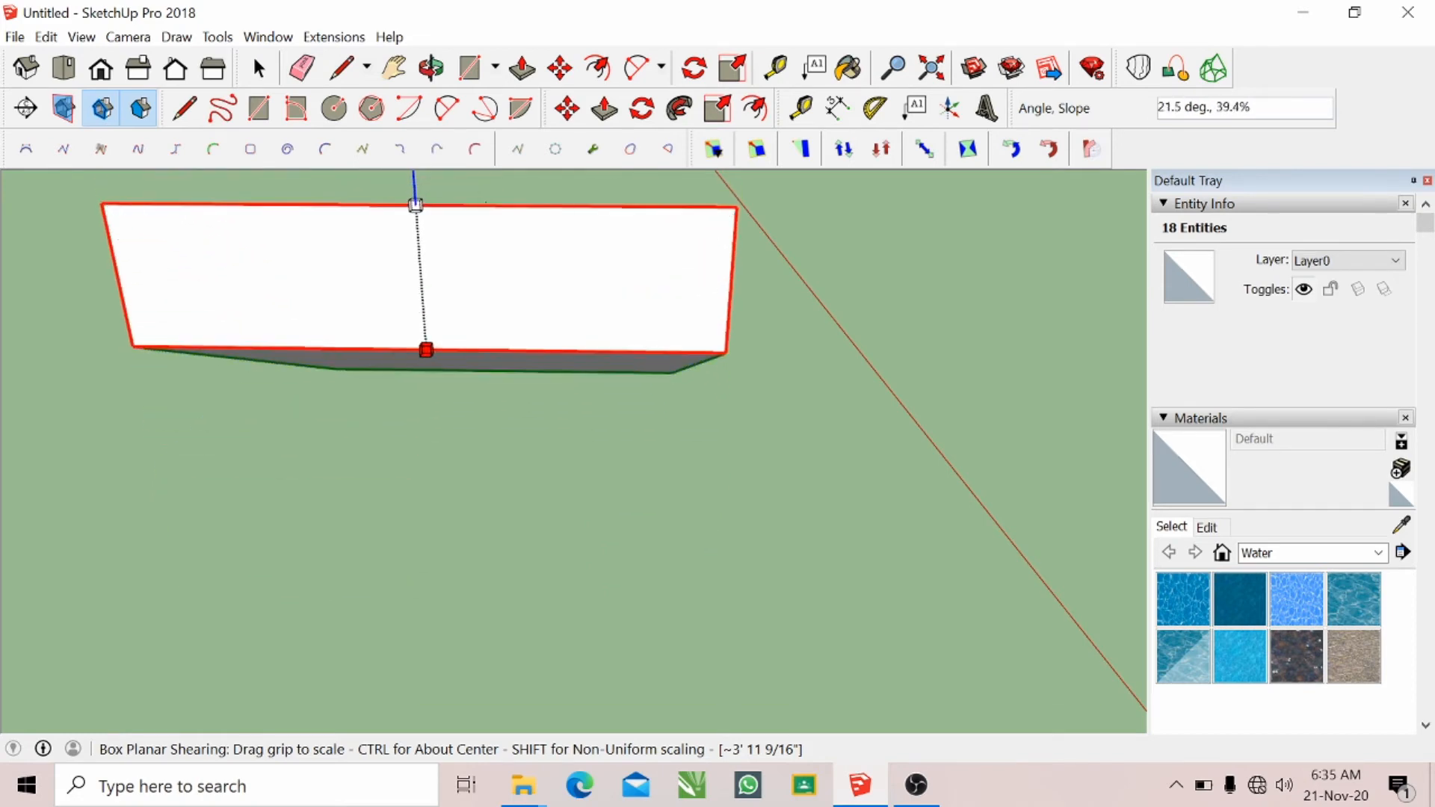
pyautogui.click(495, 330)
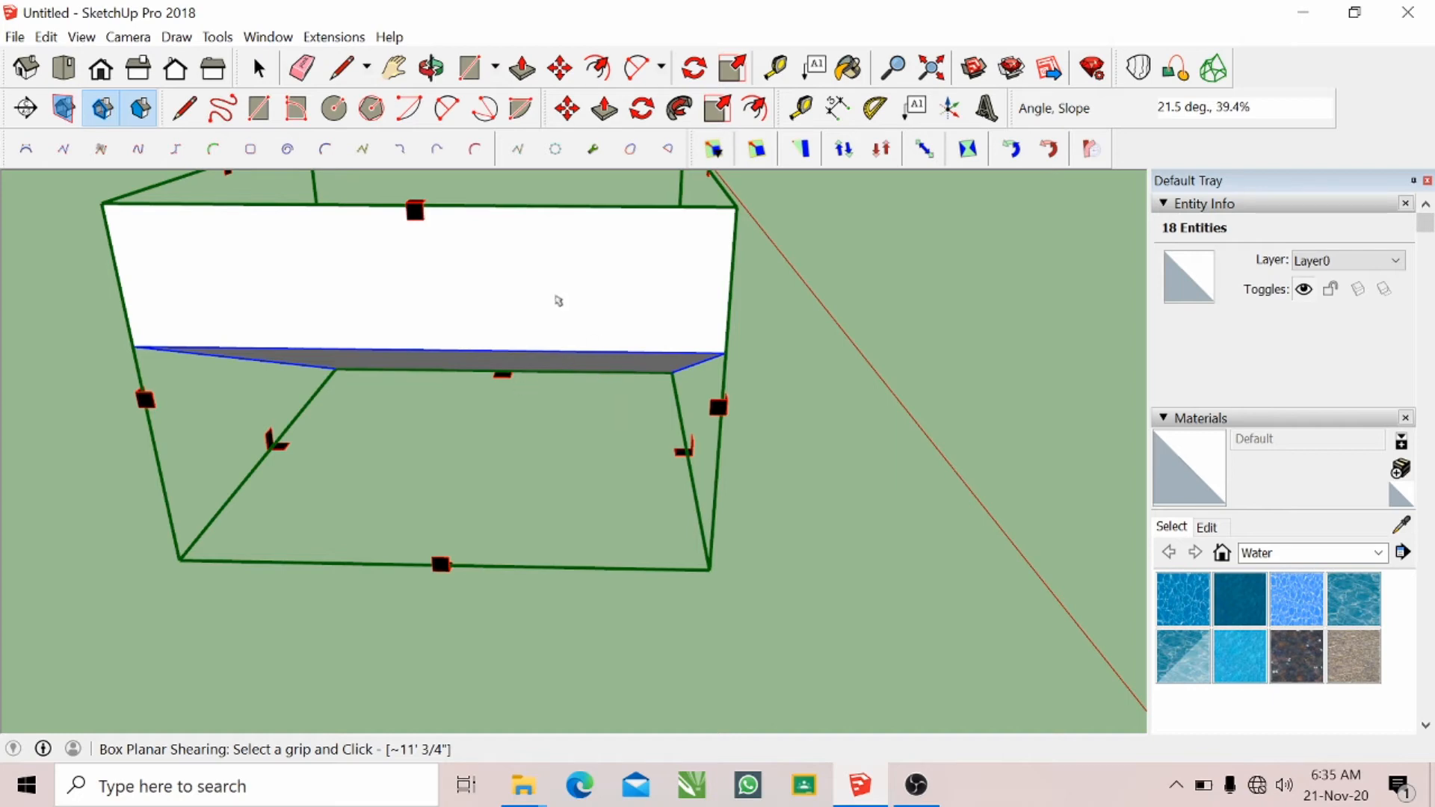
# - Examine the sheared box from another side and undo the planar shearing
pyautogui.scroll(-1, 449, 208)
pyautogui.scroll(2, 449, 208)
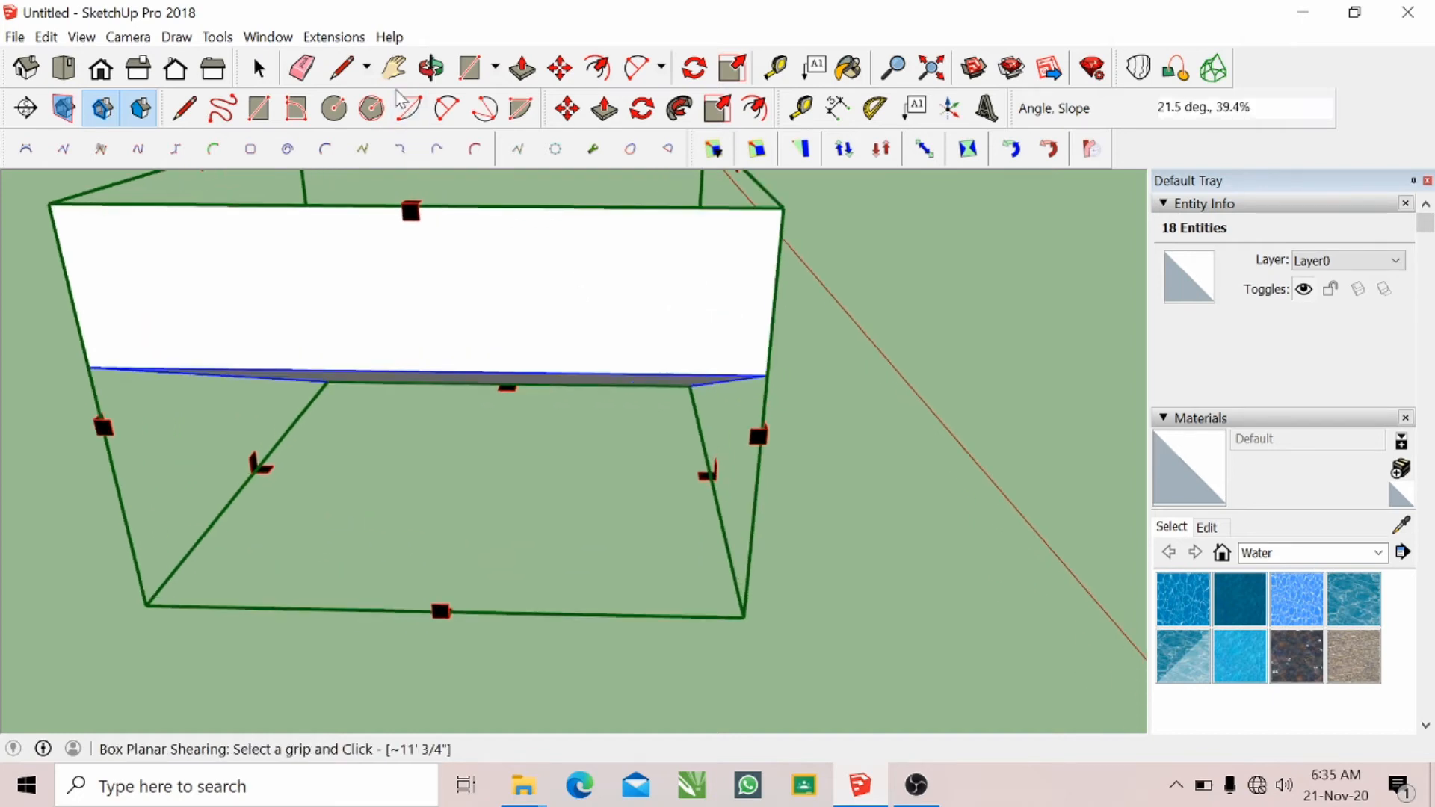
pyautogui.click(447, 71)
pyautogui.moveTo(490, 234); pyautogui.dragTo(608, 345)
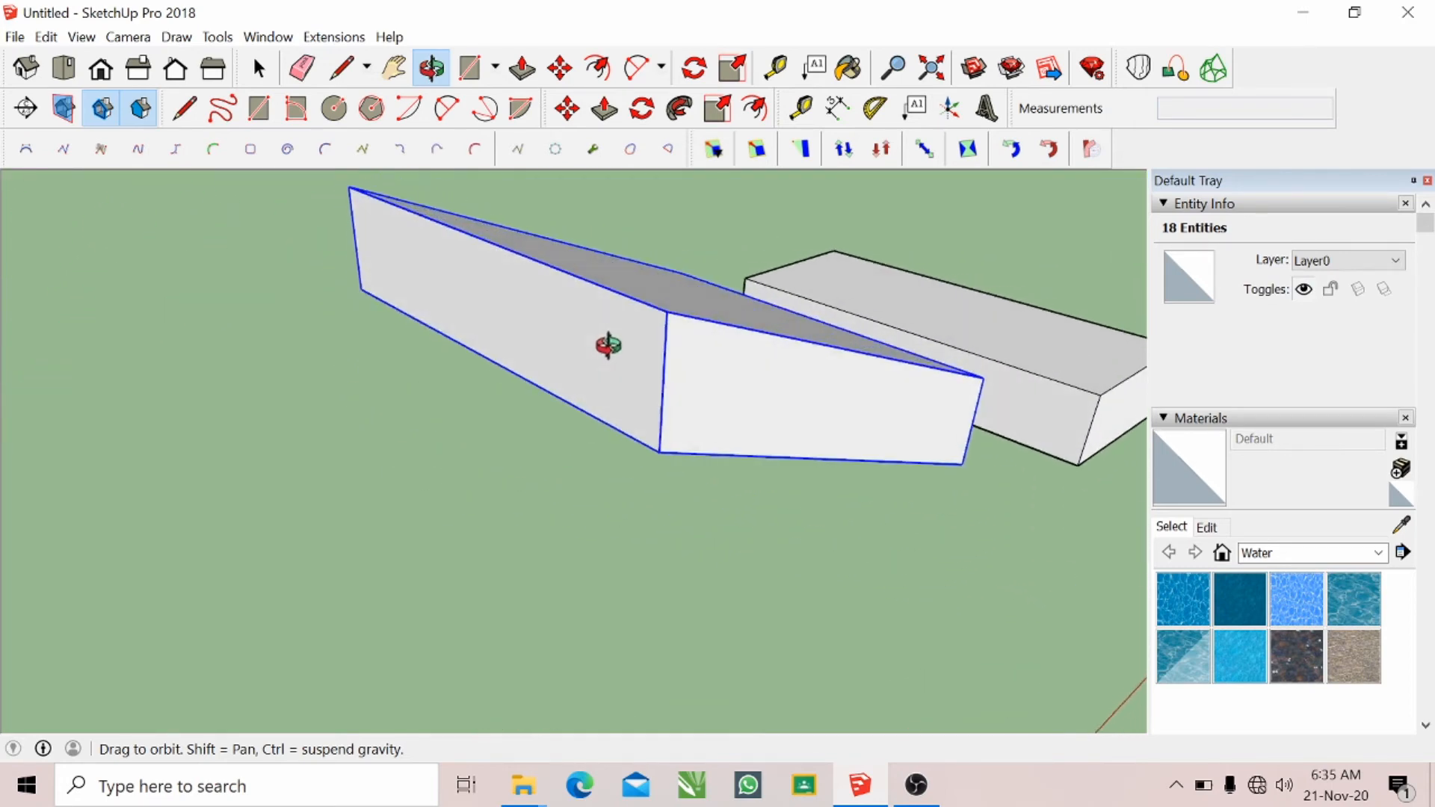
pyautogui.hotkey('ctrl', 'z')
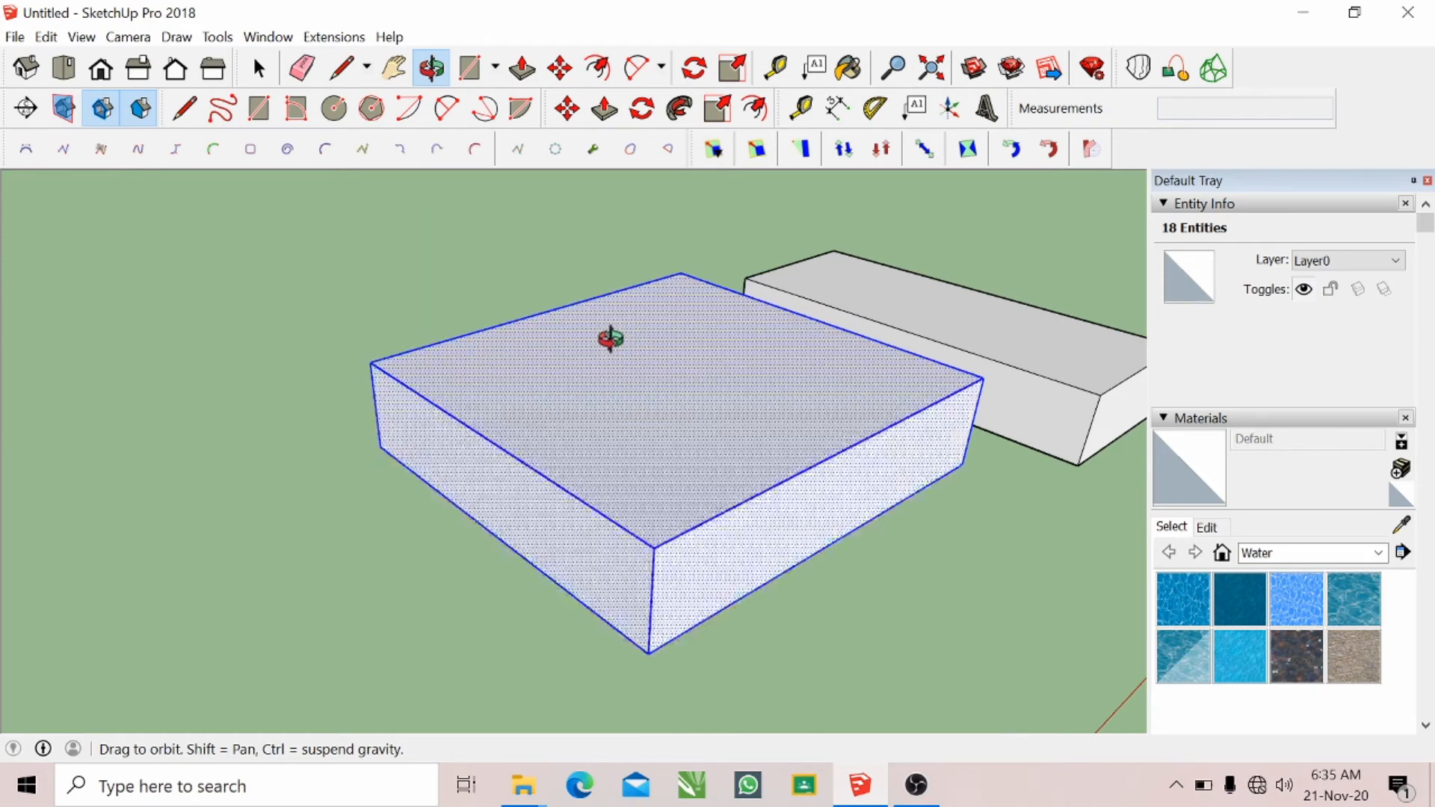
# - Try free Planar Shearing on the larger box about an origin on its top face, rotating about 116.1°, and undo the shear
pyautogui.click(881, 160)
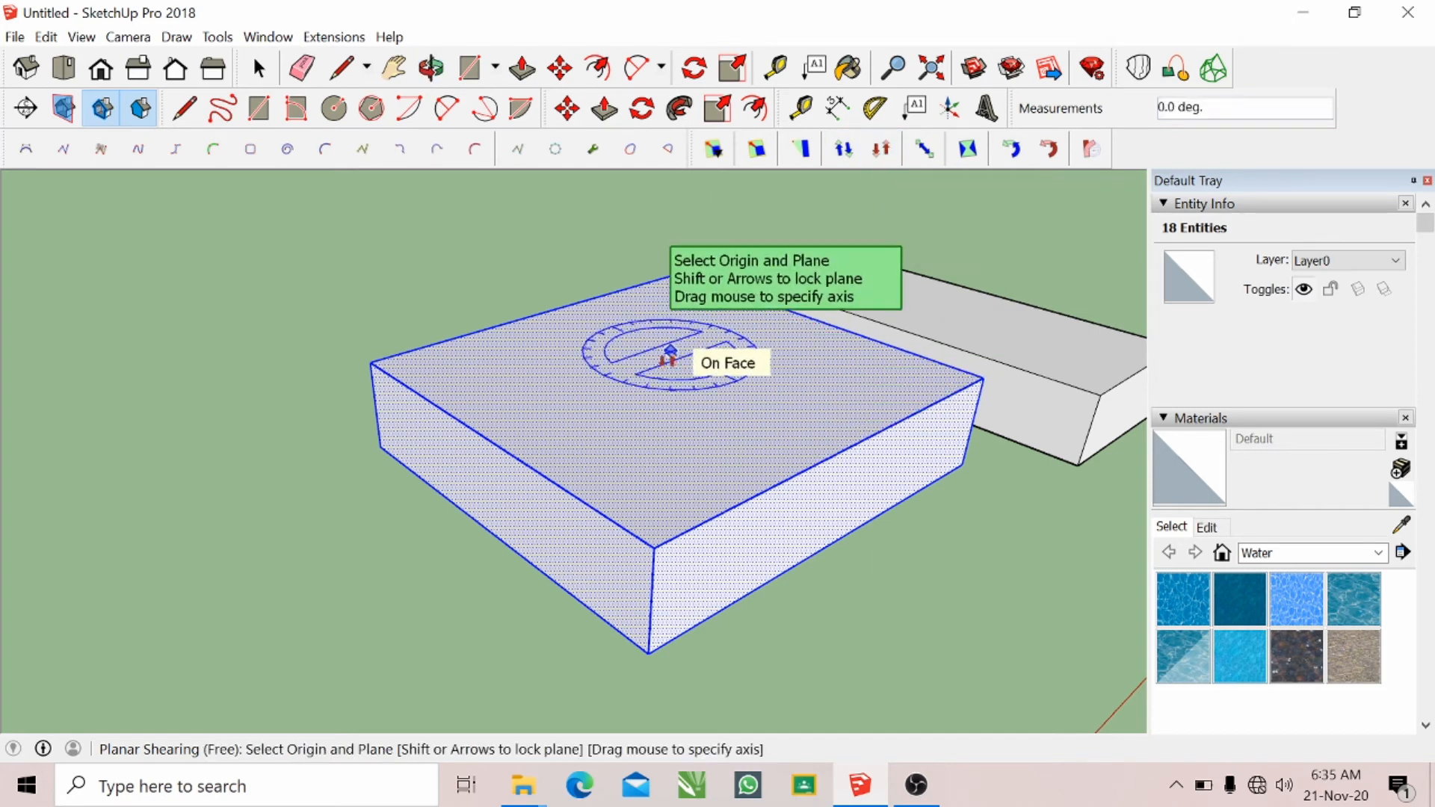
pyautogui.click(636, 356)
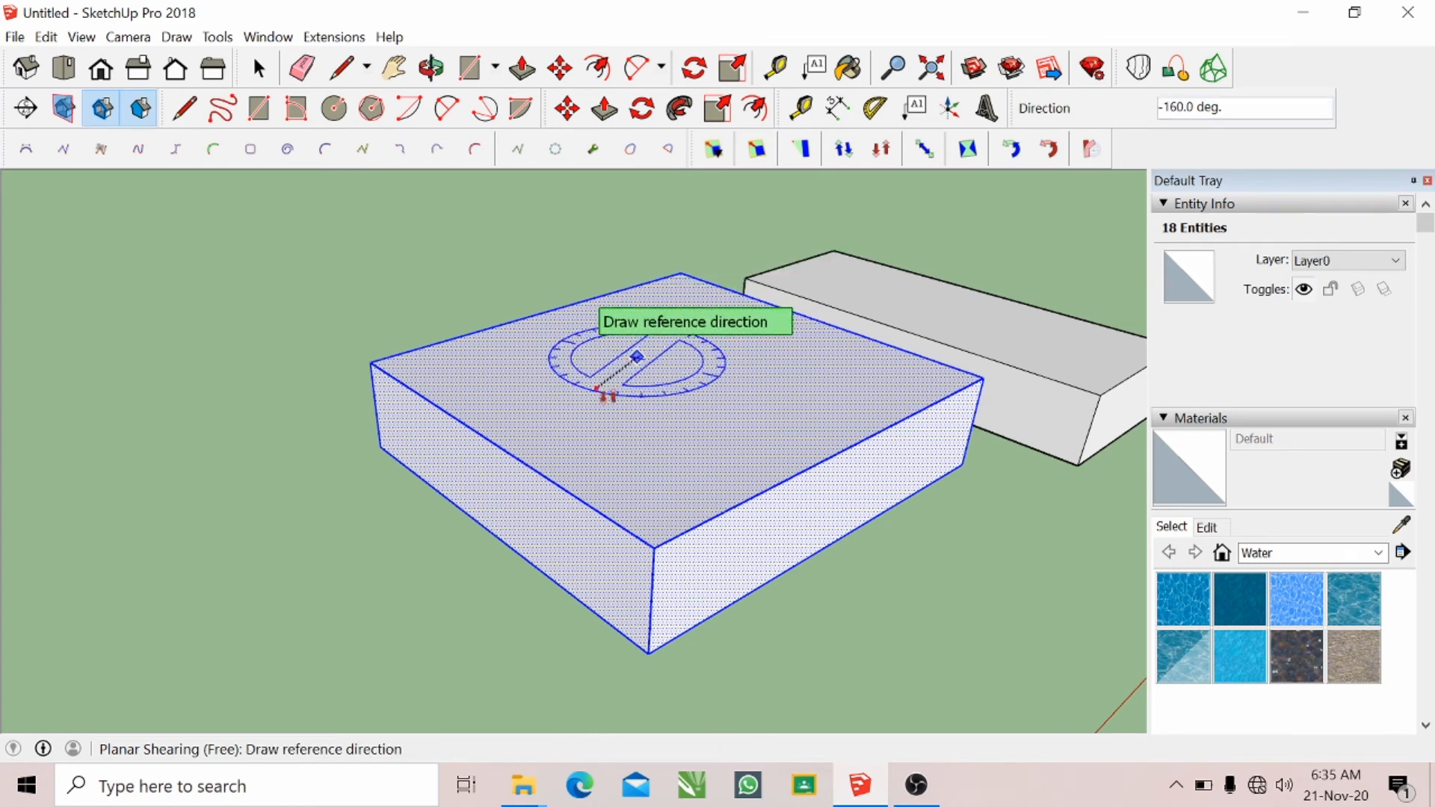
pyautogui.click(465, 424)
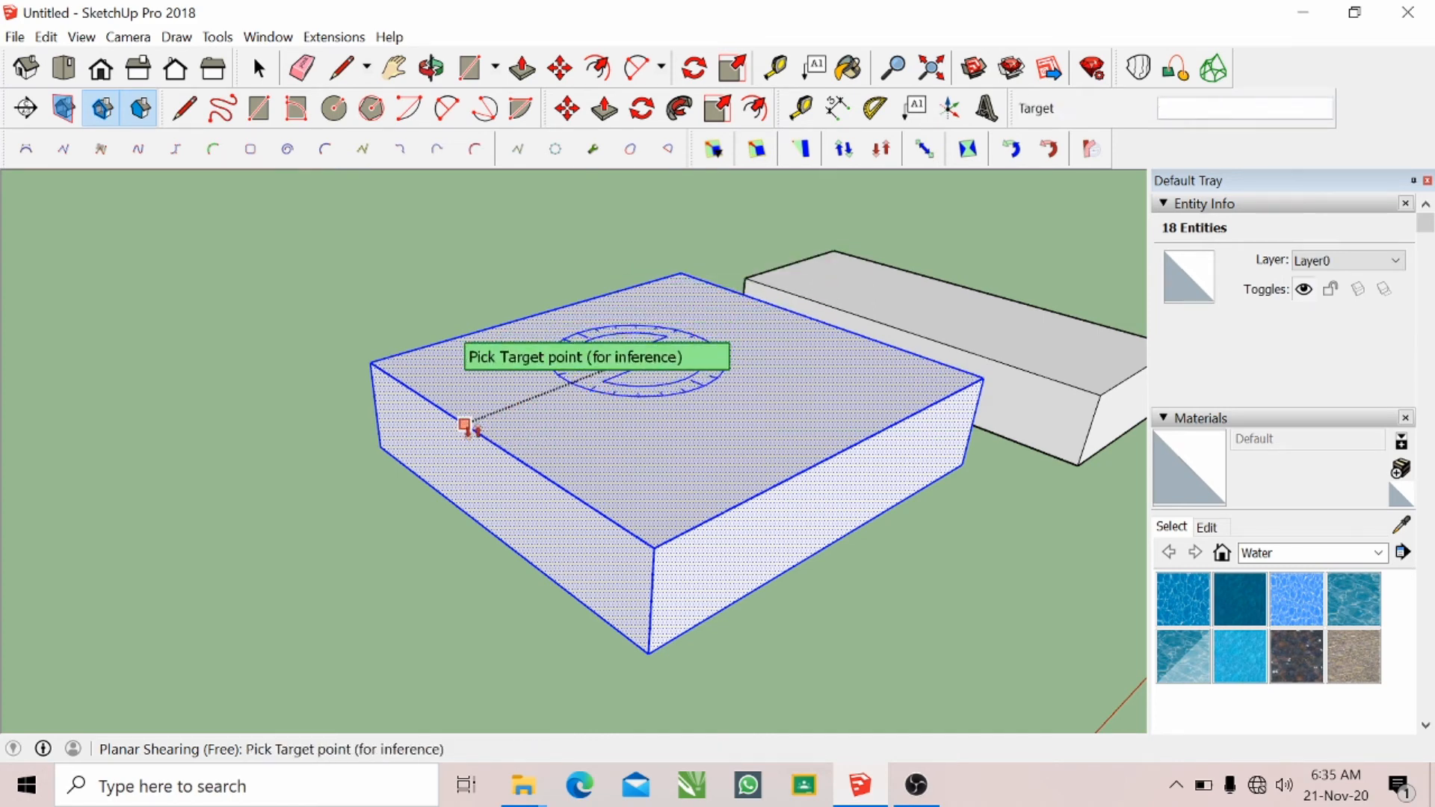
pyautogui.click(675, 437)
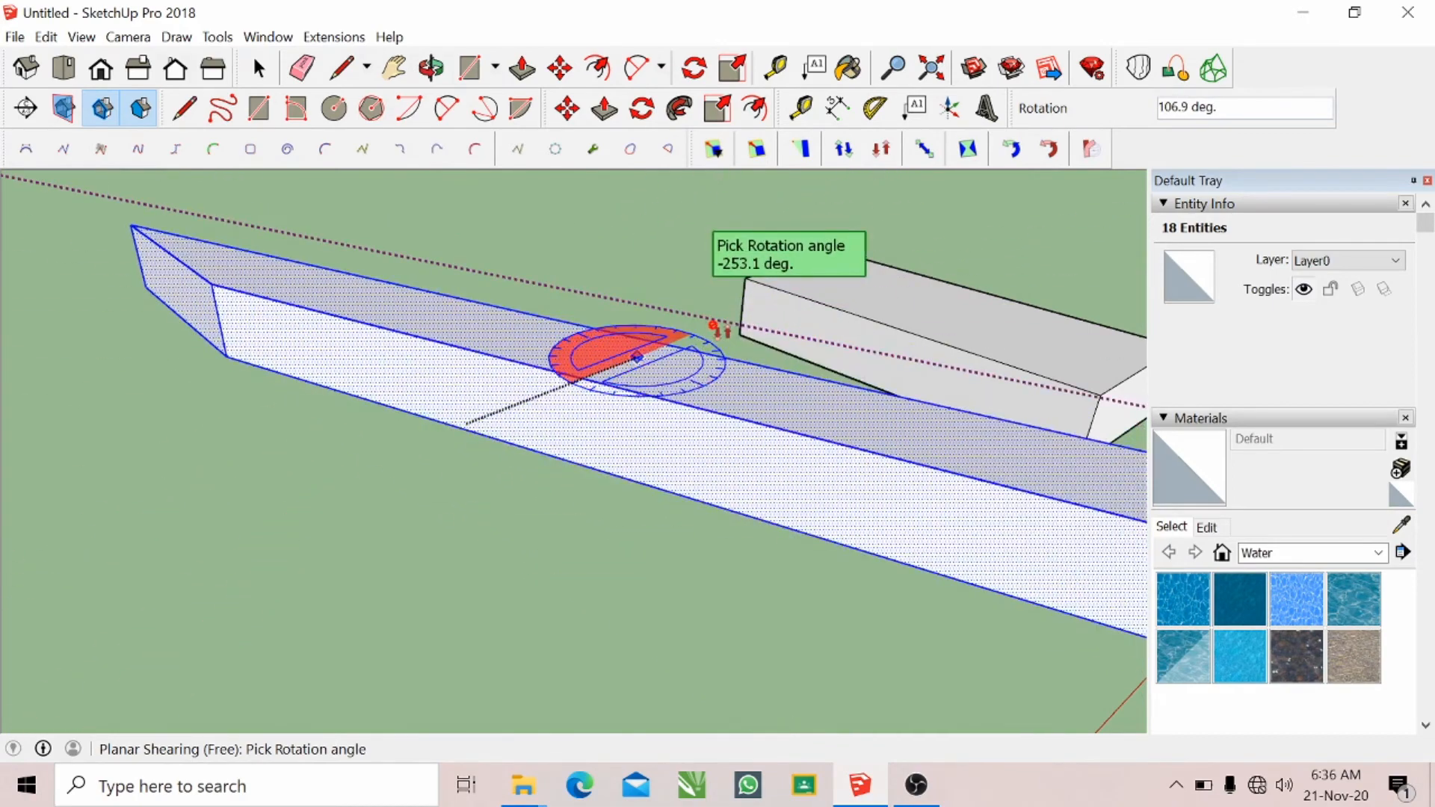
pyautogui.press('Escape')
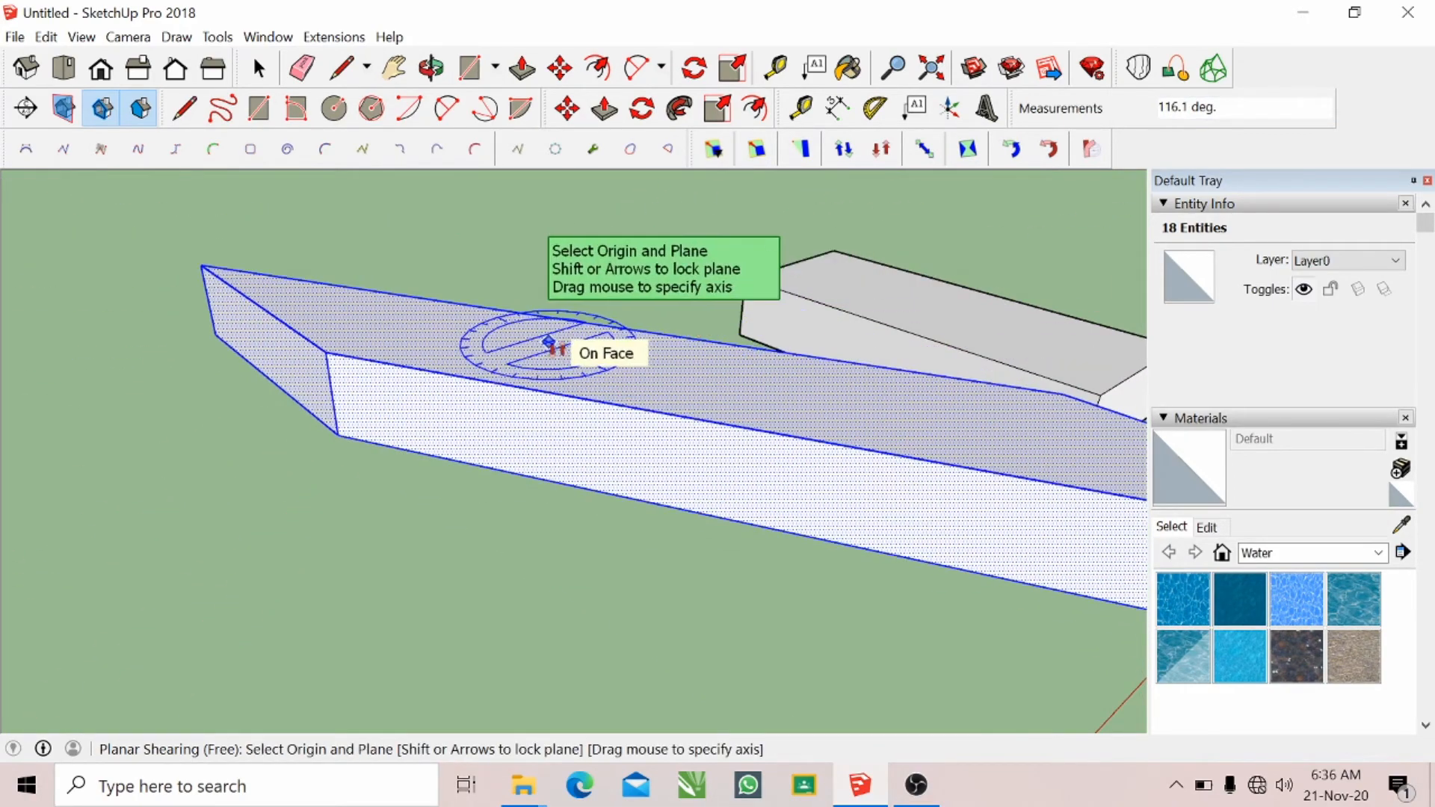
pyautogui.hotkey('ctrl', 'z')
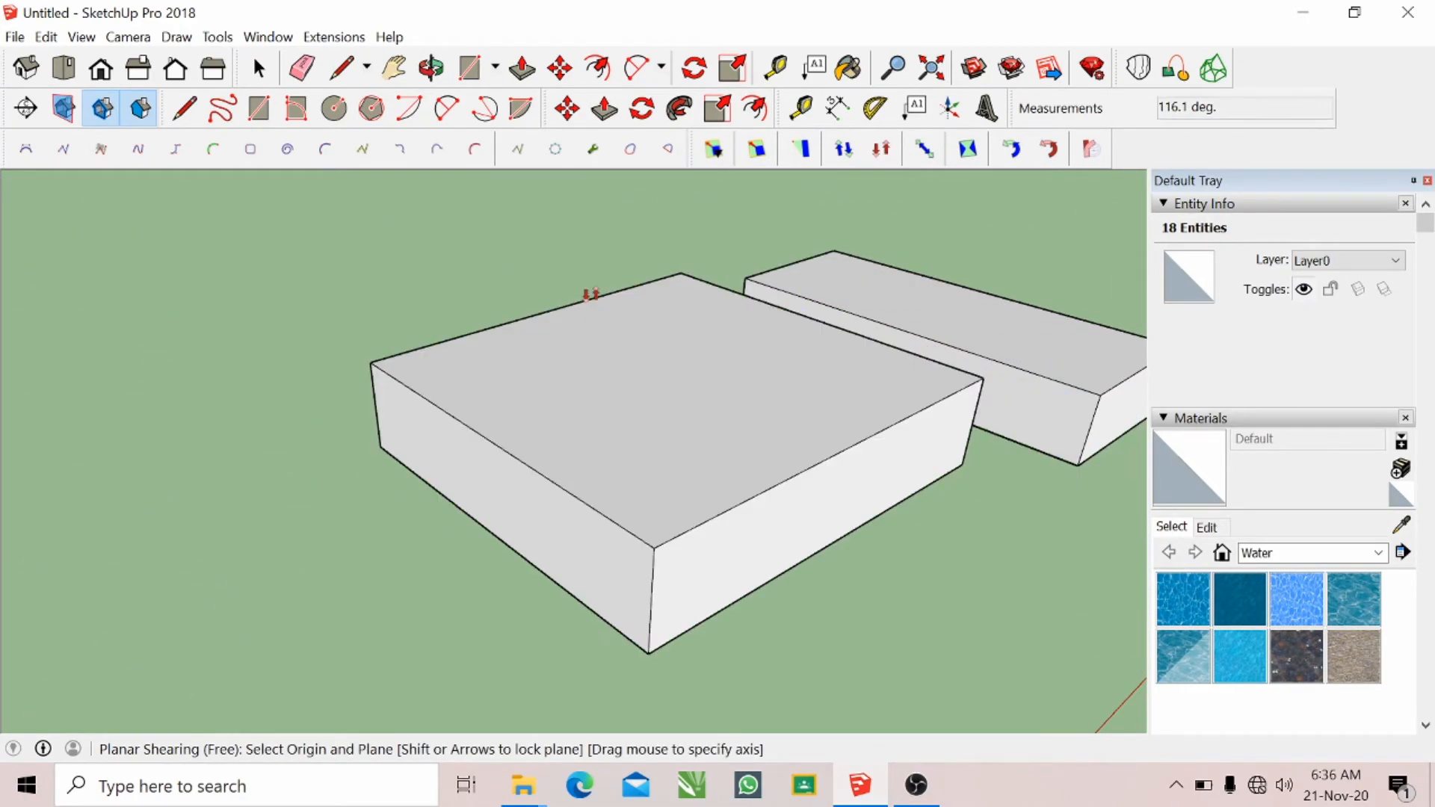
# - Select the entire larger box and raise its top face to about 6' 8" tall with Box Stretching
pyautogui.click(259, 69)
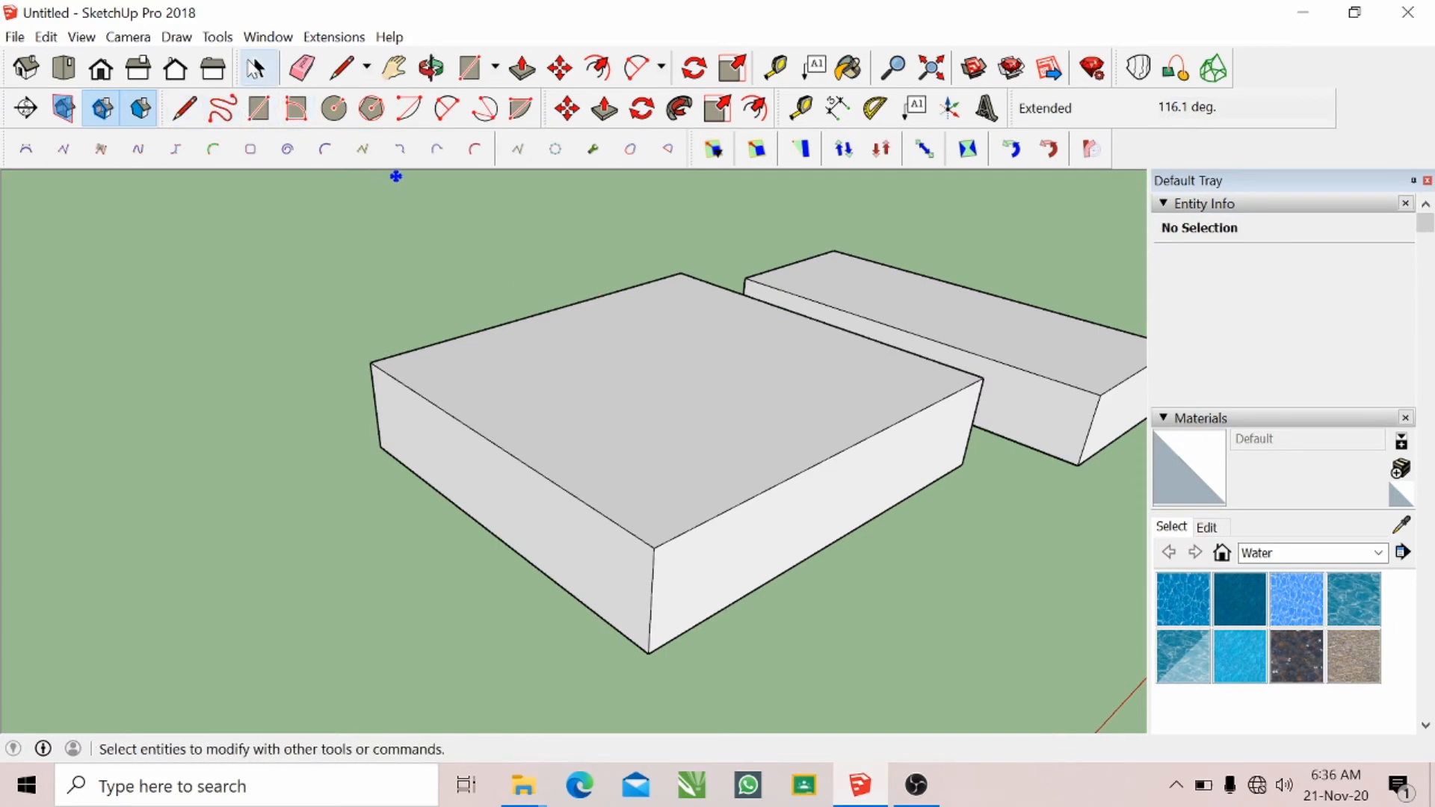
pyautogui.tripleClick(606, 368)
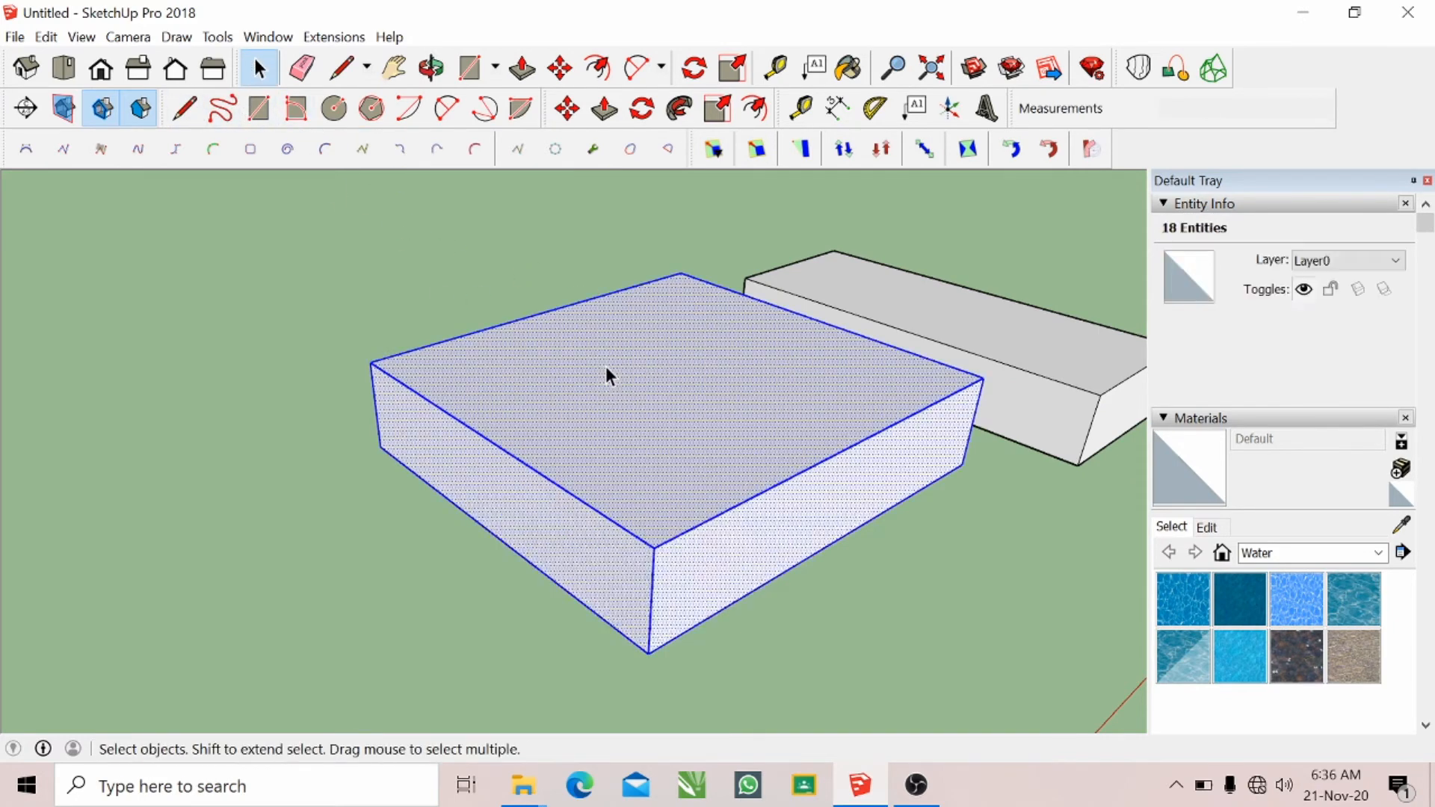
pyautogui.click(925, 149)
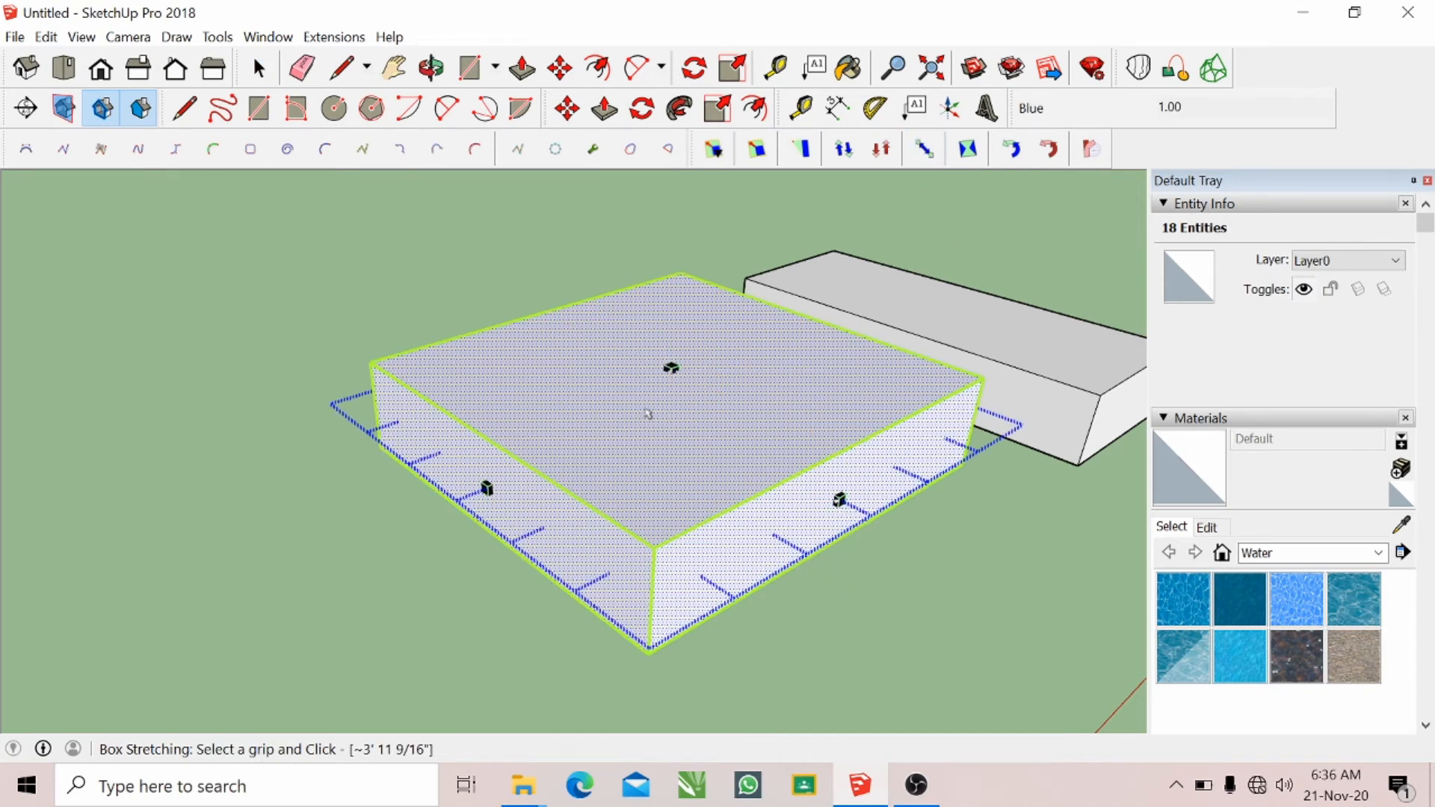
pyautogui.click(671, 370)
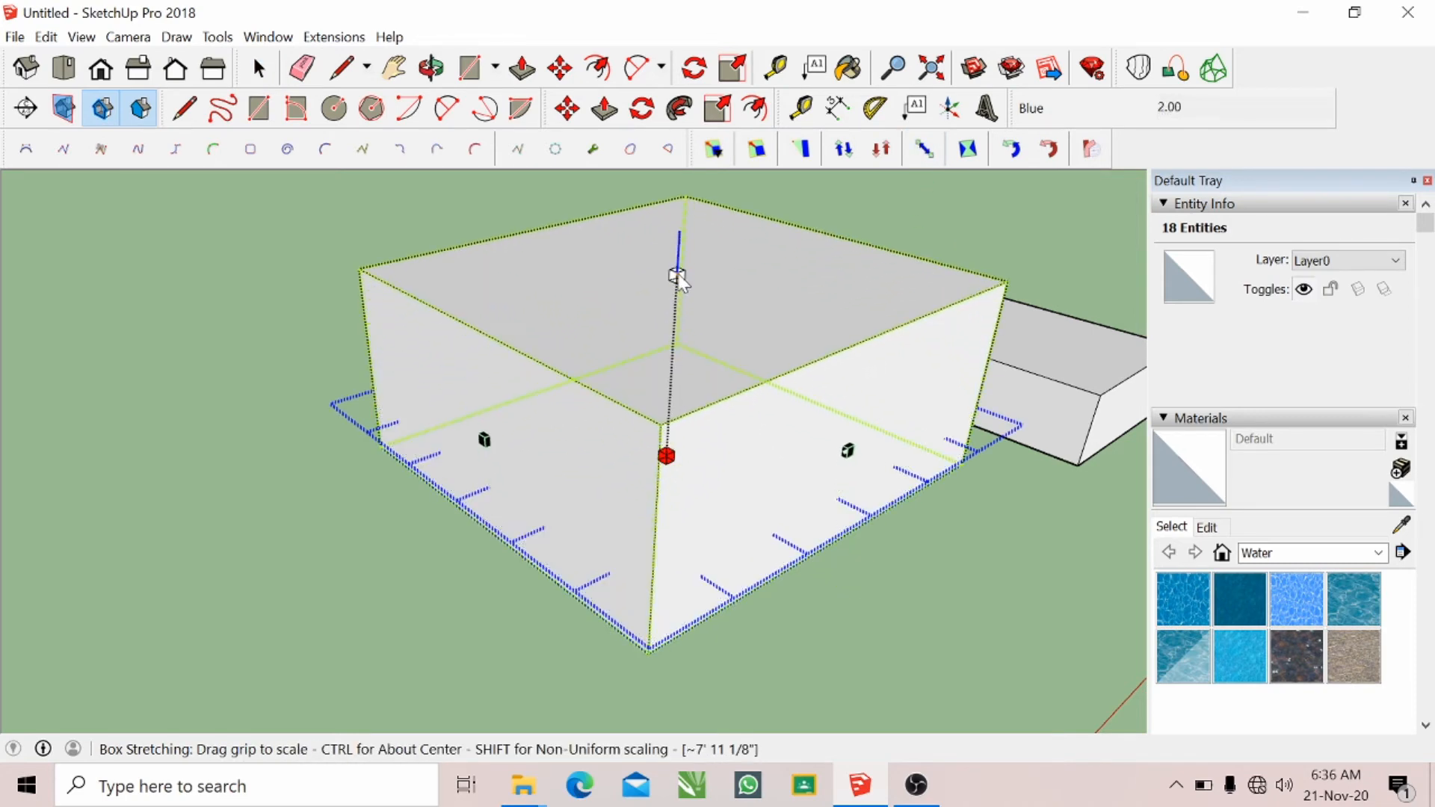
pyautogui.click(703, 309)
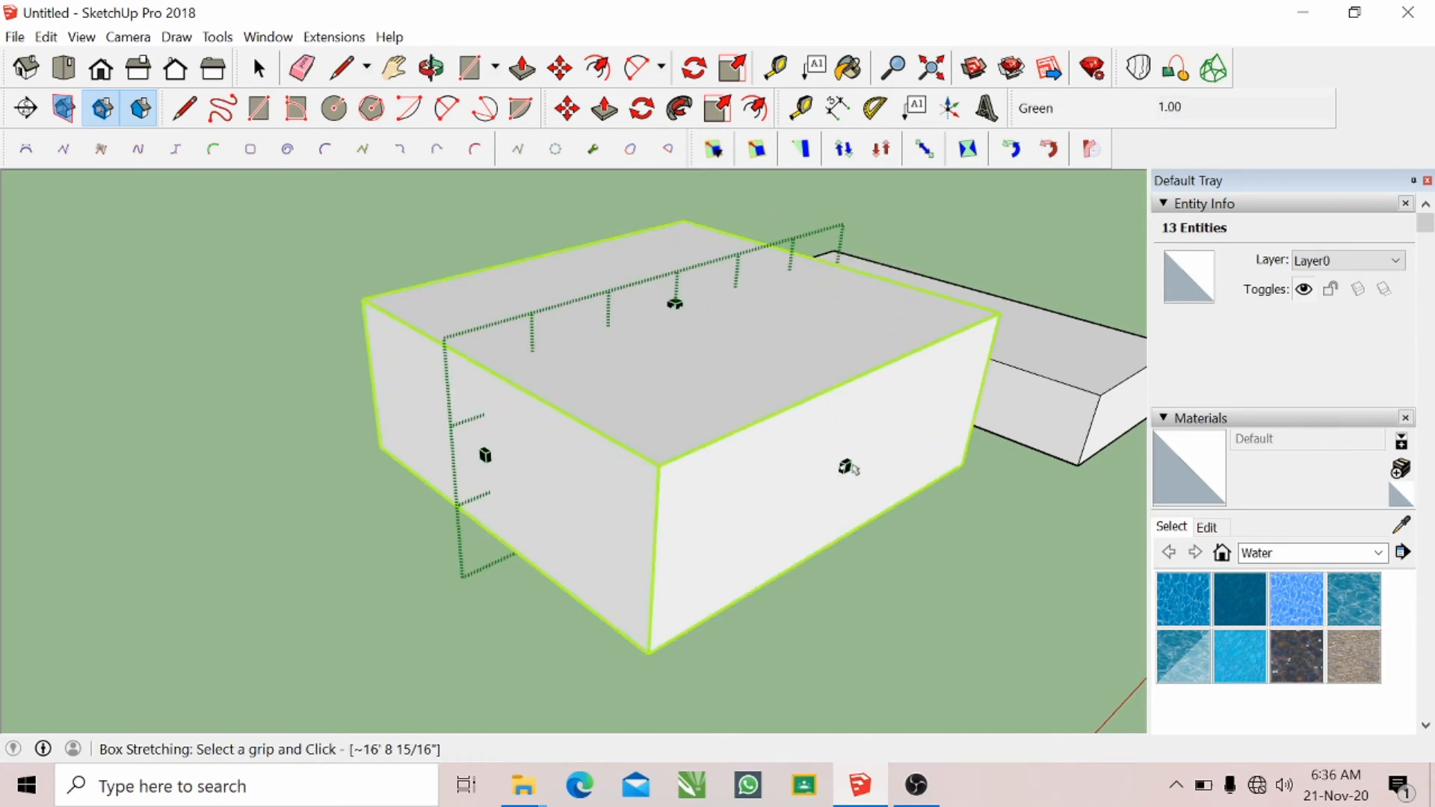
# - Try compressing the box to about 0.50 along the green axis and 0.57 along the red axis, returning each face to its start
pyautogui.click(843, 465)
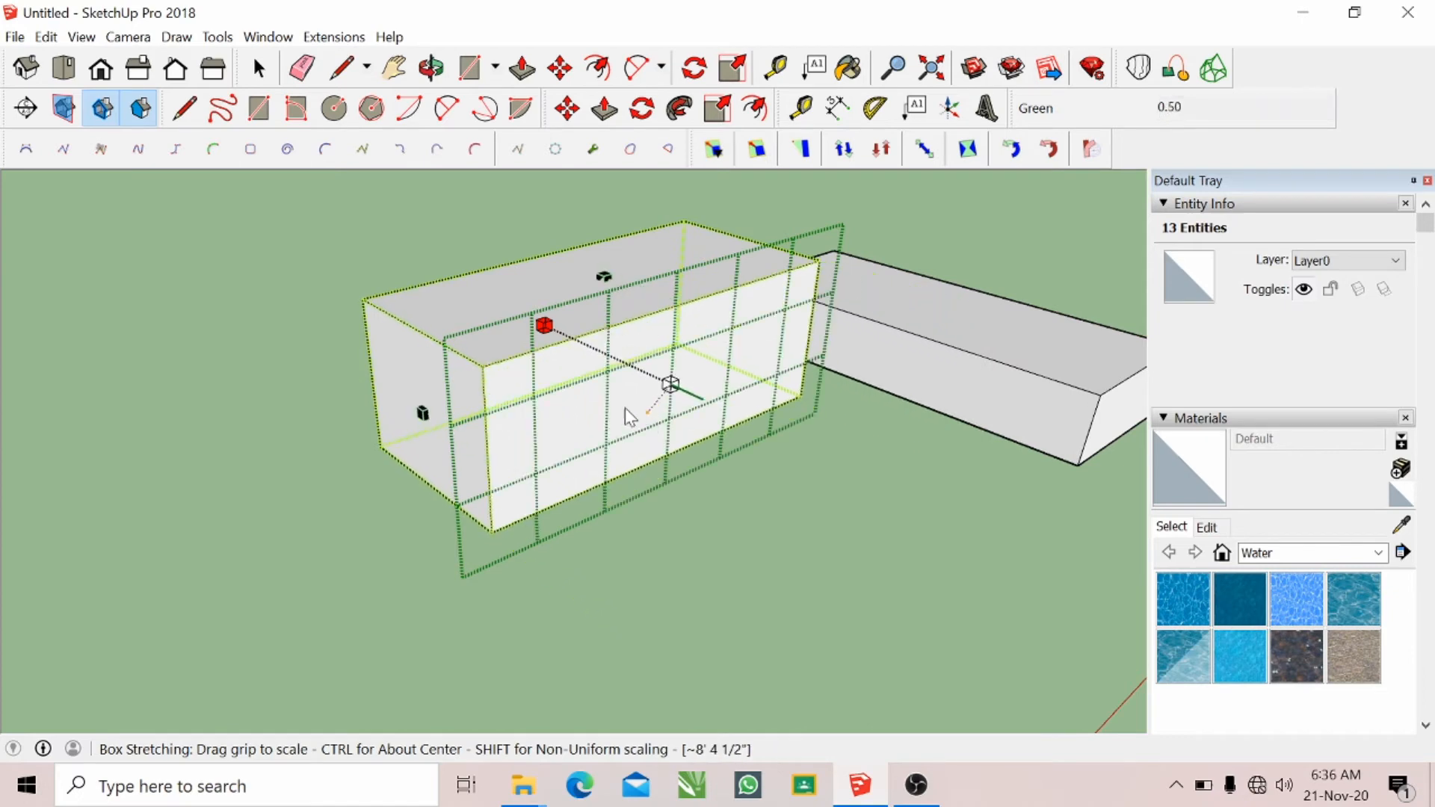
pyautogui.click(842, 464)
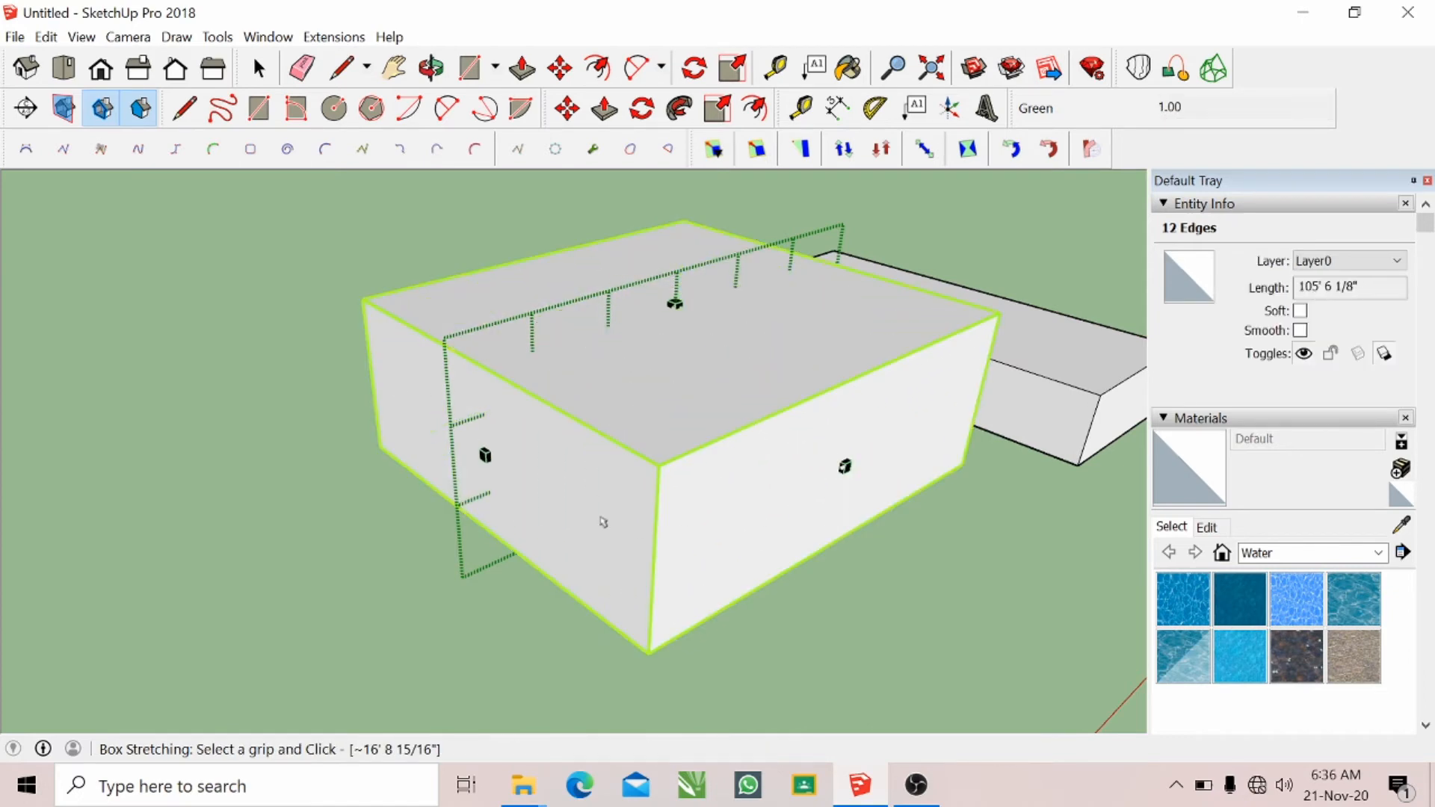
pyautogui.click(486, 454)
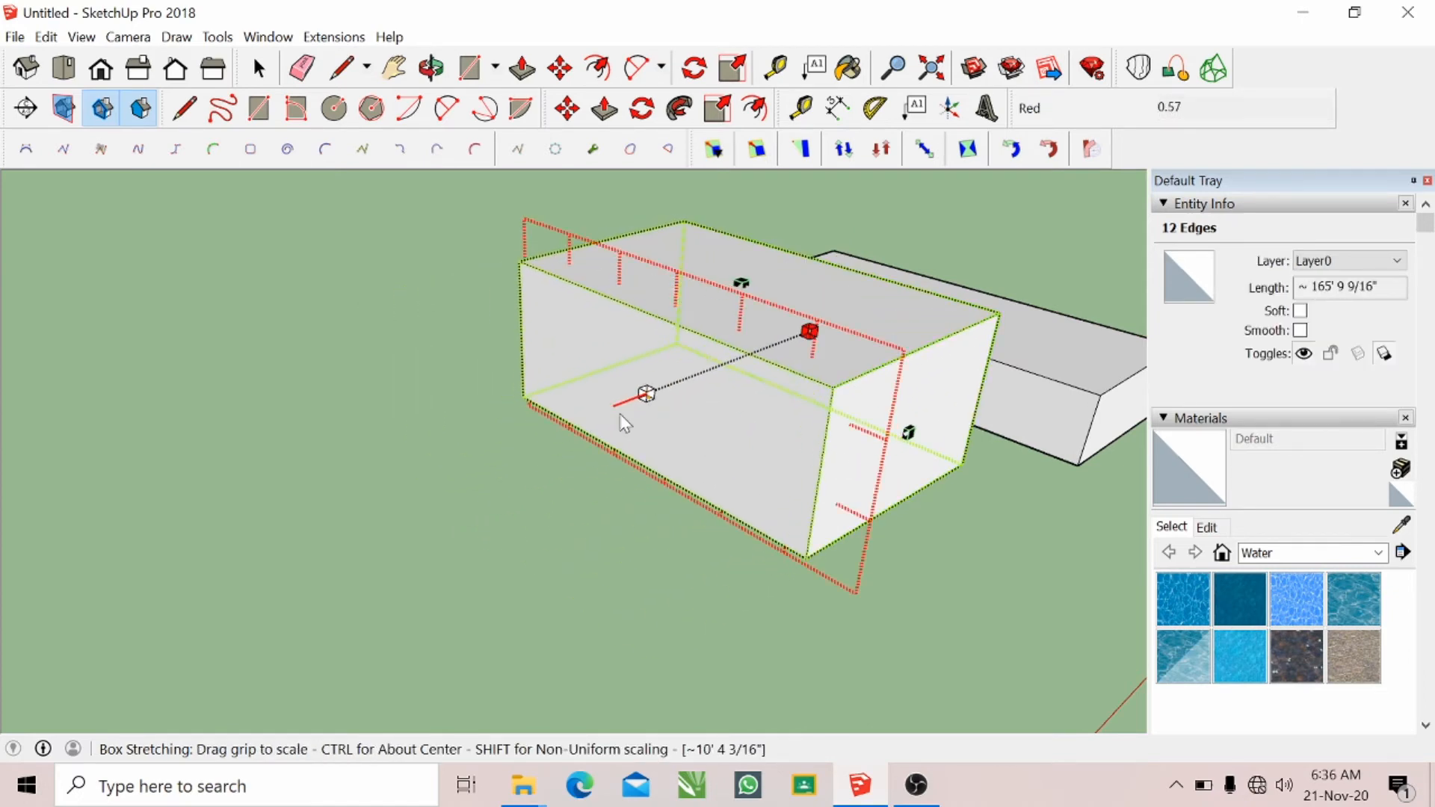
pyautogui.click(488, 454)
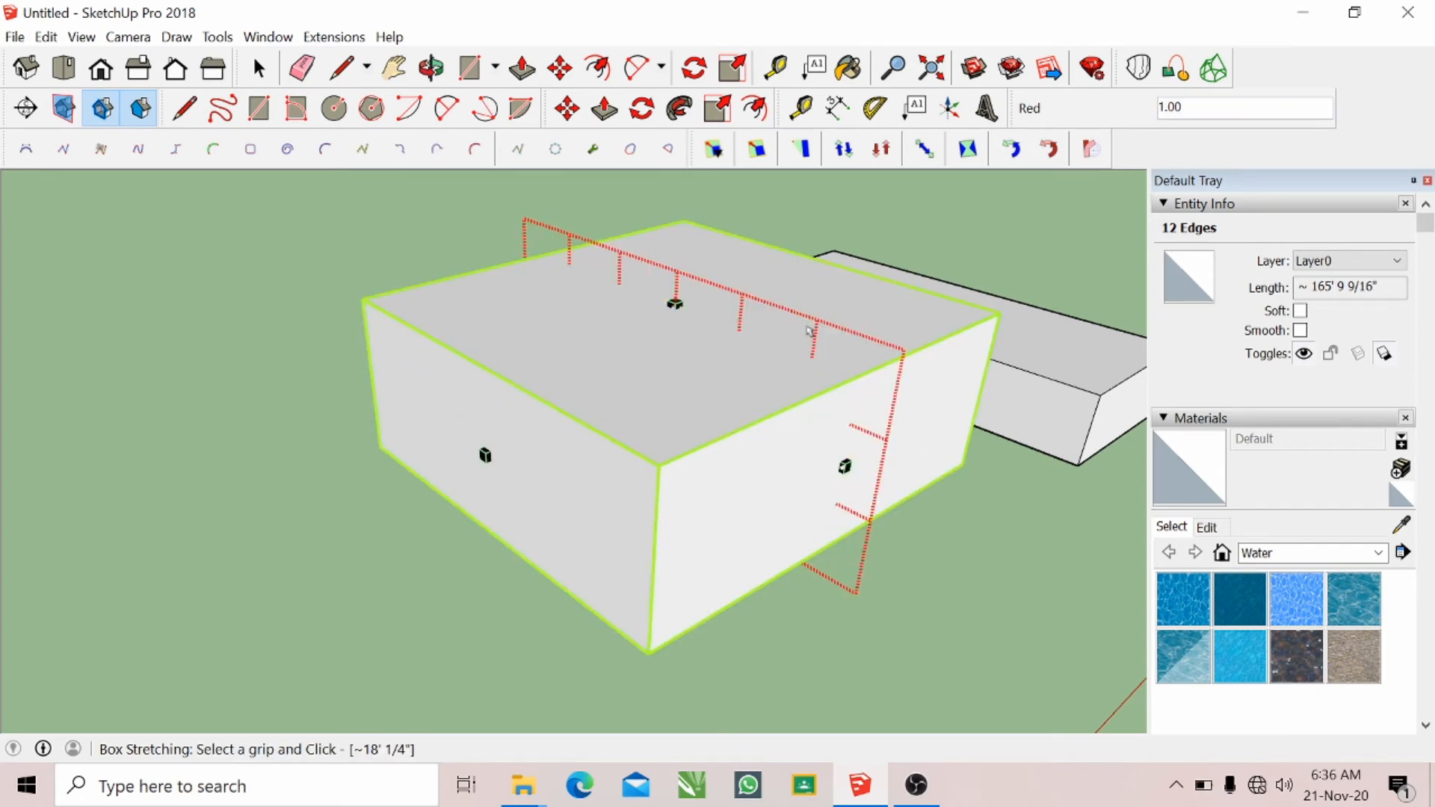
pyautogui.moveTo(805, 328); pyautogui.dragTo(693, 389)
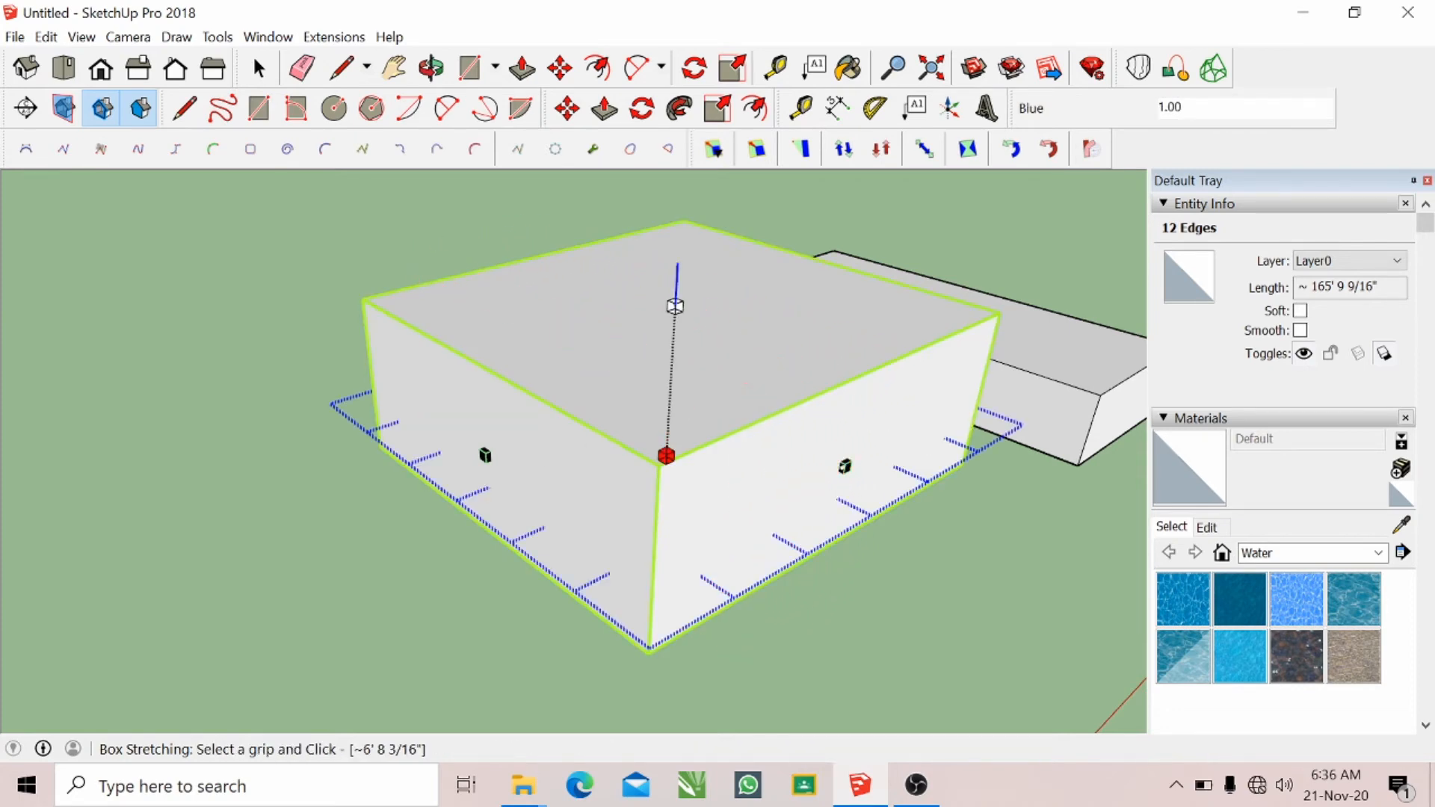
# - Stretch the box upward by a factor of 1.14, compress it to 0.50 along the red axis and extend it by 2.19
pyautogui.moveTo(674, 304); pyautogui.dragTo(662, 275)
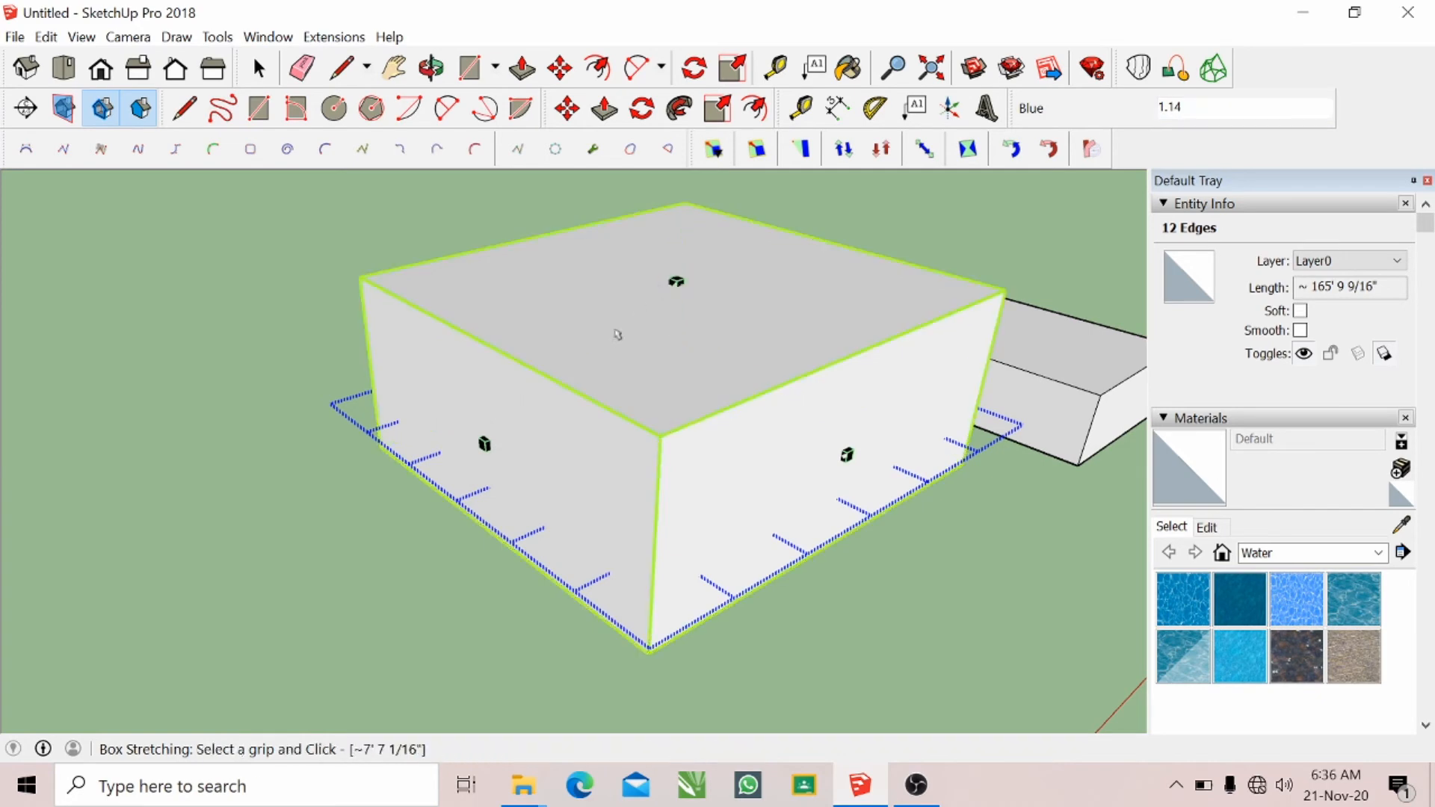
pyautogui.moveTo(484, 444); pyautogui.dragTo(760, 376)
pyautogui.moveTo(716, 428); pyautogui.dragTo(663, 445)
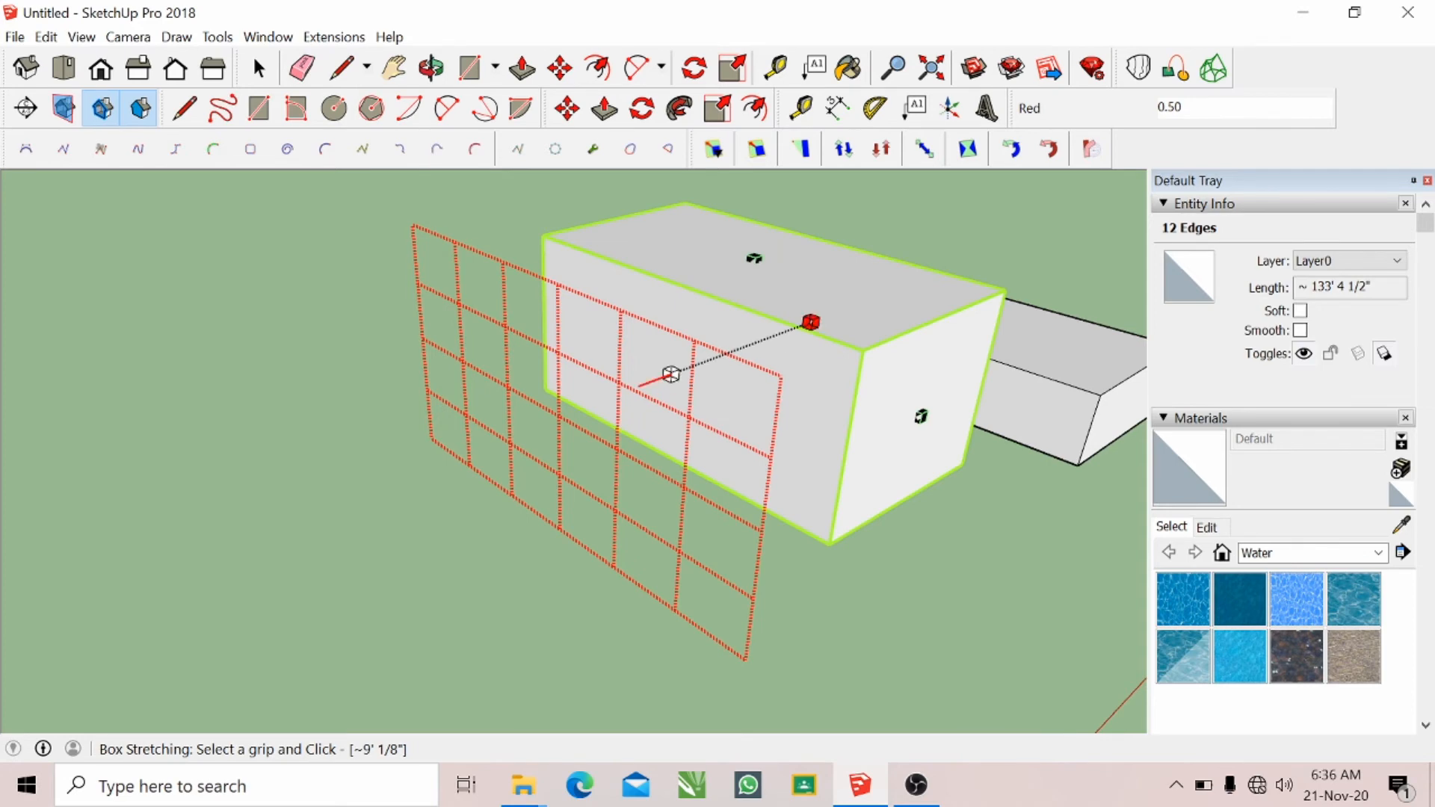
pyautogui.moveTo(671, 374); pyautogui.dragTo(419, 568)
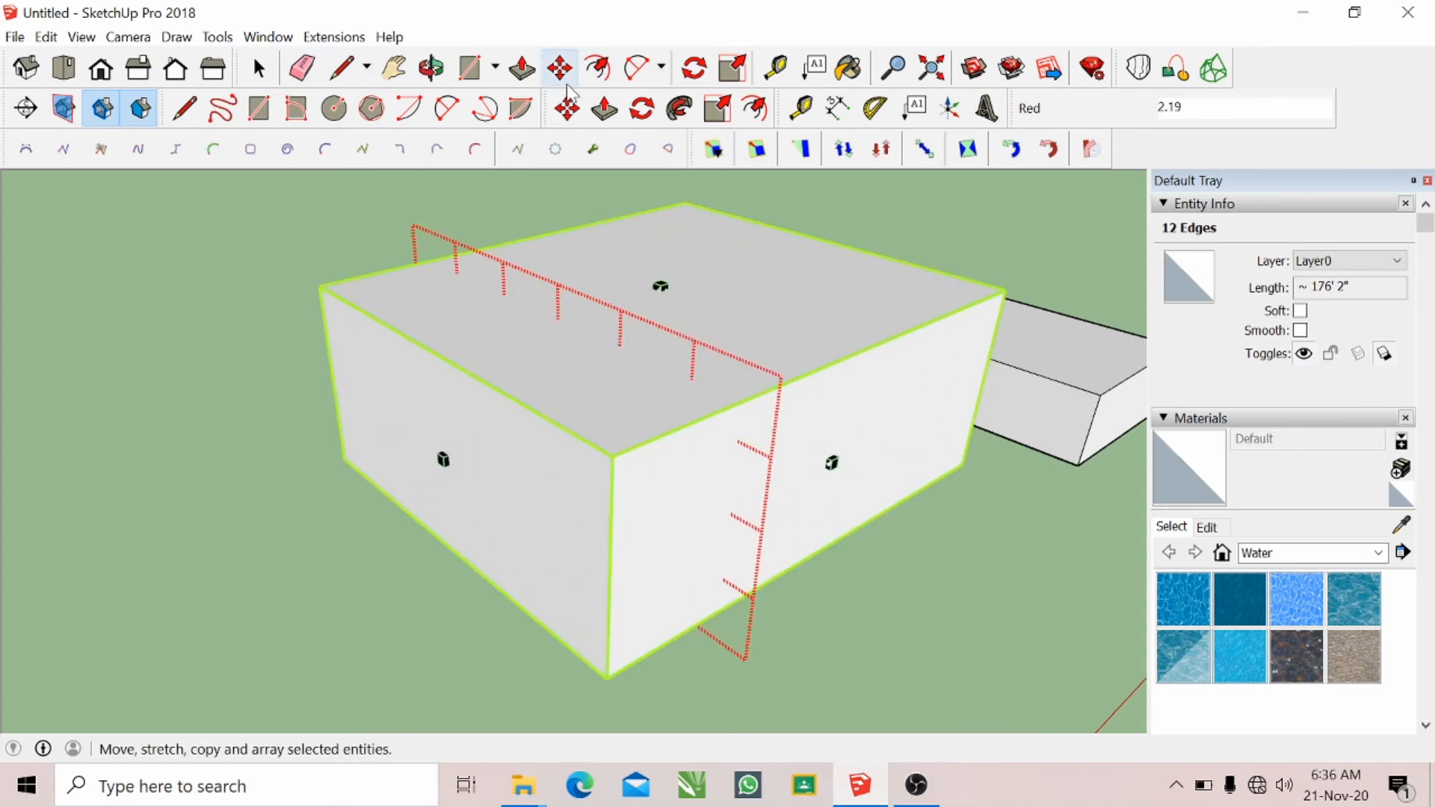
# - Restart Box Stretching from the box's opposite side and pull the near face out along the green axis to about 18' 6"
pyautogui.click(432, 68)
pyautogui.moveTo(570, 356); pyautogui.dragTo(297, 407)
pyautogui.moveTo(645, 422); pyautogui.dragTo(422, 315)
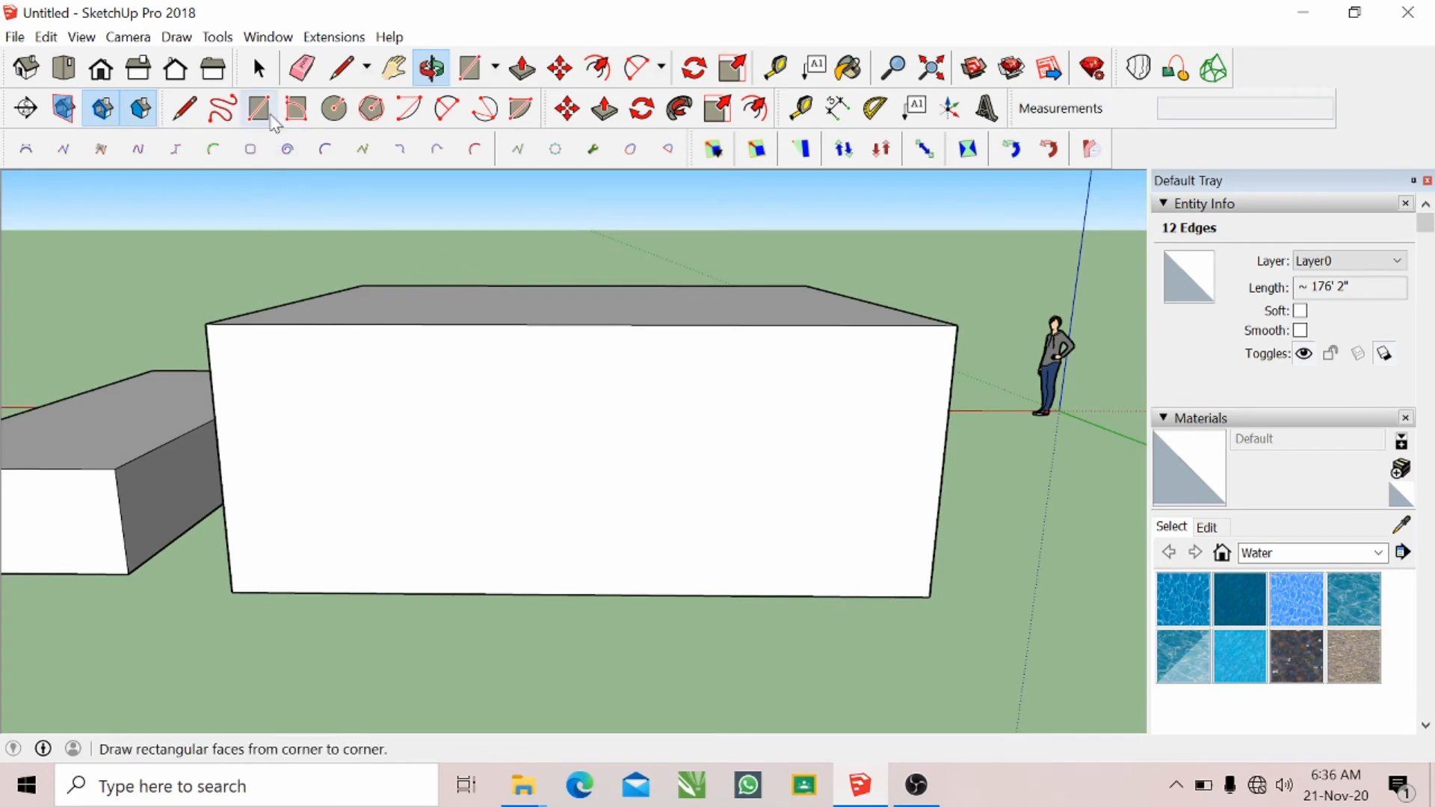
pyautogui.click(261, 69)
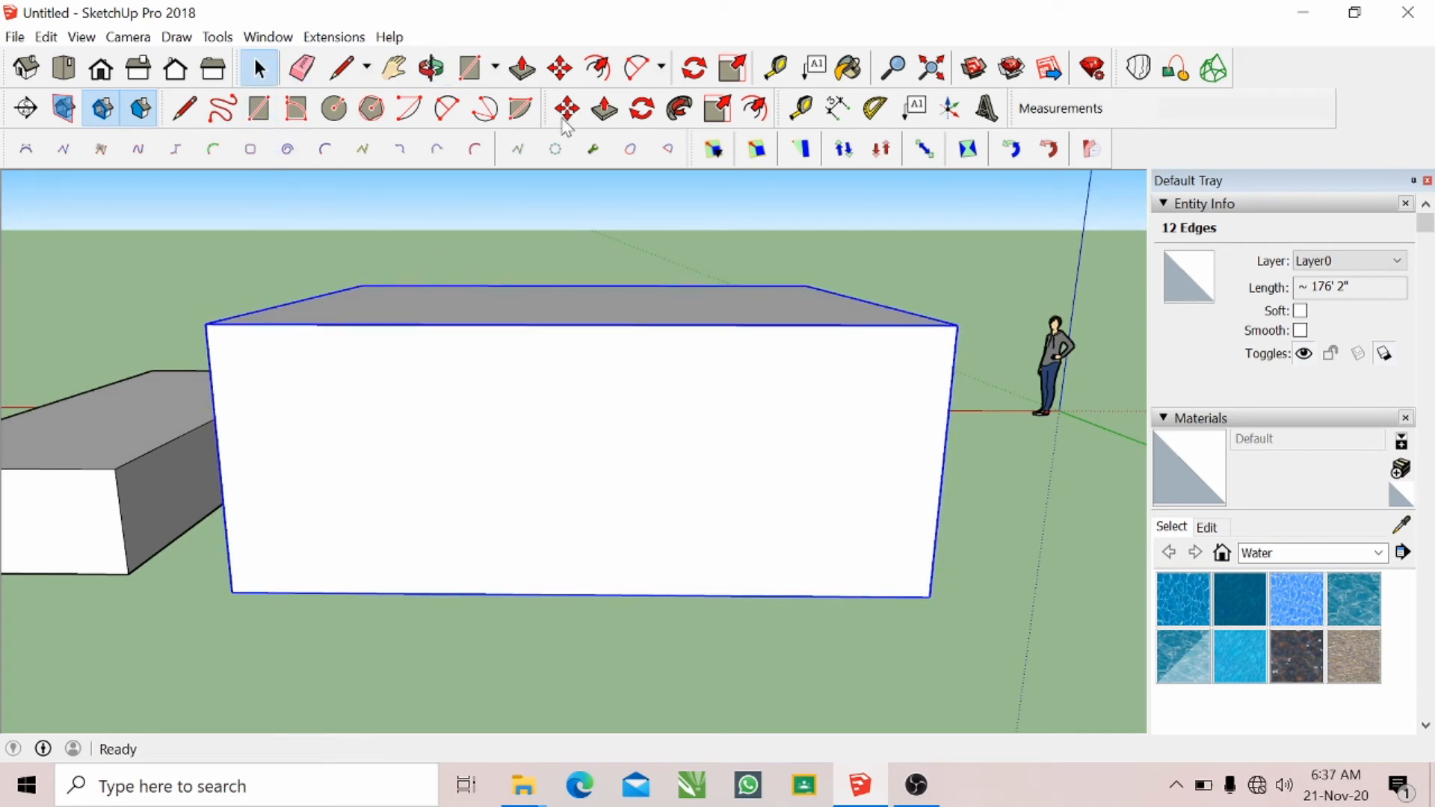
pyautogui.click(925, 150)
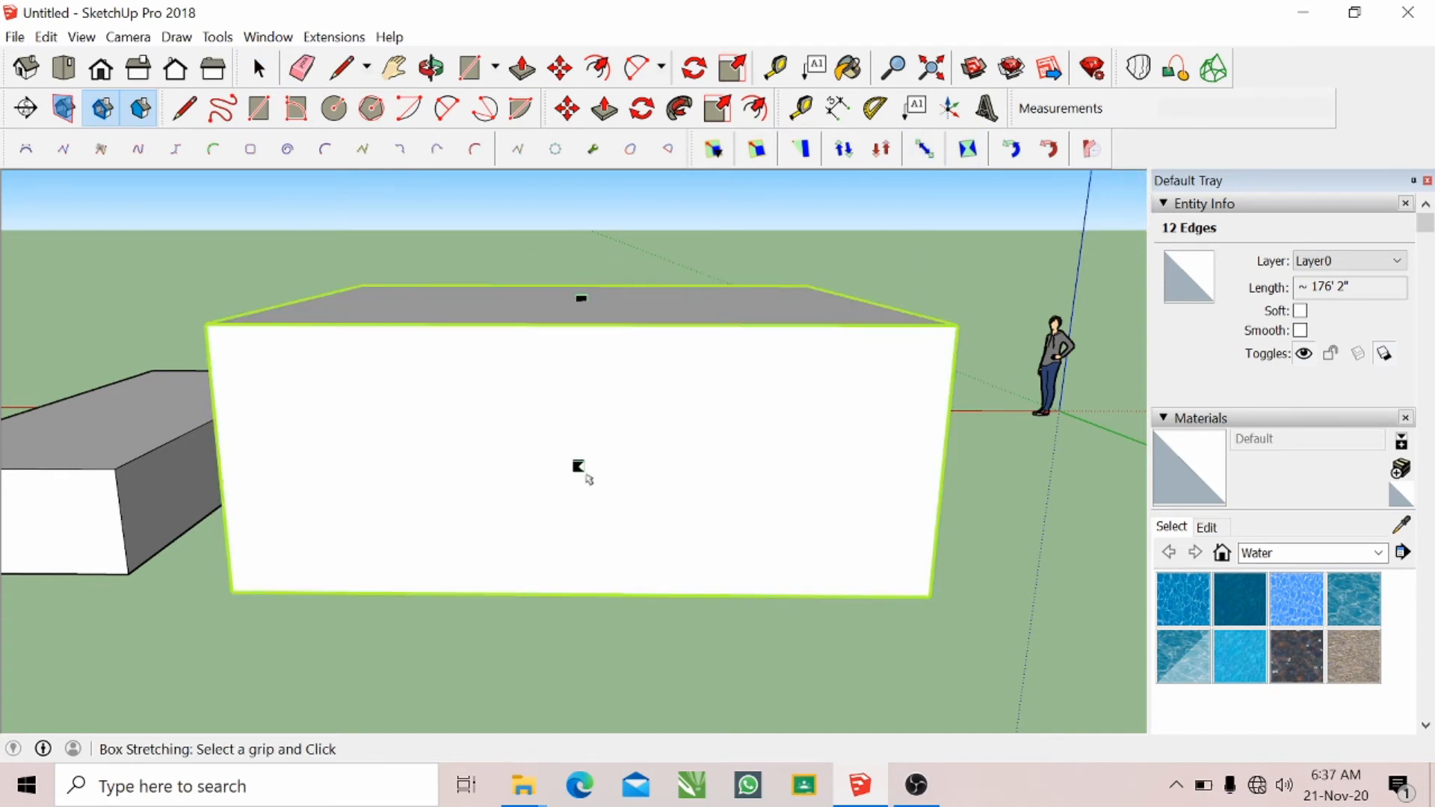
pyautogui.click(579, 466)
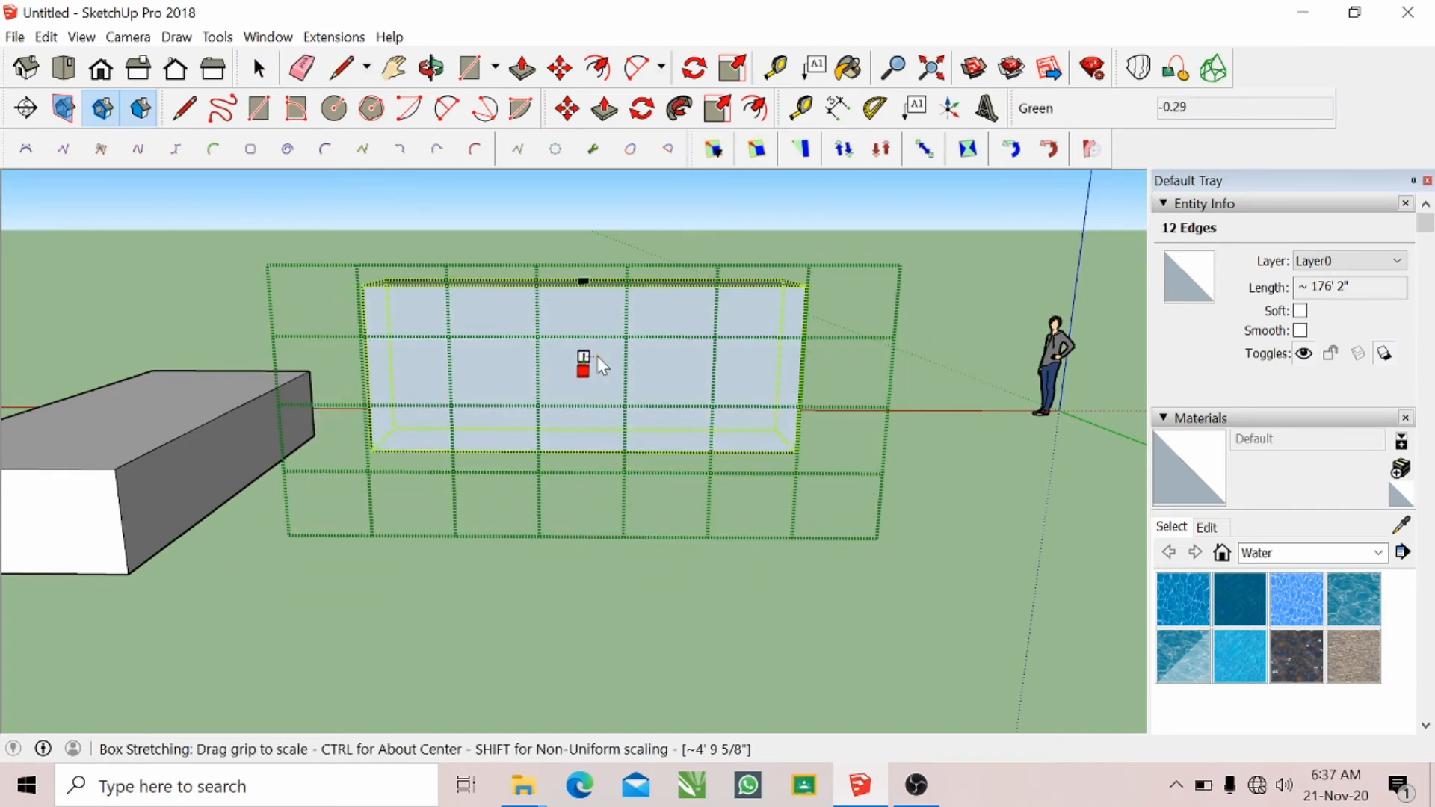
pyautogui.click(617, 489)
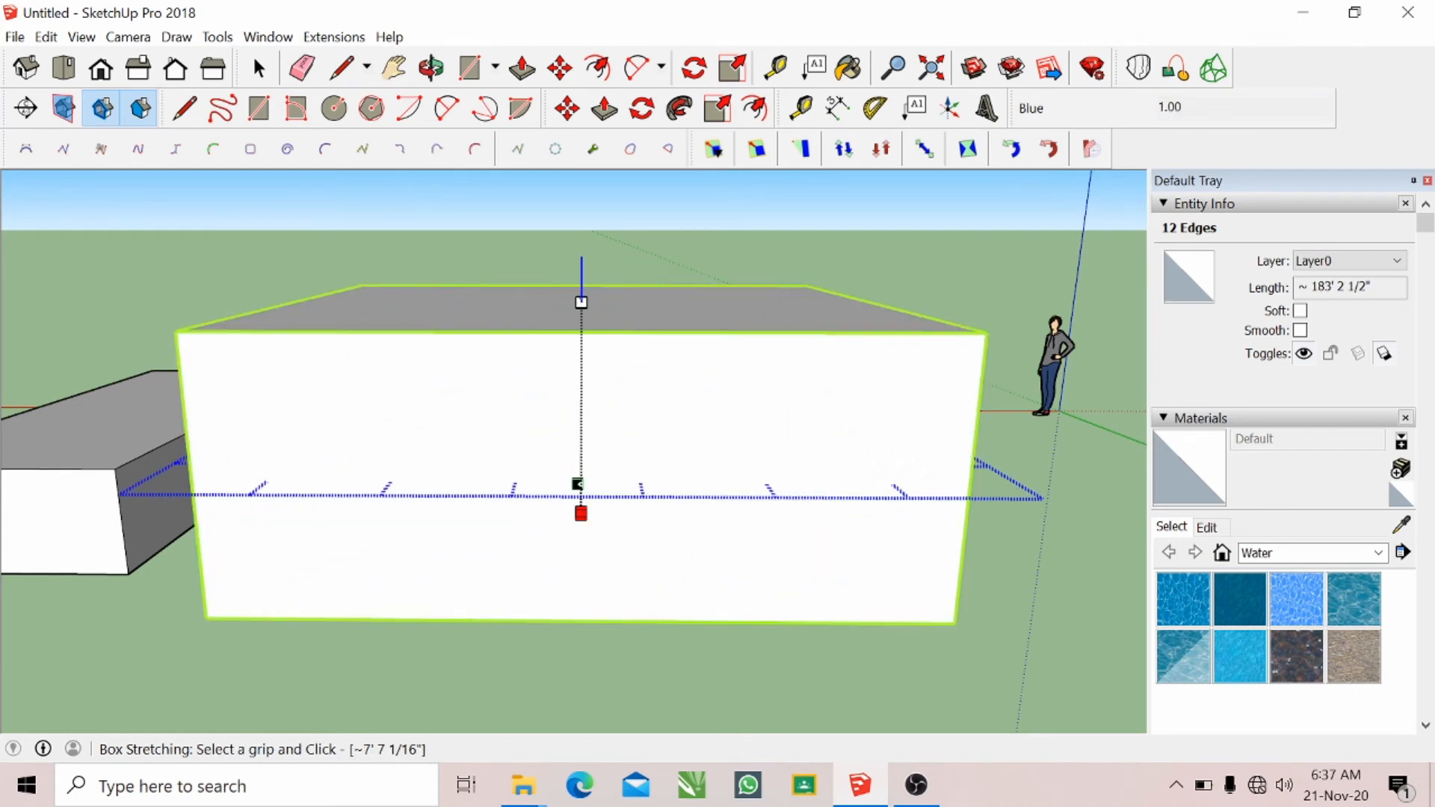
# - Try compressing the box's height to 0.34 and restore it, and stretch the near face outward by 1.05 along the green axis
pyautogui.click(578, 484)
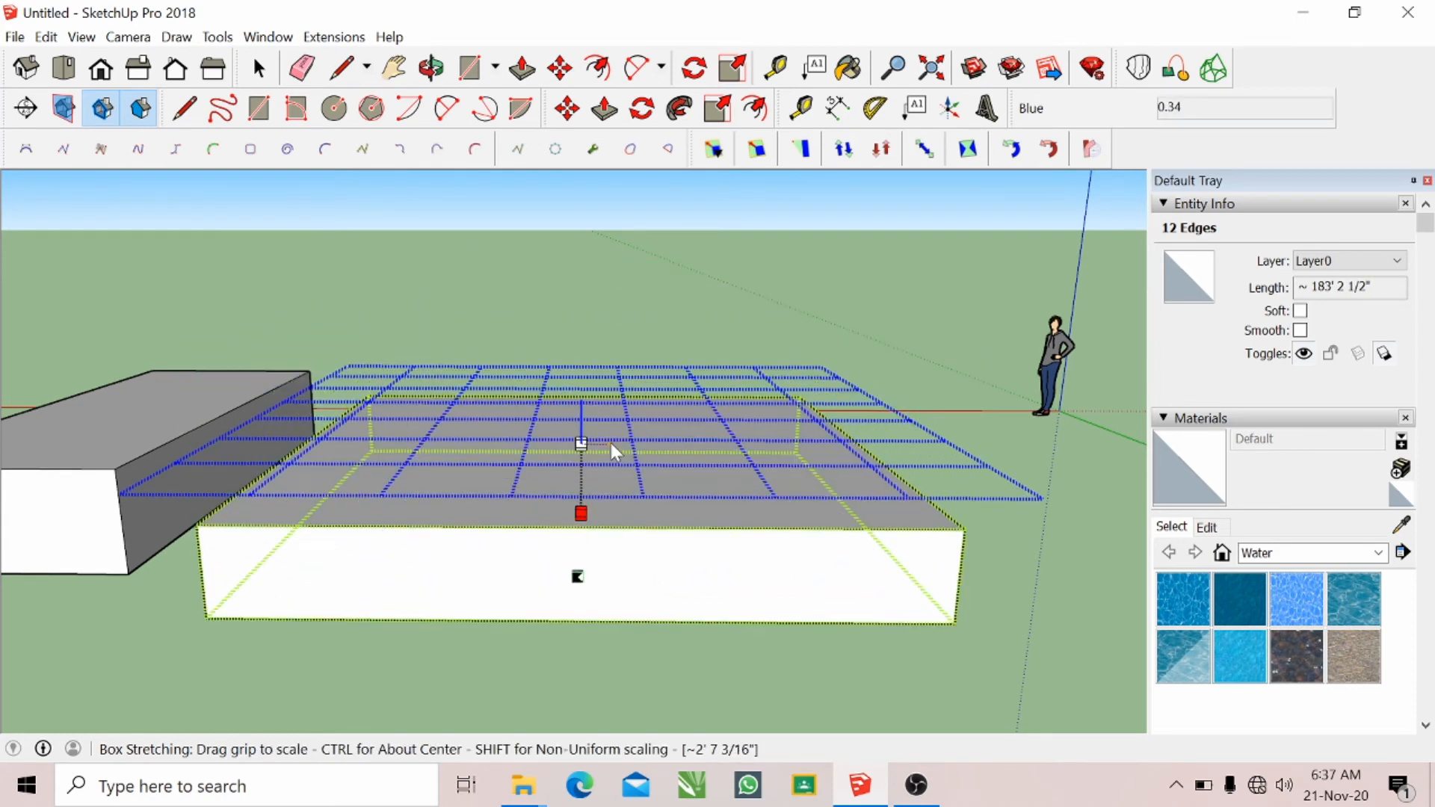
pyautogui.click(619, 303)
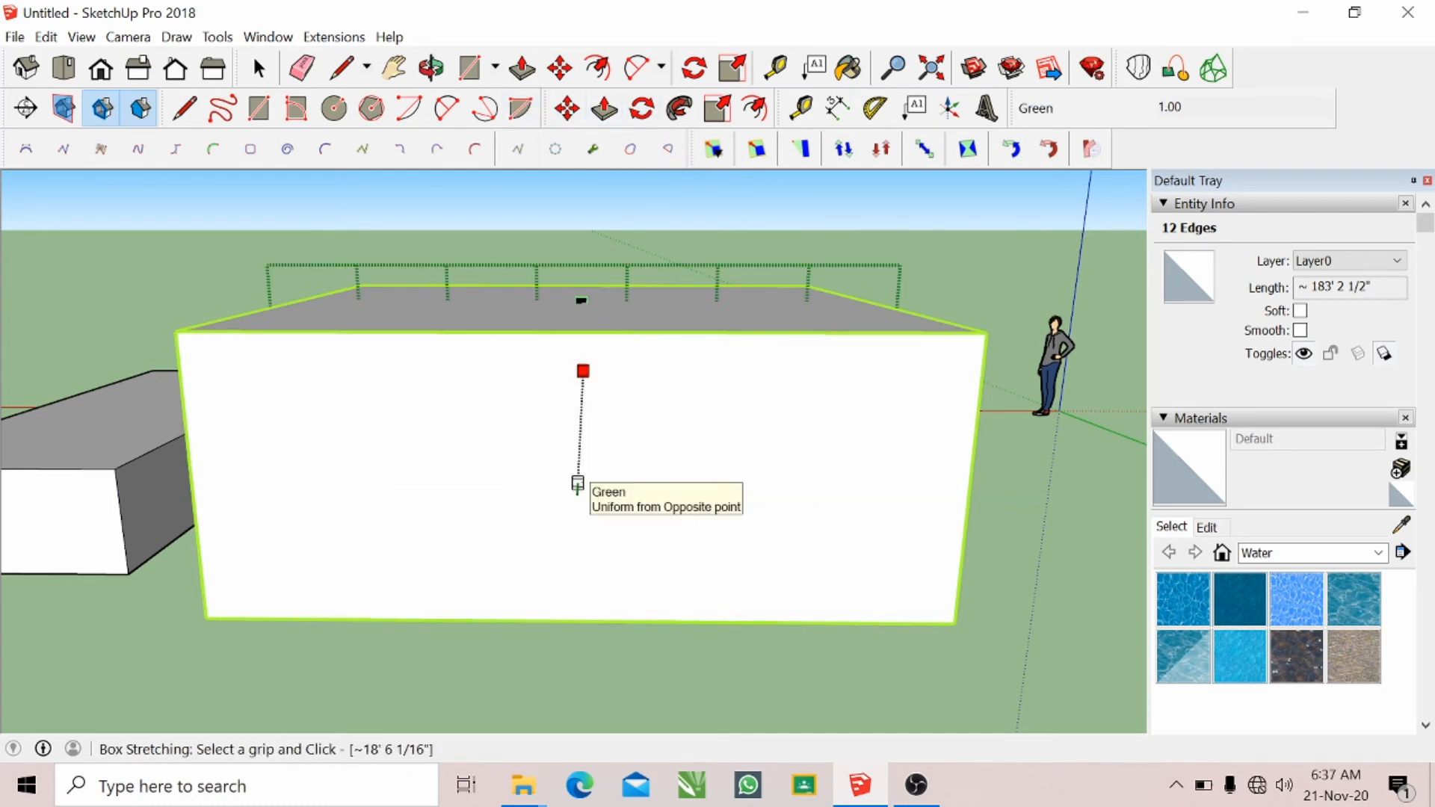
pyautogui.click(577, 482)
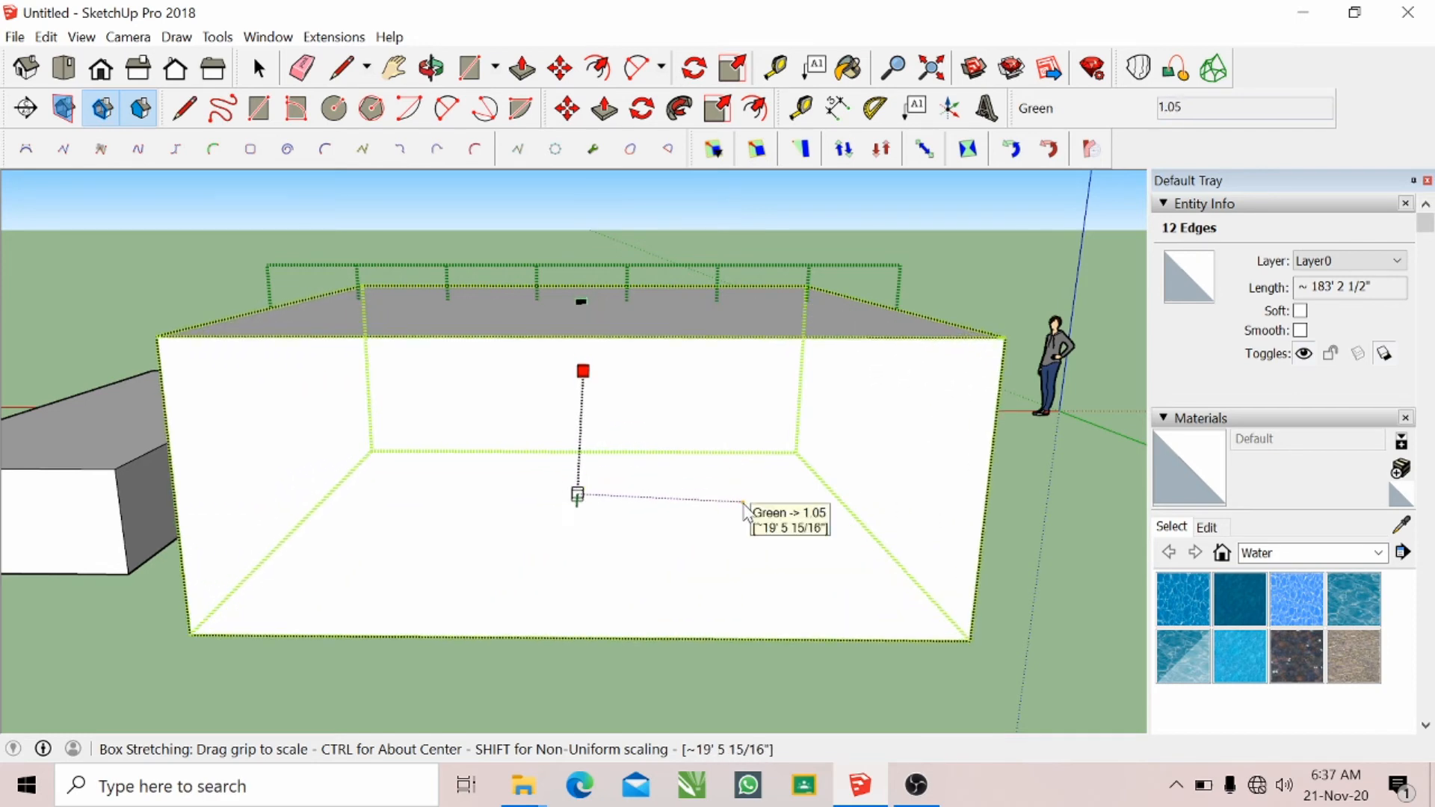
pyautogui.click(577, 493)
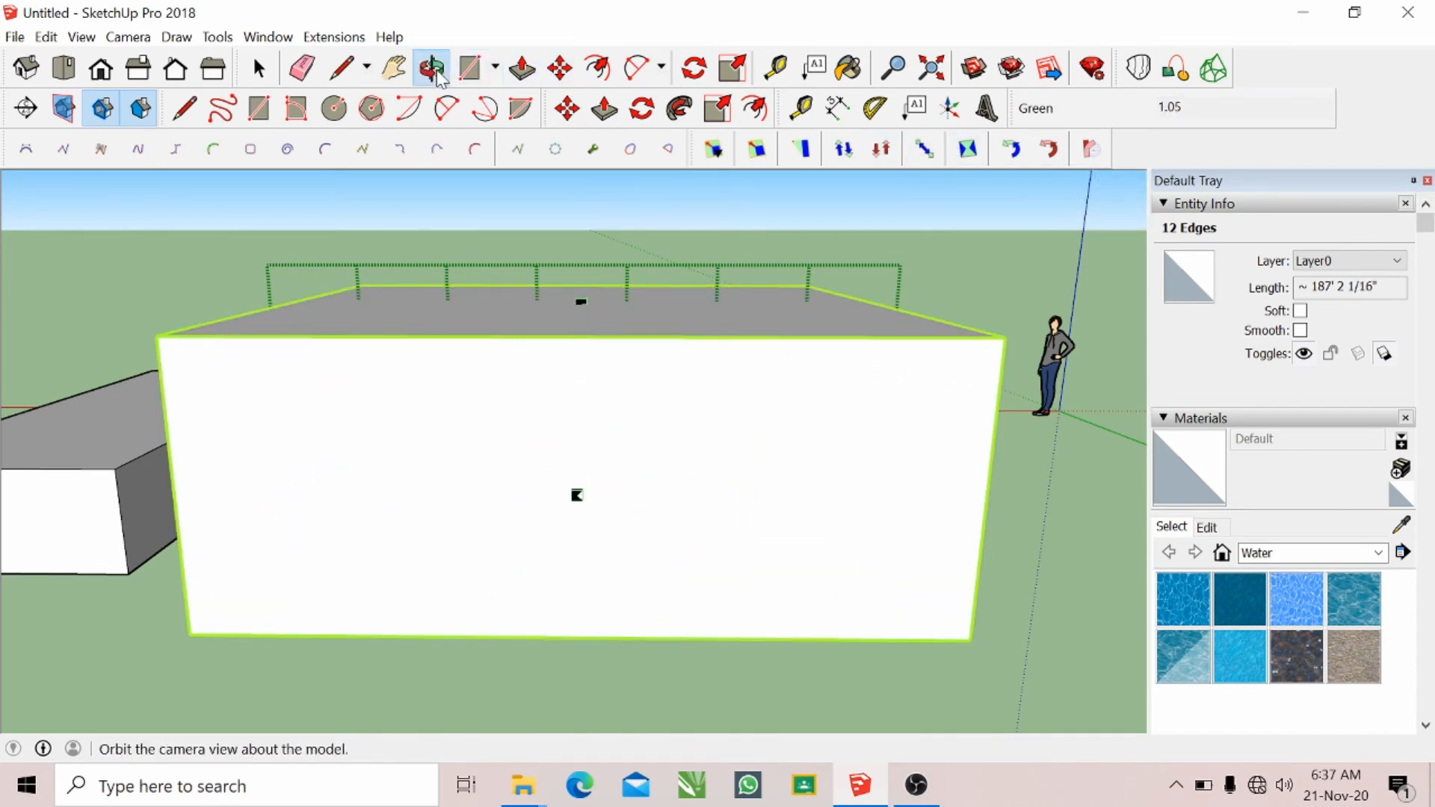
# - Twist the larger box's selected edges 60° about the vertical axis with Box Twisting from the top face grip
pyautogui.moveTo(552, 250); pyautogui.dragTo(558, 369)
pyautogui.scroll(-3, 712, 257)
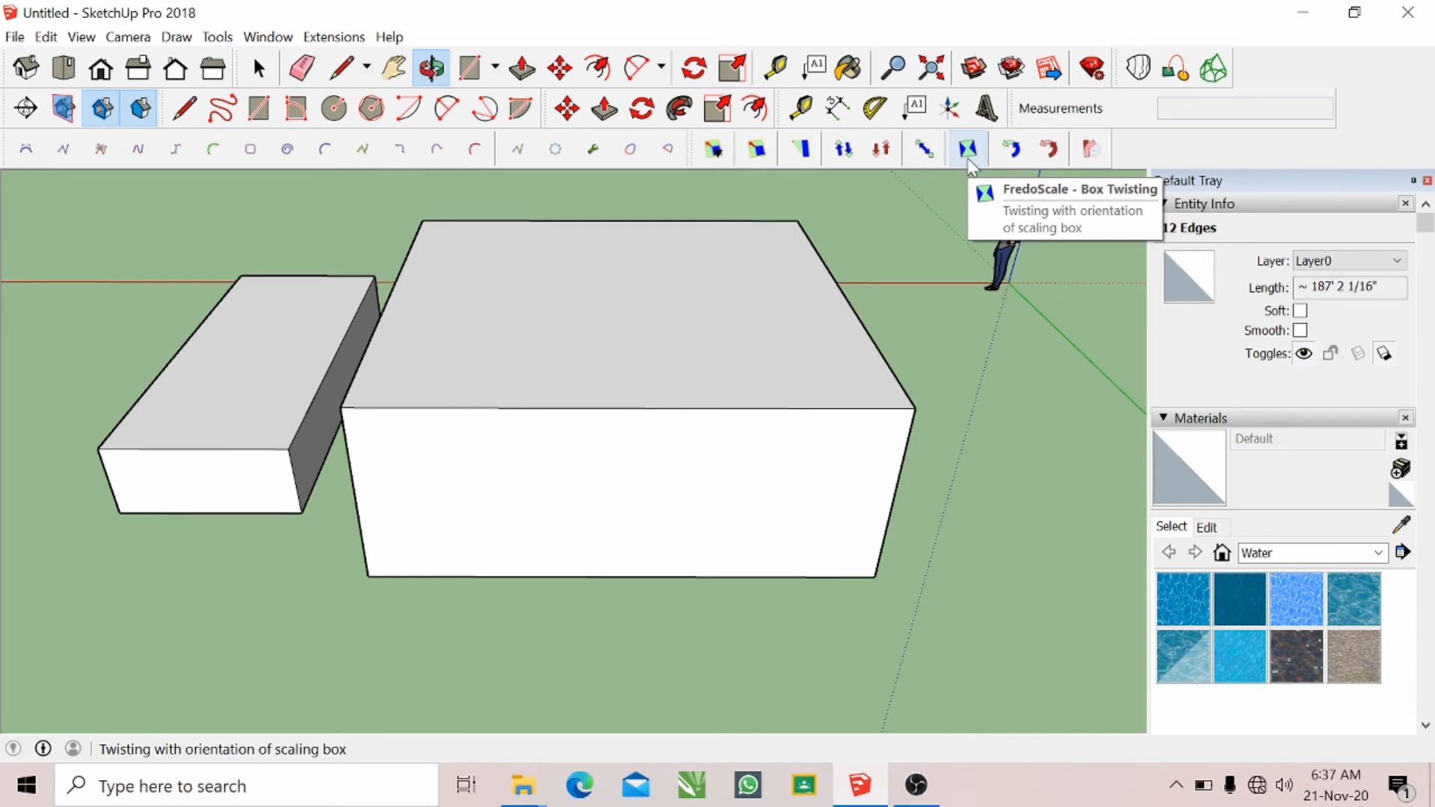
pyautogui.click(967, 149)
pyautogui.scroll(-2, 748, 291)
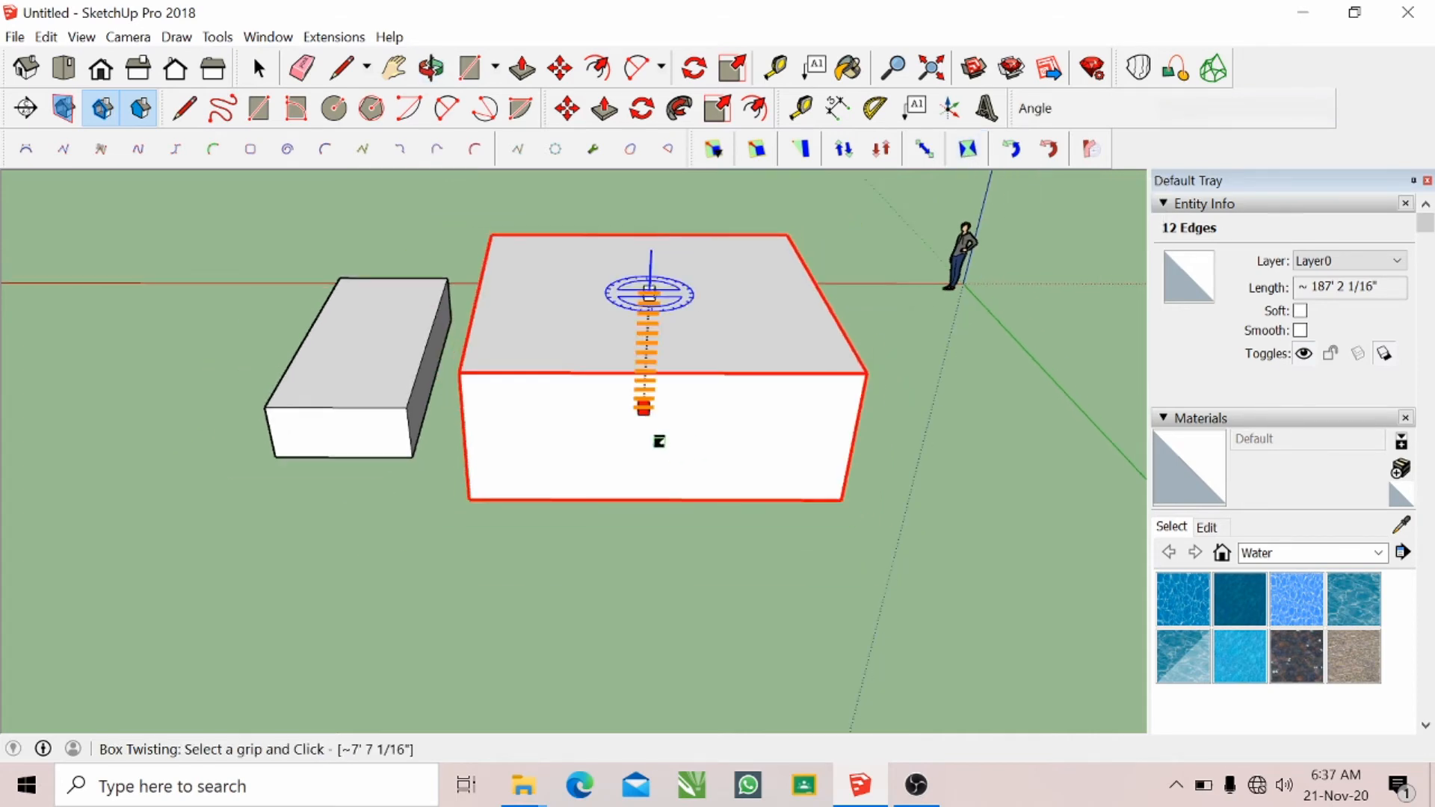
pyautogui.click(648, 294)
pyautogui.click(762, 300)
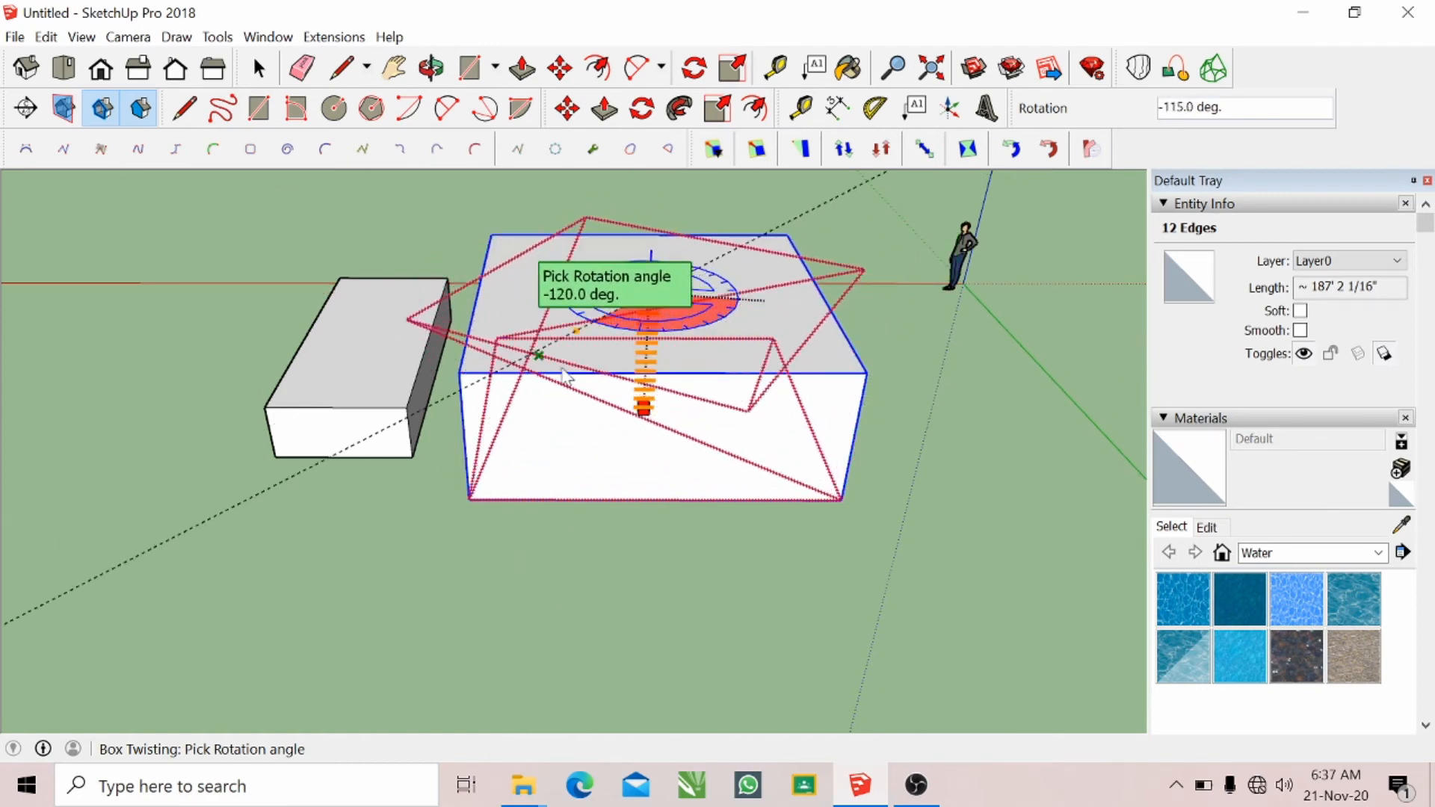
pyautogui.click(777, 219)
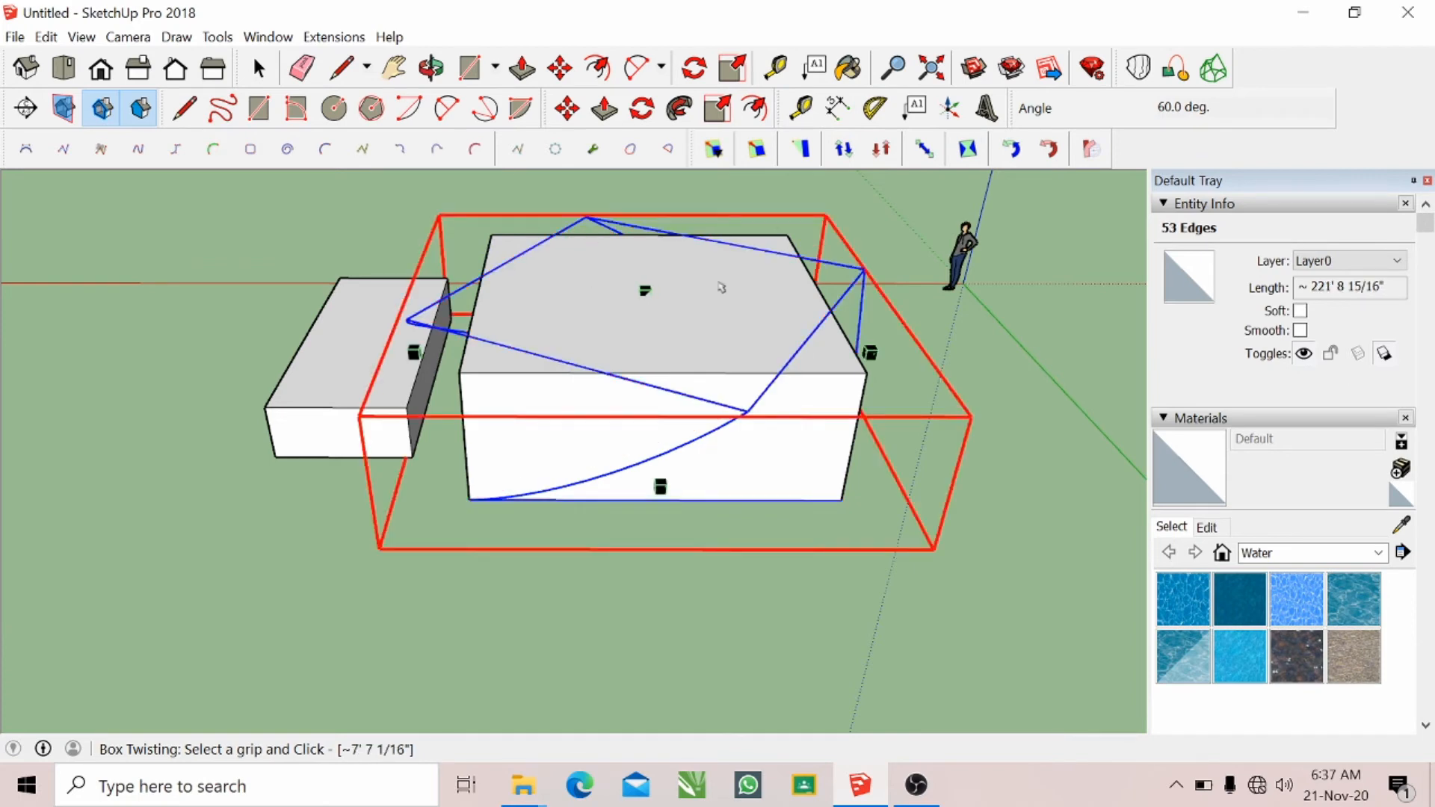
# - Undo the twisting of the edges to restore the plain larger box
pyautogui.click(261, 71)
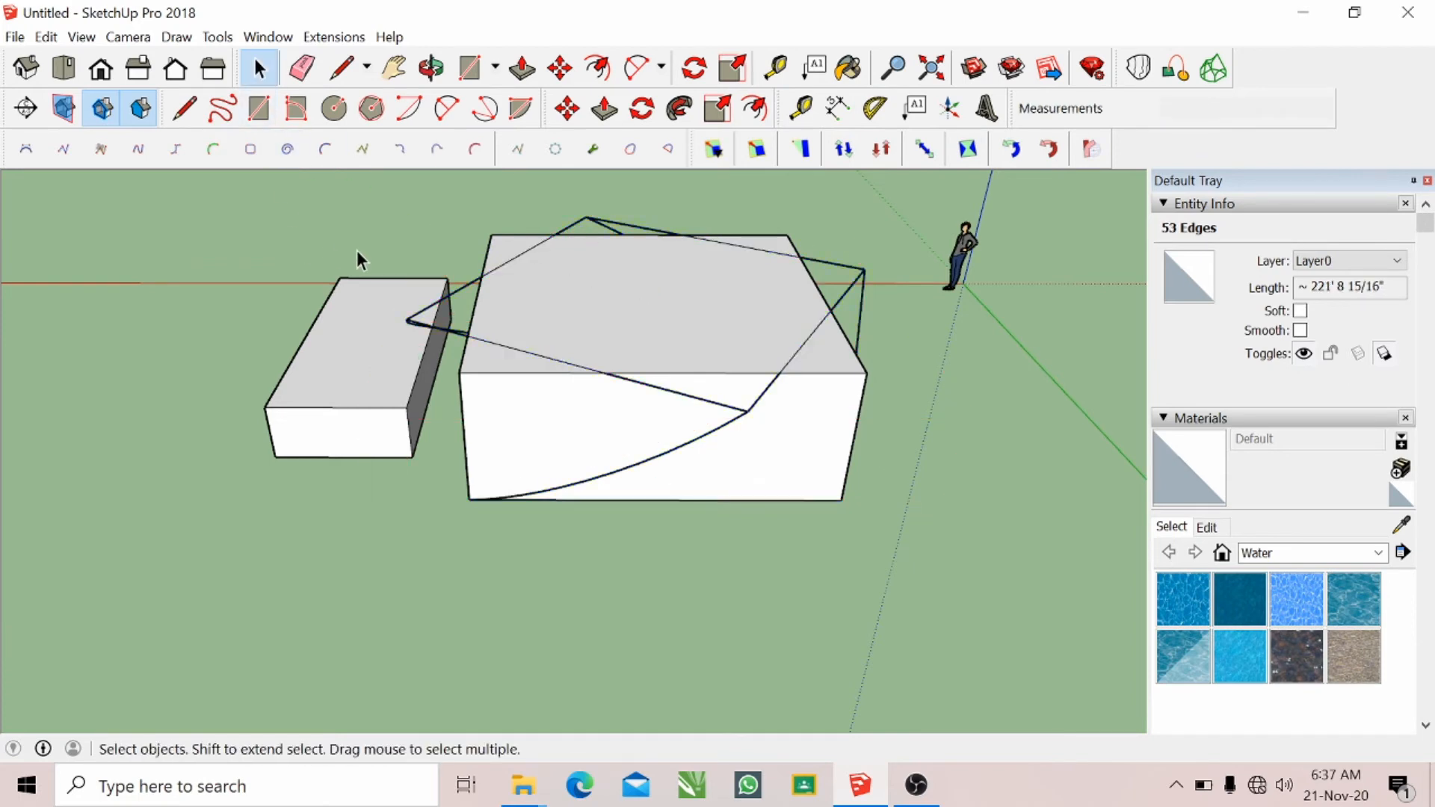
pyautogui.click(596, 295)
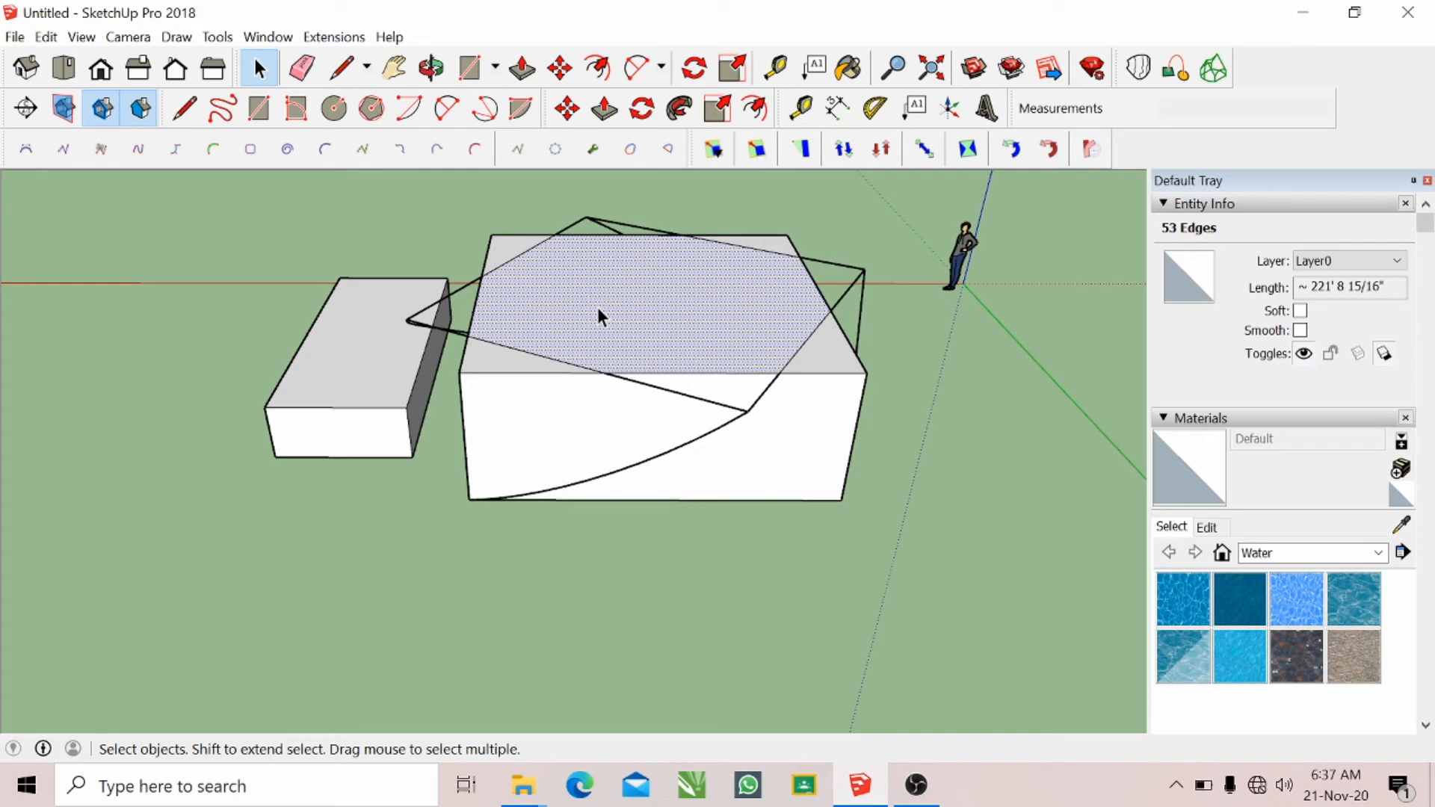
pyautogui.press('Delete')
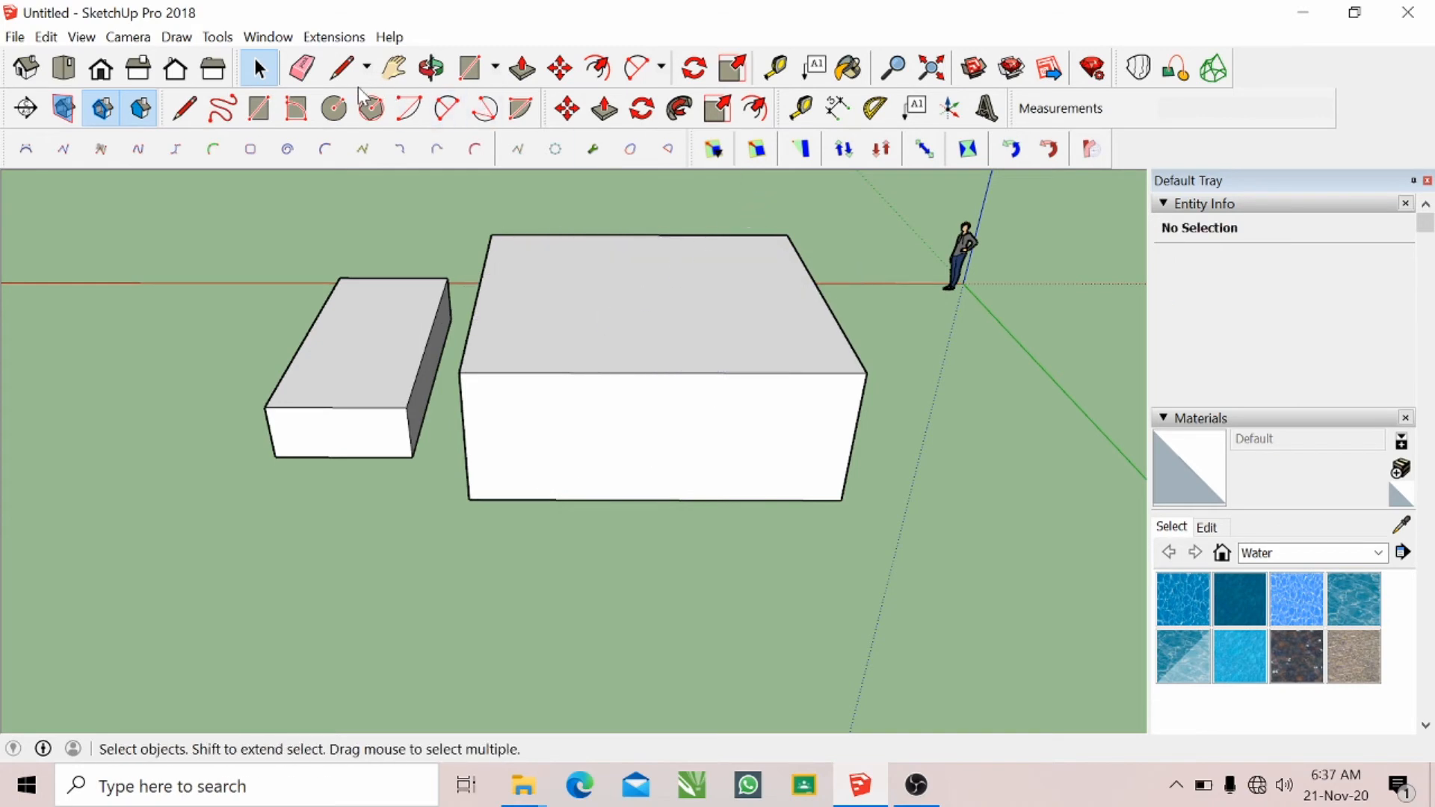
# - Select the whole larger box with its faces and twist it -85° along the green axis with Box Twisting
pyautogui.tripleClick(589, 329)
pyautogui.click(969, 152)
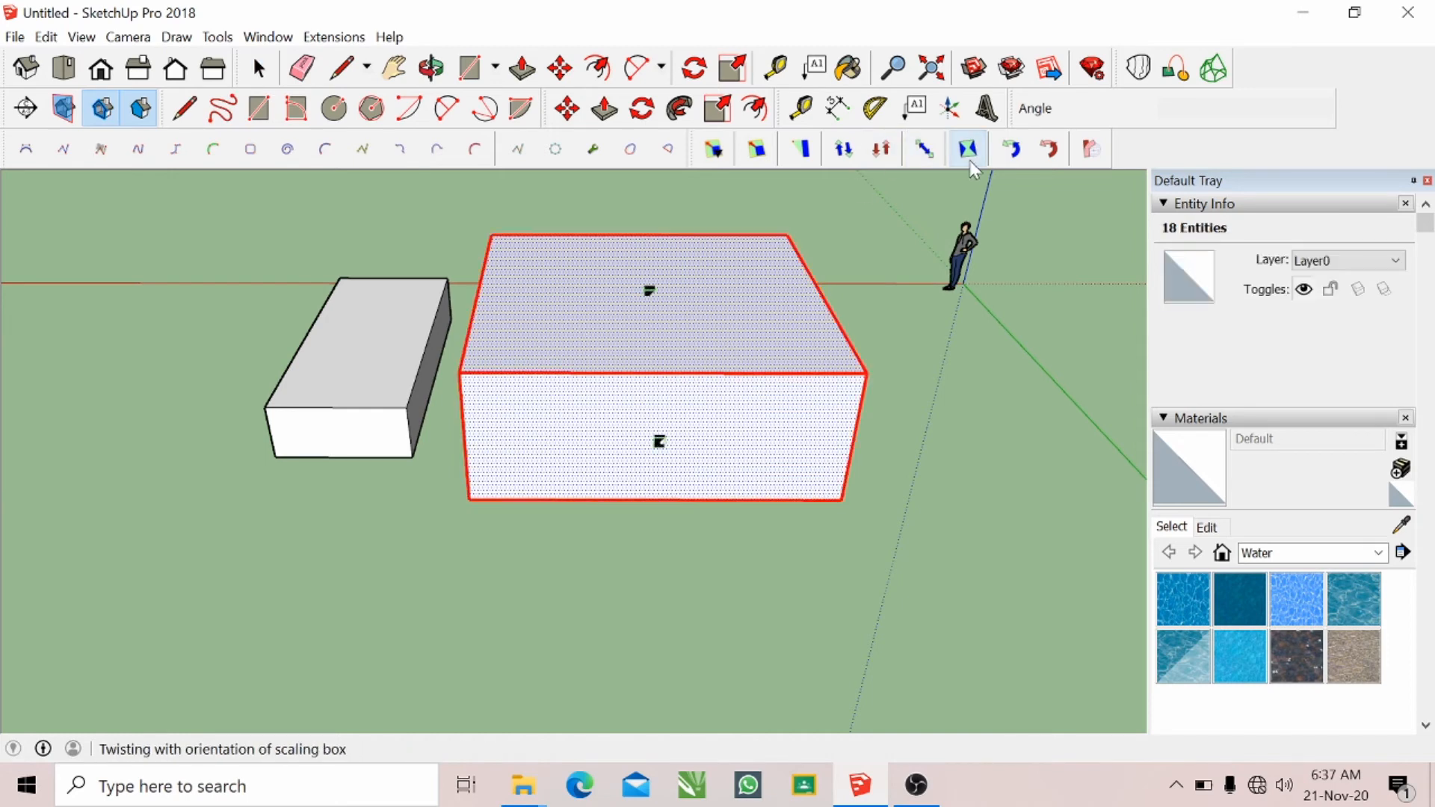
pyautogui.click(648, 292)
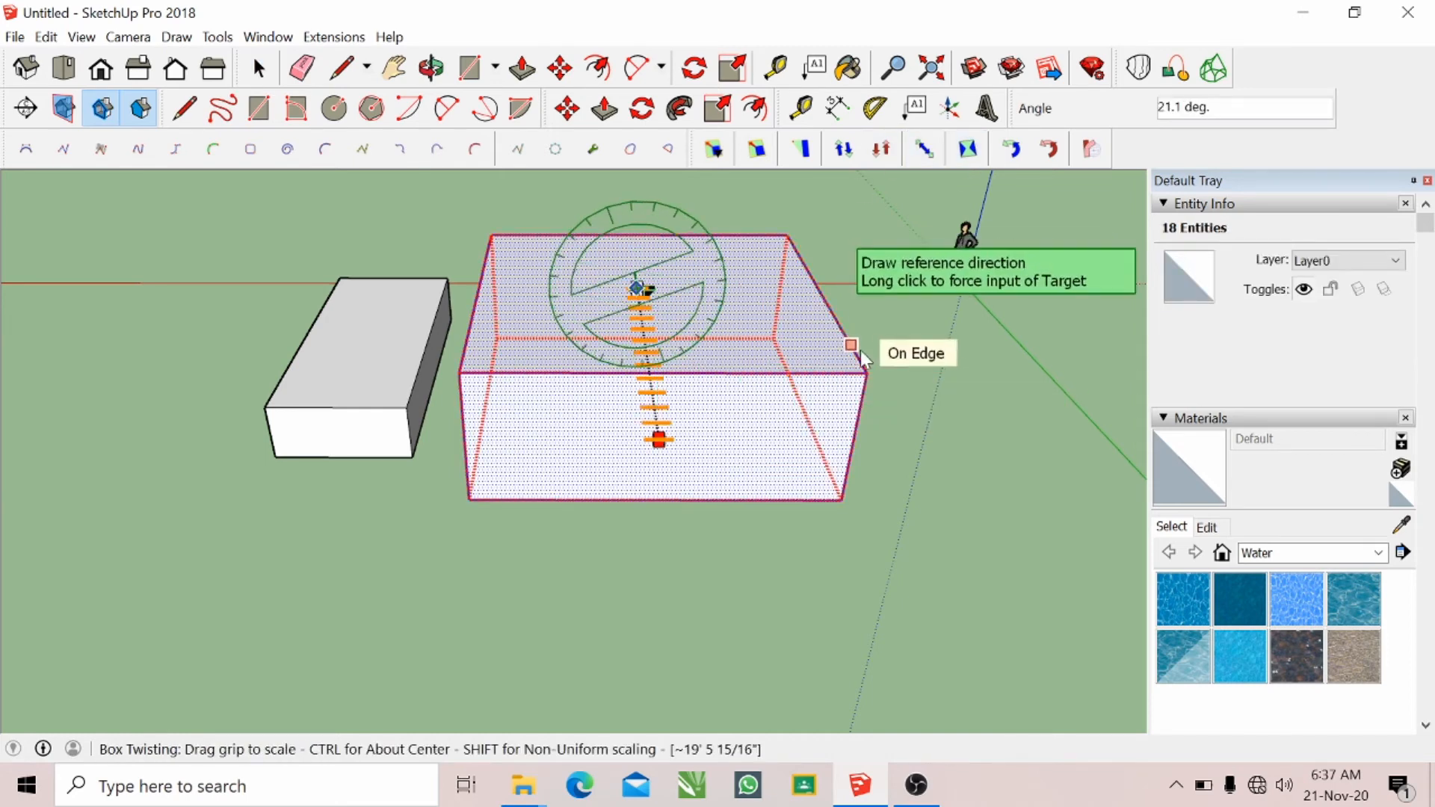
pyautogui.click(825, 302)
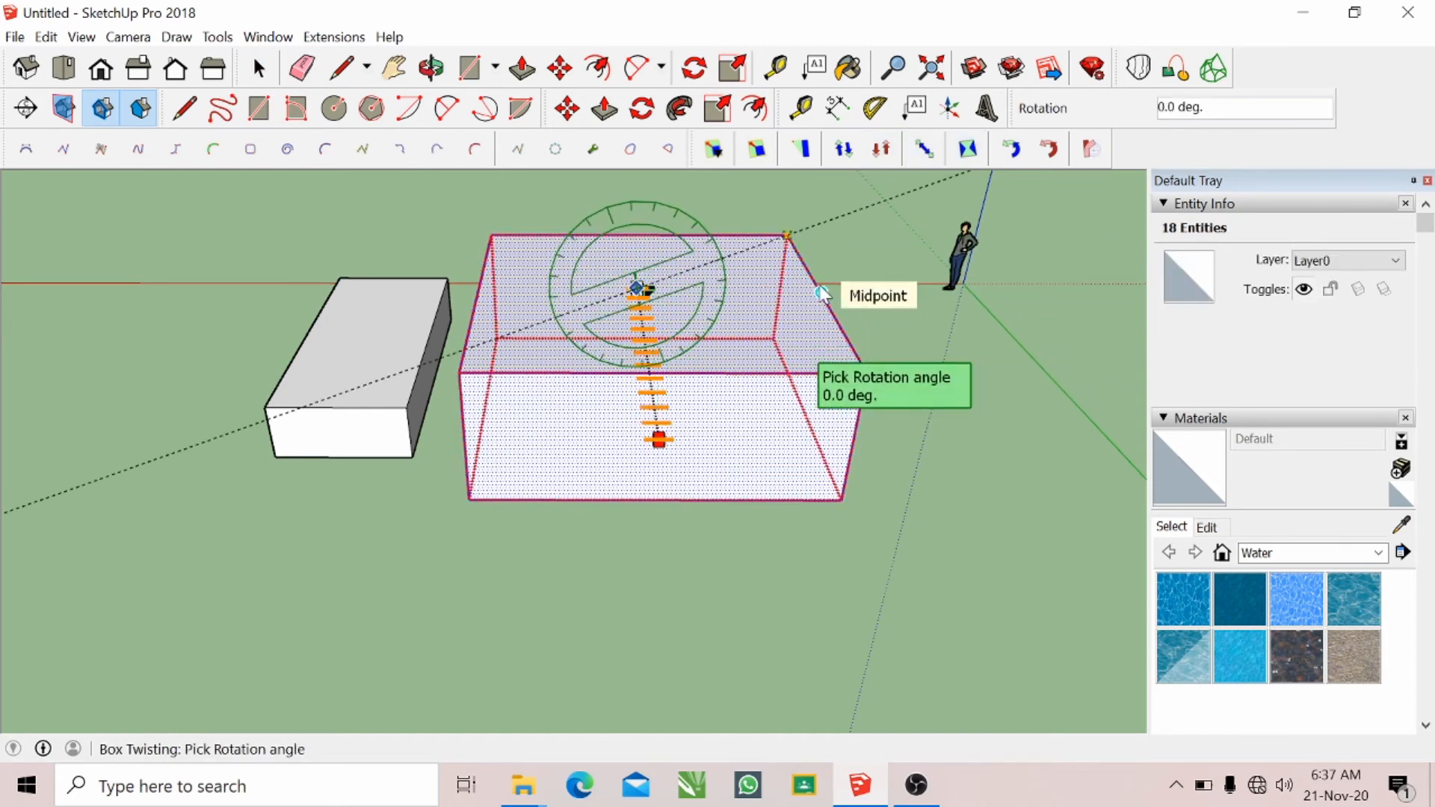
pyautogui.click(713, 434)
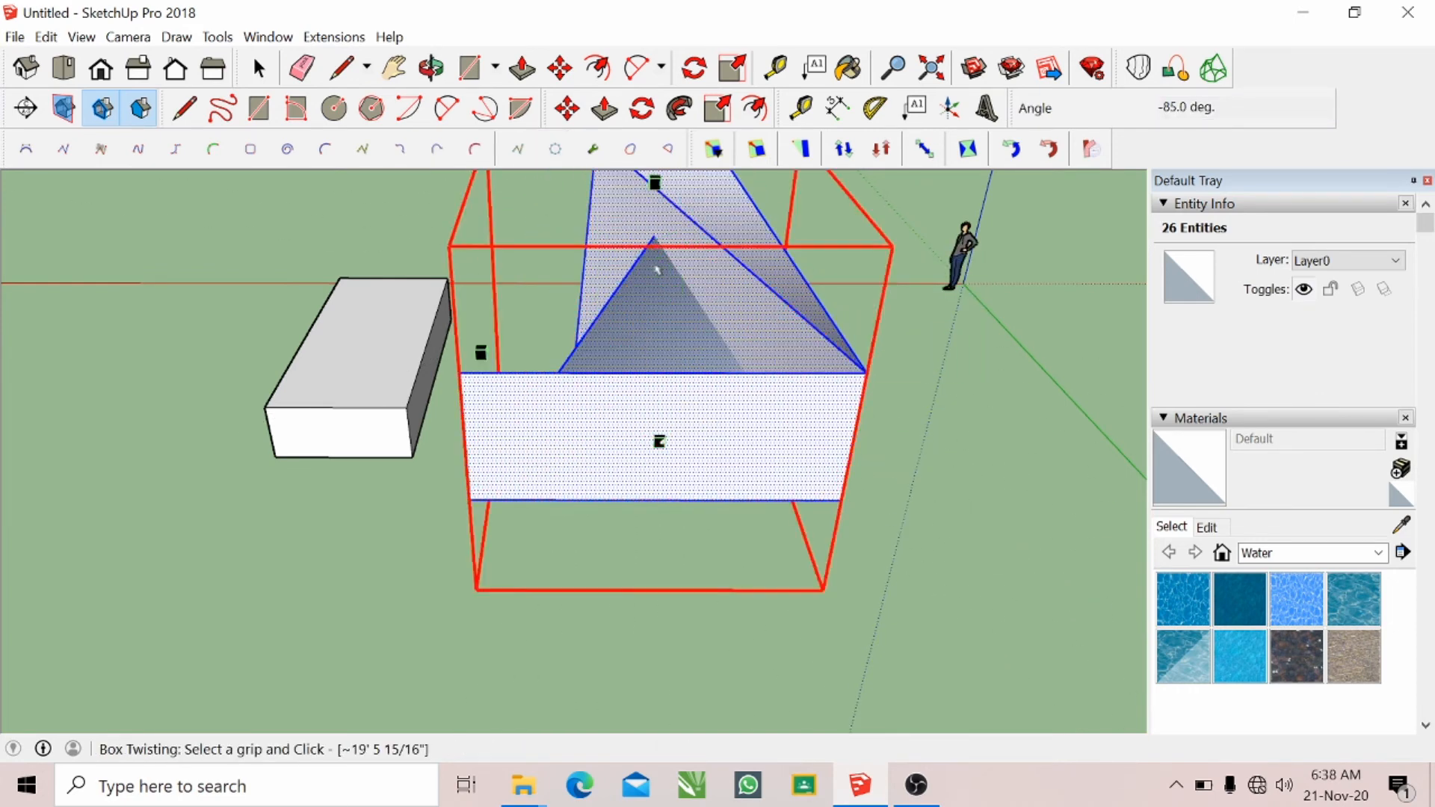
# - Examine the shape of the twisted box from several sides
pyautogui.click(430, 68)
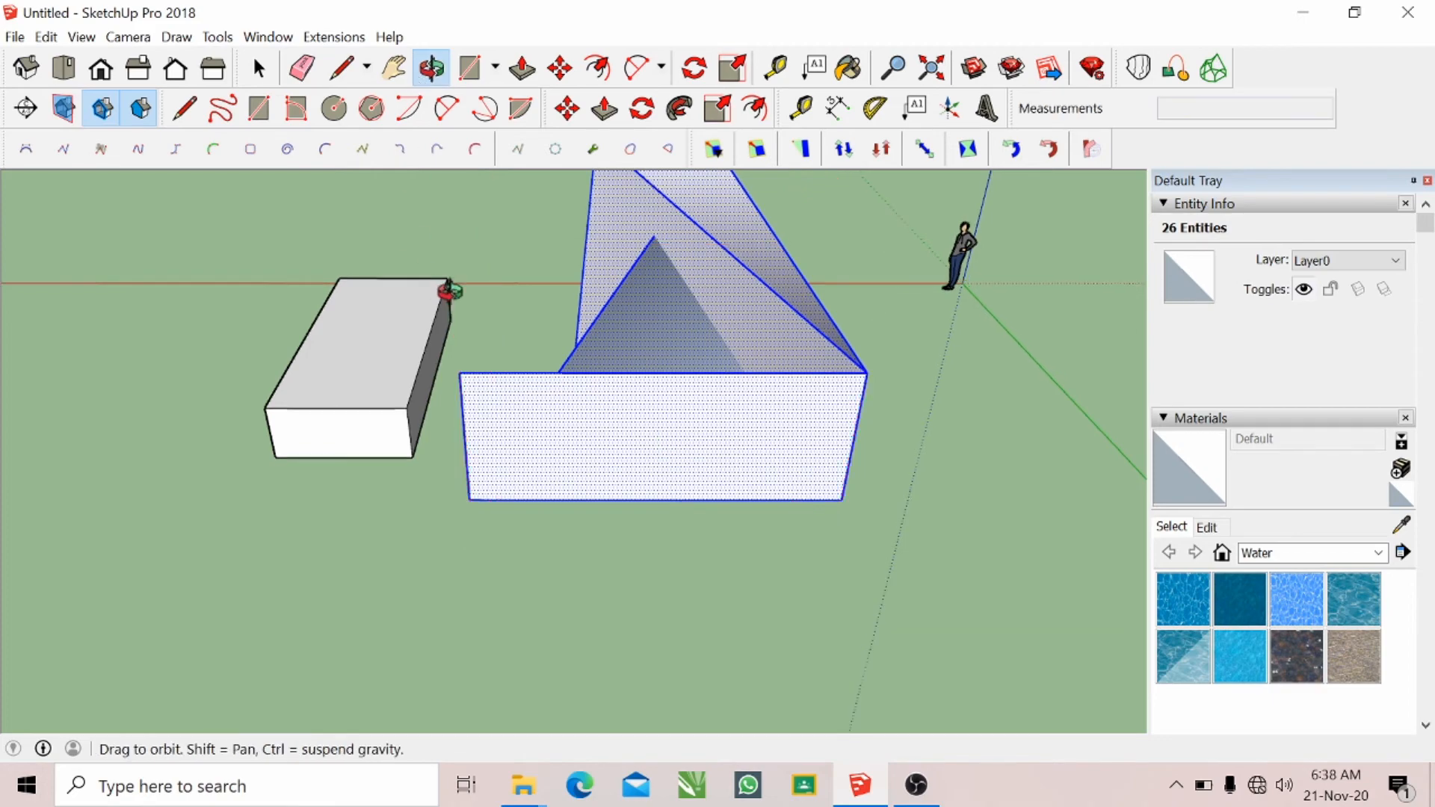
pyautogui.moveTo(446, 292); pyautogui.dragTo(961, 154)
pyautogui.moveTo(596, 260); pyautogui.dragTo(918, 340)
pyautogui.moveTo(624, 314); pyautogui.dragTo(640, 384)
pyautogui.moveTo(555, 387); pyautogui.dragTo(836, 362)
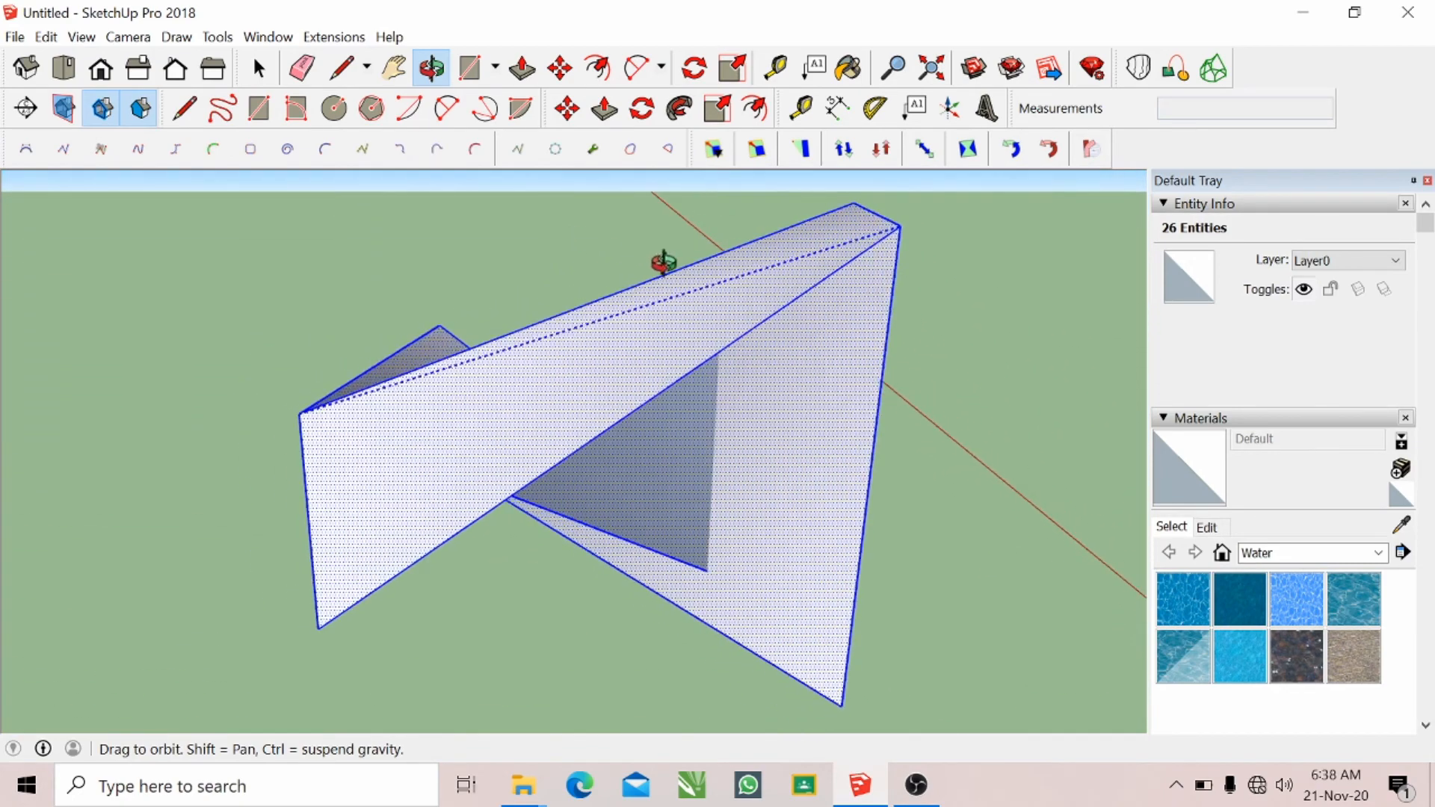
# - Undo the twist and rotate the whole box -69° about the vertical axis from its top face grip with Box Rotation
pyautogui.hotkey('ctrl', 'z')
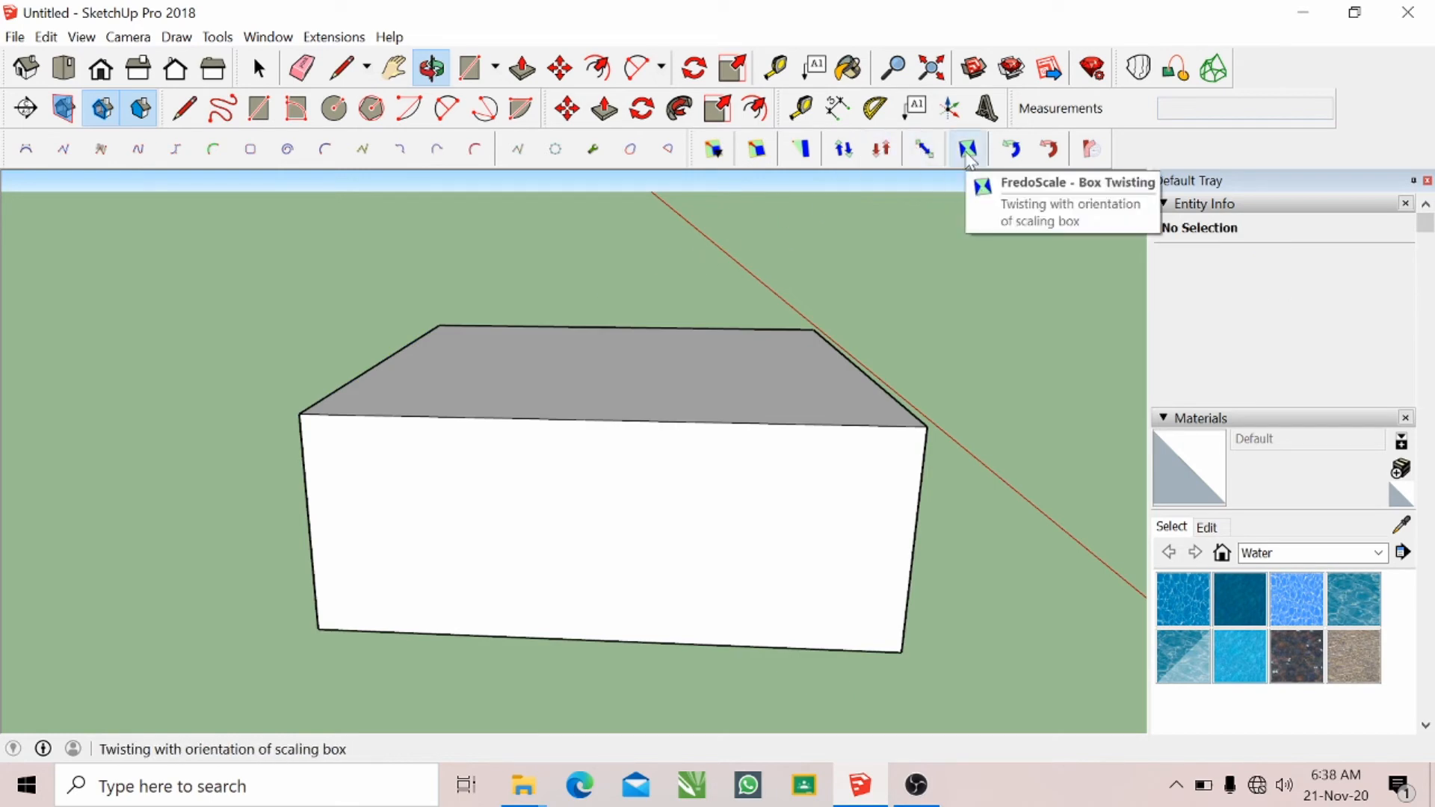
pyautogui.click(1010, 152)
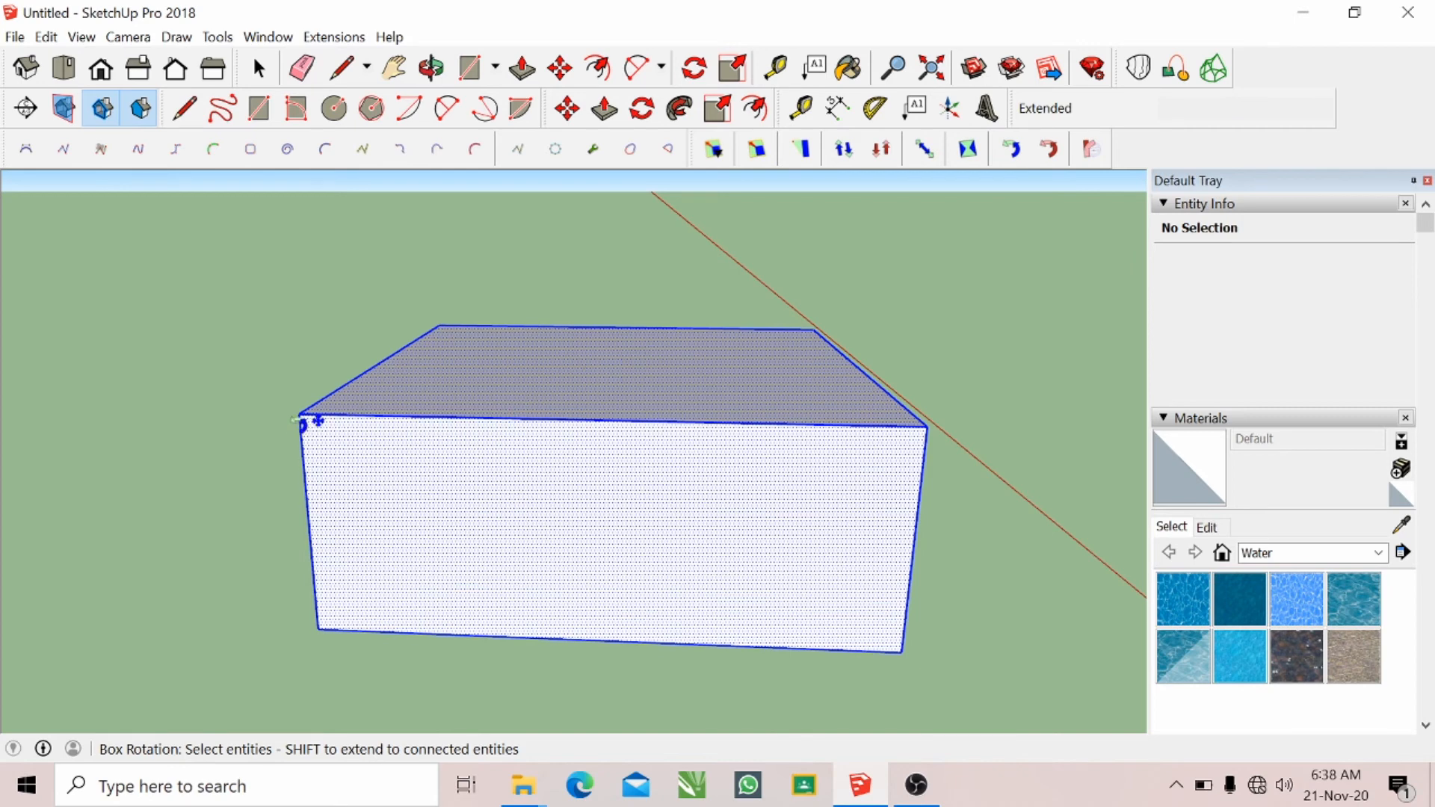
pyautogui.click(598, 375)
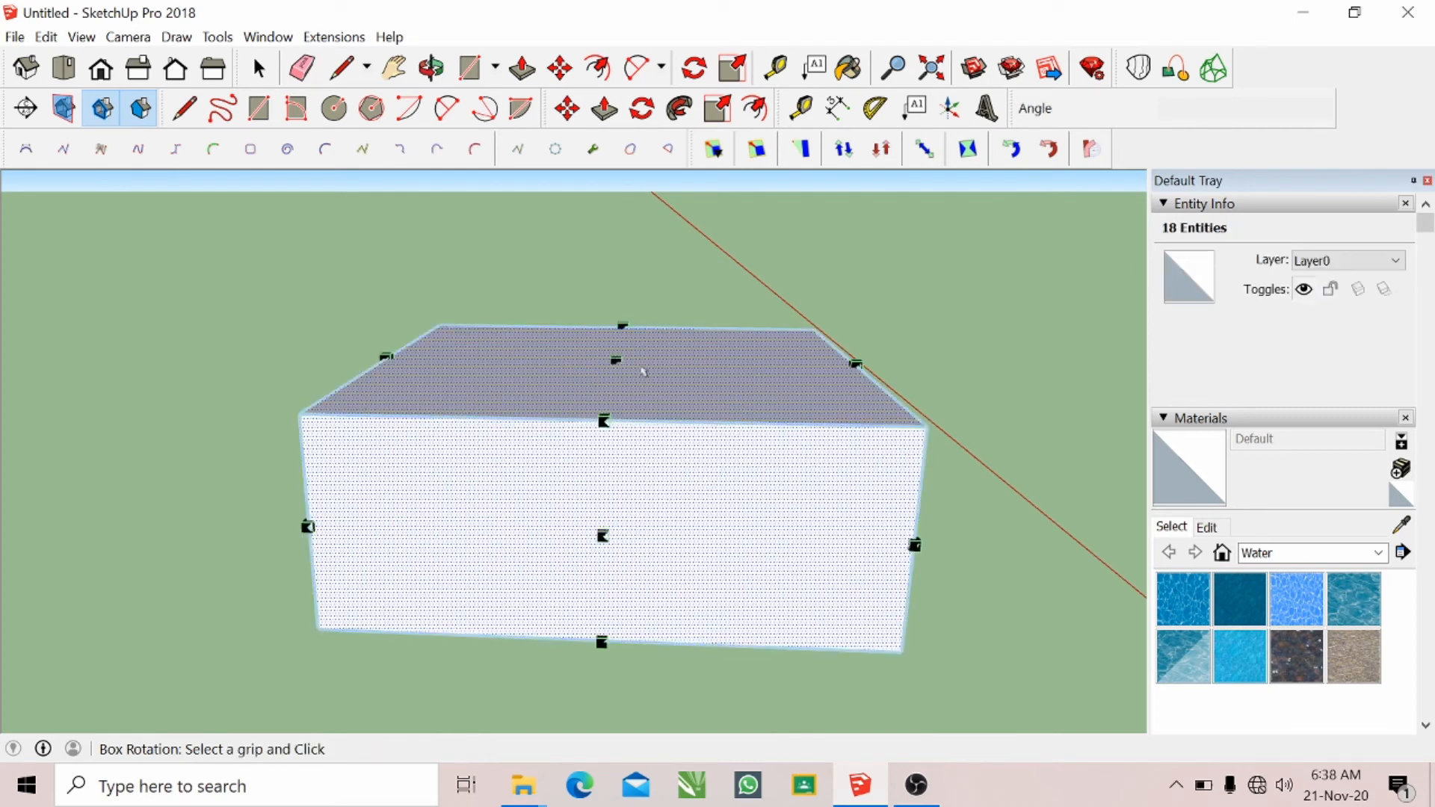
pyautogui.click(616, 363)
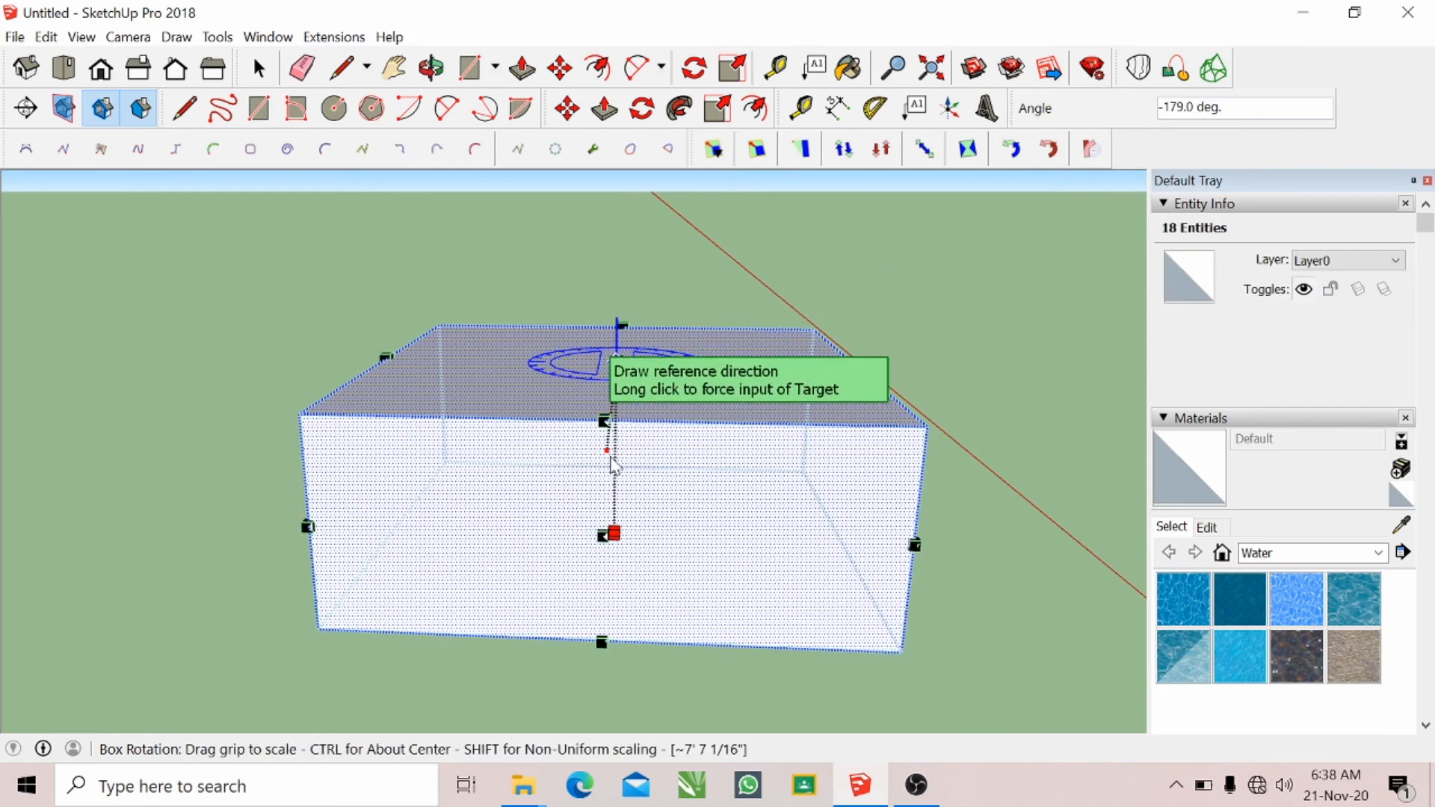
pyautogui.click(741, 362)
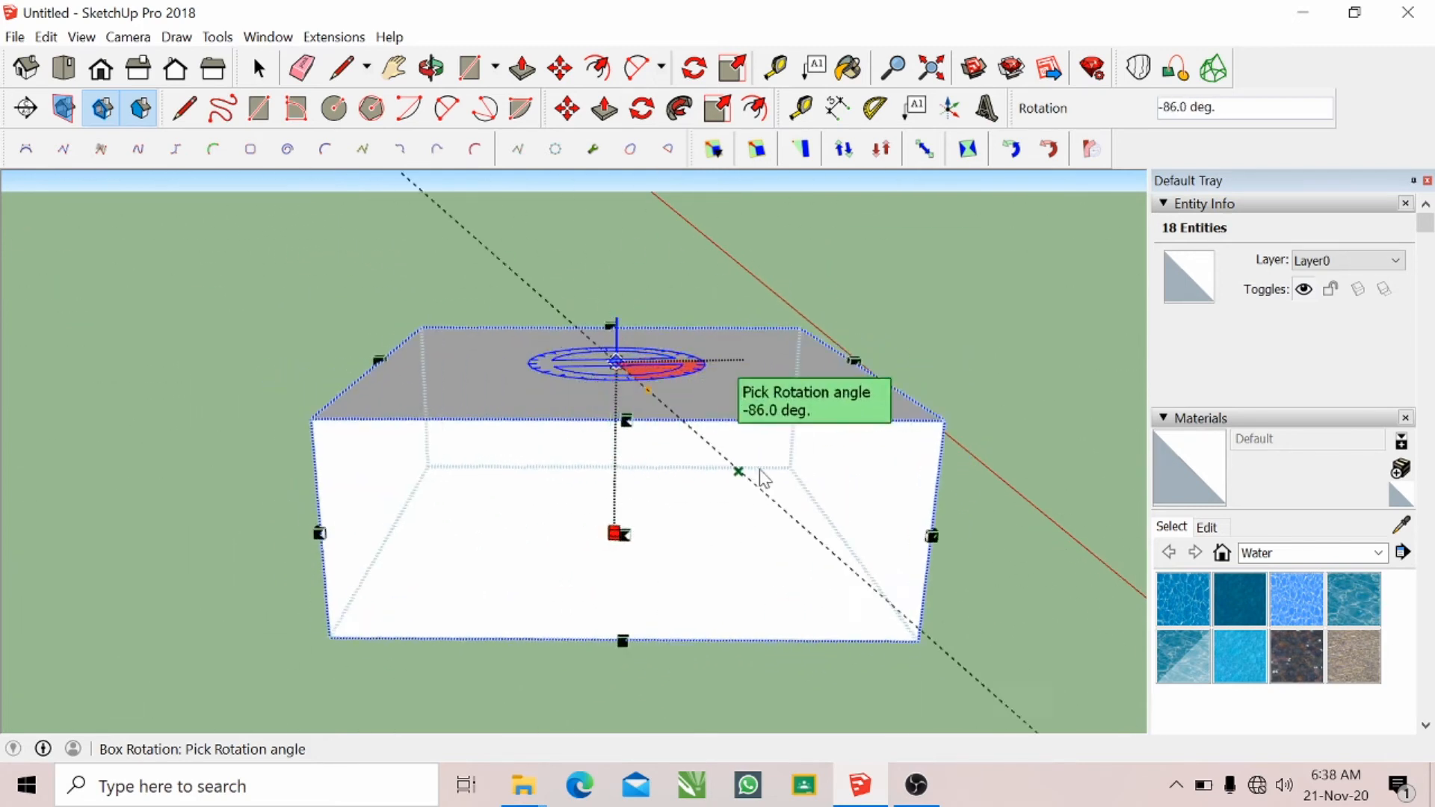
pyautogui.click(761, 476)
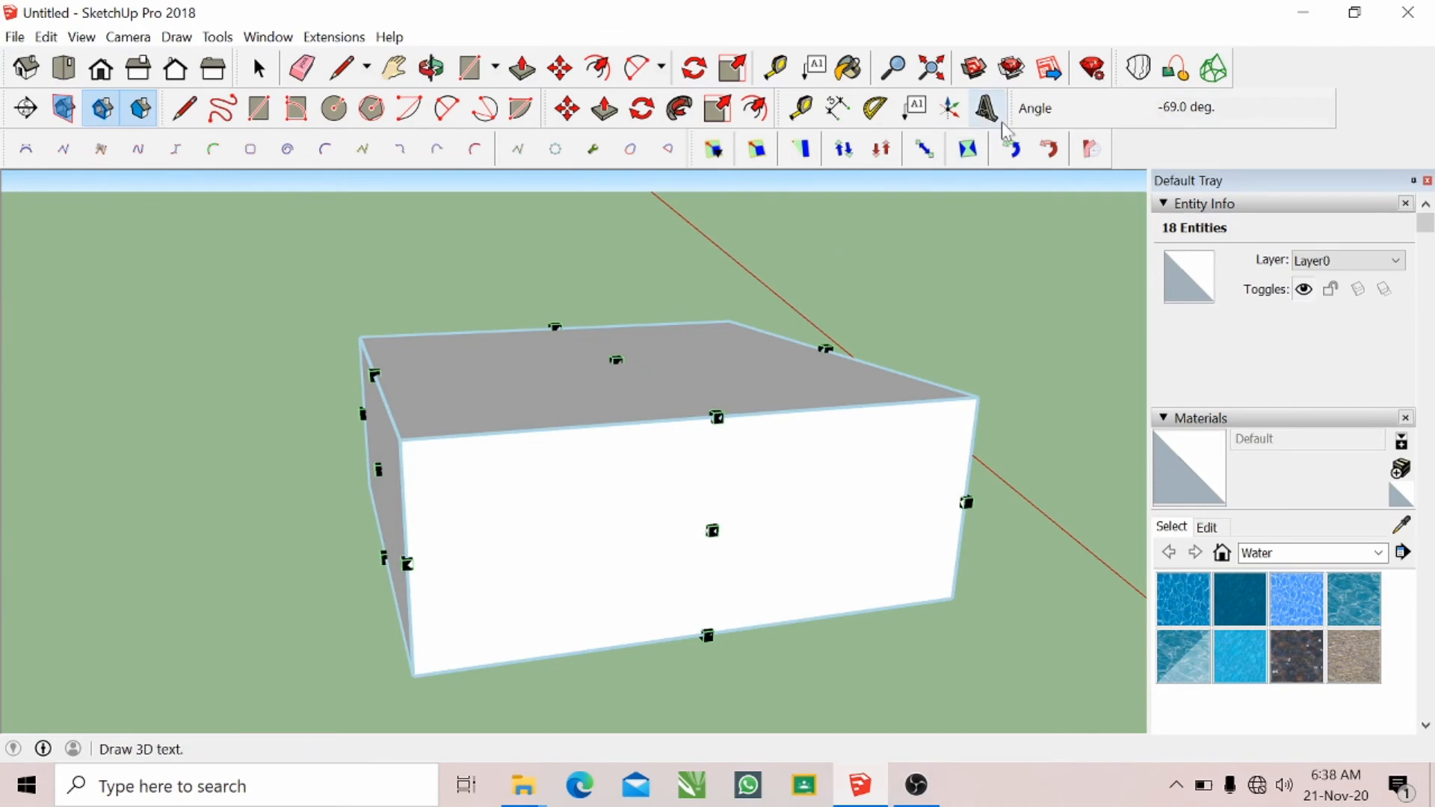
# - Rotate the selected box freely in the horizontal plane about a point on its top face with Rotation (Free)
pyautogui.click(1052, 148)
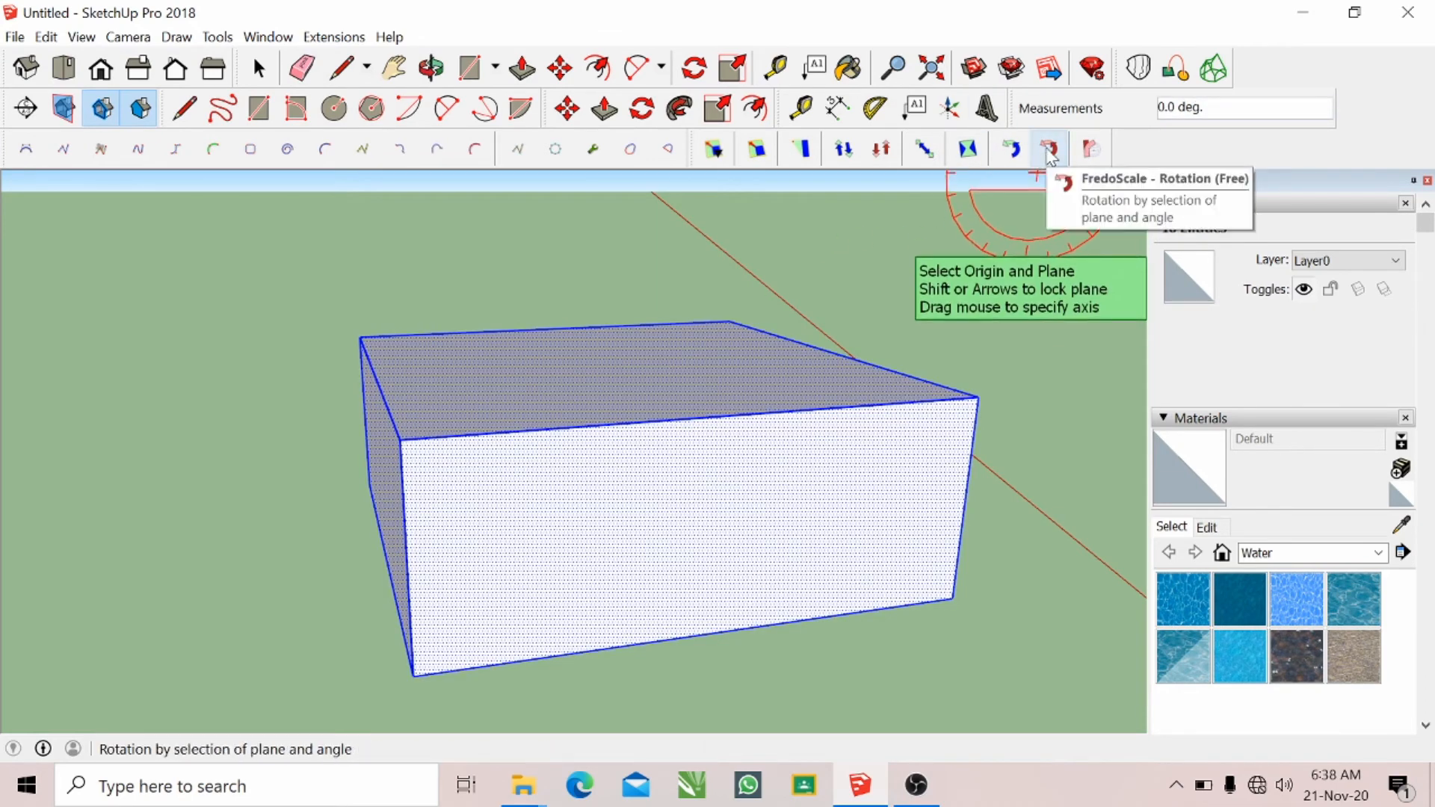
pyautogui.click(636, 366)
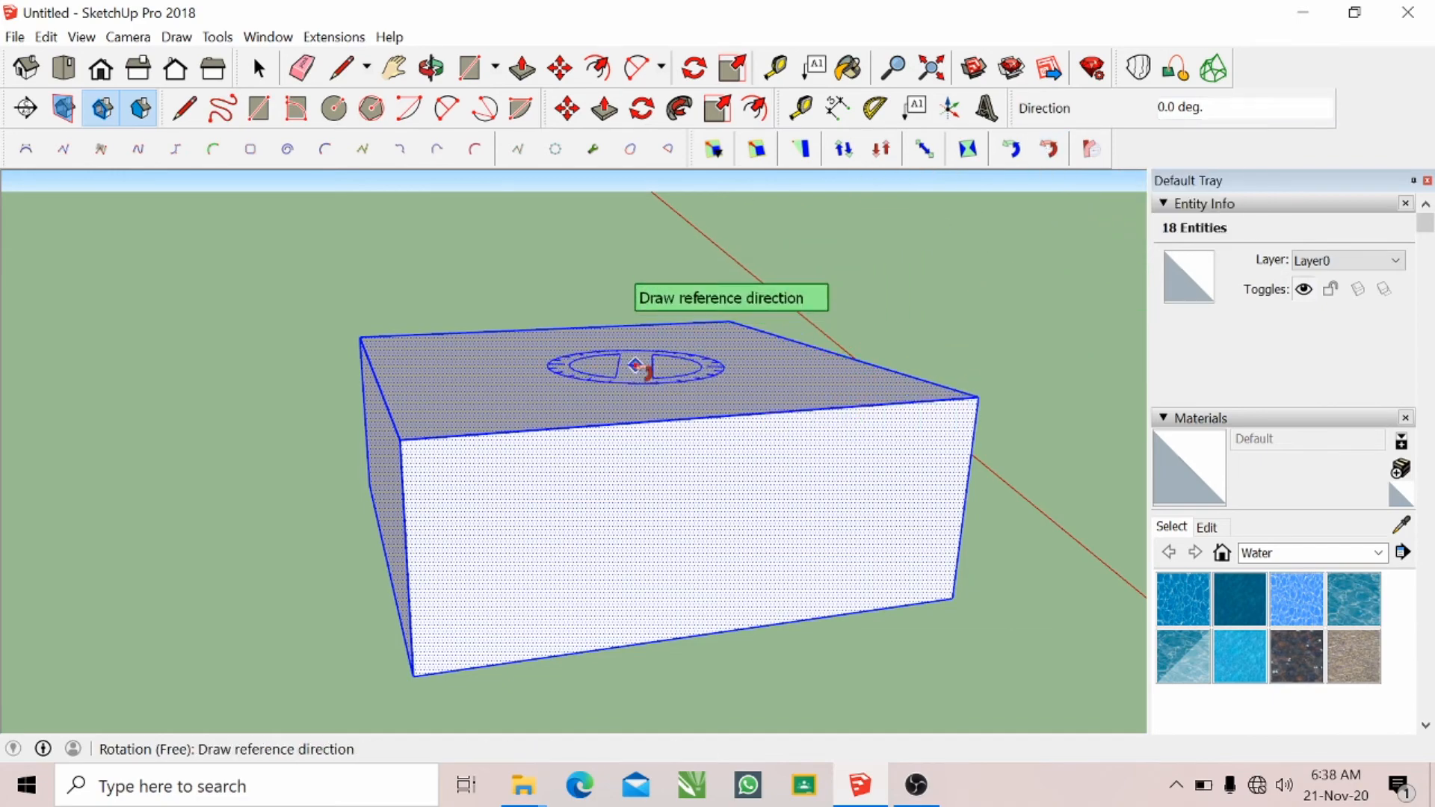
pyautogui.click(503, 377)
pyautogui.click(749, 380)
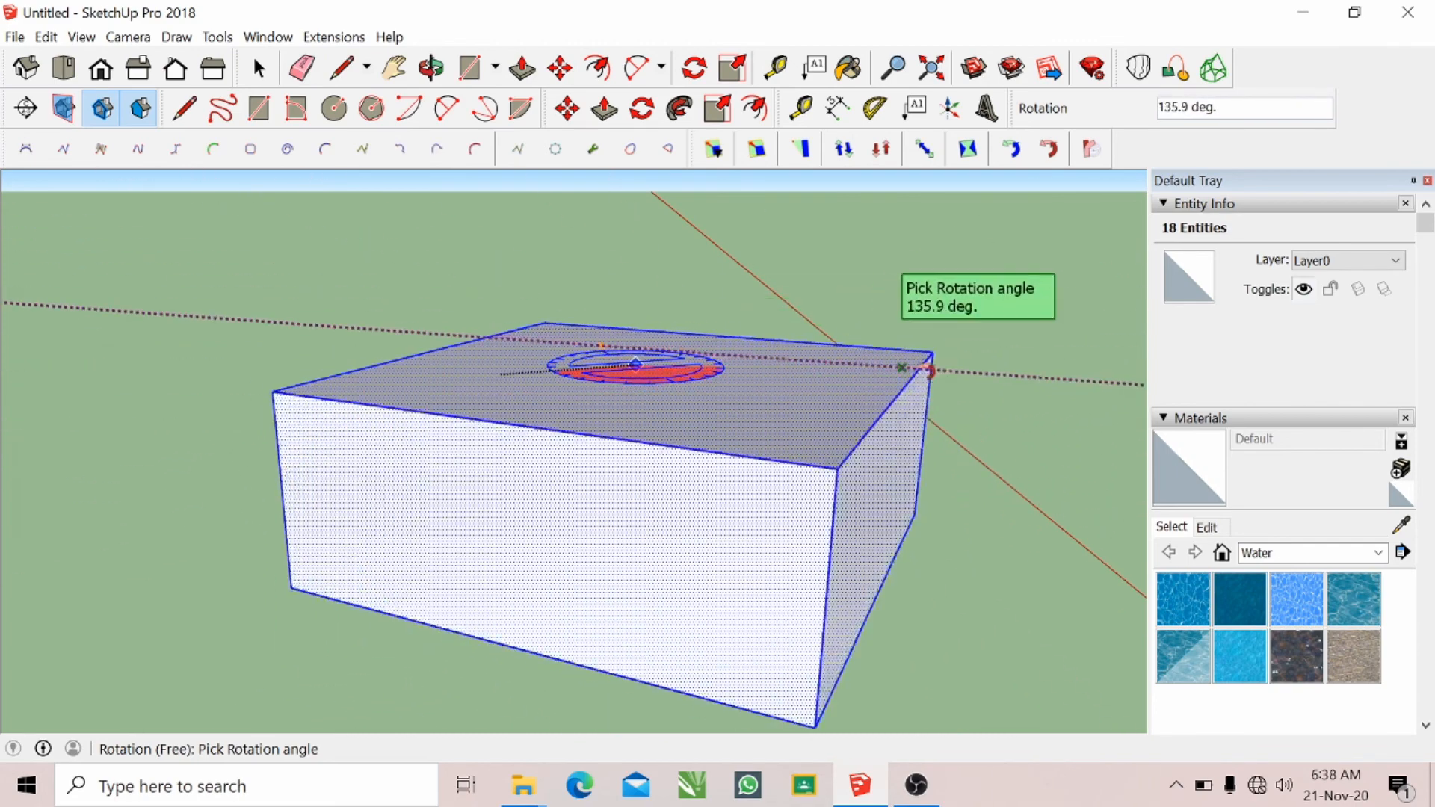
# - Bend the box 115.3° from a reference direction drawn across its top face with Radial Bending (Free)
pyautogui.click(1088, 150)
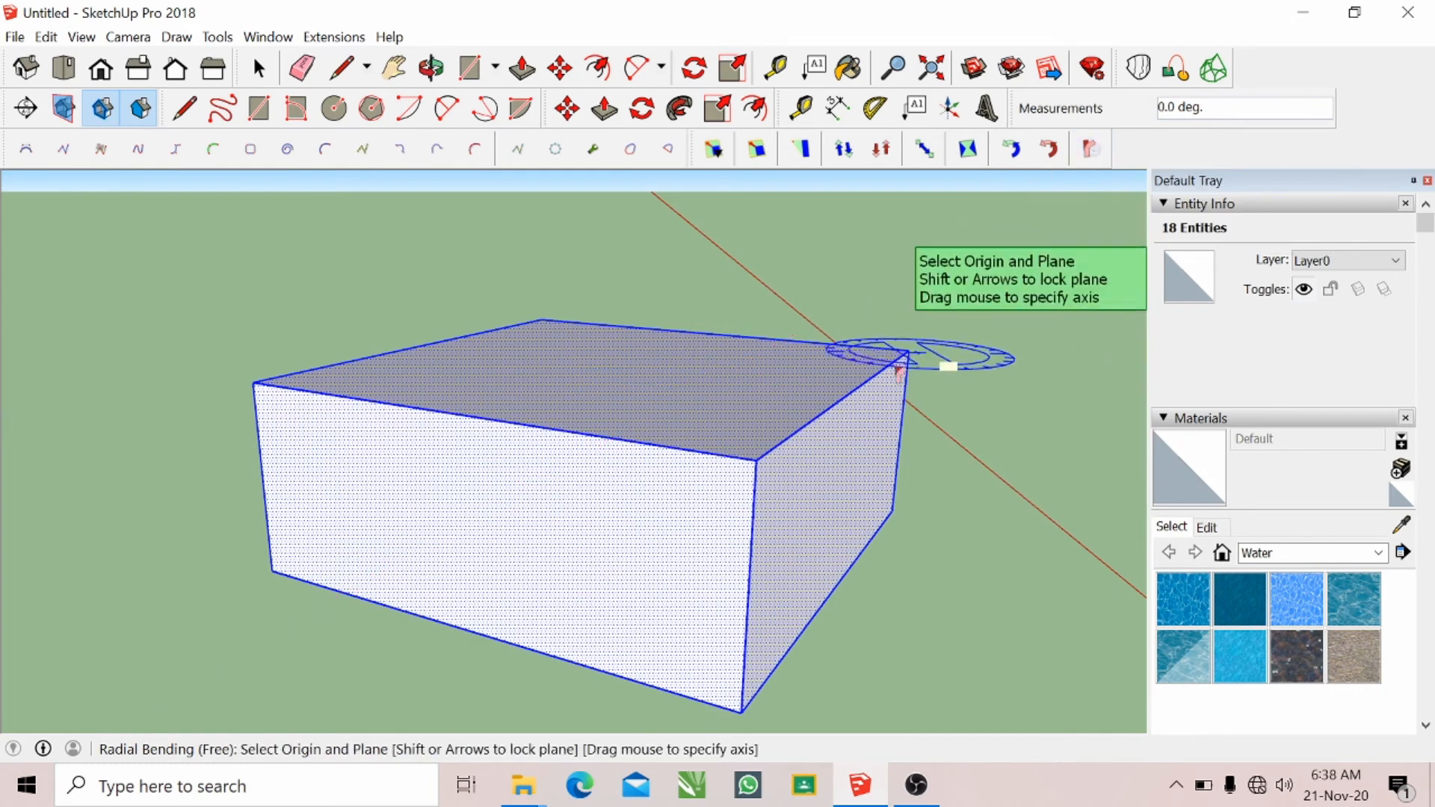
pyautogui.click(691, 382)
pyautogui.click(546, 379)
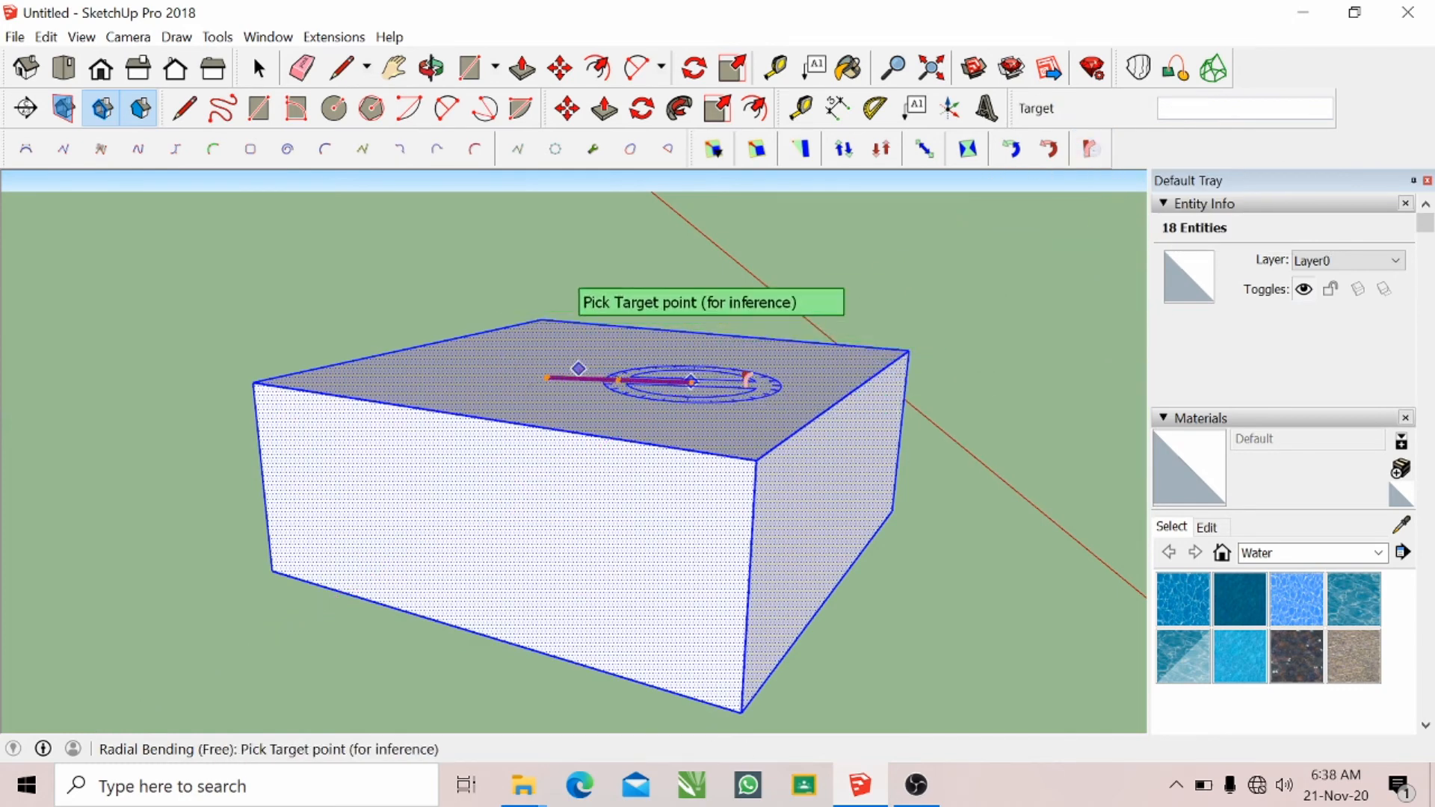
pyautogui.click(797, 364)
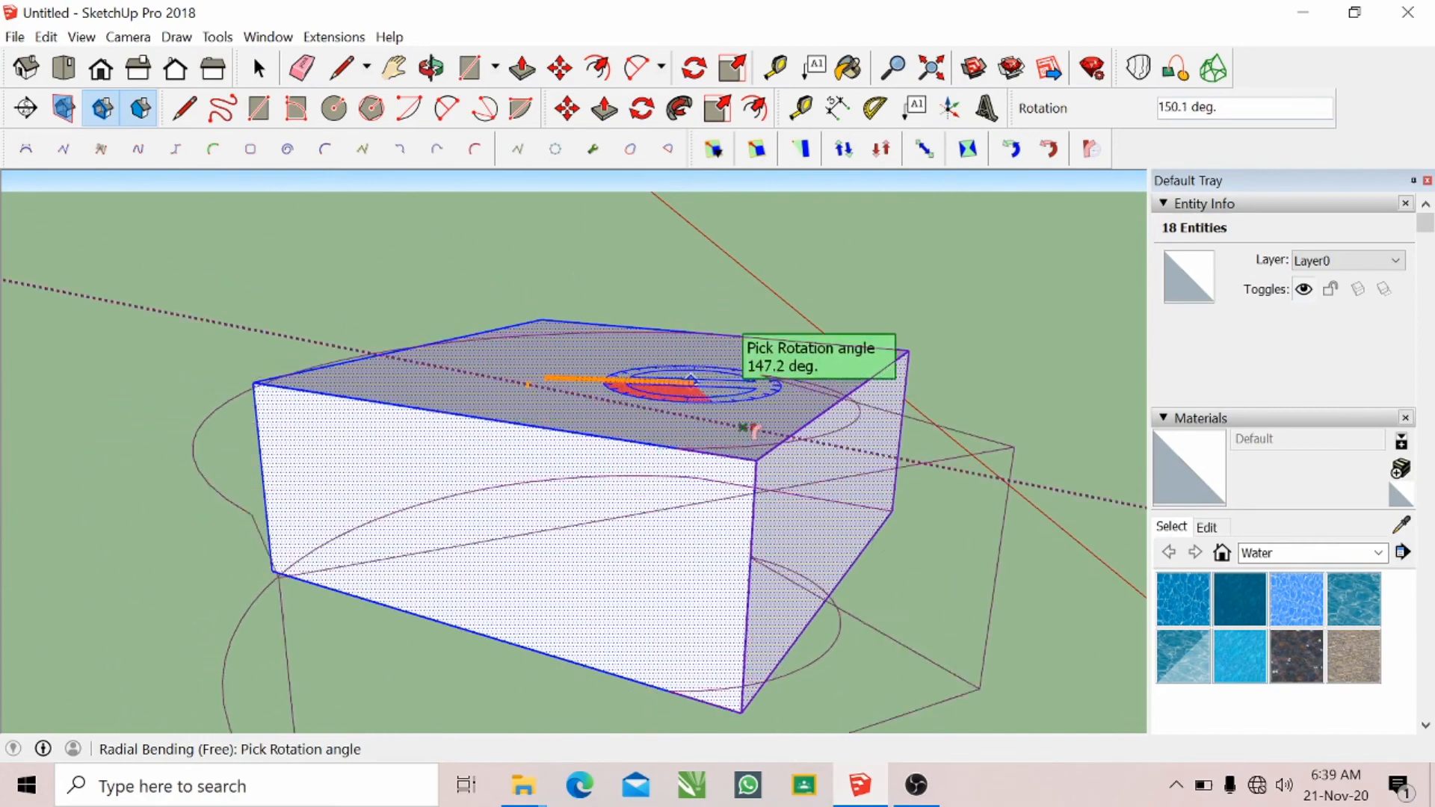
pyautogui.click(659, 451)
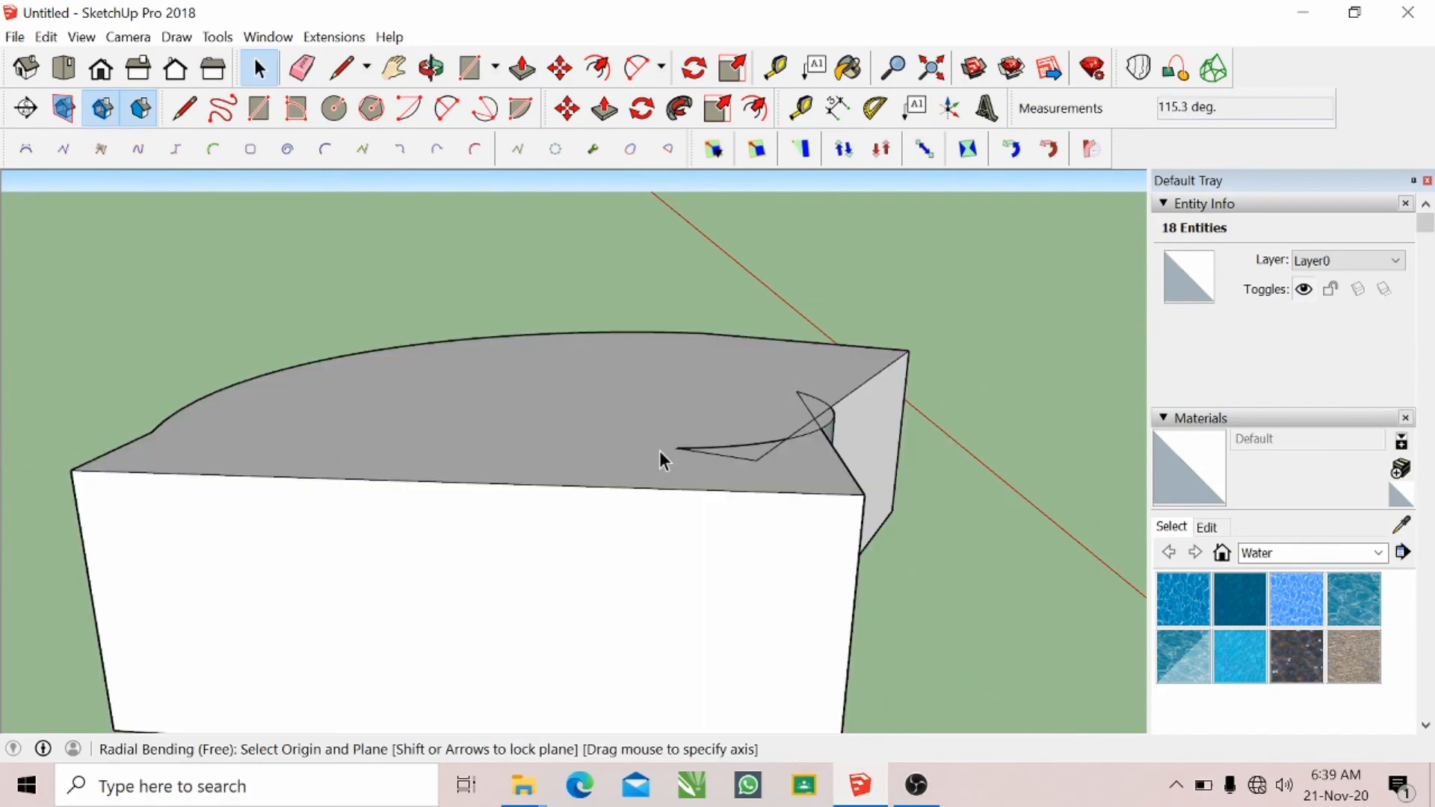
pyautogui.press('space')
pyautogui.scroll(-2, 667, 449)
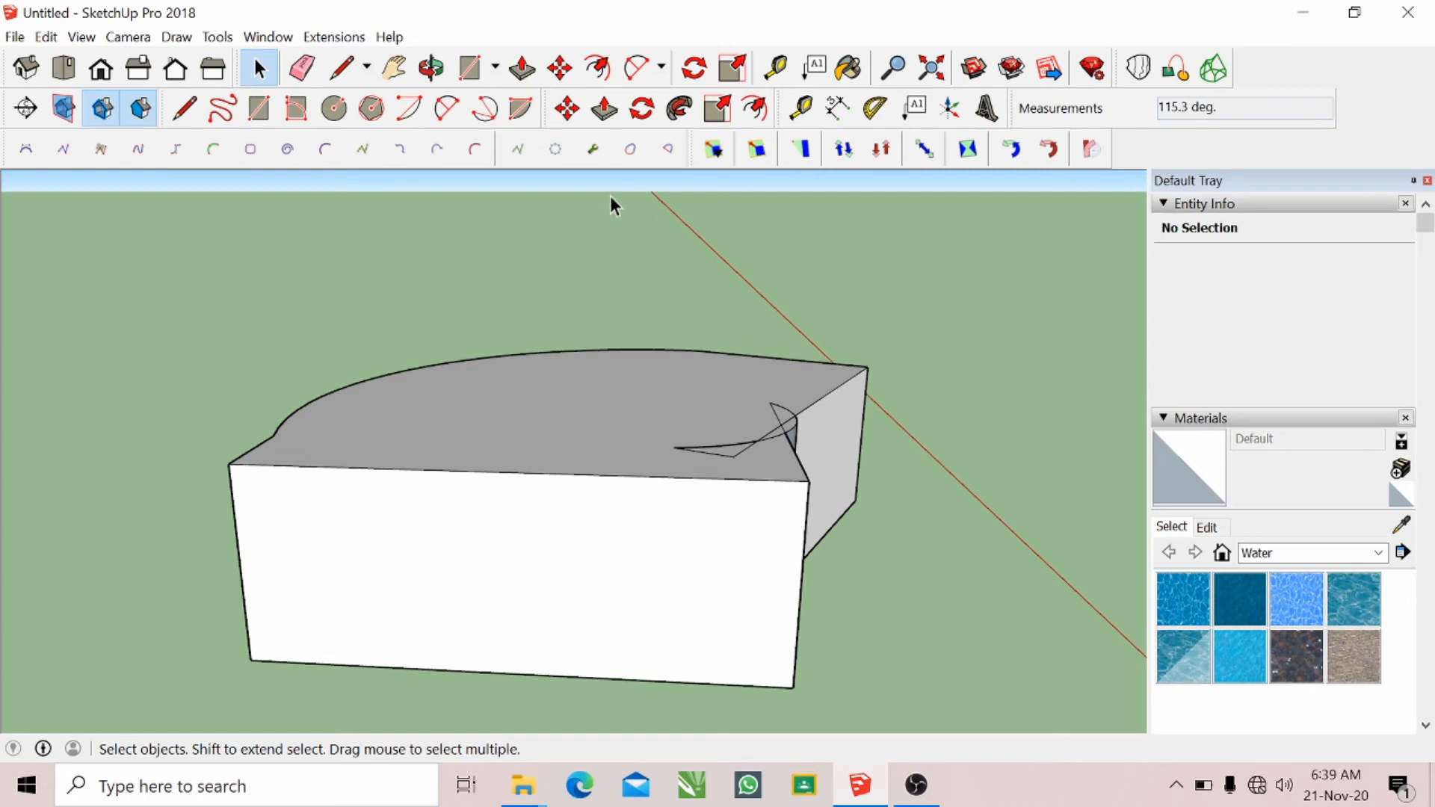
# - Select the entire bent box and delete it from the model
pyautogui.click(431, 68)
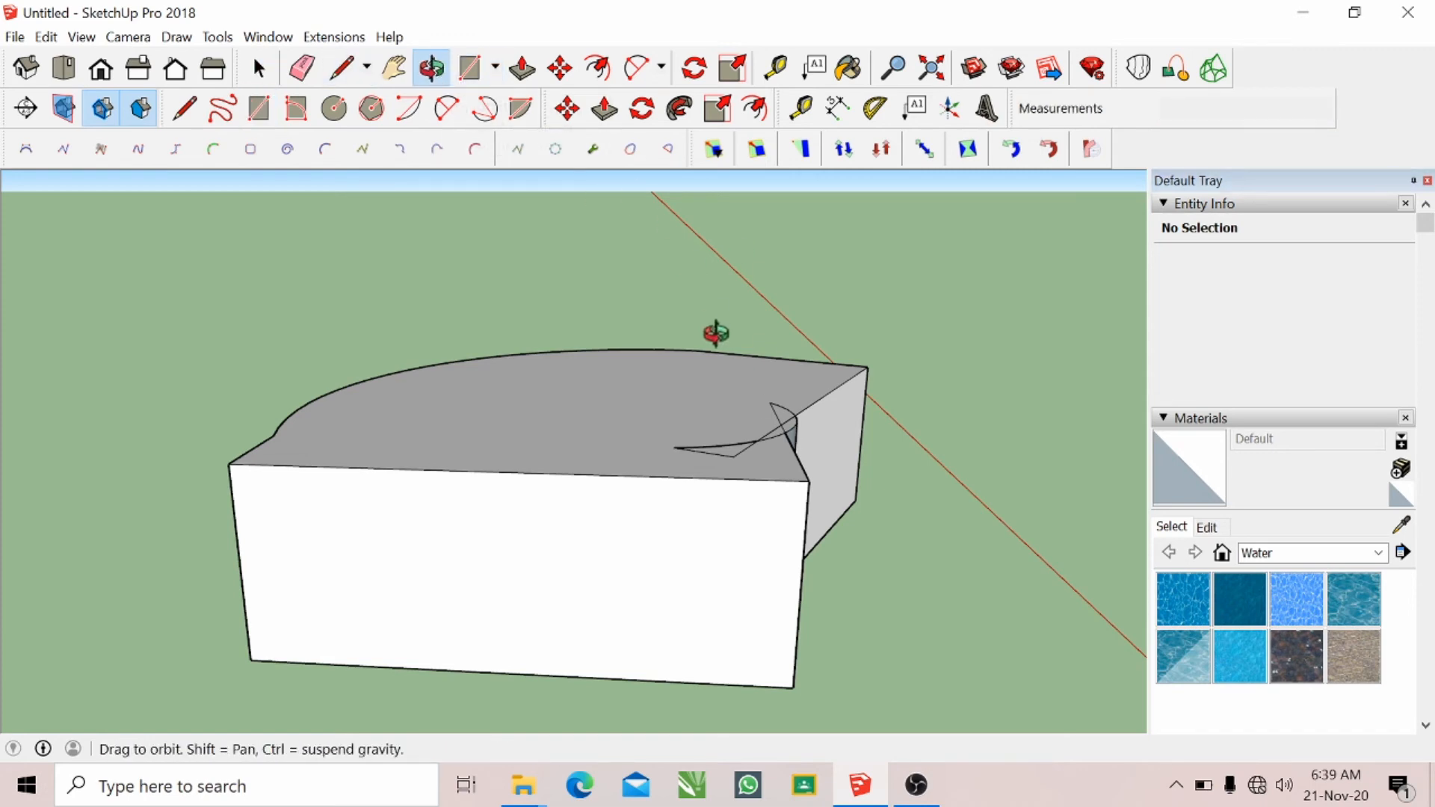
pyautogui.moveTo(715, 333); pyautogui.dragTo(881, 420)
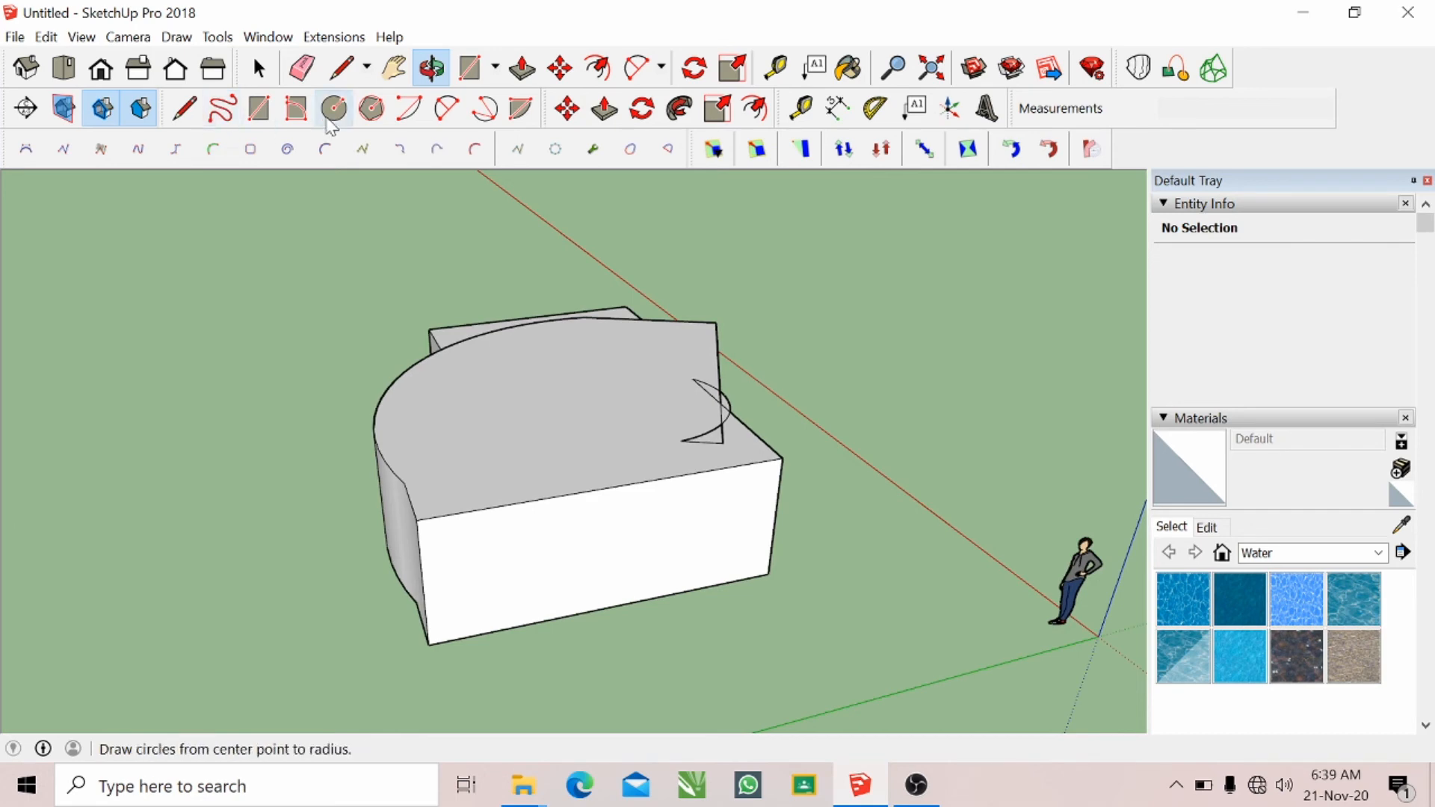
pyautogui.click(259, 68)
pyautogui.moveTo(147, 299)
pyautogui.mouseDown()
pyautogui.moveTo(709, 505)
pyautogui.moveTo(941, 637)
pyautogui.moveTo(932, 657)
pyautogui.moveTo(826, 643)
pyautogui.moveTo(784, 680)
pyautogui.moveTo(831, 664)
pyautogui.mouseUp()
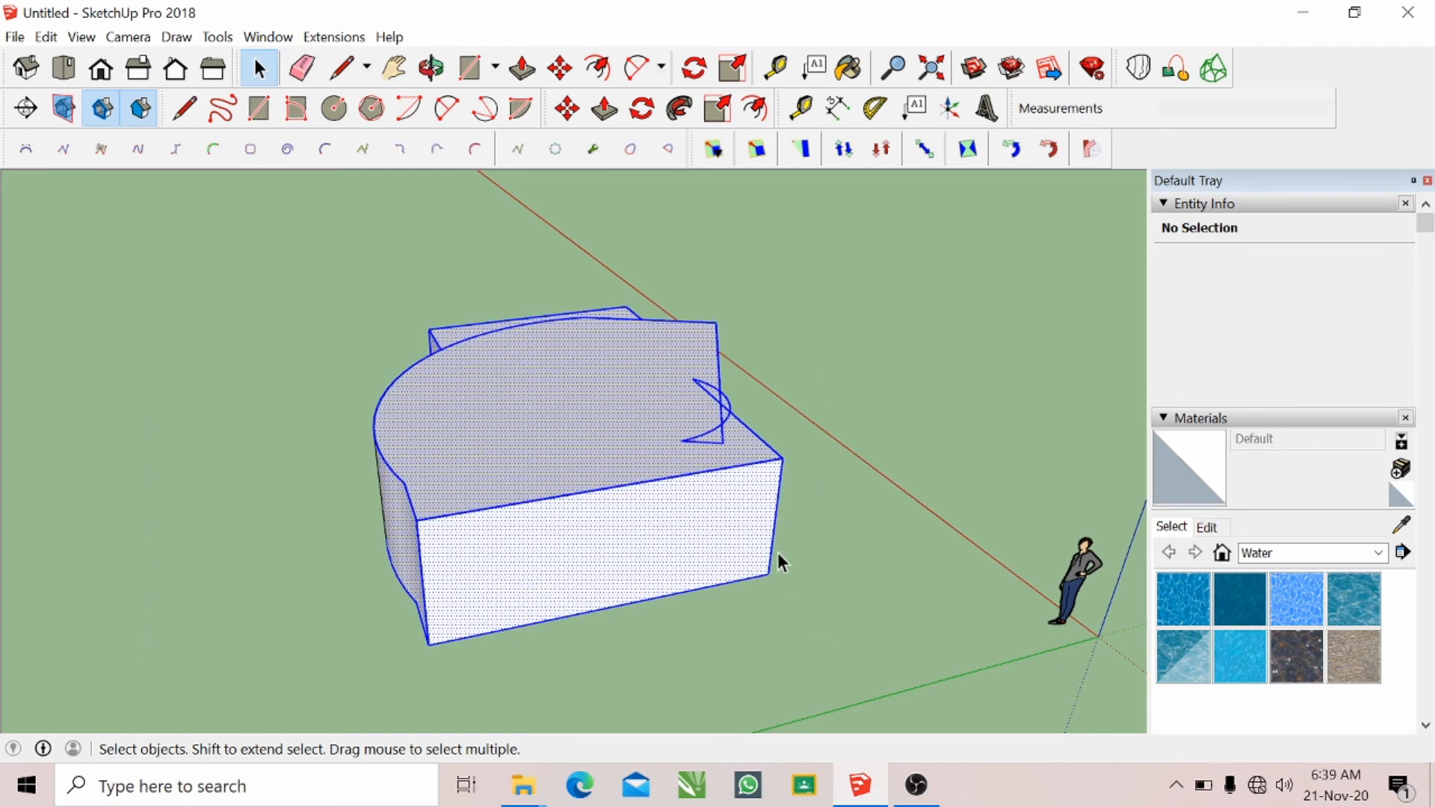
pyautogui.press('Delete')
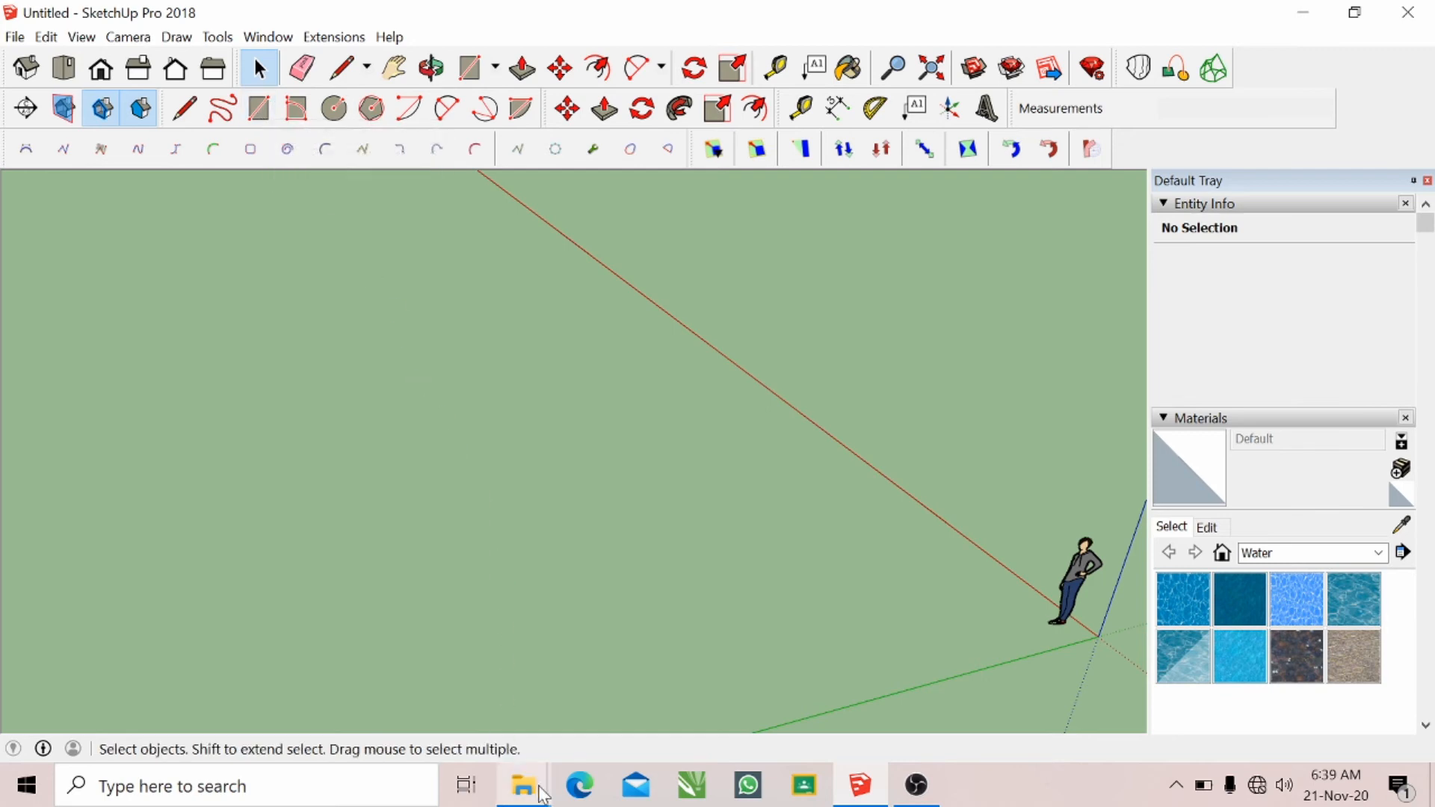
# - Switch to File Explorer and go to the Downloads folder
pyautogui.moveTo(542, 793)
pyautogui.click(451, 710)
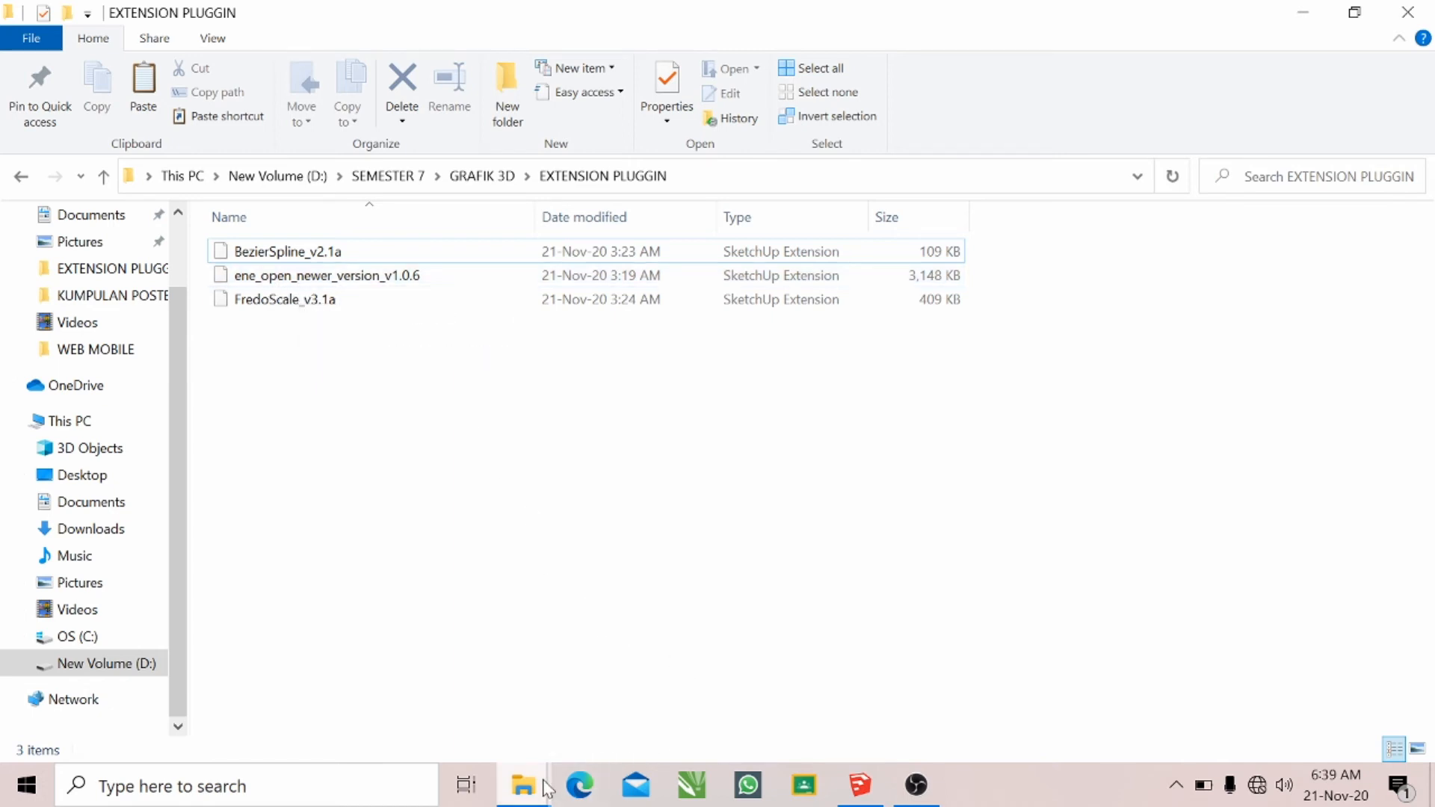
pyautogui.moveTo(546, 788)
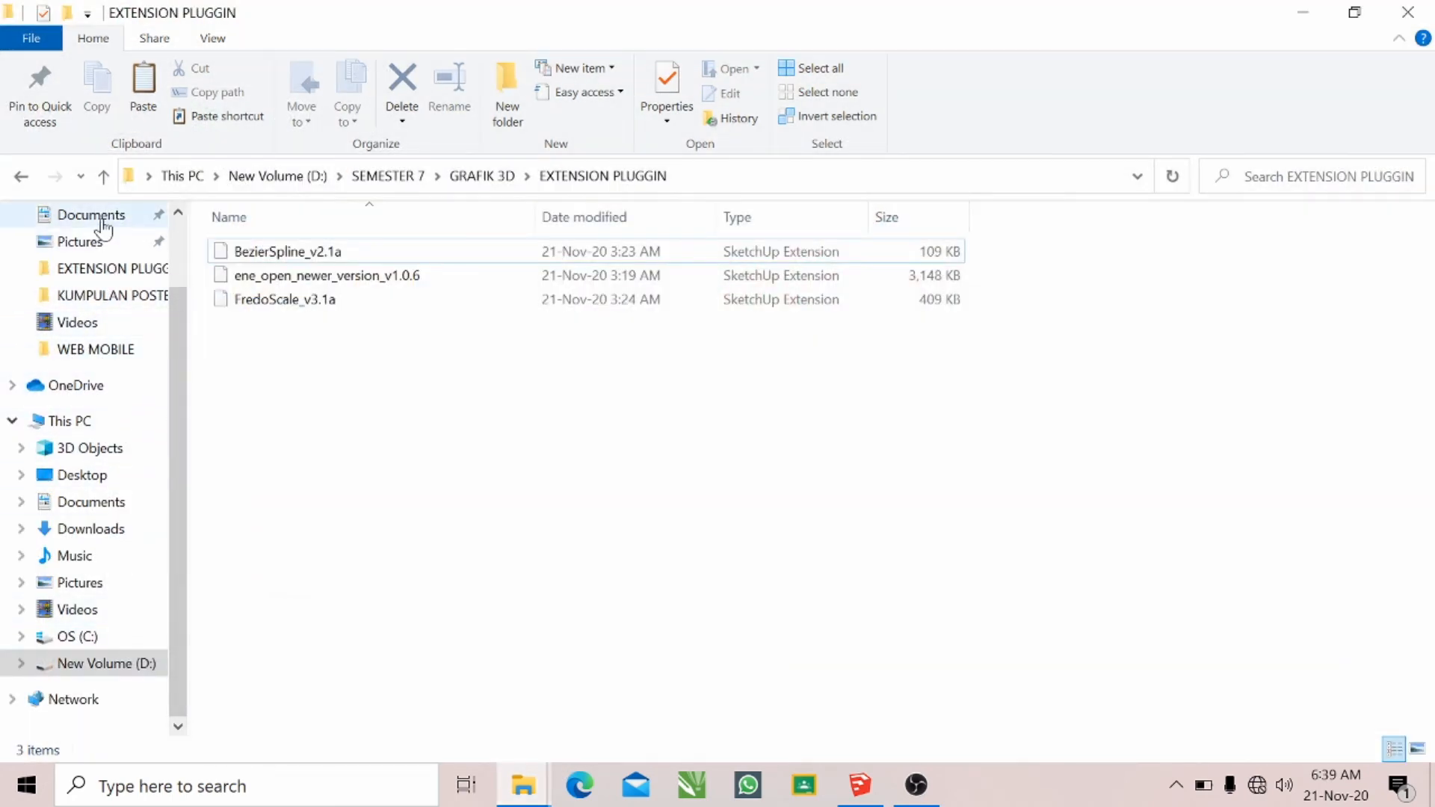
pyautogui.scroll(1, 110, 244)
pyautogui.click(108, 242)
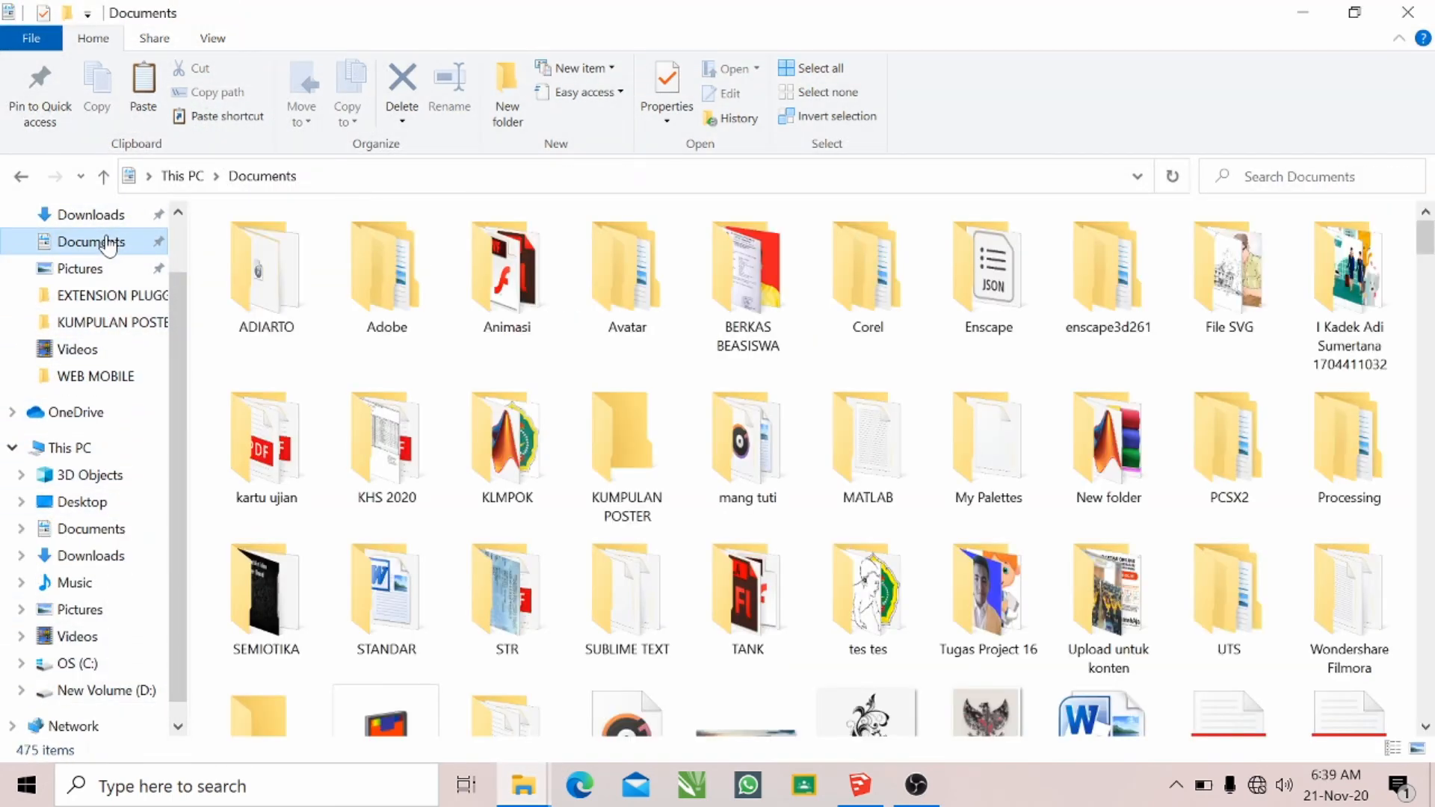
pyautogui.click(91, 215)
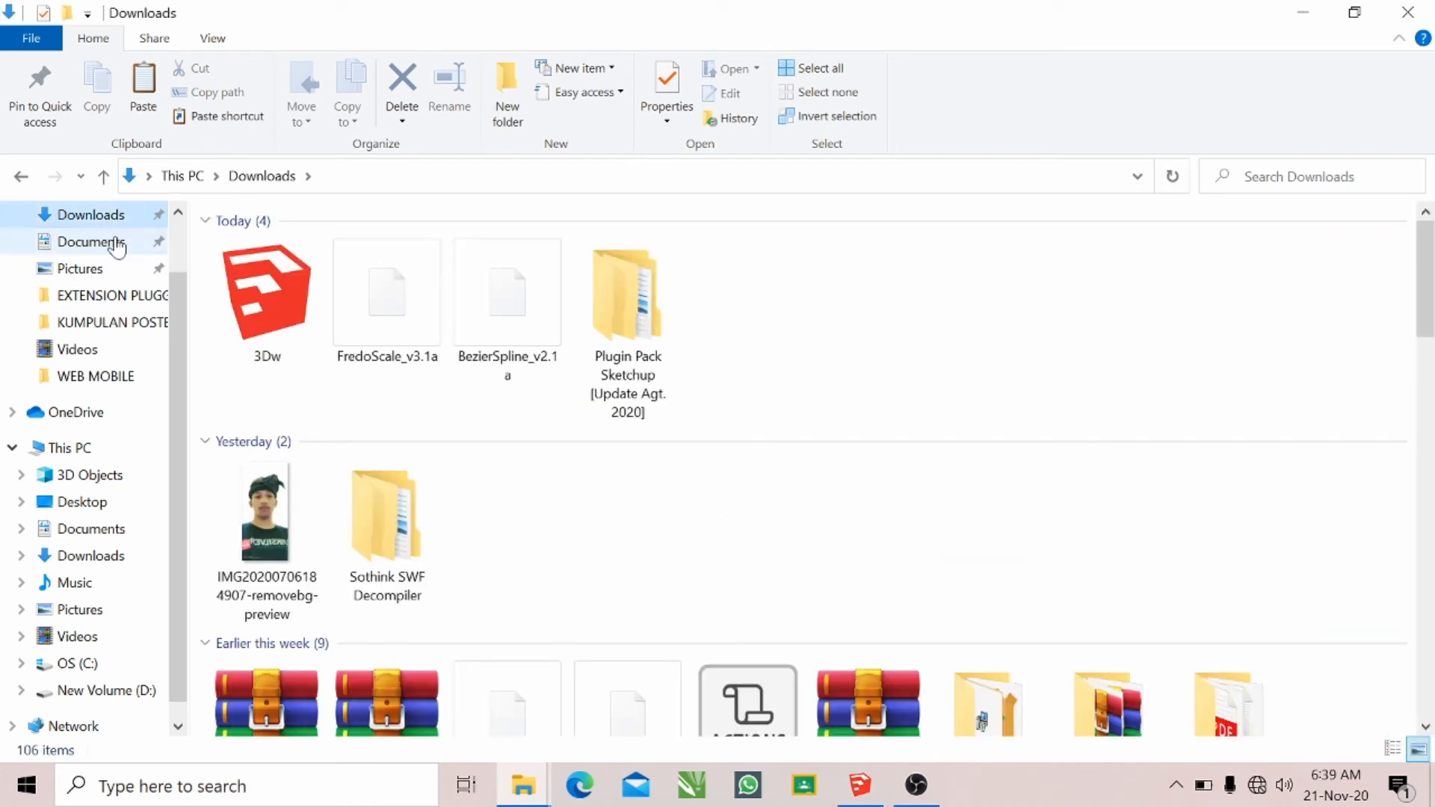
# - Inspect the file properties of the 3Dw SketchUp model, then close them
pyautogui.click(266, 299)
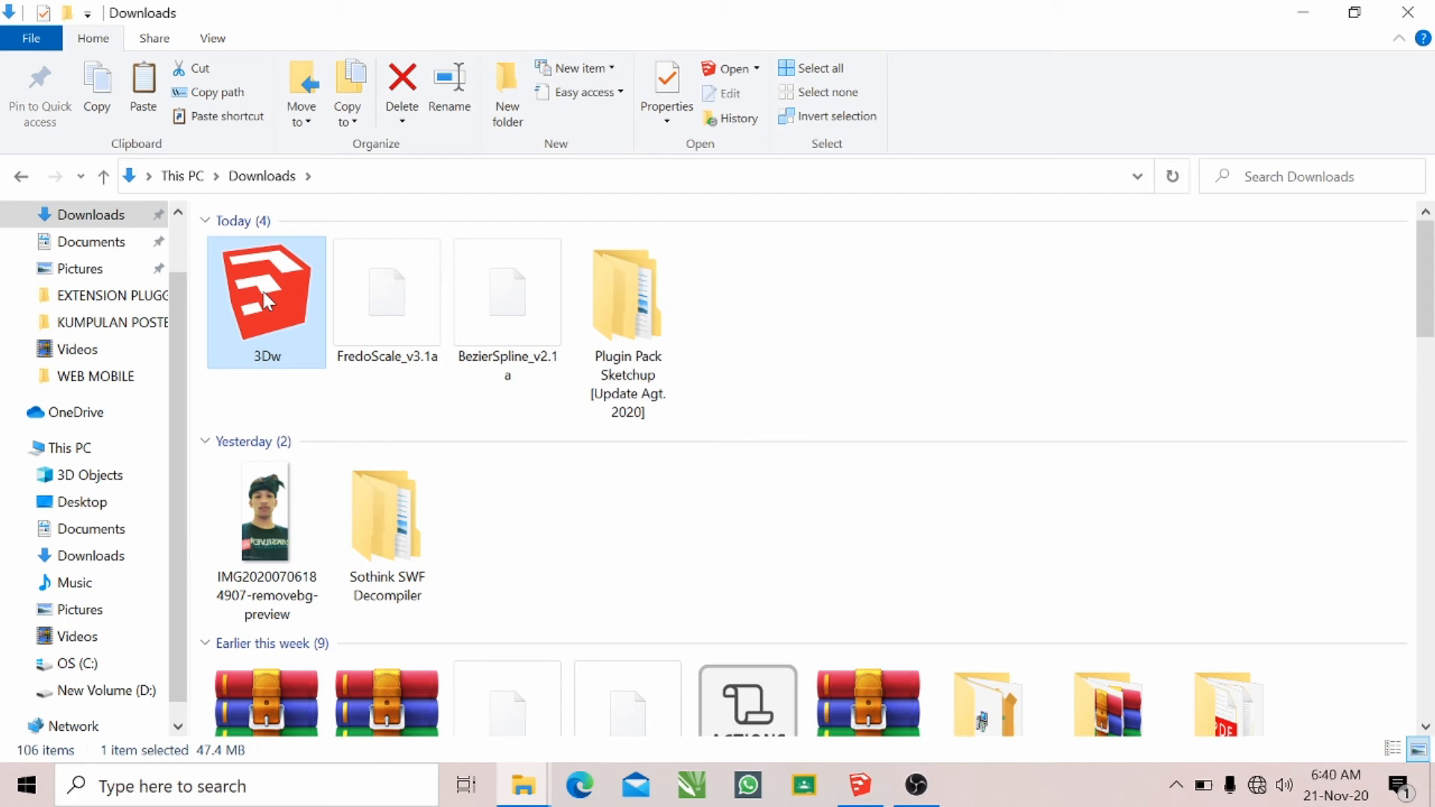
pyautogui.rightClick(266, 299)
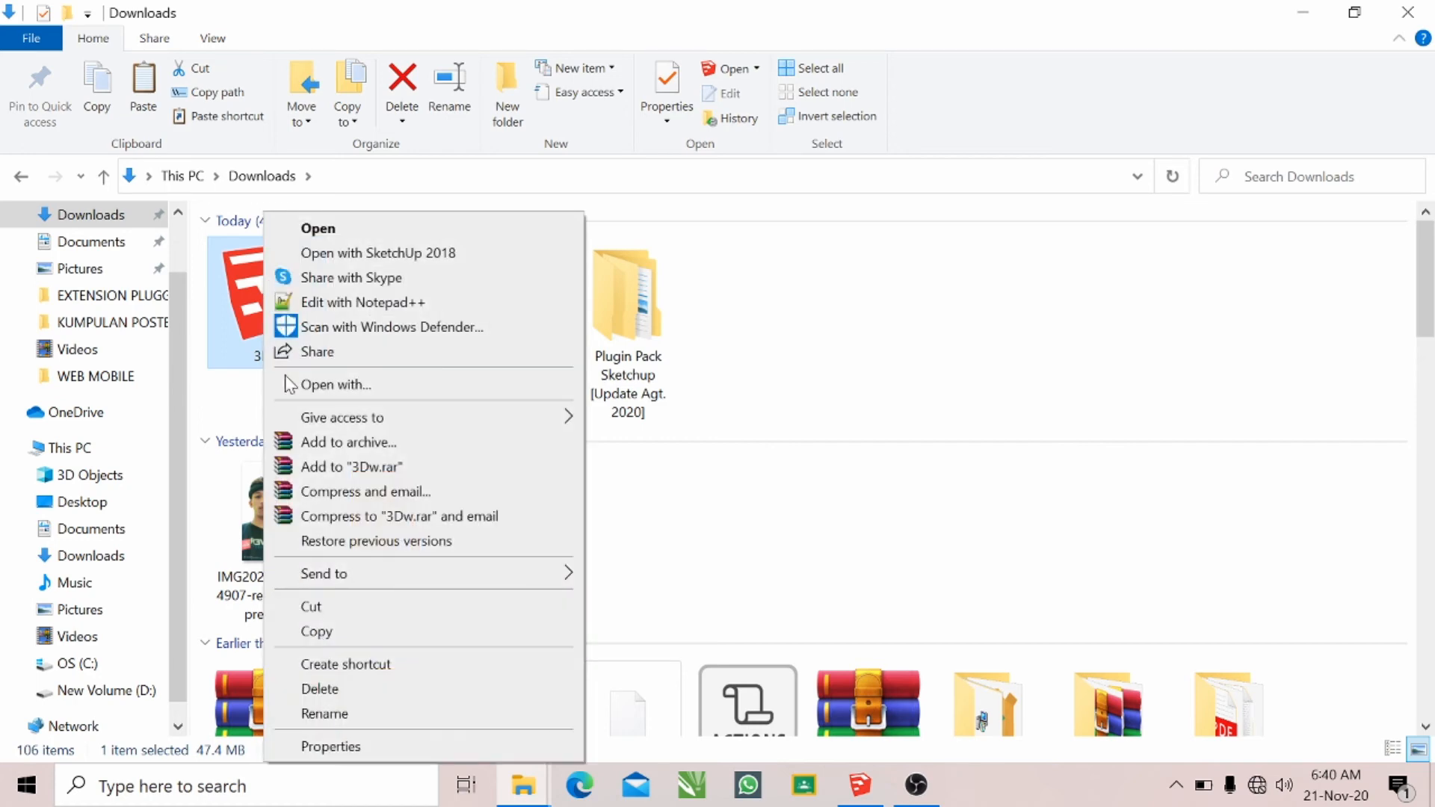
pyautogui.click(361, 745)
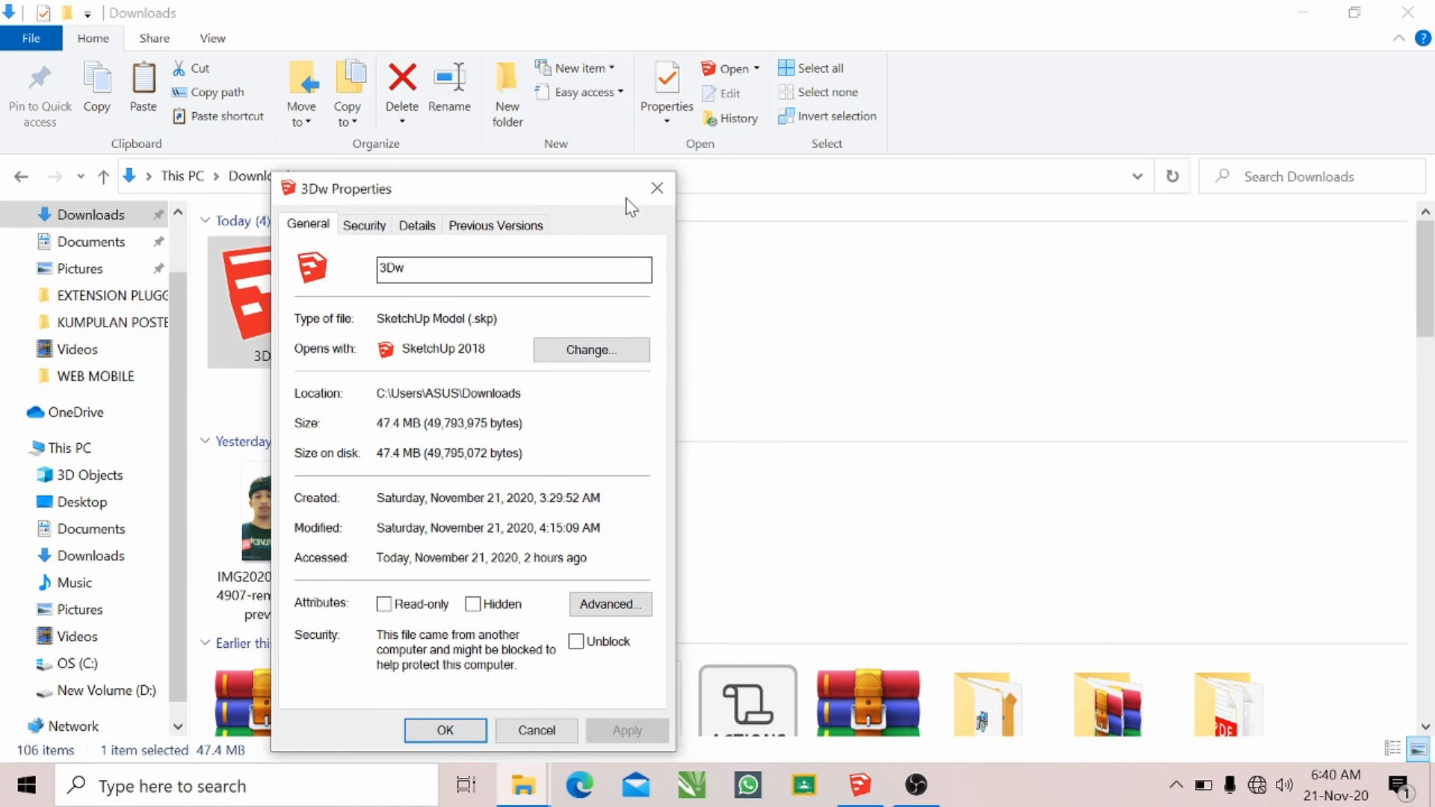
pyautogui.click(657, 188)
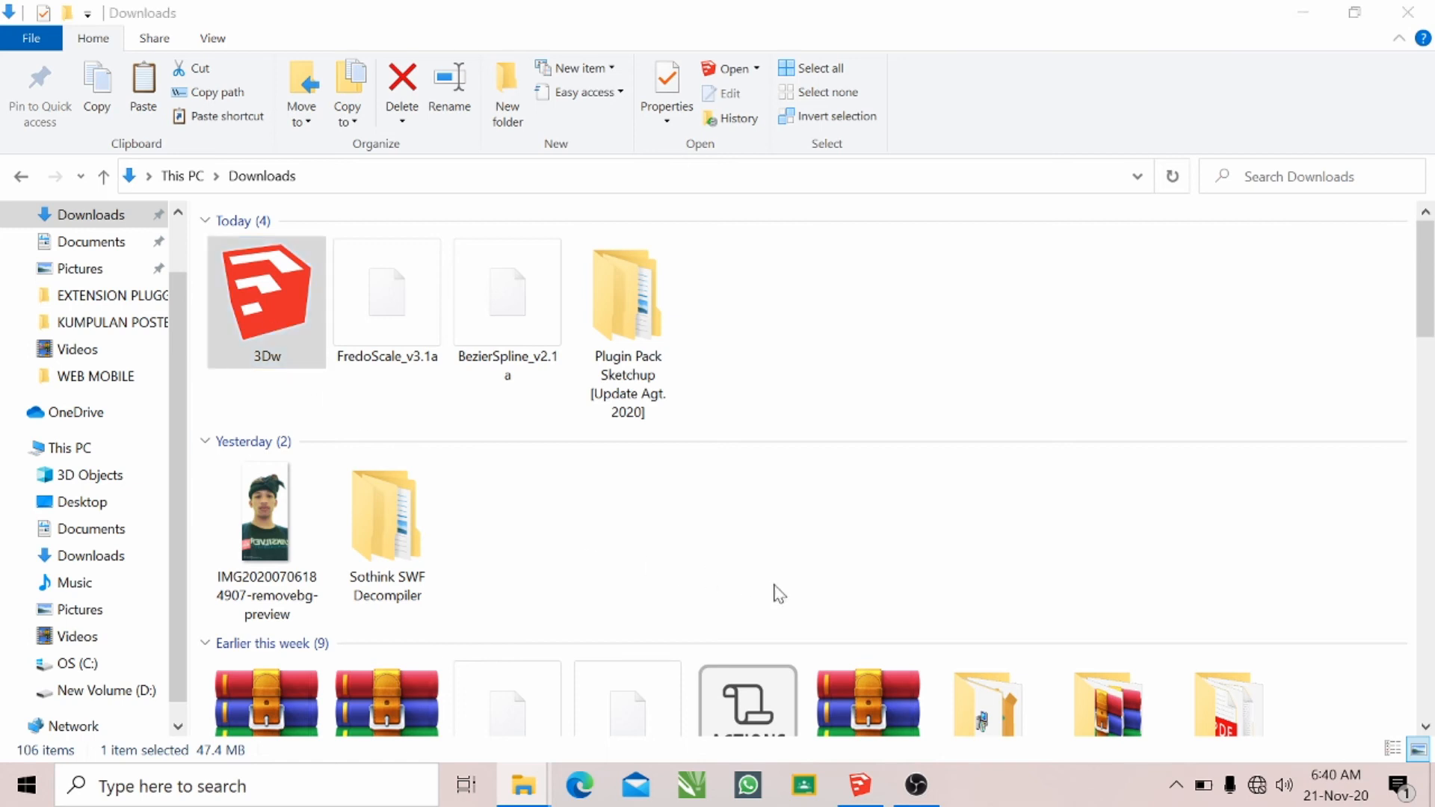
# - Try to open the 3Dw model directly from the Downloads folder
pyautogui.doubleClick(281, 326)
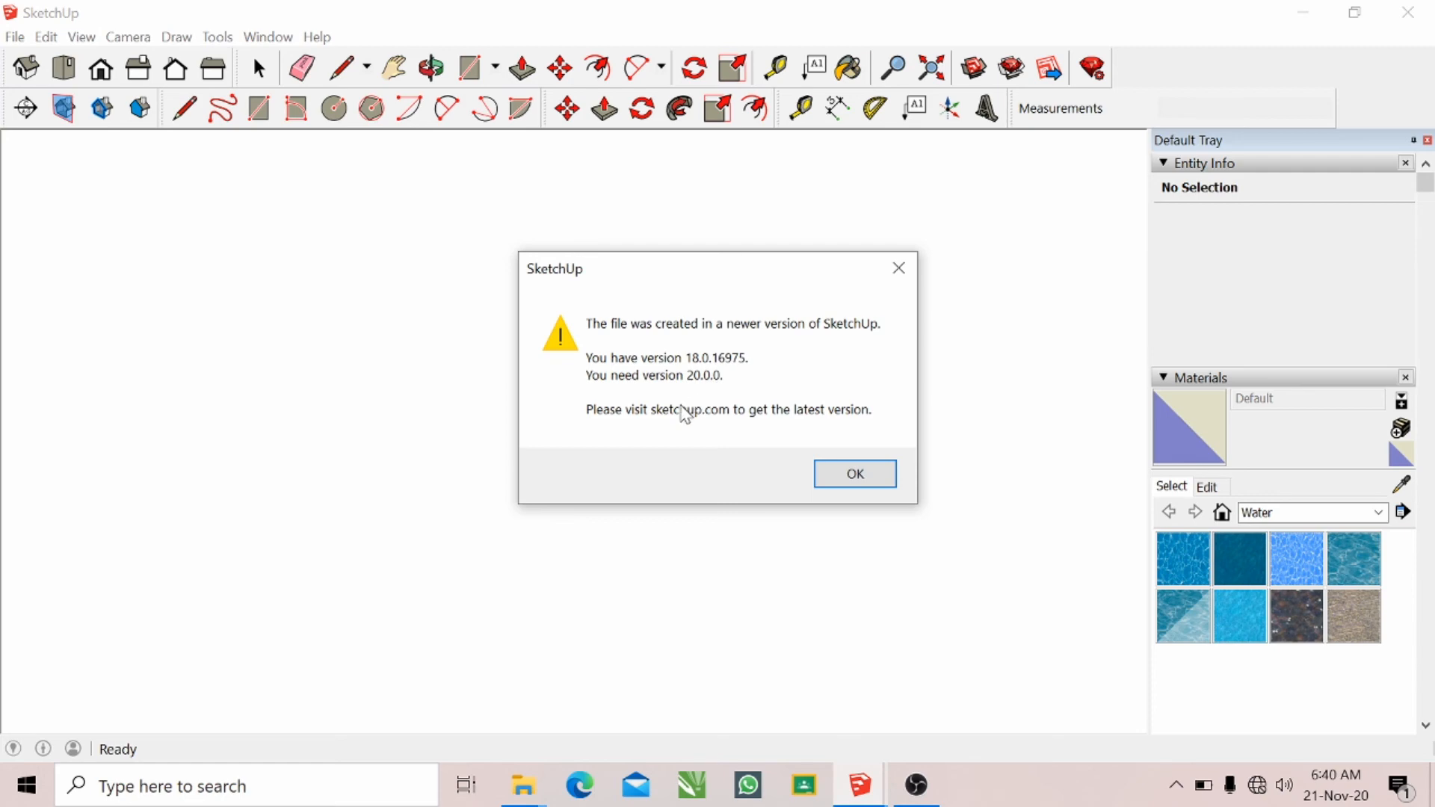
pyautogui.click(900, 271)
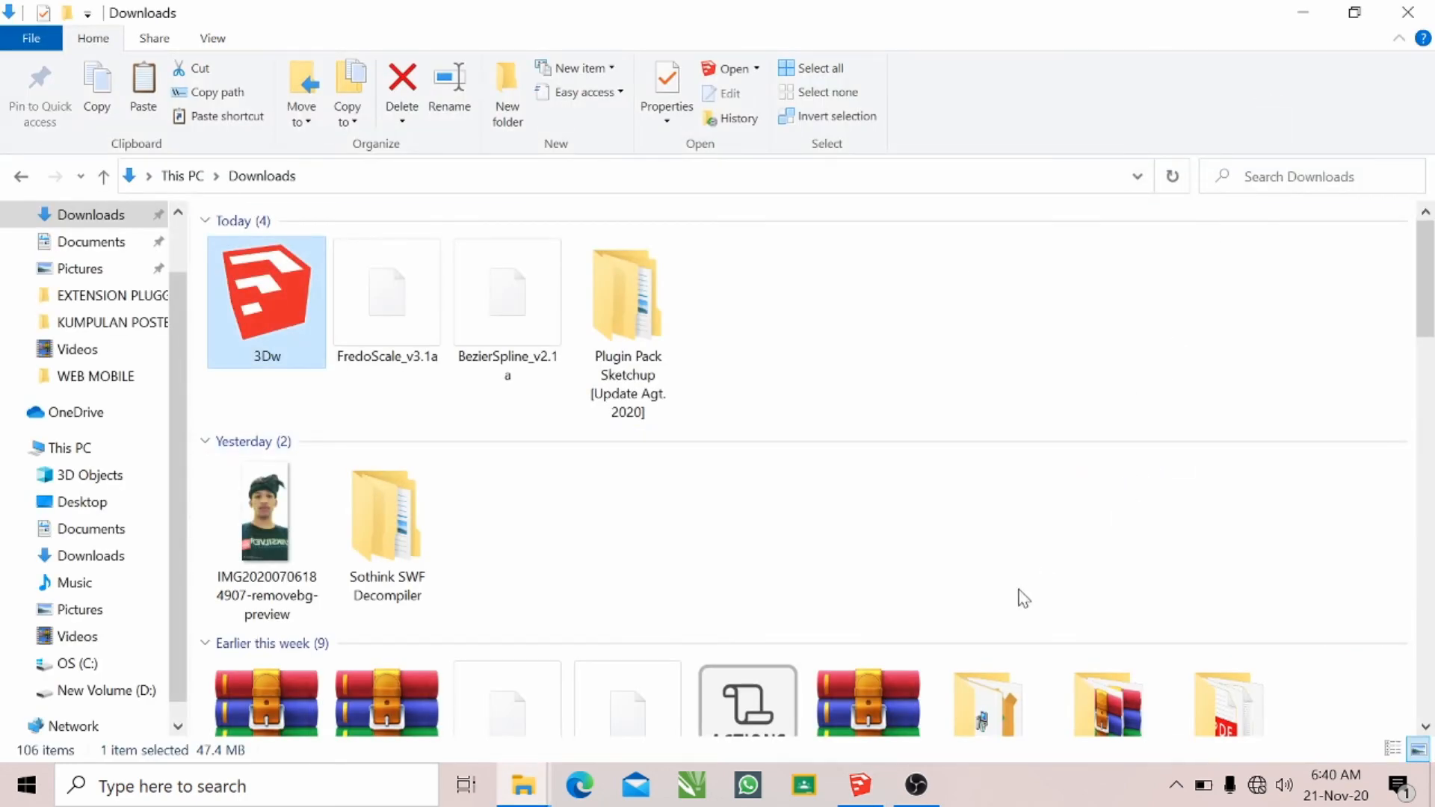
# - Switch back to the untitled SketchUp model and review the installed extensions in the Extension Manager
pyautogui.click(881, 792)
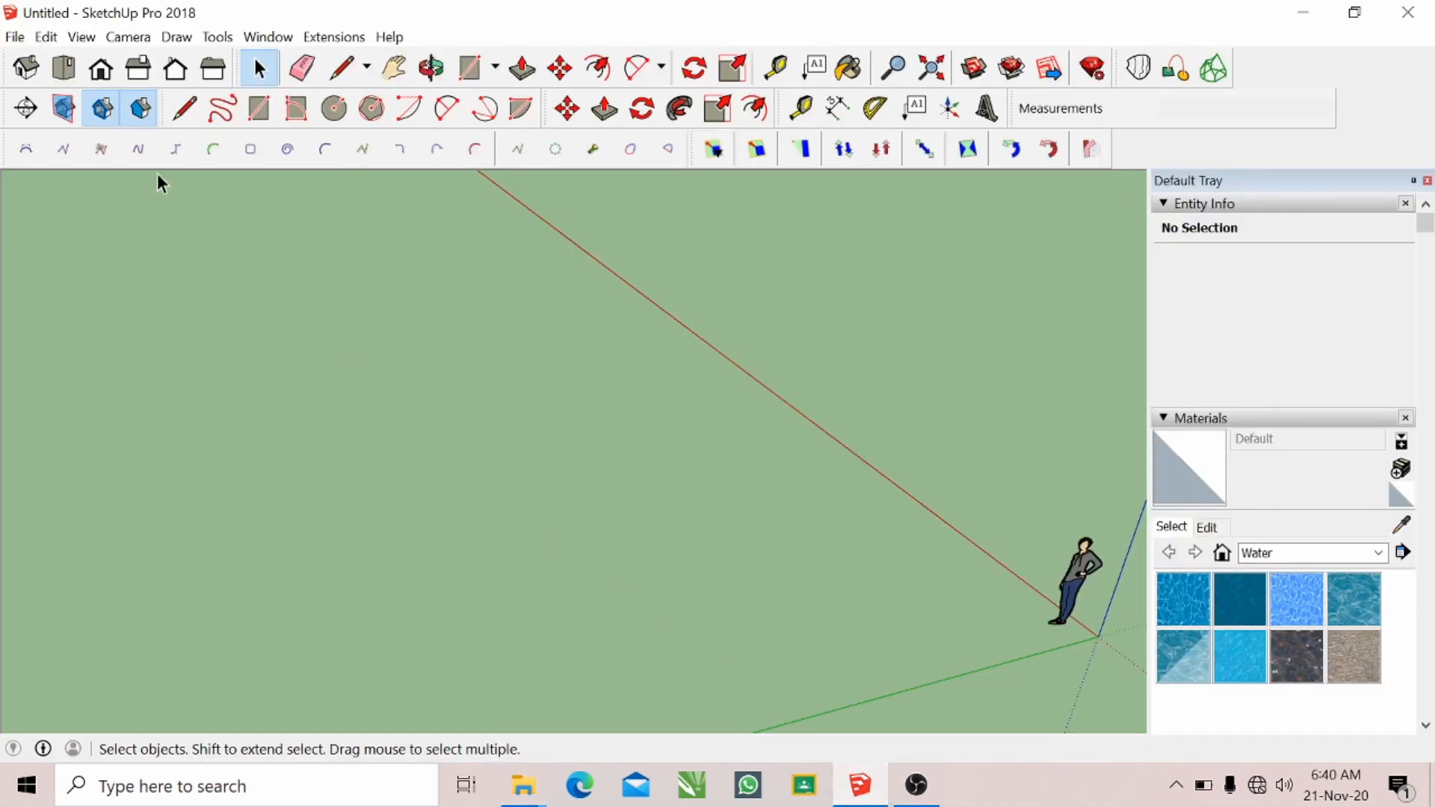
pyautogui.click(283, 36)
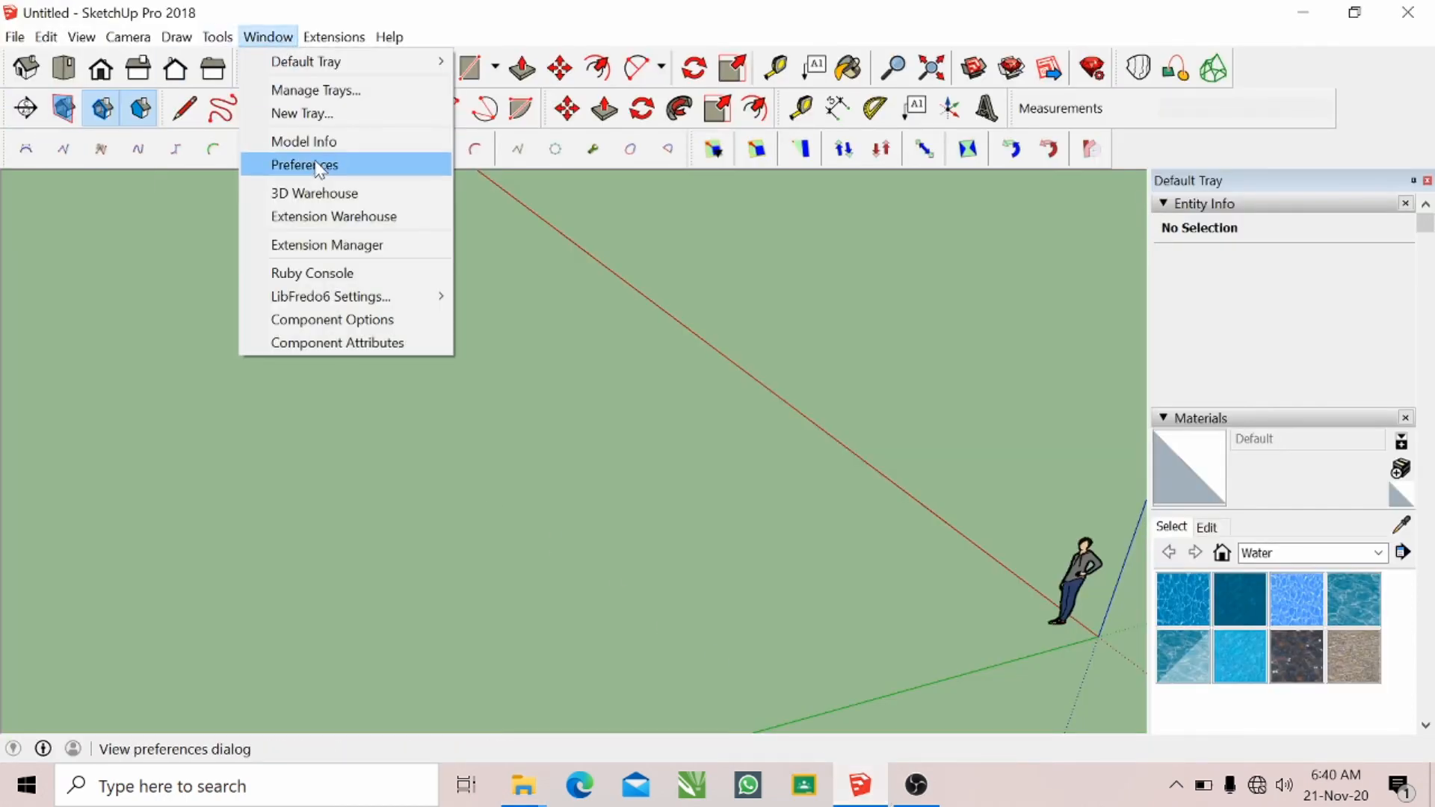
pyautogui.click(338, 246)
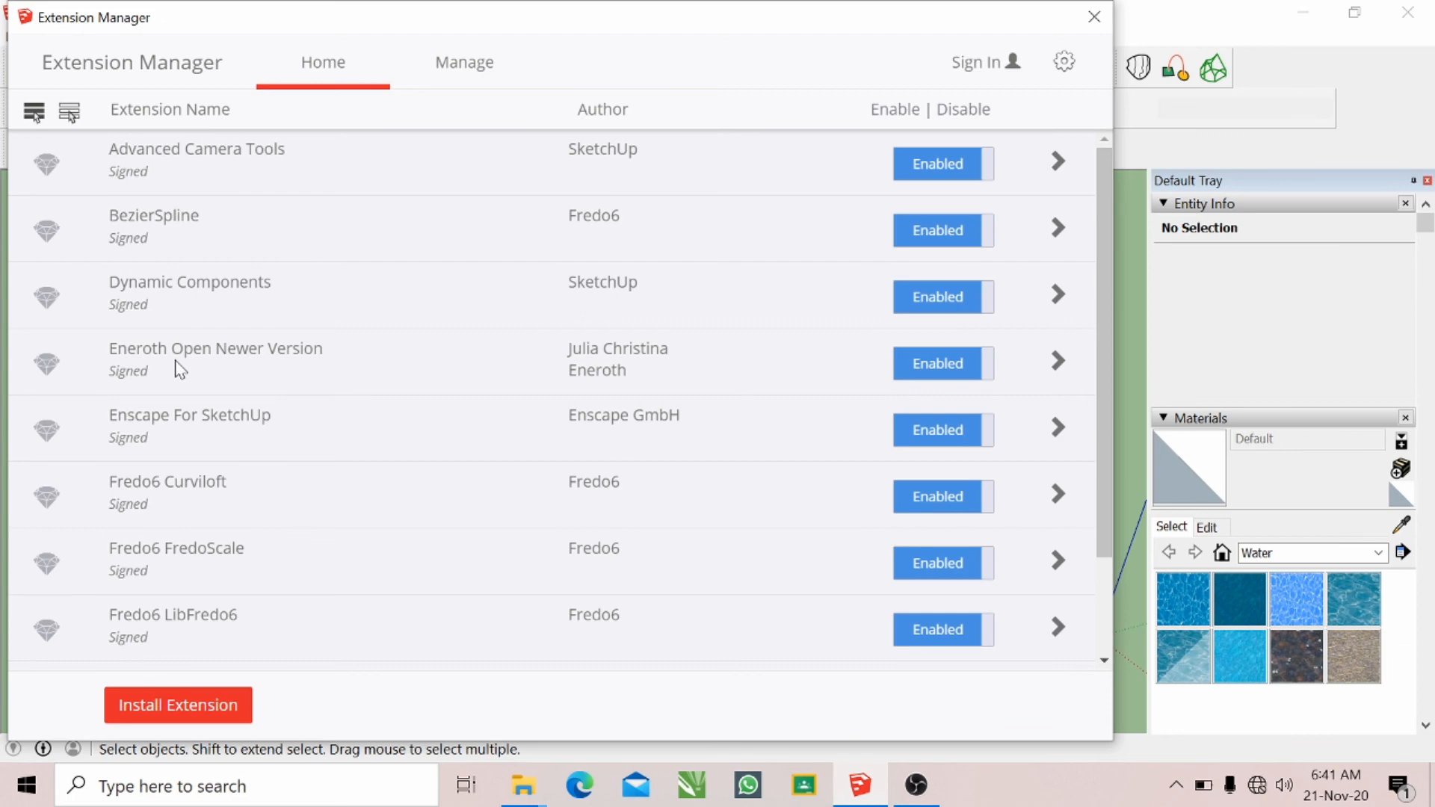
pyautogui.click(1095, 20)
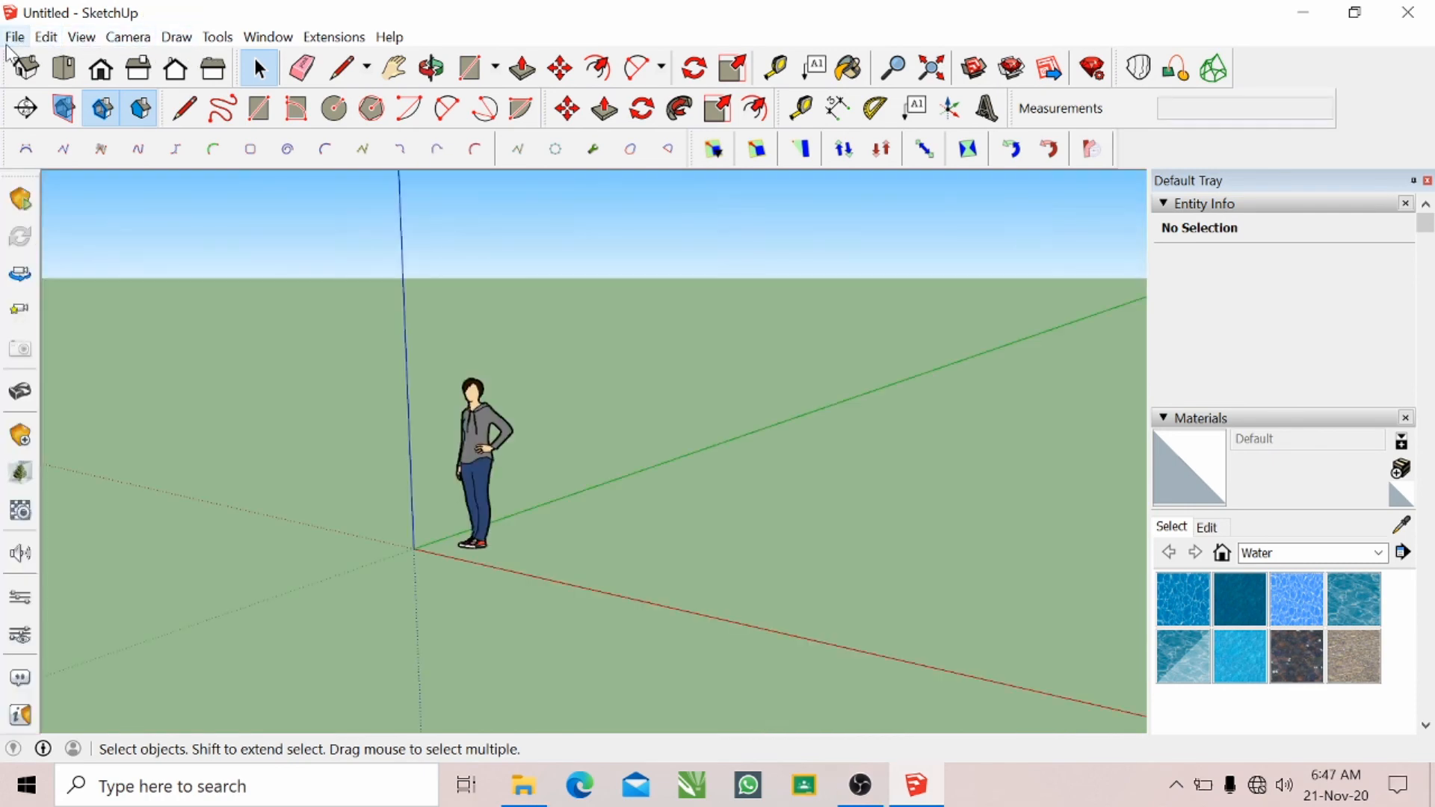
# - Open the 3Dw model from Downloads with Open Newer Version and save the converted copy there as 3Dw (SU 2018)
pyautogui.click(14, 37)
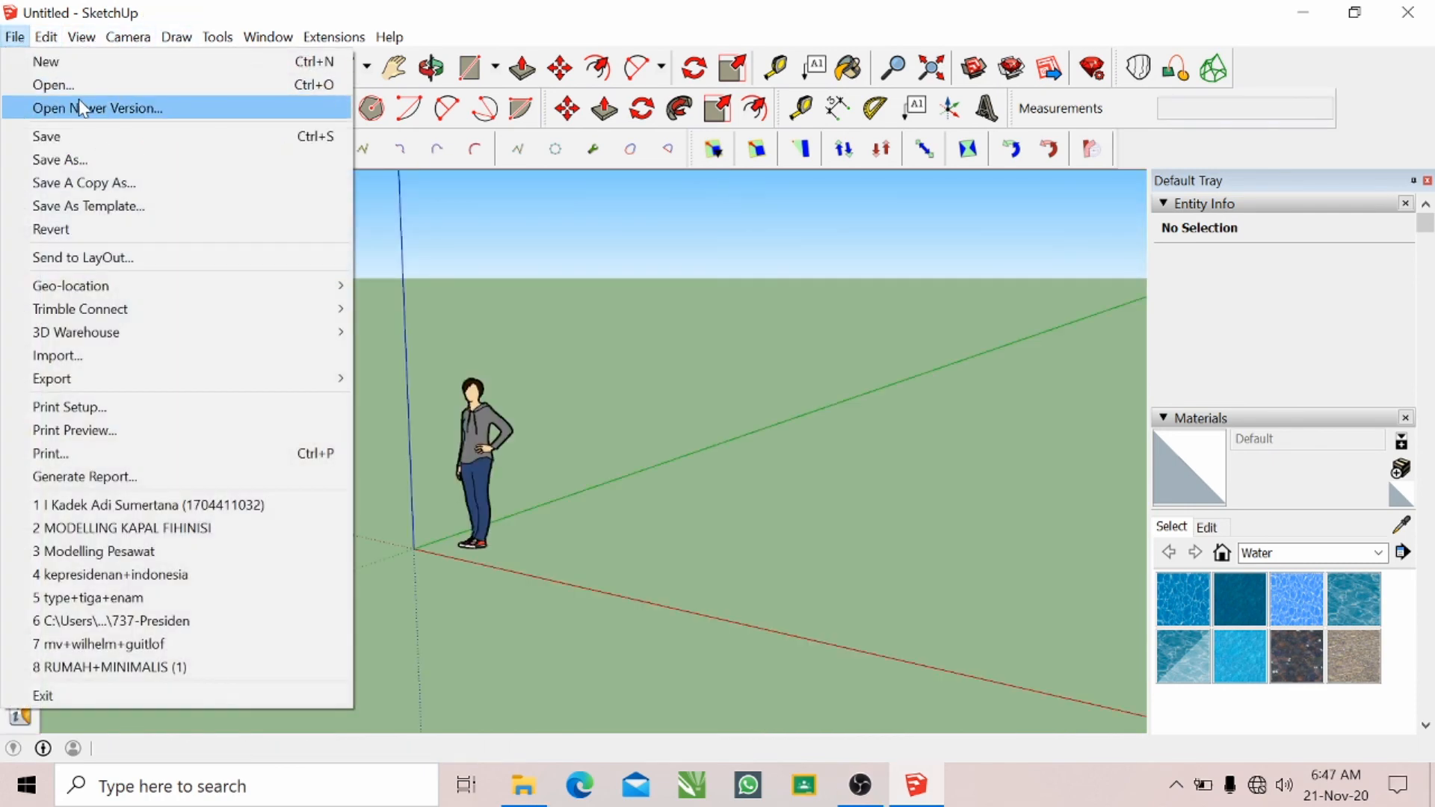
pyautogui.click(95, 110)
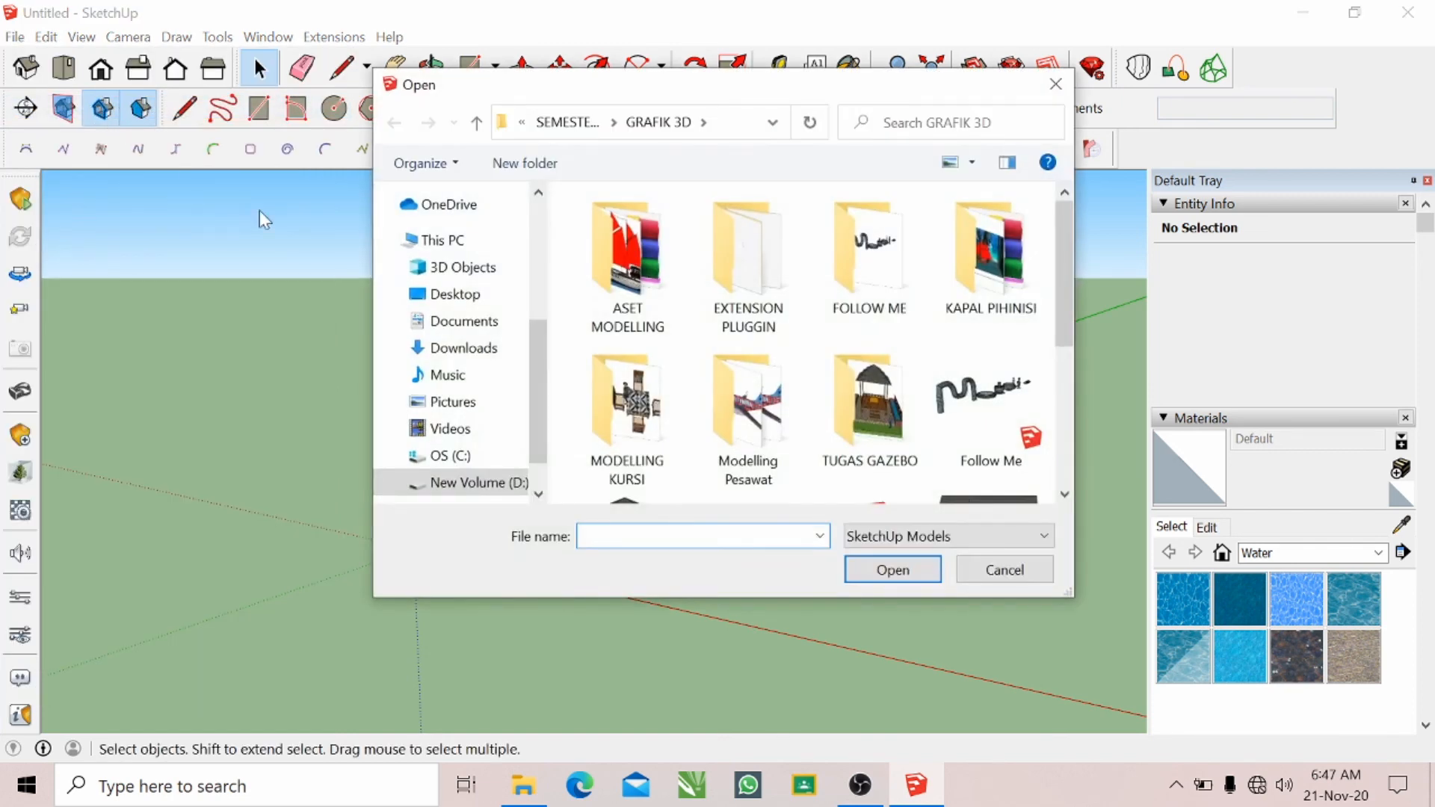
pyautogui.scroll(-2, 714, 404)
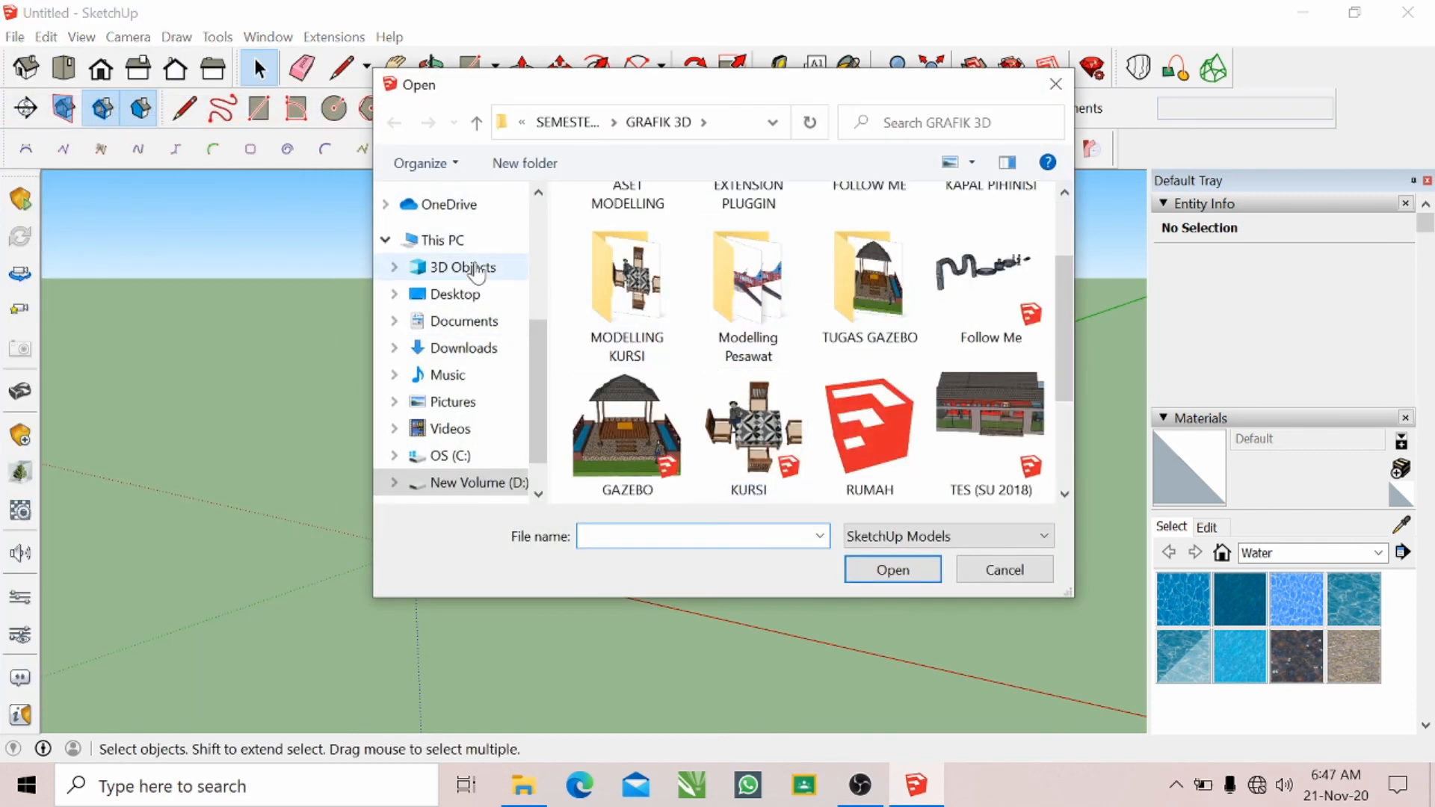
pyautogui.click(485, 323)
pyautogui.click(478, 354)
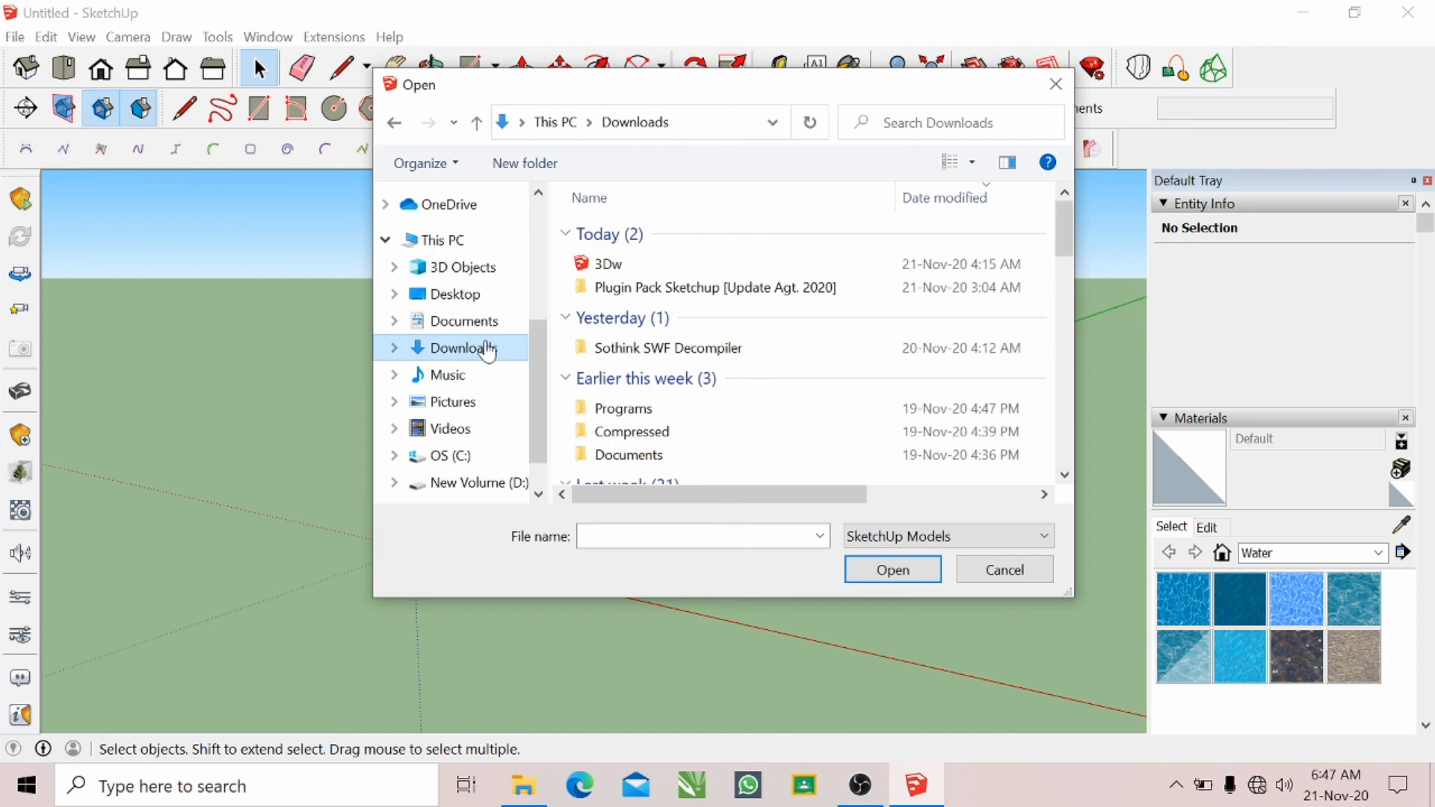
pyautogui.click(616, 268)
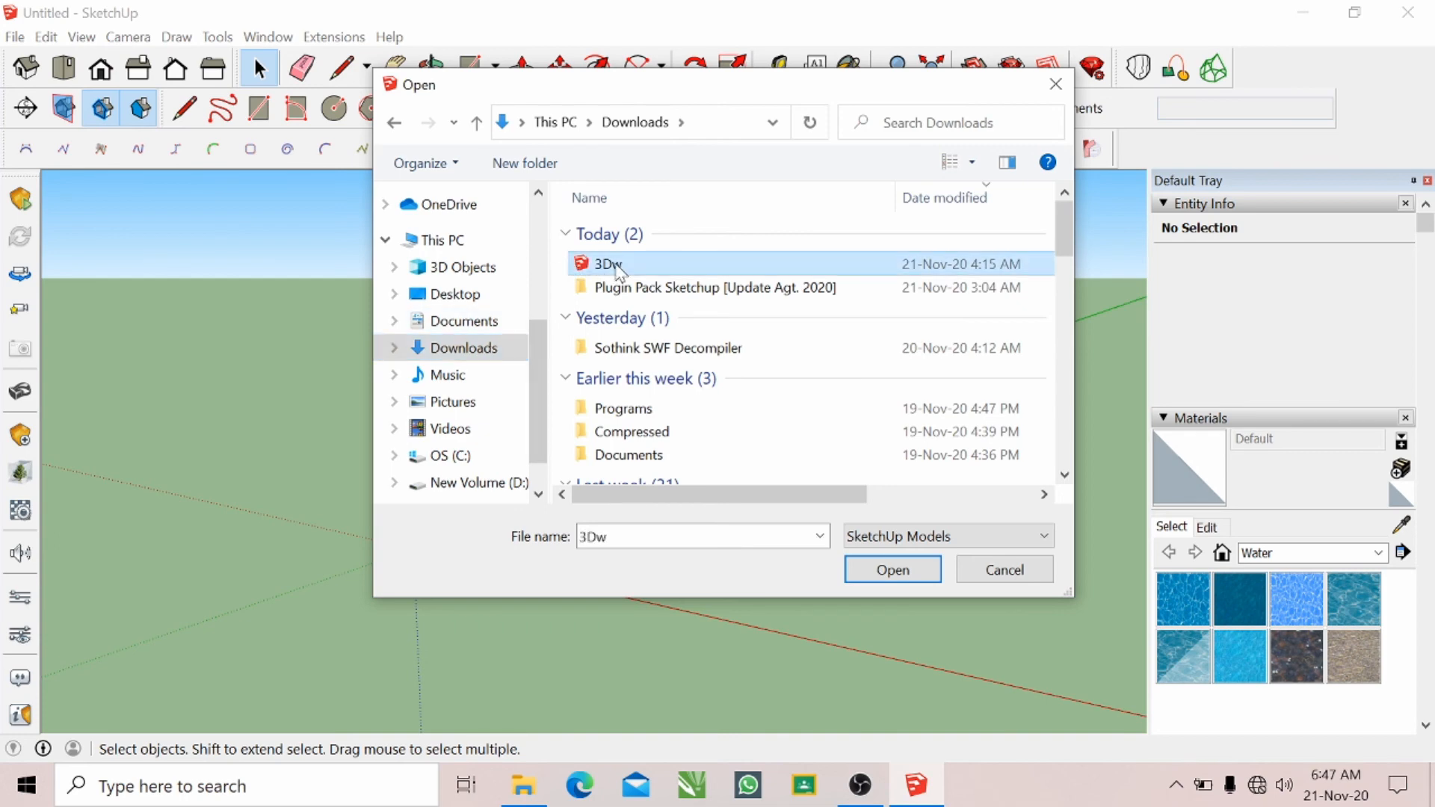
pyautogui.click(888, 570)
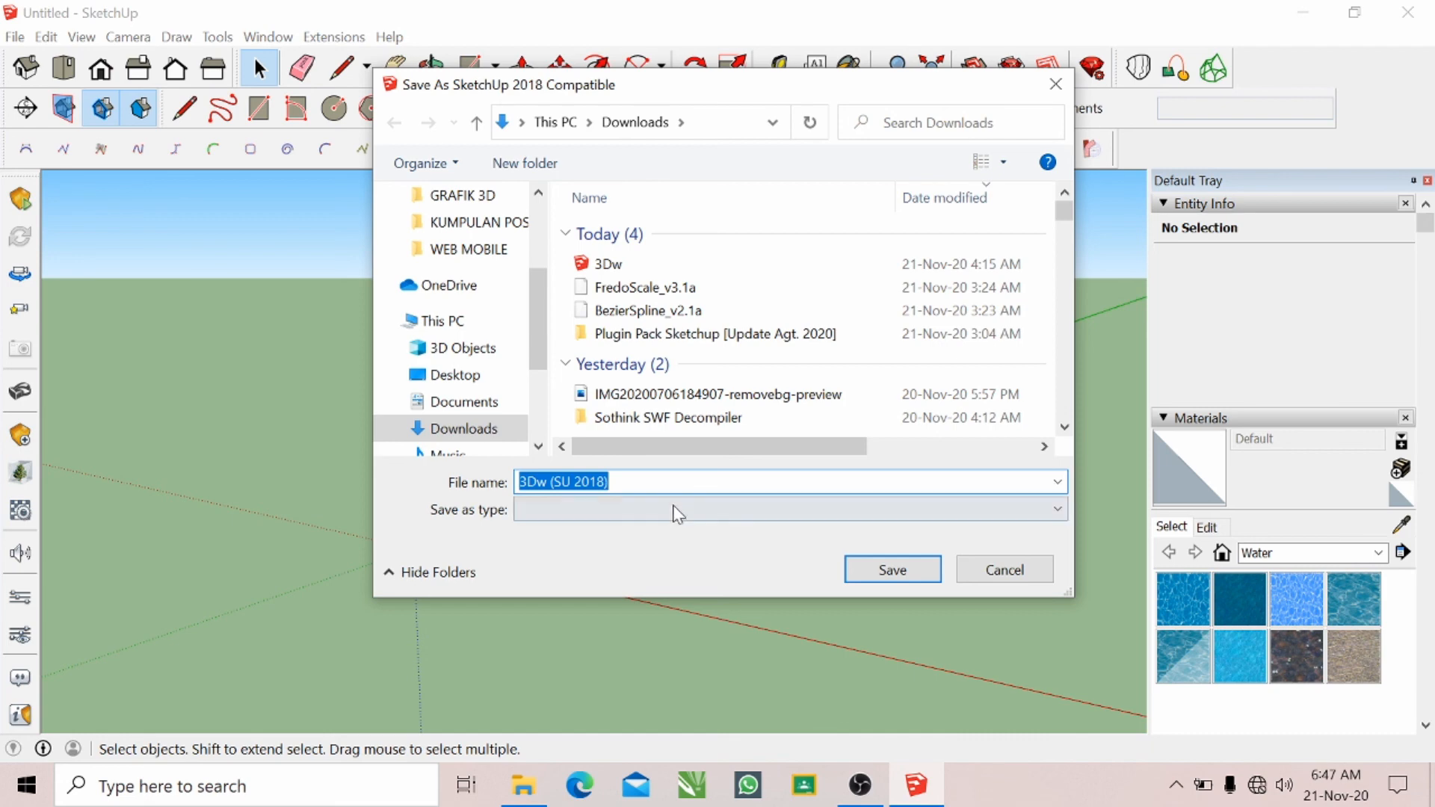
pyautogui.click(892, 570)
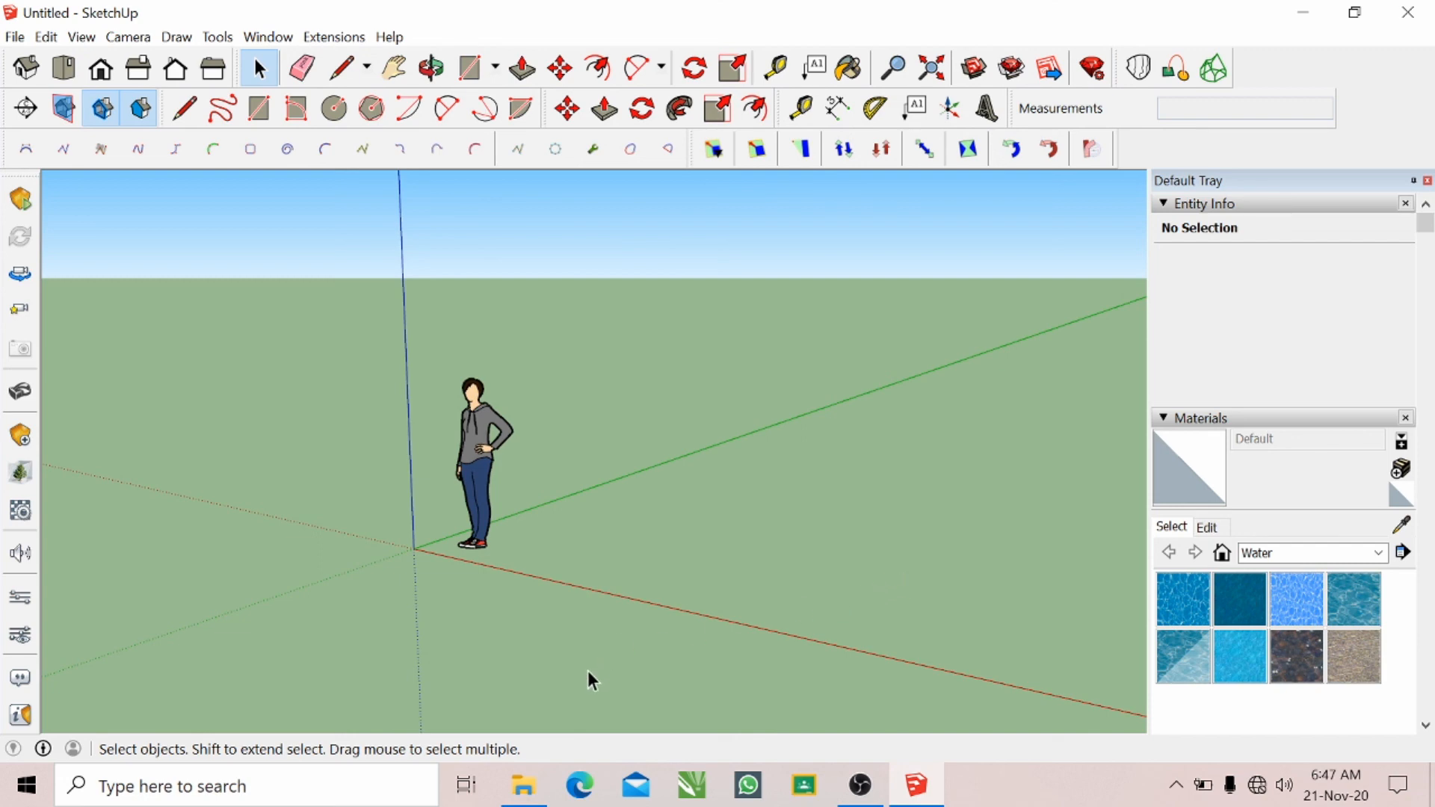
# - Switch to File Explorer and check the Downloads folder for the converted 3Dw (SU 2018) model
pyautogui.click(539, 797)
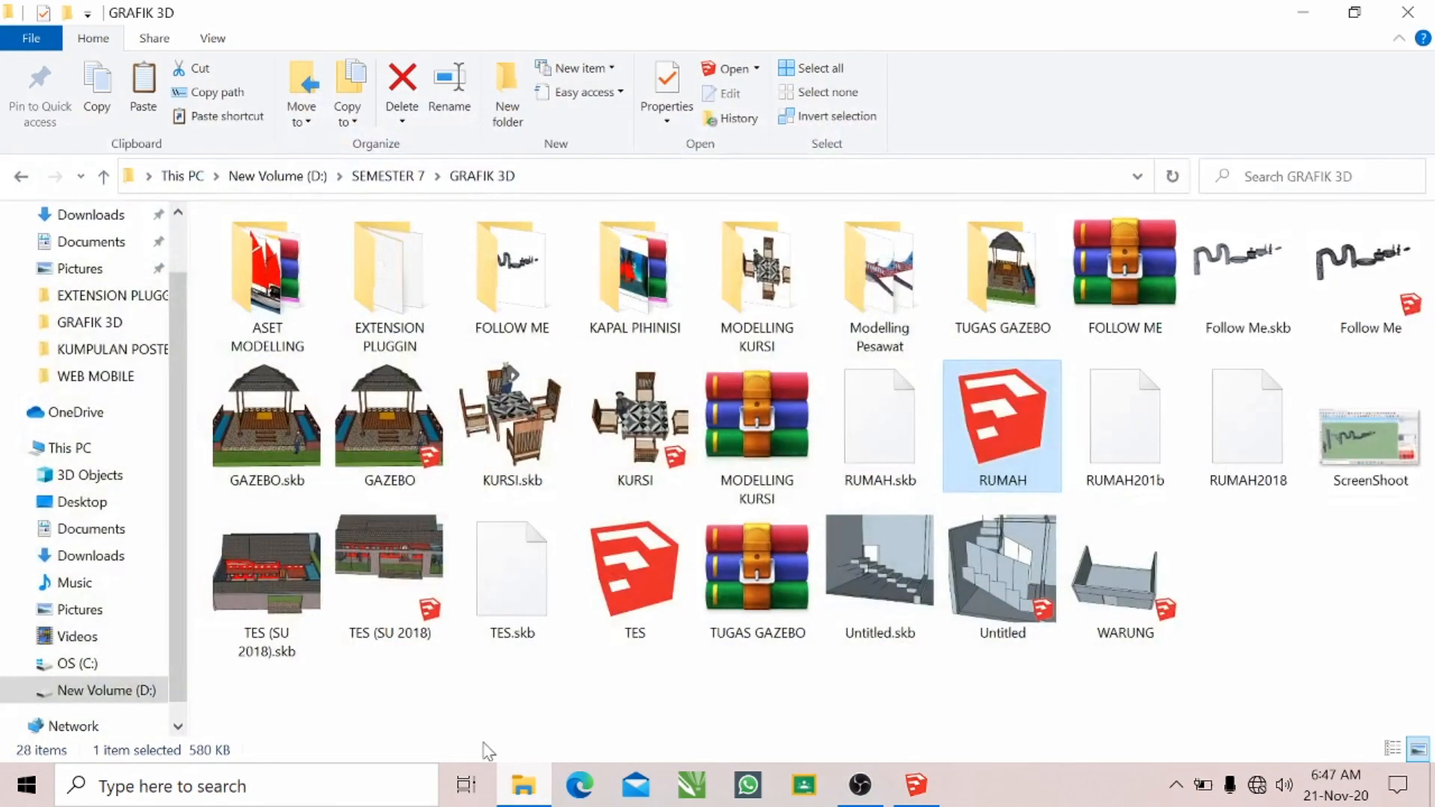
pyautogui.scroll(1, 110, 298)
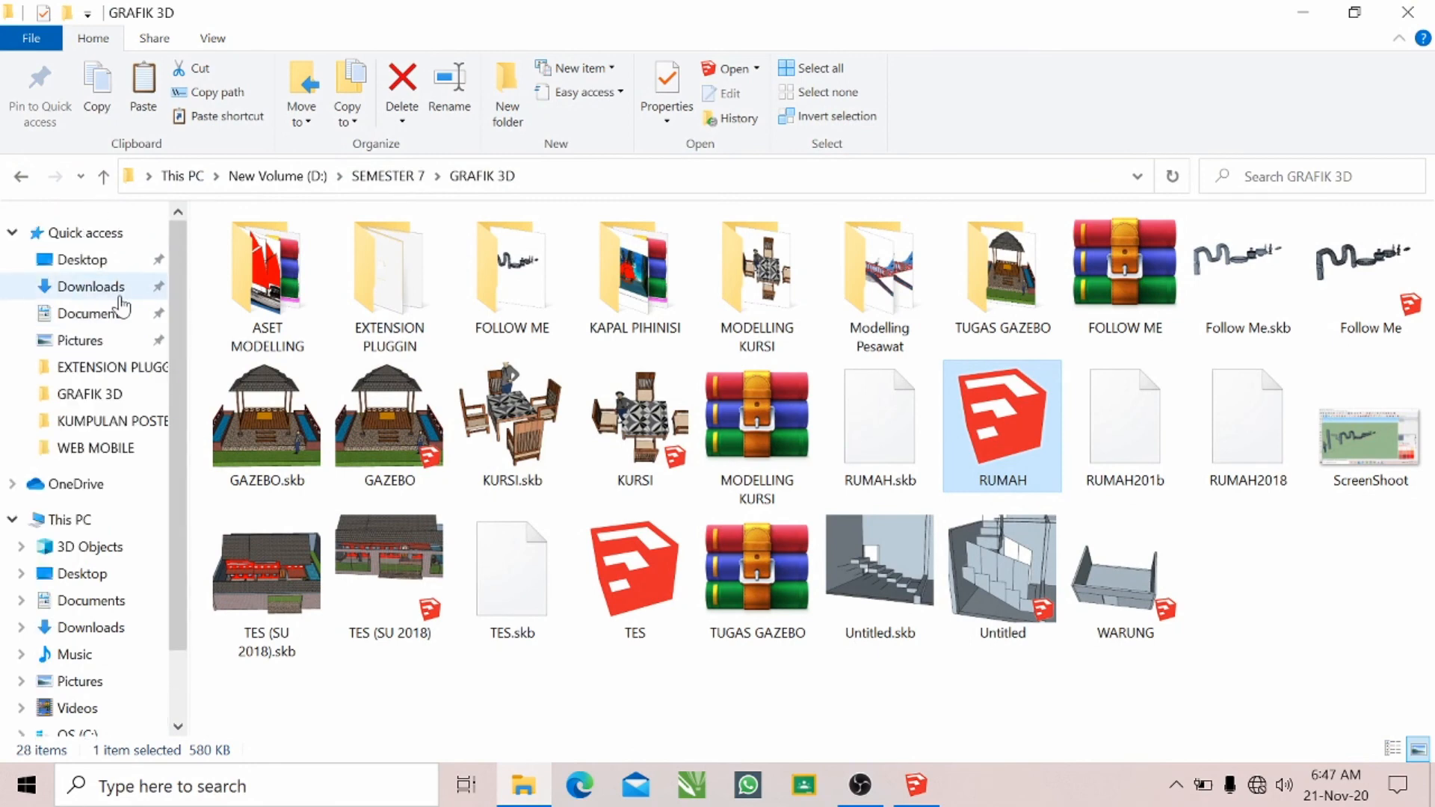
pyautogui.click(112, 292)
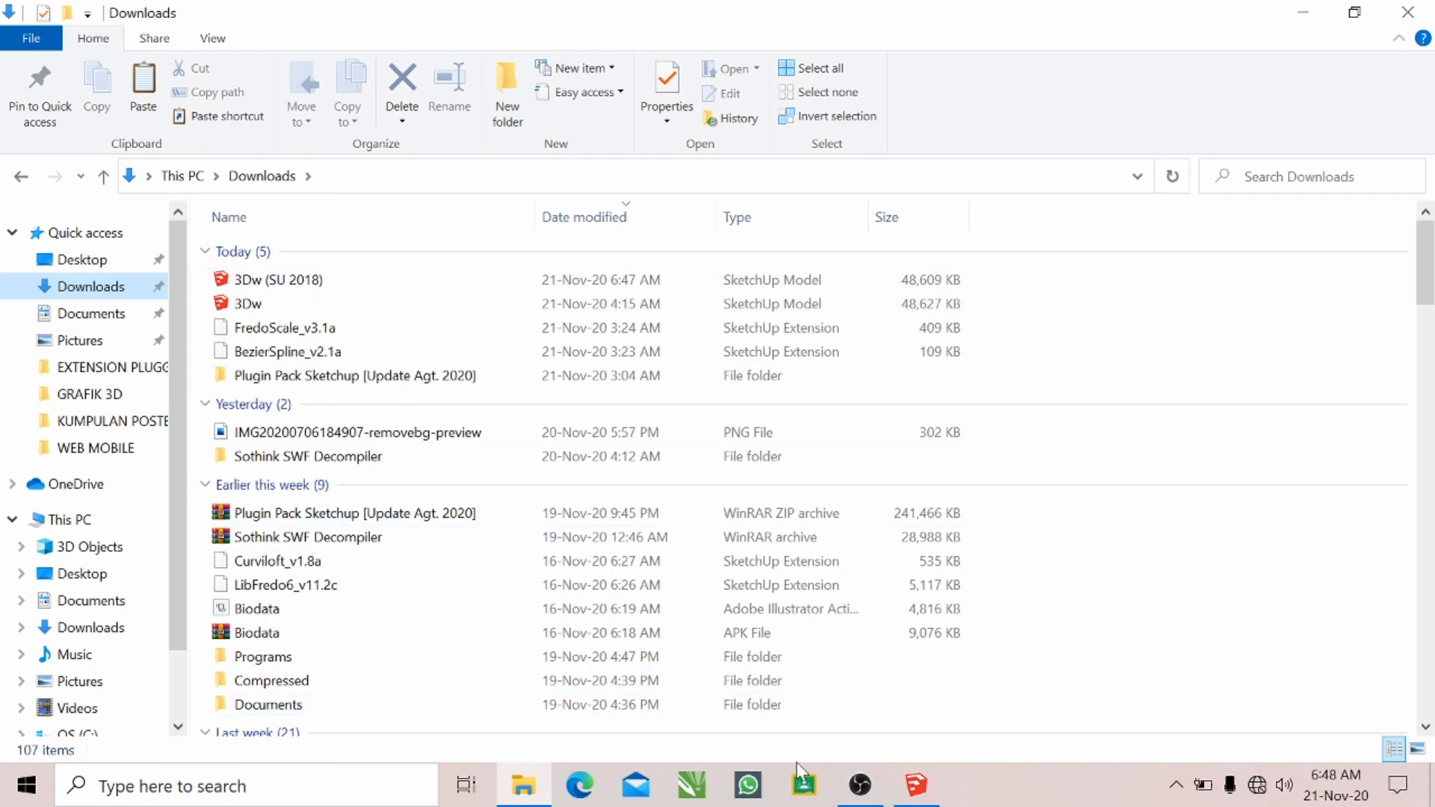
# - Return to SketchUp and discard the changes to the untitled model so the converted model loads
pyautogui.click(927, 799)
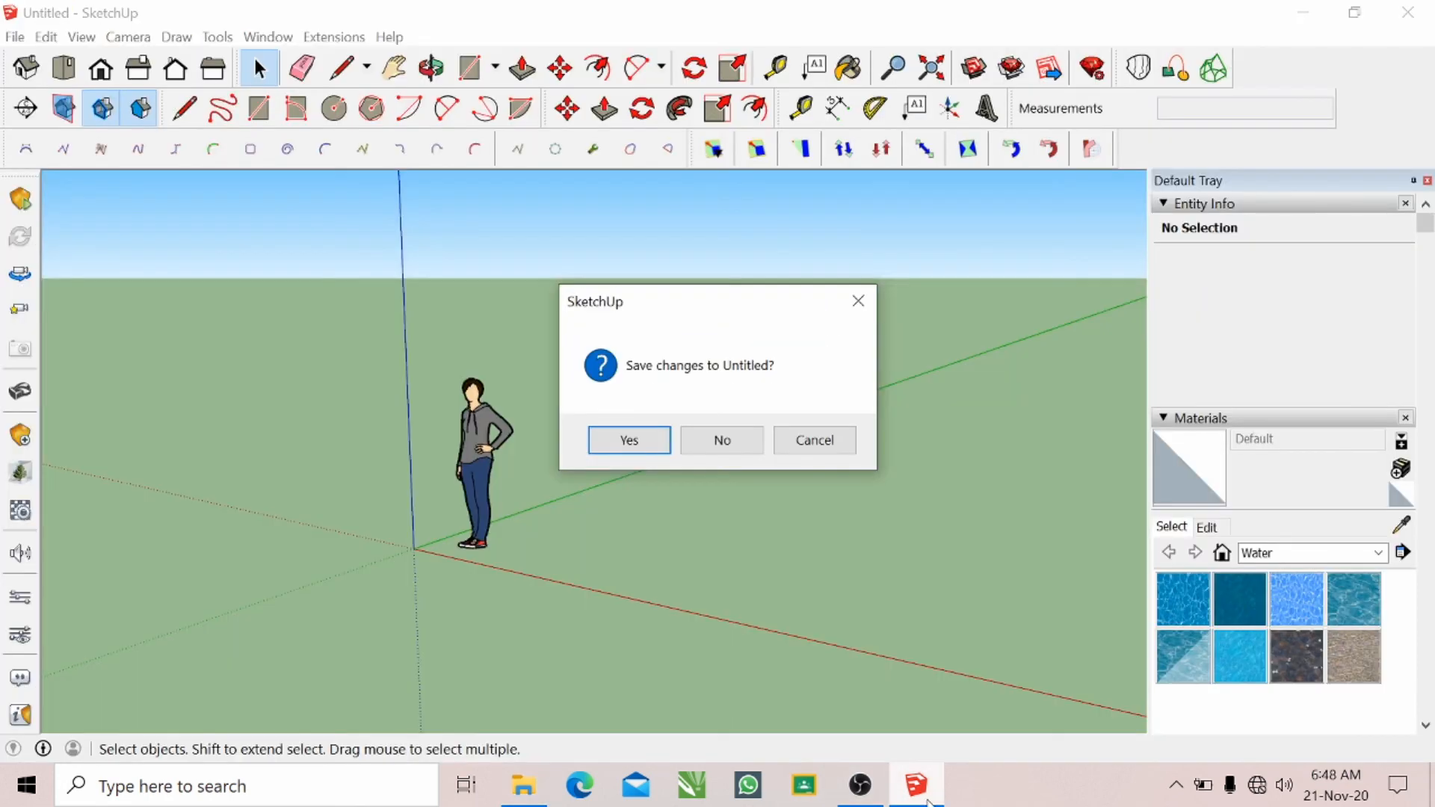
pyautogui.click(712, 441)
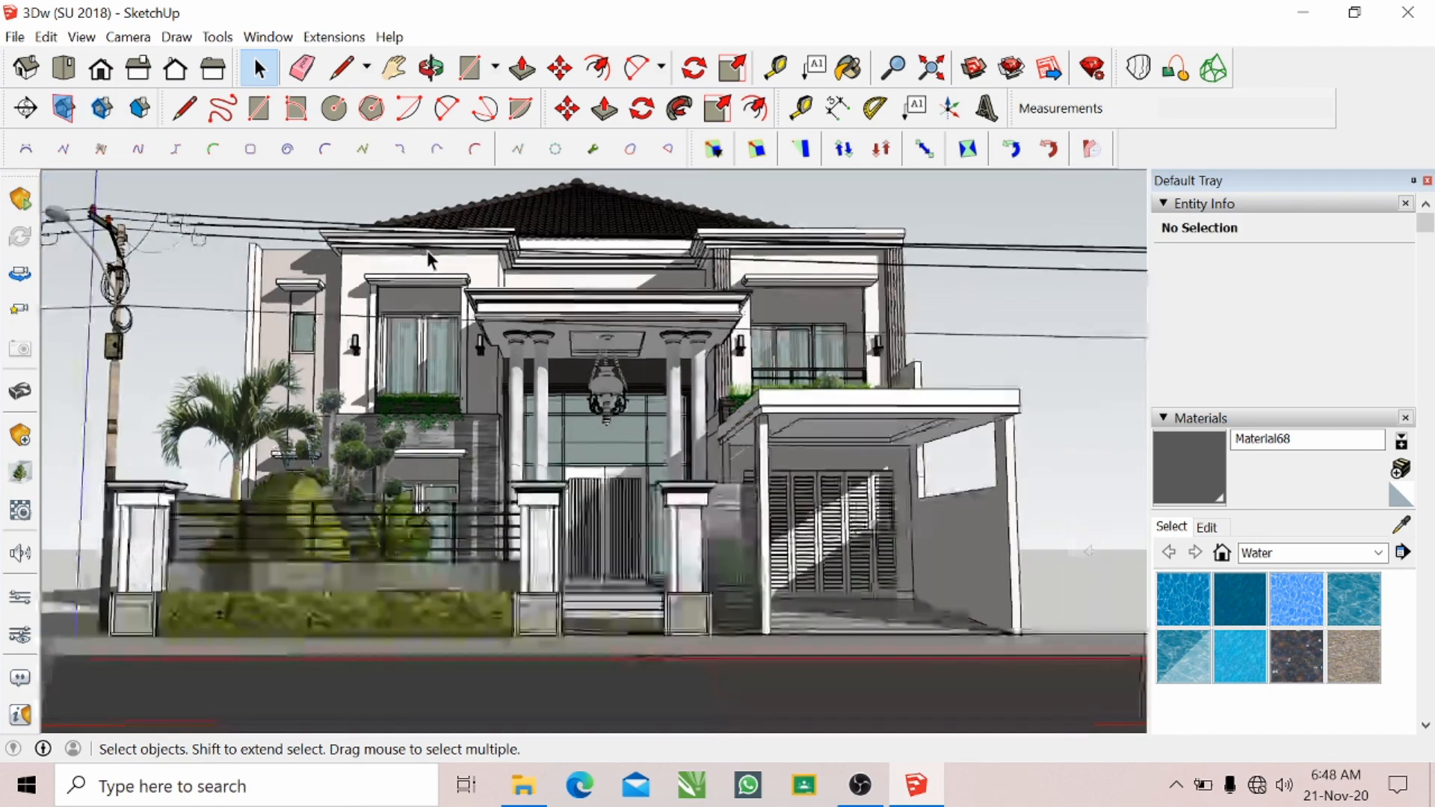
# - Examine the front and side of the converted two-storey house model by orbiting and zooming around it
pyautogui.scroll(-1, 427, 254)
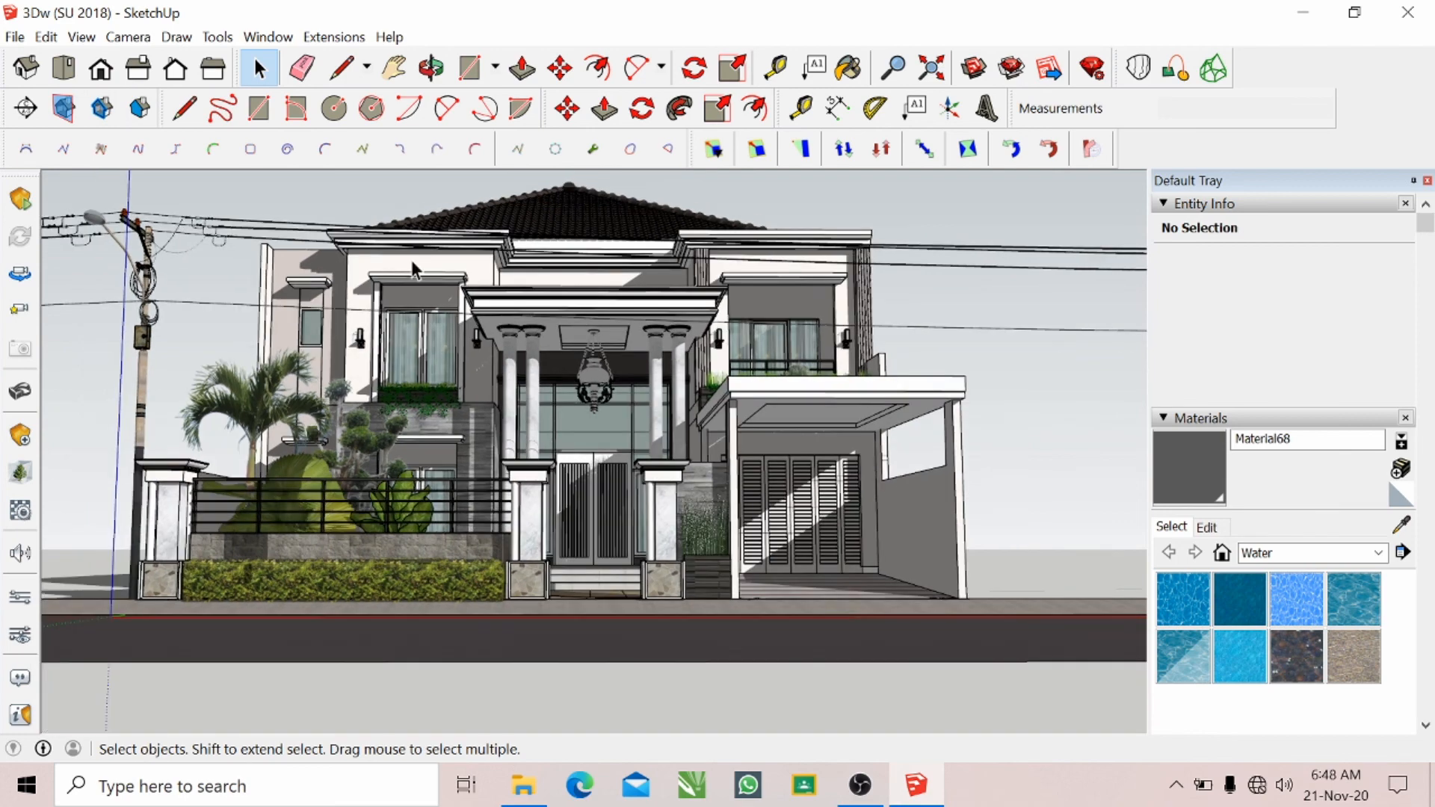
pyautogui.scroll(1, 412, 261)
pyautogui.scroll(-1, 412, 260)
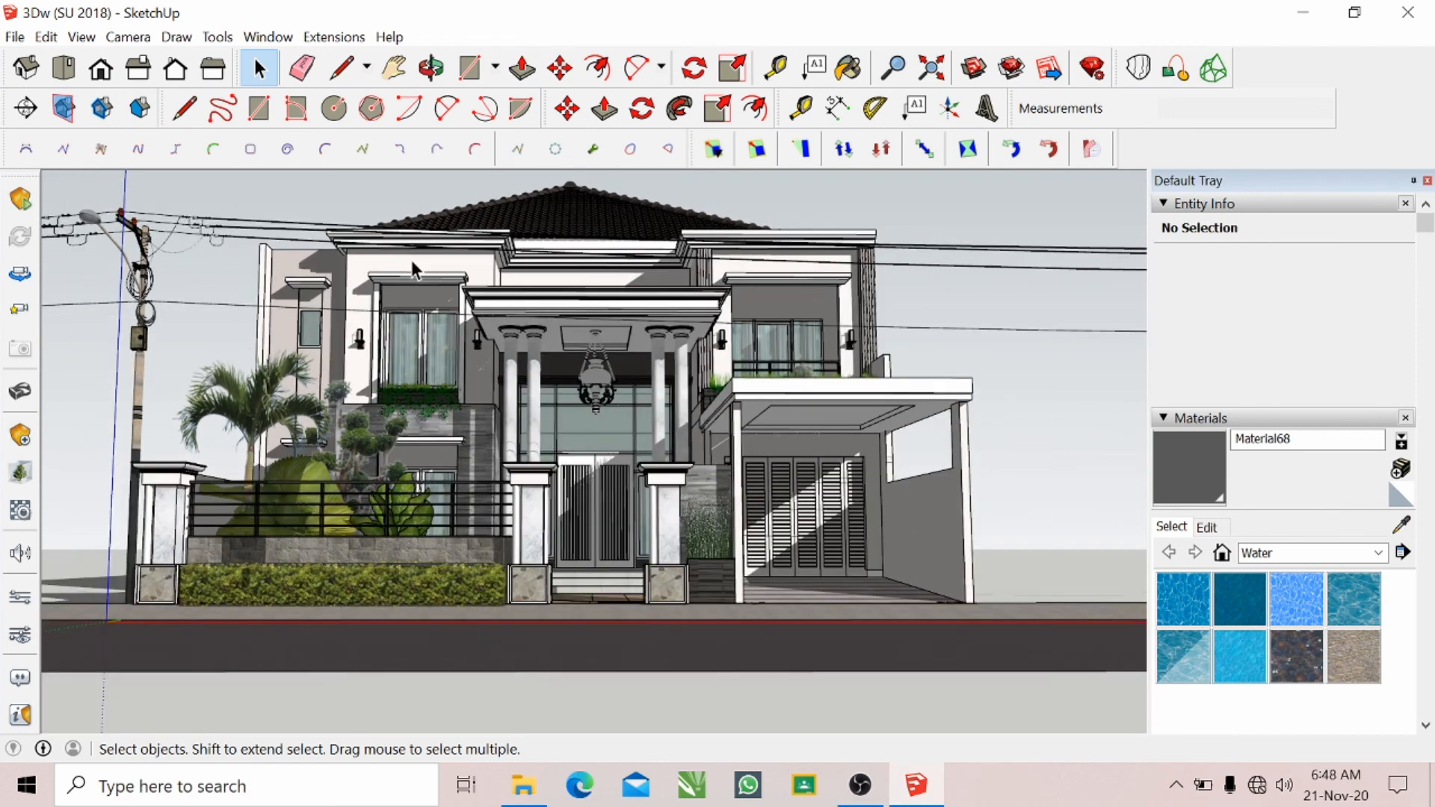
pyautogui.click(431, 68)
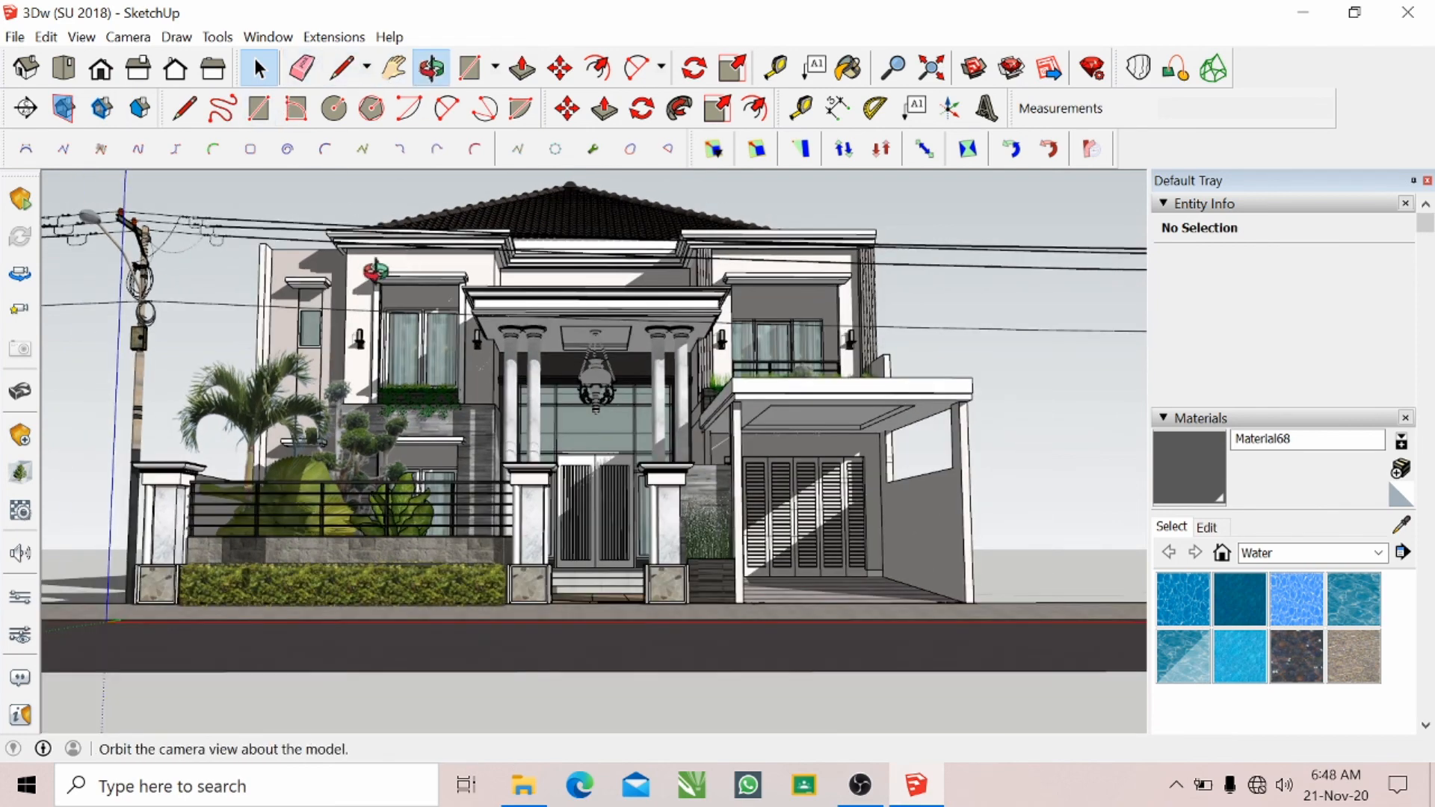
pyautogui.moveTo(381, 329); pyautogui.dragTo(665, 391)
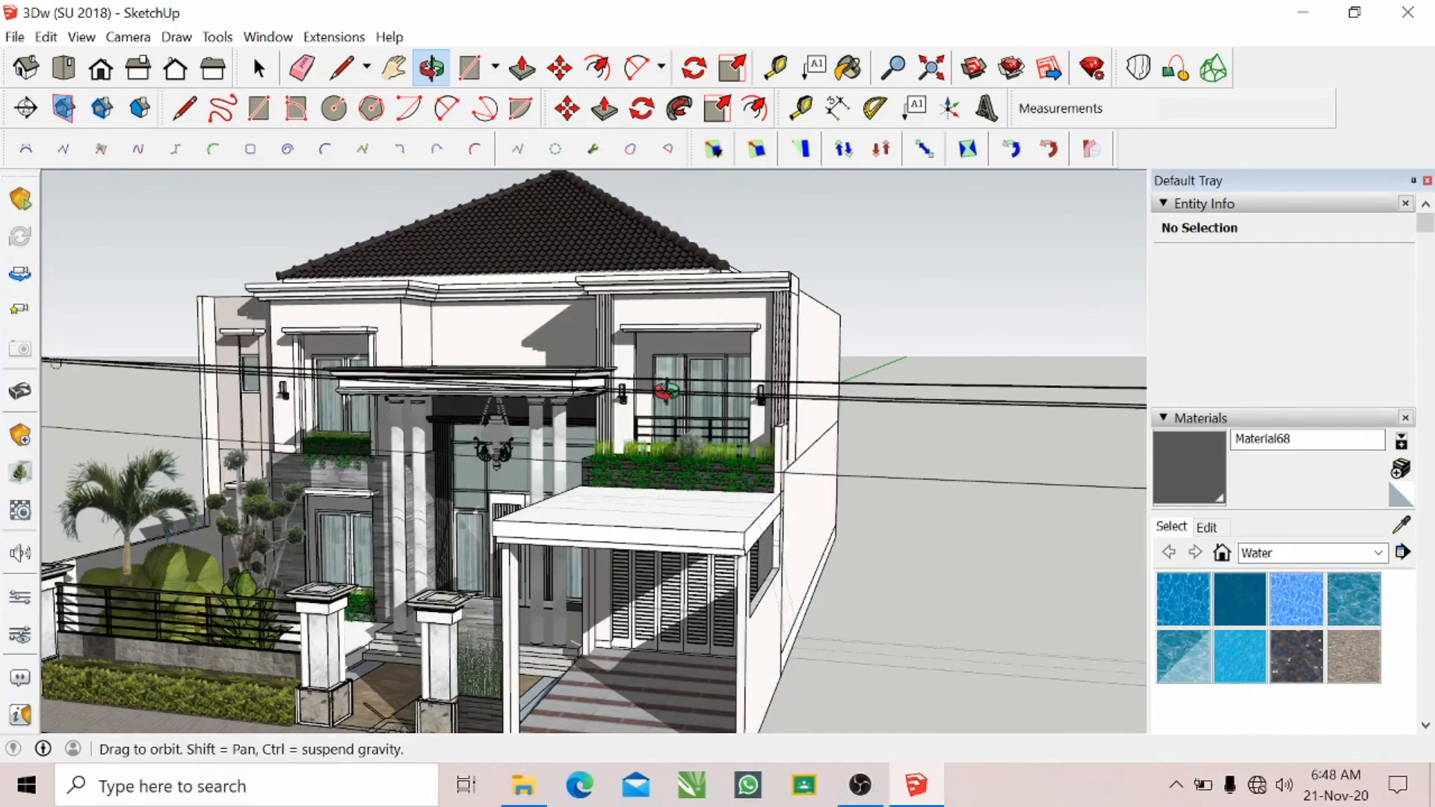
pyautogui.moveTo(761, 465); pyautogui.dragTo(477, 544)
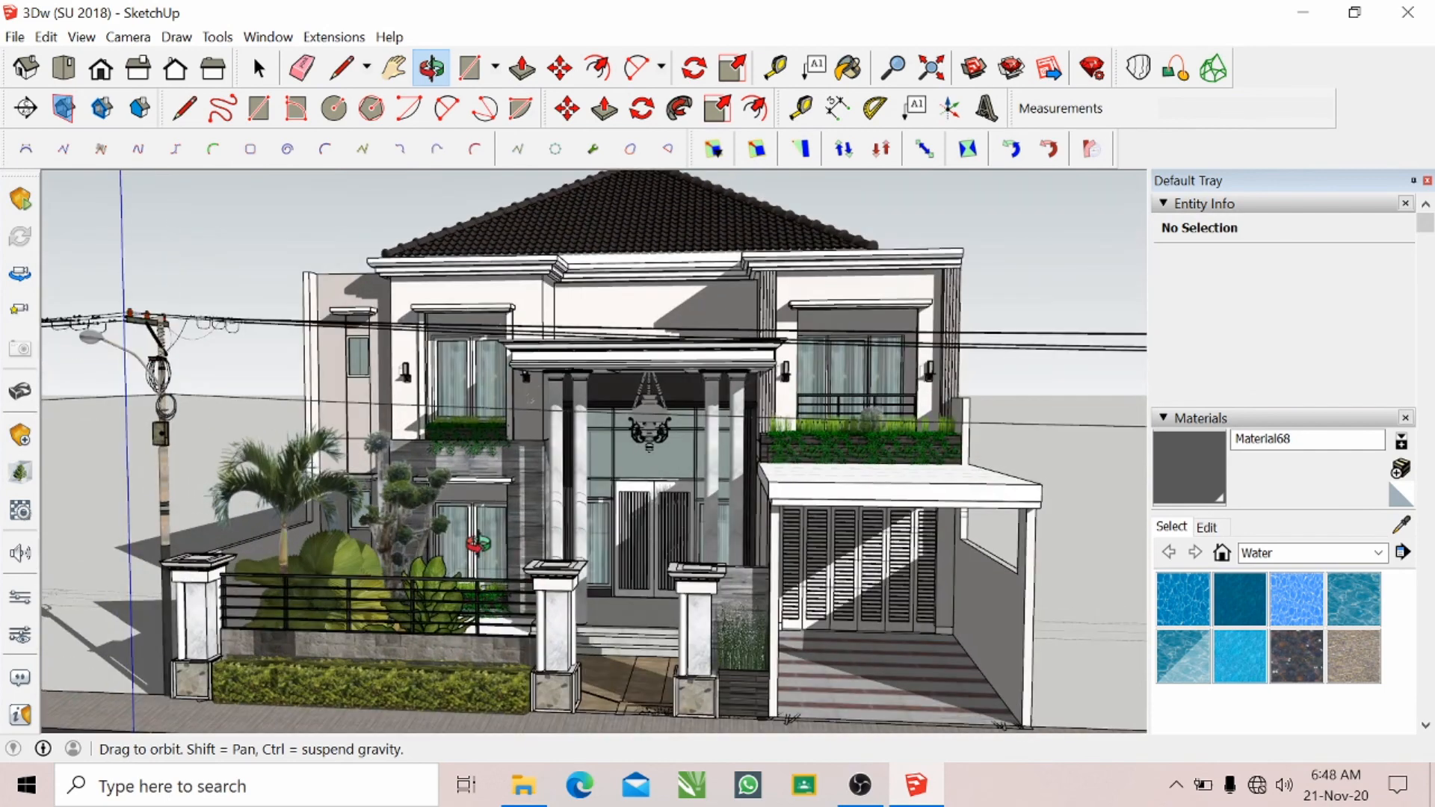
pyautogui.scroll(2, 476, 544)
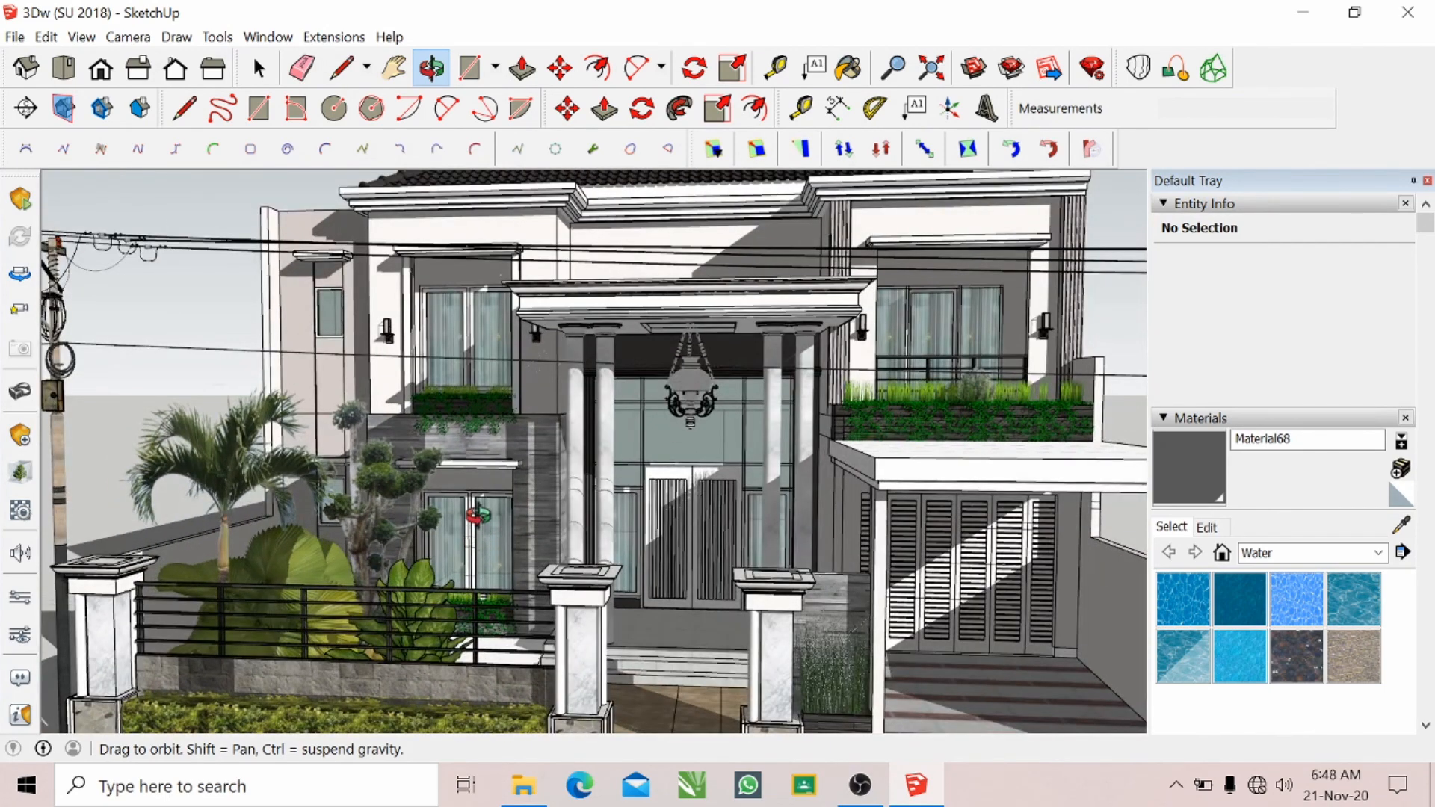